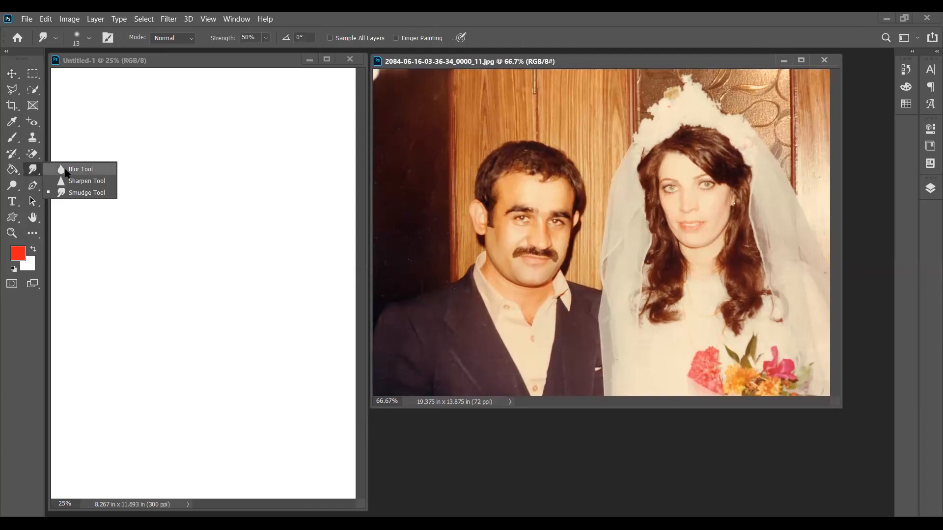
Choose the Blur tool and set its blending mode to Saturation
click(66, 170)
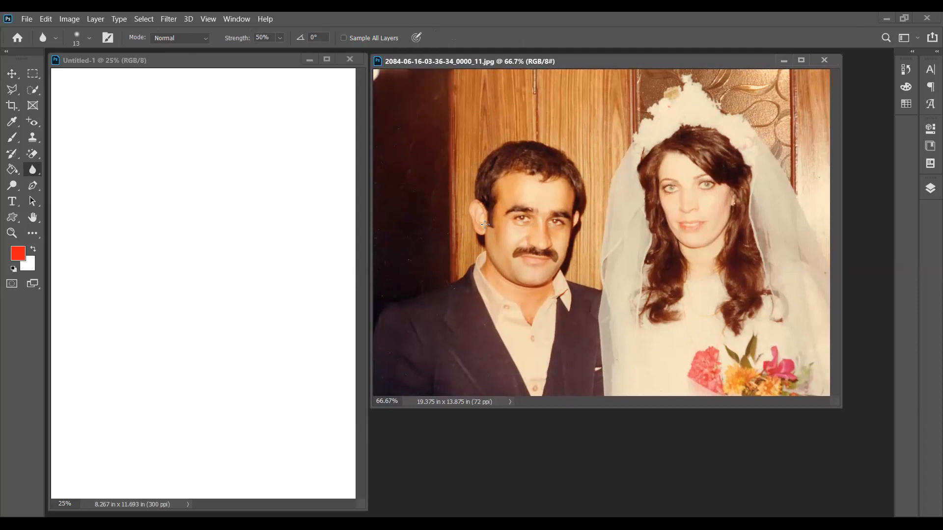
key(shift+plus)
key(shift+plus)
key(shift+plus)
key(shift+plus)
Enlarge the wedding photo to 200% in full-screen mode and examine the couple's faces, ending on the man
click(12, 74)
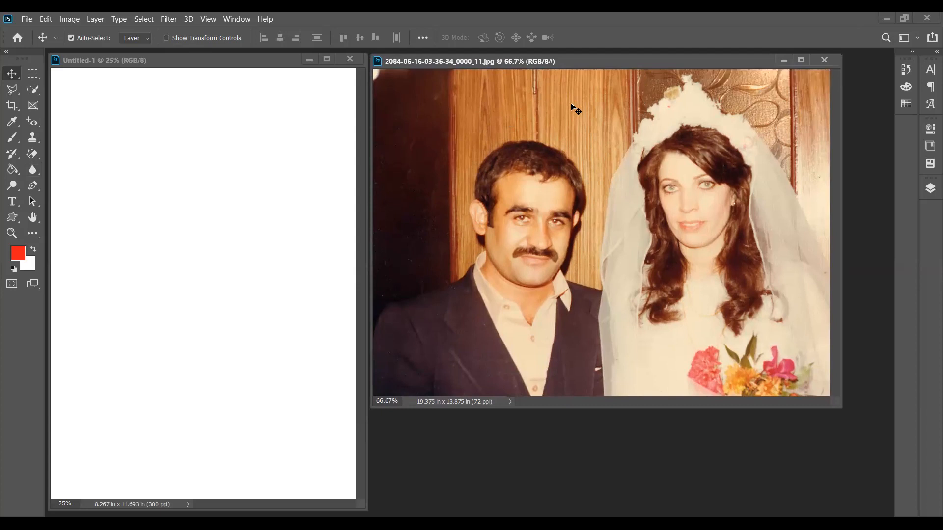
key(ctrl+plus)
key(ctrl+plus)
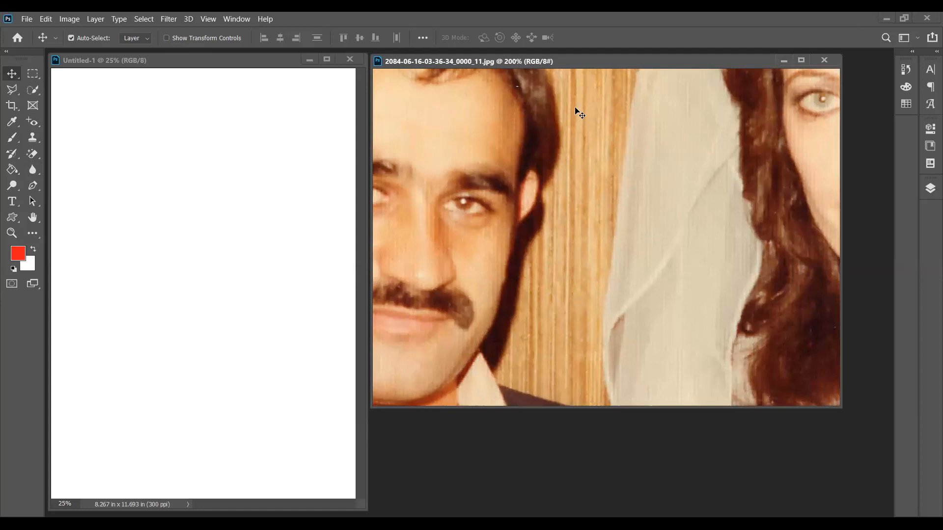
key(f)
drag(492, 211, 509, 353)
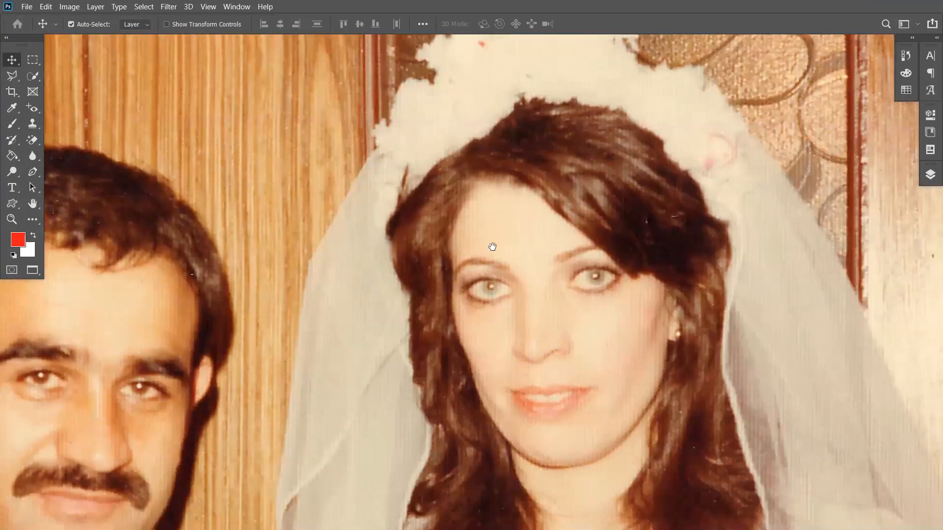
drag(492, 247, 599, 186)
drag(279, 295, 369, 232)
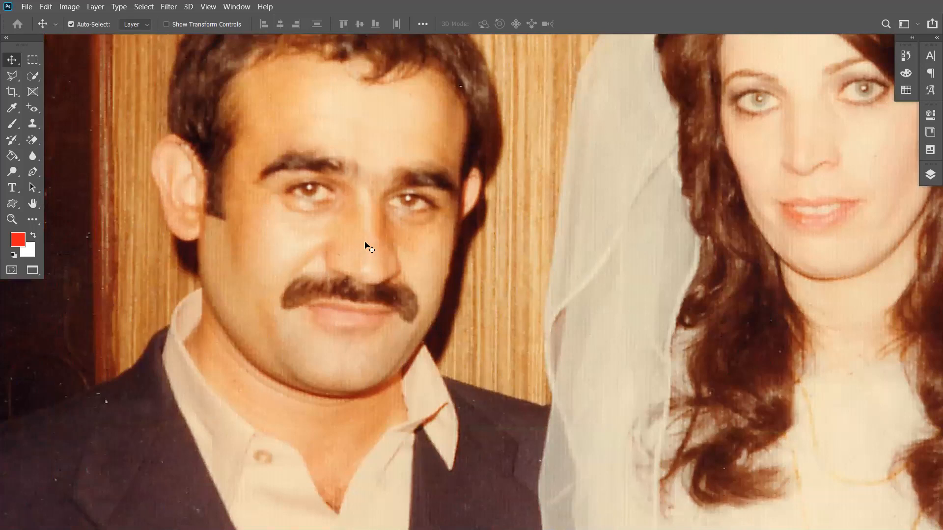
drag(247, 264, 325, 238)
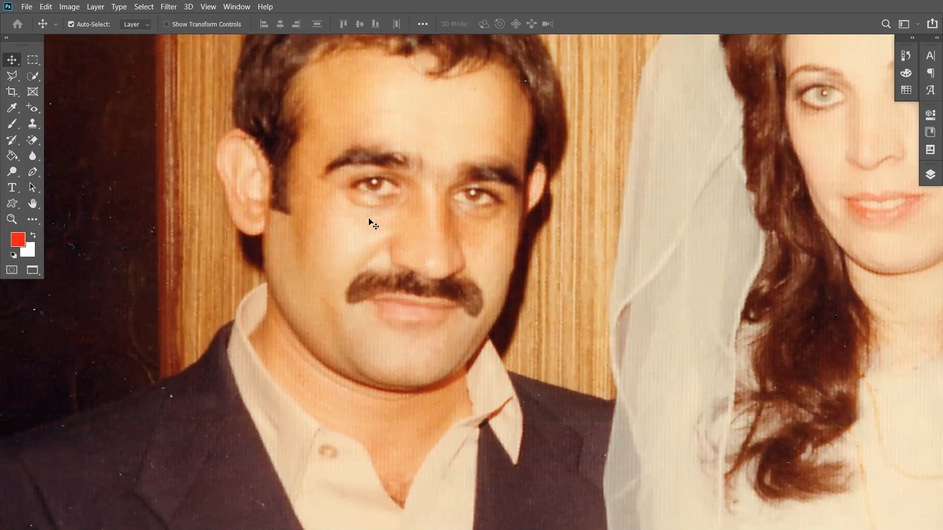
scroll(349, 269, up, 2)
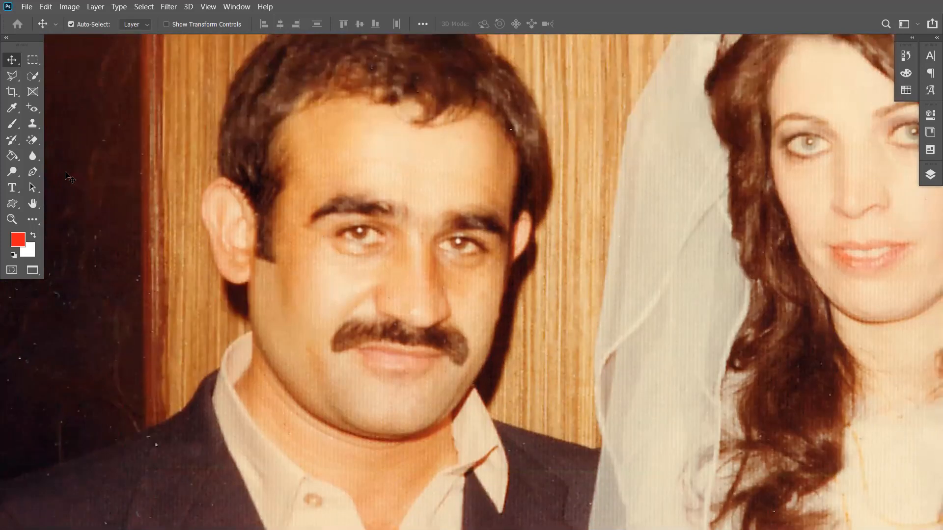
Select the Blur tool and enlarge its brush to size 80
drag(37, 161, 56, 158)
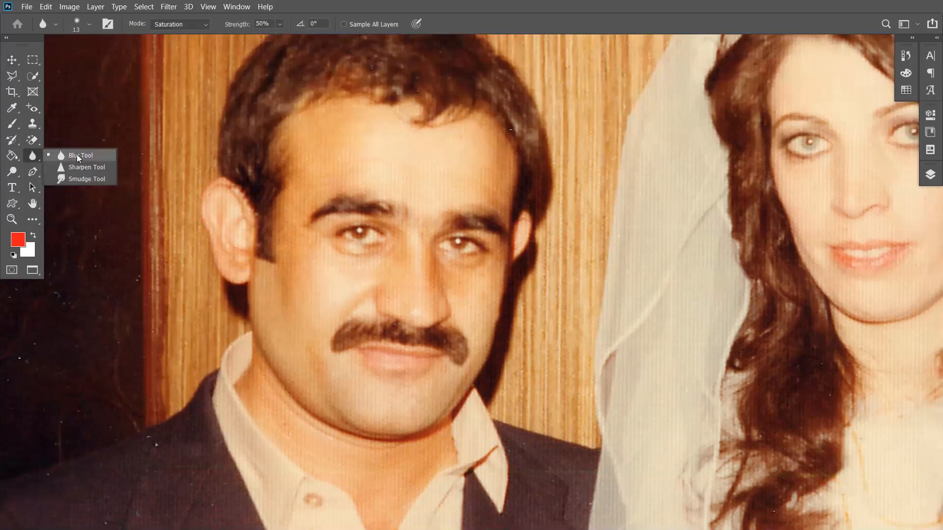
click(76, 156)
key(bracketright)
key(bracketright)
key(bracketright)
key(bracketright)
key(bracketright)
key(bracketright)
key(bracketright)
key(bracketright)
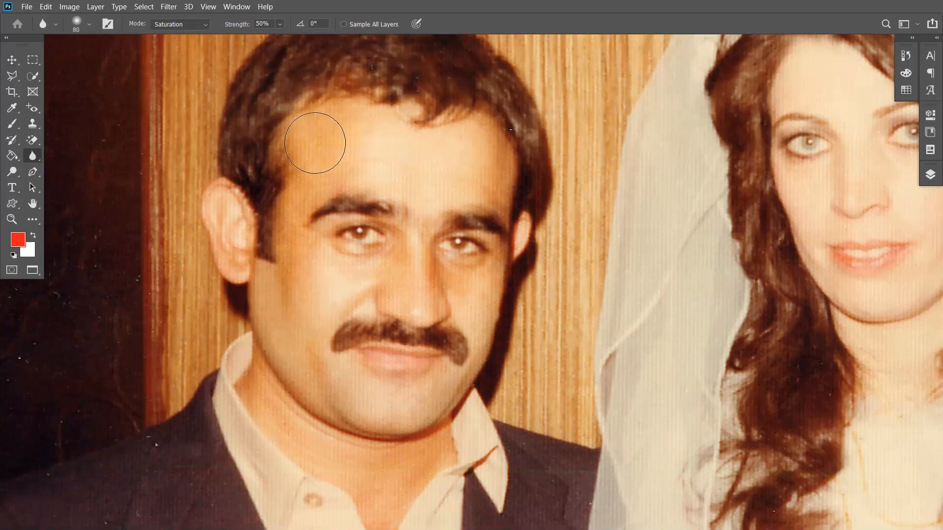
Reduce the Blur tool's brush to size 35
key(bracketleft)
key(bracketleft)
key(bracketleft)
key(bracketleft)
key(bracketleft)
key(bracketleft)
key(bracketright)
key(bracketright)
key(Caps_Lock)
key(bracketleft)
key(bracketleft)
key(p)
key(l)
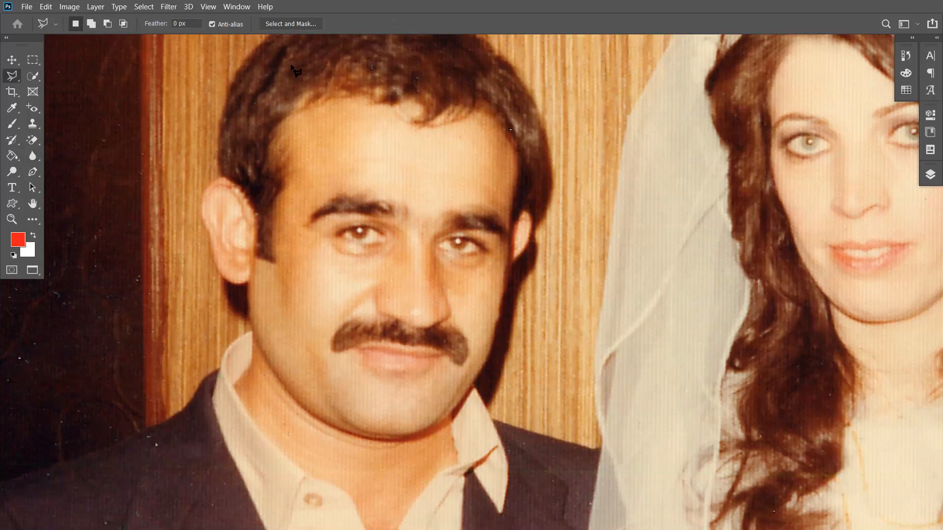
key(b)
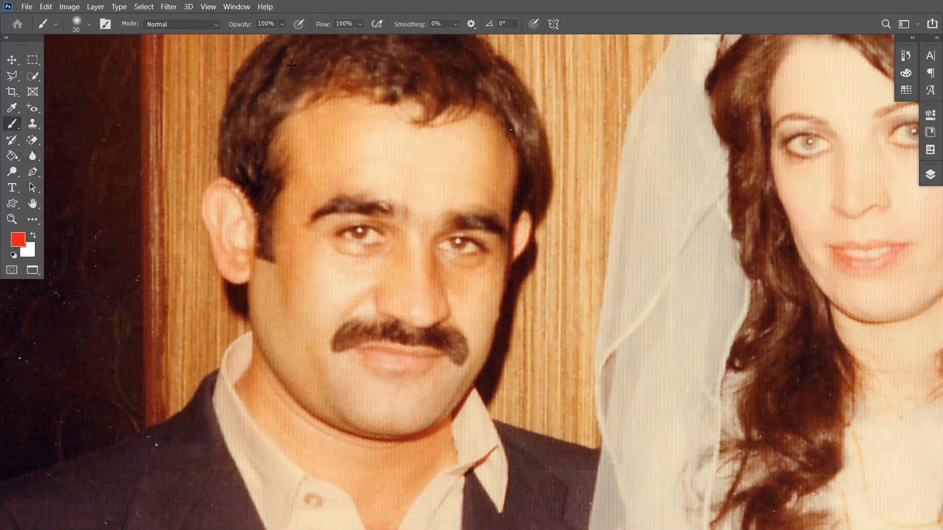
key(l)
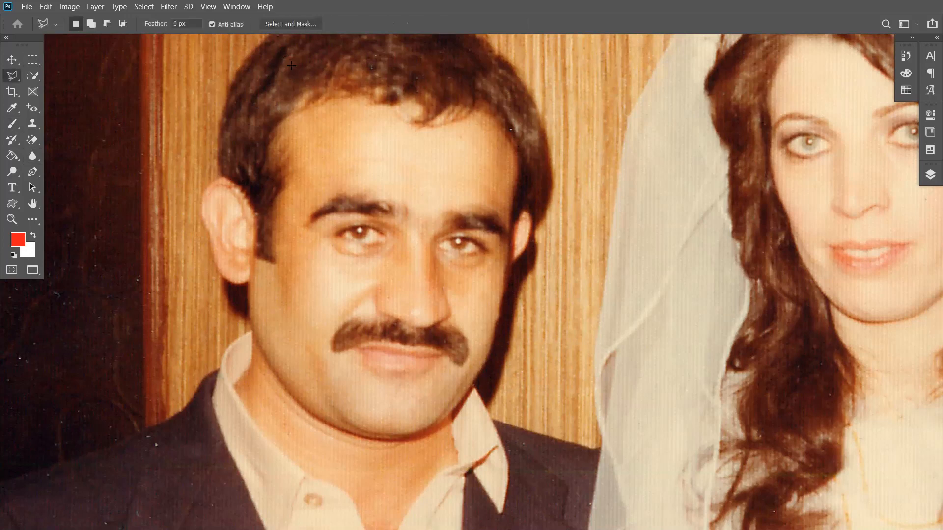
key(b)
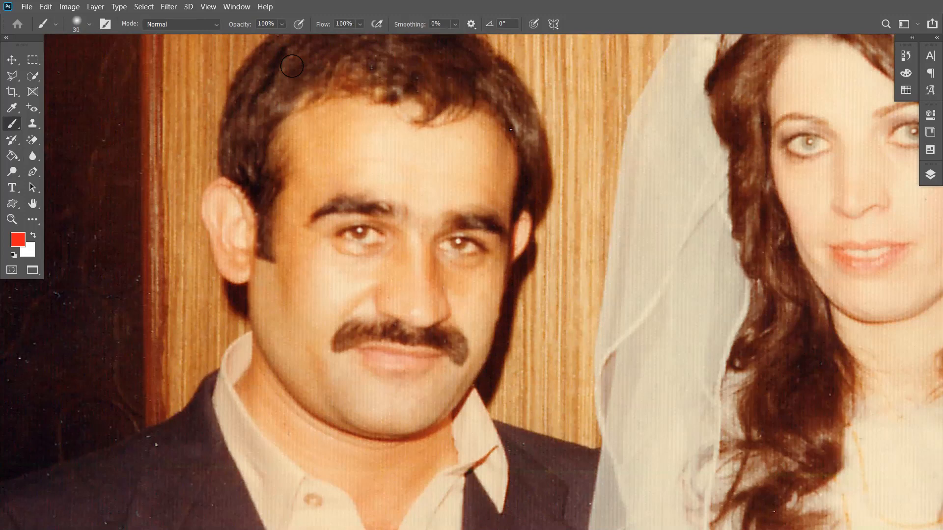
Blur over the man's eyes with the Blur tool in Saturation mode at 50% strength, using the size 35 brush
click(35, 156)
drag(35, 156, 70, 160)
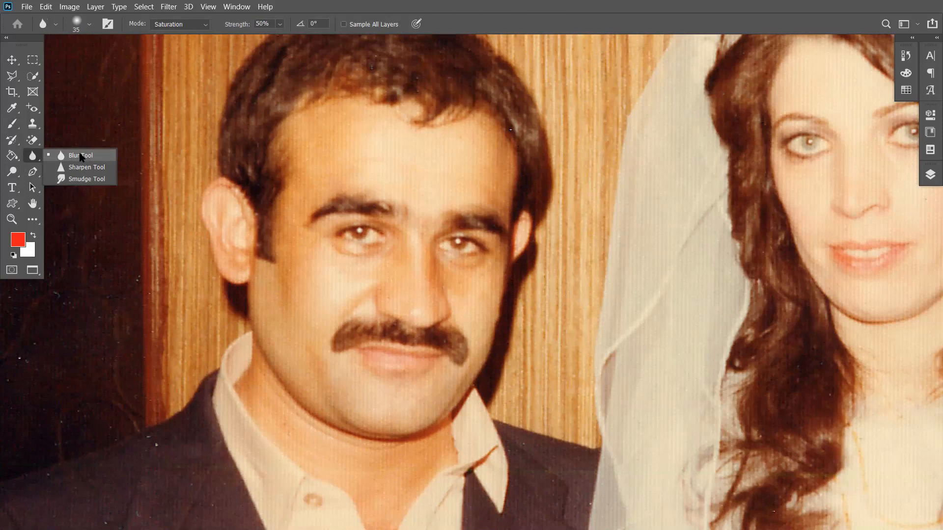
click(82, 157)
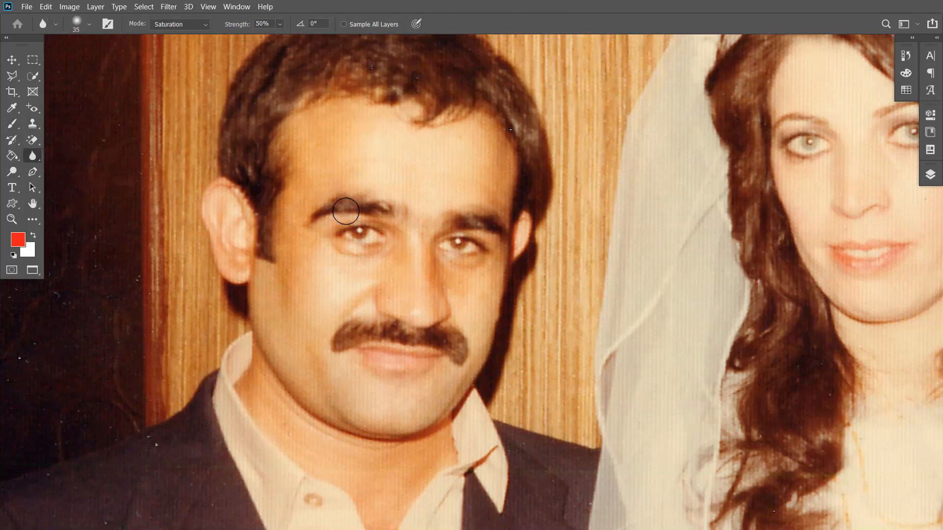
mouse_move(490, 158)
mouse_down()
mouse_move(400, 202)
mouse_move(378, 226)
mouse_move(386, 229)
mouse_up()
drag(353, 289, 433, 222)
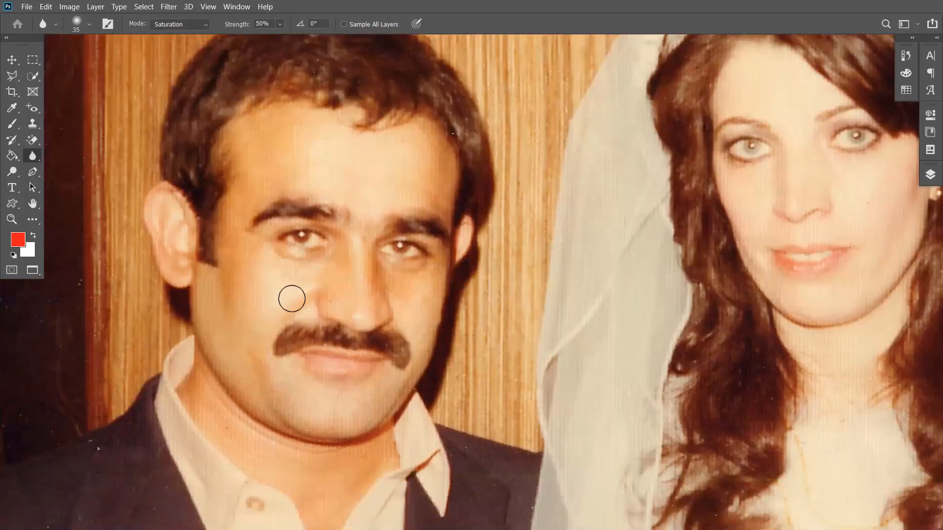
drag(290, 310, 302, 201)
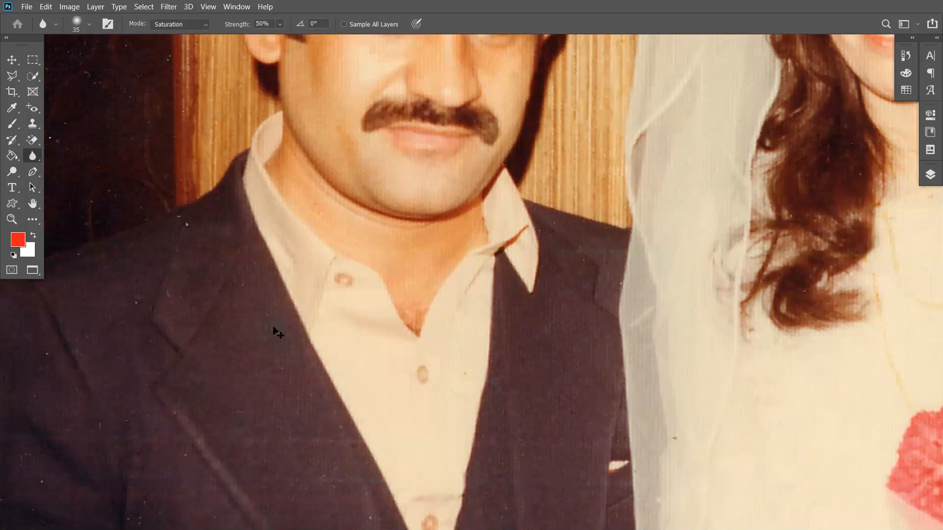
key(ctrl+plus)
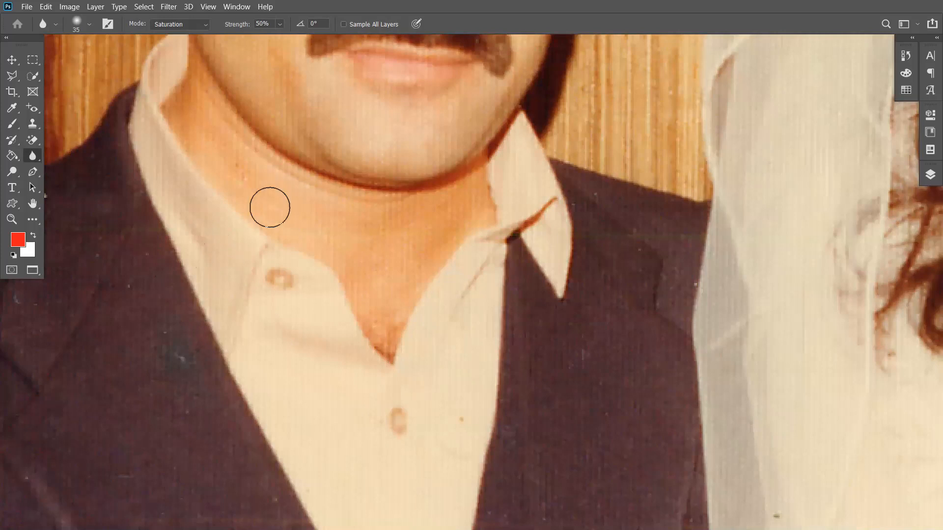
drag(183, 263, 177, 347)
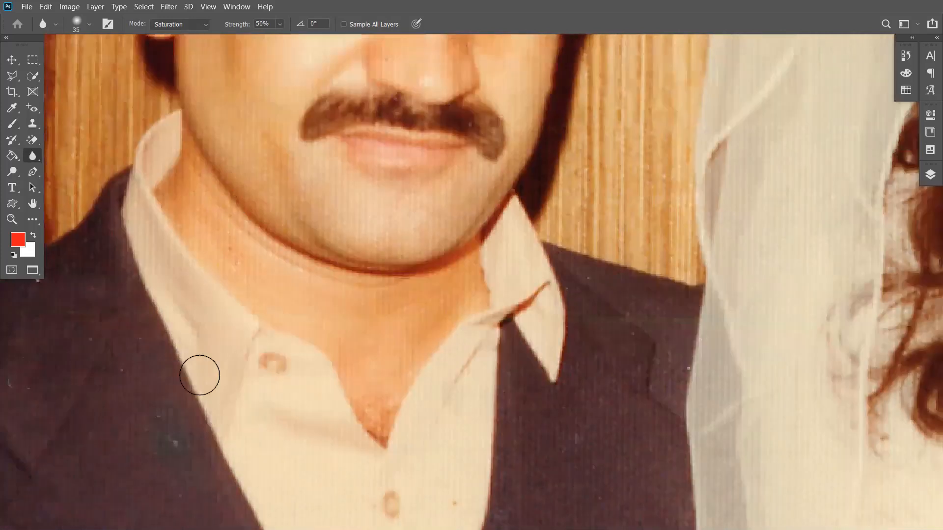
drag(357, 172, 314, 396)
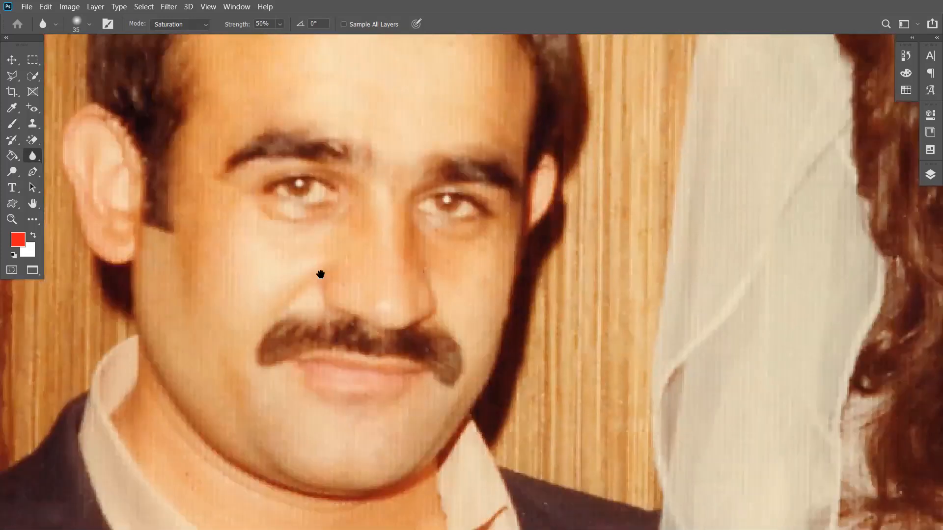
drag(321, 275, 320, 282)
mouse_move(299, 195)
mouse_down()
mouse_move(307, 197)
mouse_move(302, 184)
mouse_move(300, 196)
mouse_up()
drag(415, 201, 462, 214)
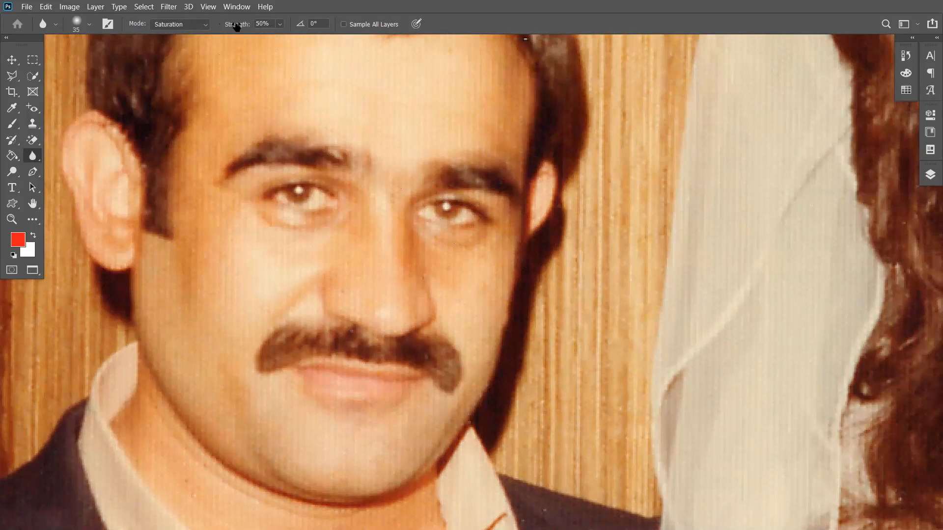
Raise the blur strength to 100% and blur over the man's right eye in Saturation mode
click(279, 28)
drag(286, 38, 324, 49)
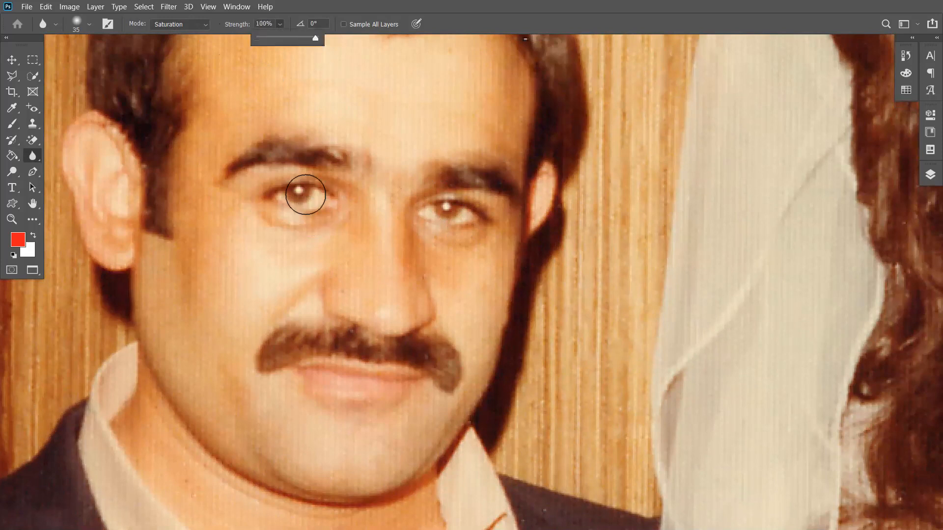
click(305, 194)
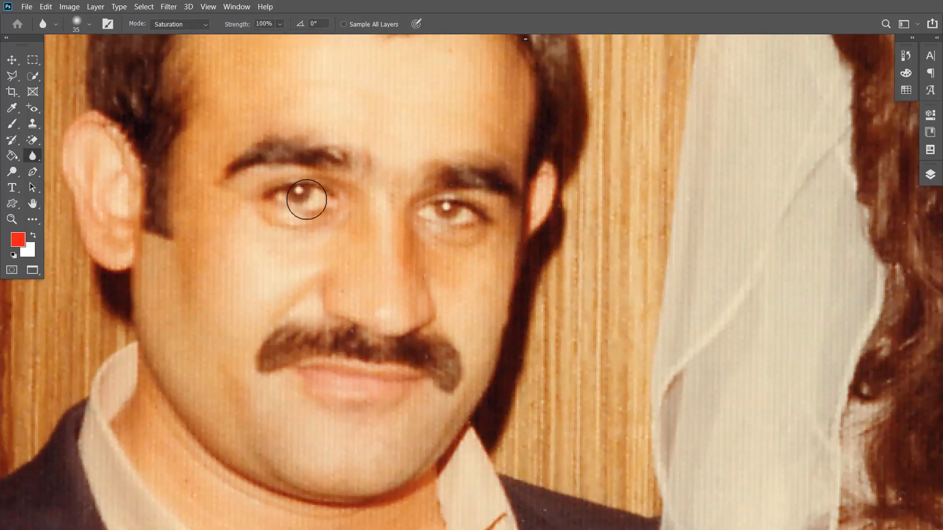
drag(312, 200, 302, 195)
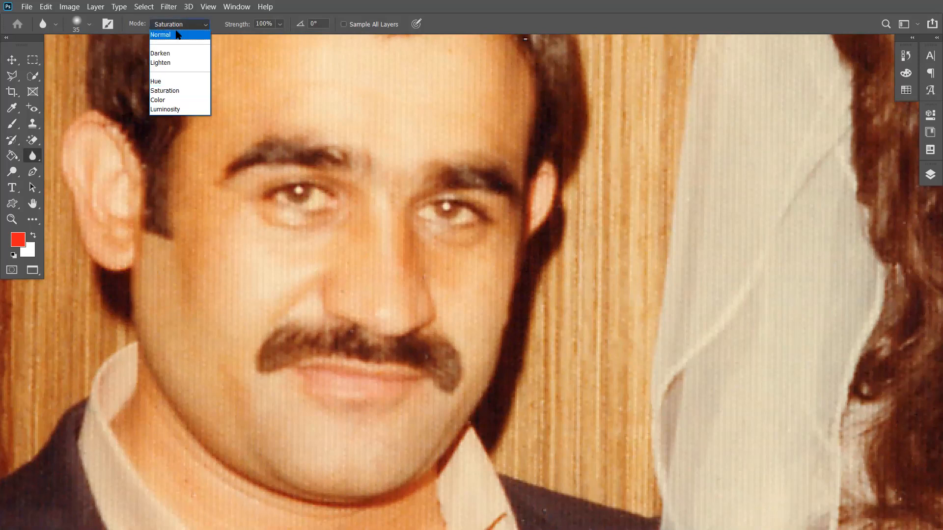
Set the blur mode to Normal and soften one half of the man's moustache, his cheeks and his chin
click(178, 35)
mouse_move(317, 345)
mouse_down()
mouse_move(277, 356)
mouse_move(330, 333)
mouse_move(311, 335)
mouse_move(275, 369)
mouse_move(291, 350)
mouse_move(331, 337)
mouse_move(296, 338)
mouse_move(276, 367)
mouse_move(282, 355)
mouse_move(329, 339)
mouse_move(269, 370)
mouse_up()
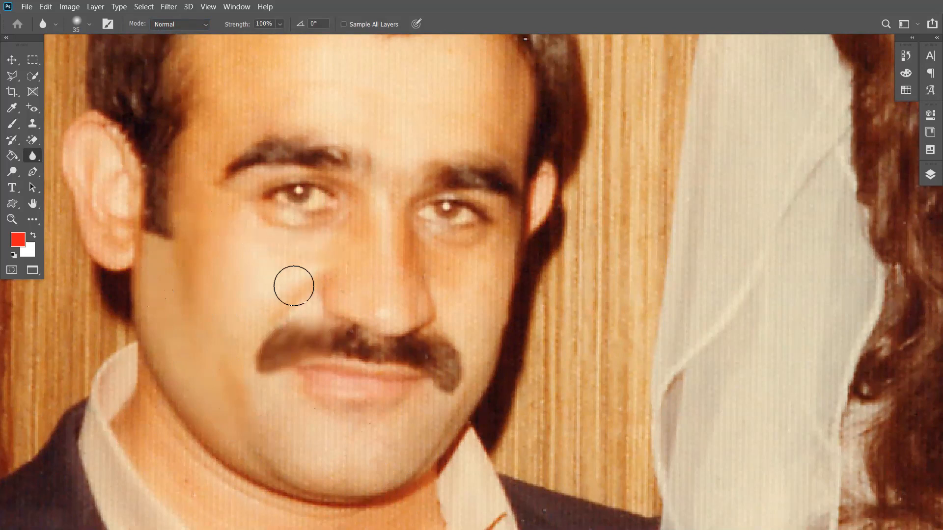
mouse_move(205, 357)
mouse_down()
mouse_move(195, 275)
mouse_move(254, 301)
mouse_move(302, 292)
mouse_move(332, 304)
mouse_move(272, 308)
mouse_move(300, 314)
mouse_move(256, 298)
mouse_move(289, 317)
mouse_move(257, 322)
mouse_move(220, 302)
mouse_move(264, 339)
mouse_move(275, 334)
mouse_move(192, 301)
mouse_move(132, 229)
mouse_move(127, 187)
mouse_up()
mouse_move(255, 268)
mouse_down()
mouse_move(236, 262)
mouse_move(246, 249)
mouse_move(295, 271)
mouse_move(325, 265)
mouse_move(351, 291)
mouse_move(389, 276)
mouse_move(369, 315)
mouse_move(343, 334)
mouse_move(231, 296)
mouse_move(161, 231)
mouse_up()
drag(178, 187, 233, 322)
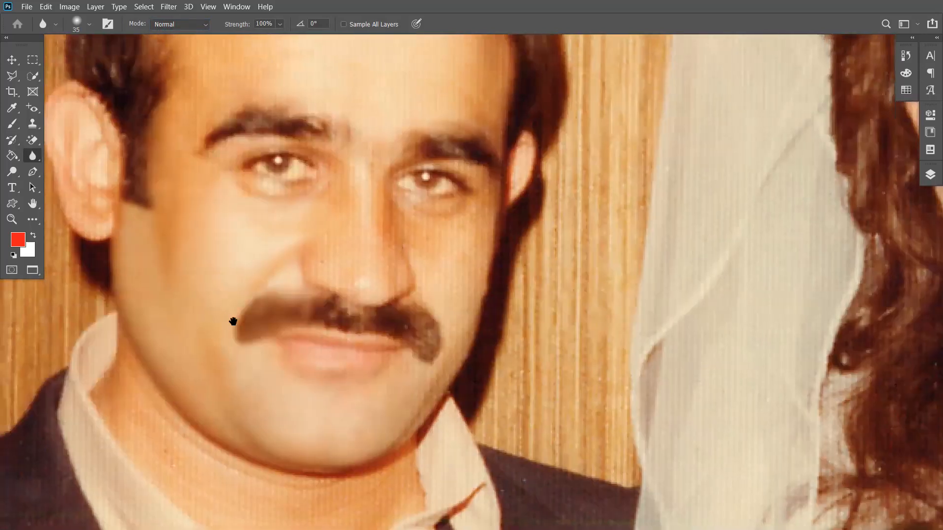
mouse_move(466, 237)
mouse_down()
mouse_move(459, 324)
mouse_move(461, 286)
mouse_move(463, 334)
mouse_up()
Try blurring the man's left eye and undo that stroke
mouse_move(419, 181)
mouse_down()
mouse_move(400, 206)
mouse_move(430, 179)
mouse_up()
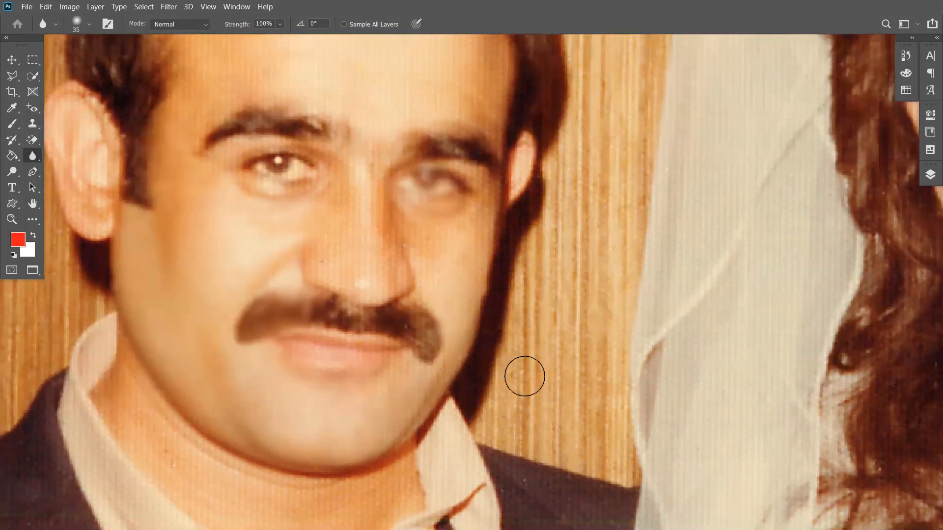
key(ctrl+z)
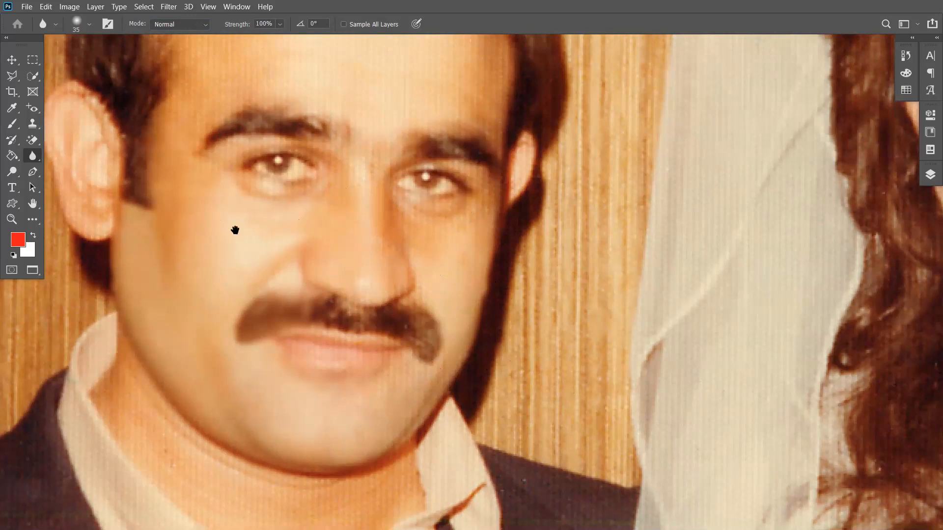
drag(235, 230, 290, 145)
drag(320, 286, 312, 299)
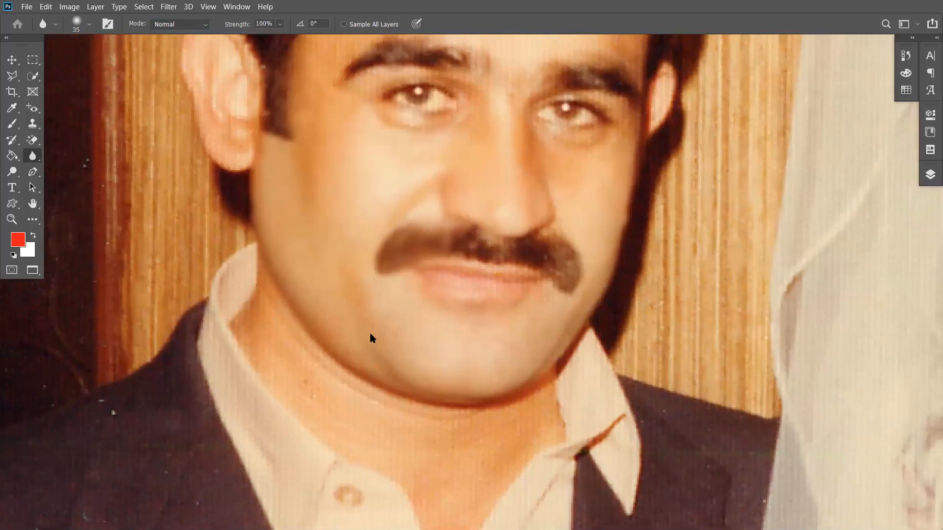
Start opening another image and go to the Clipart-1 folder inside "d drive of Office" on New Volume (G:)
key(ctrl+o)
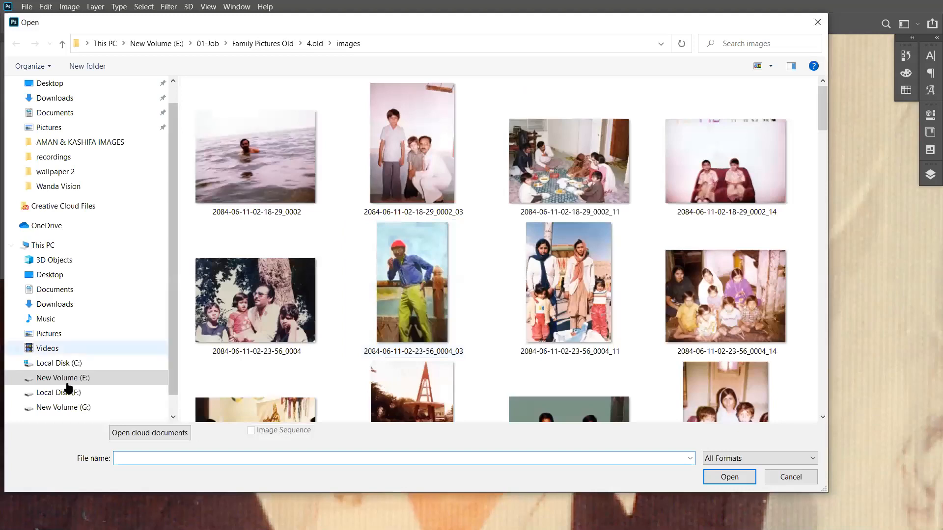
click(67, 382)
click(71, 393)
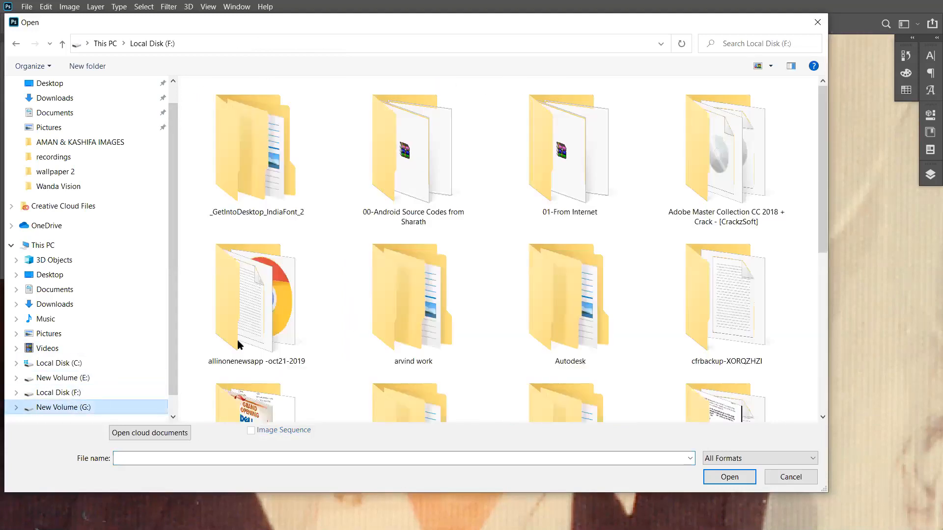
double_click(236, 275)
double_click(229, 155)
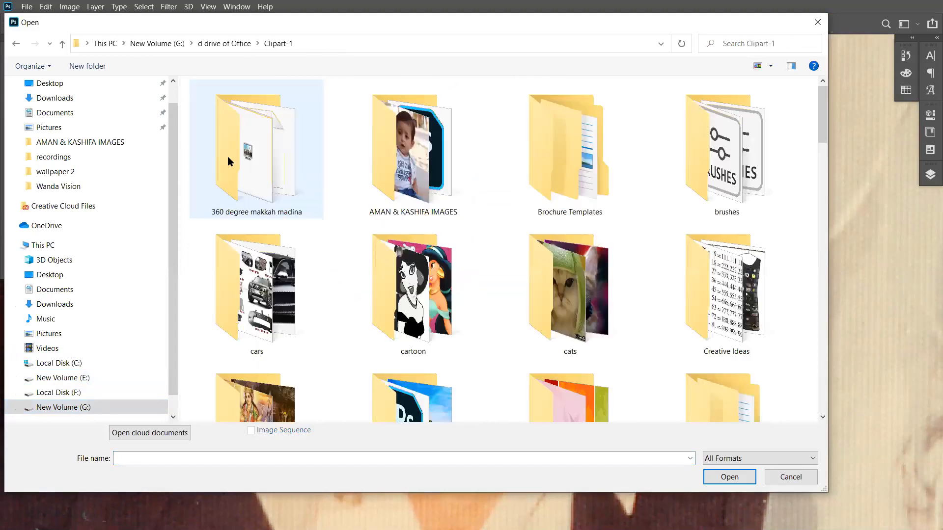
Open the Acne image from the Clipart-1 folder
scroll(642, 292, down, 15)
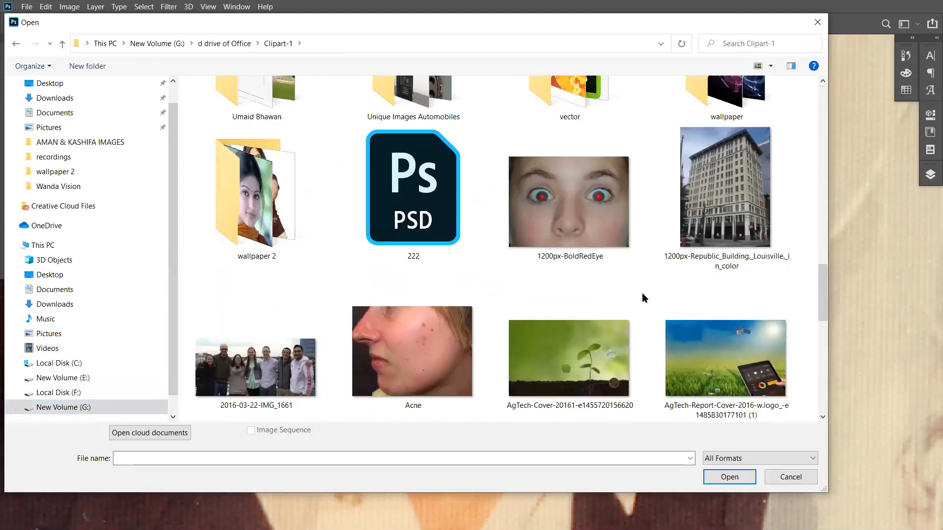
click(452, 352)
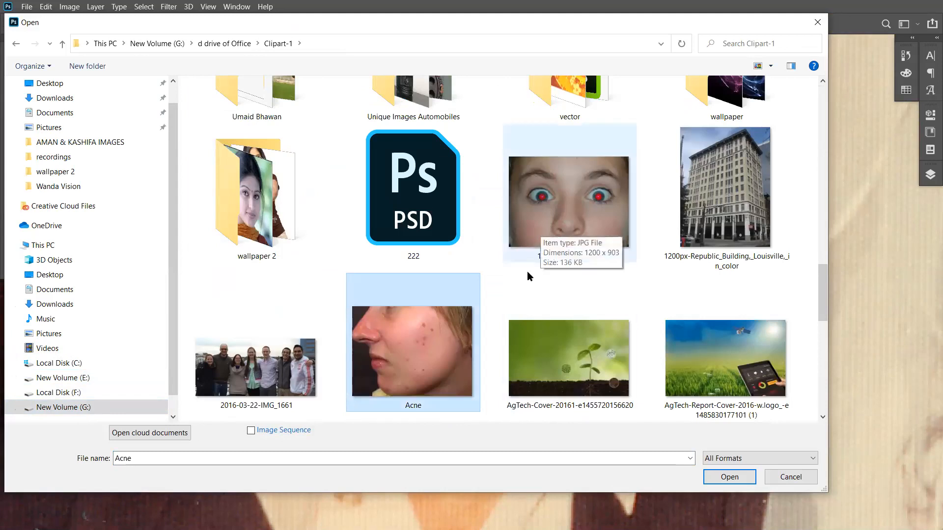
scroll(527, 275, down, 3)
scroll(526, 271, down, 2)
scroll(526, 271, down, 6)
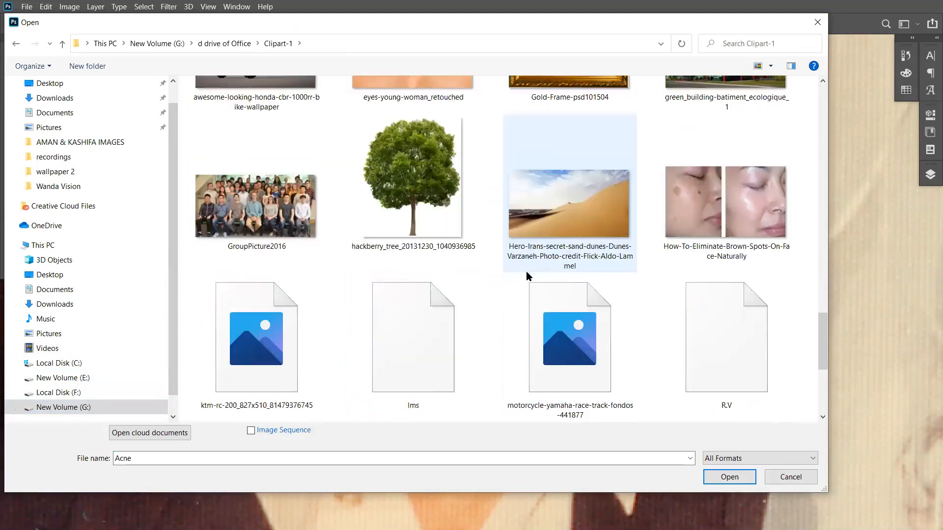
scroll(526, 271, up, 11)
double_click(426, 302)
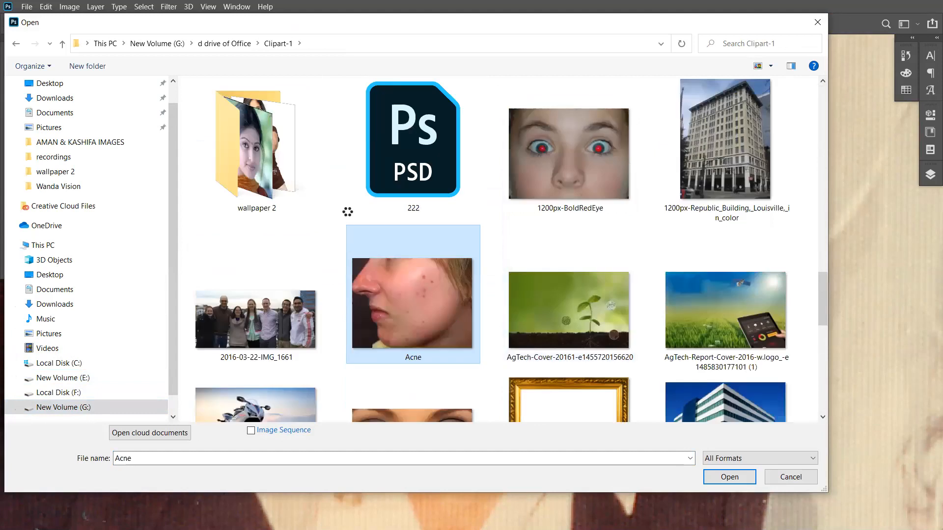
Using the Clone Stamp tool with a 40 px brush at 46% opacity, clone clean skin over the uppermost red blemish on the cheek
key(ctrl+plus)
key(ctrl+plus)
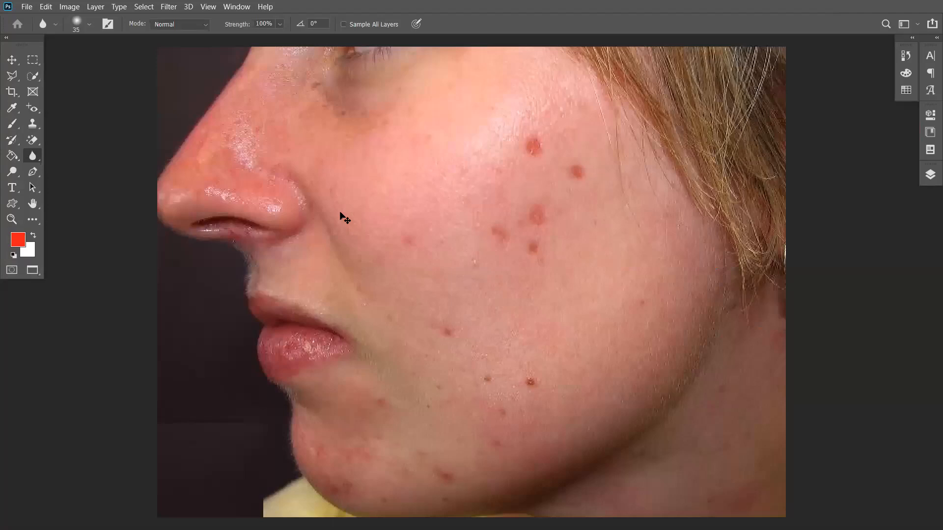
drag(355, 170, 374, 343)
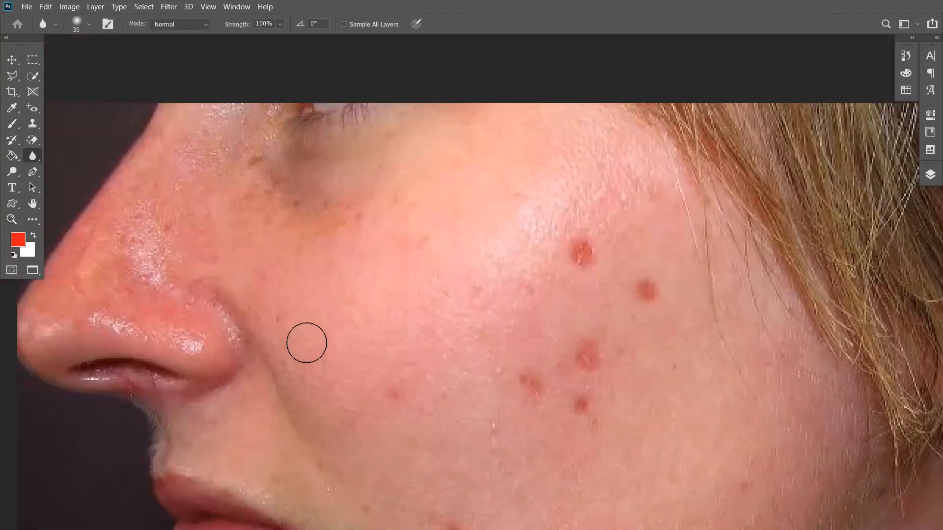
drag(423, 273, 351, 271)
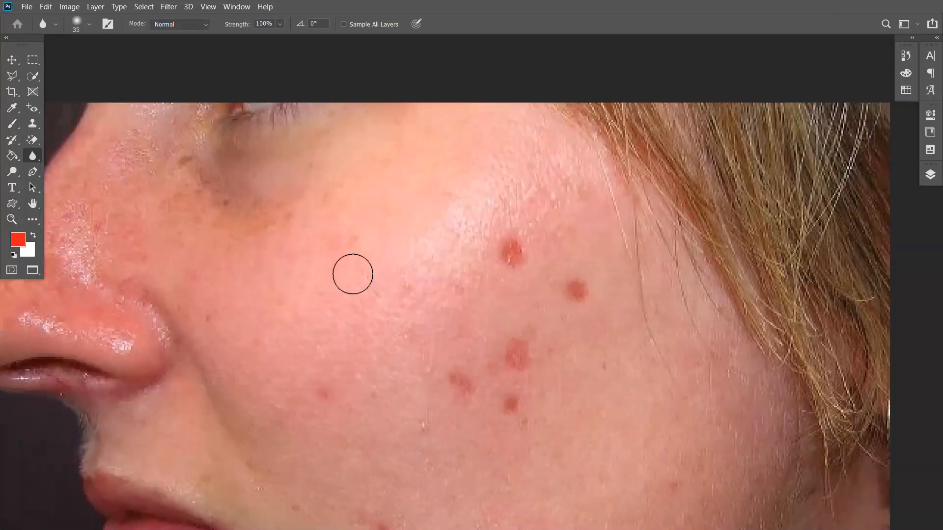
click(32, 123)
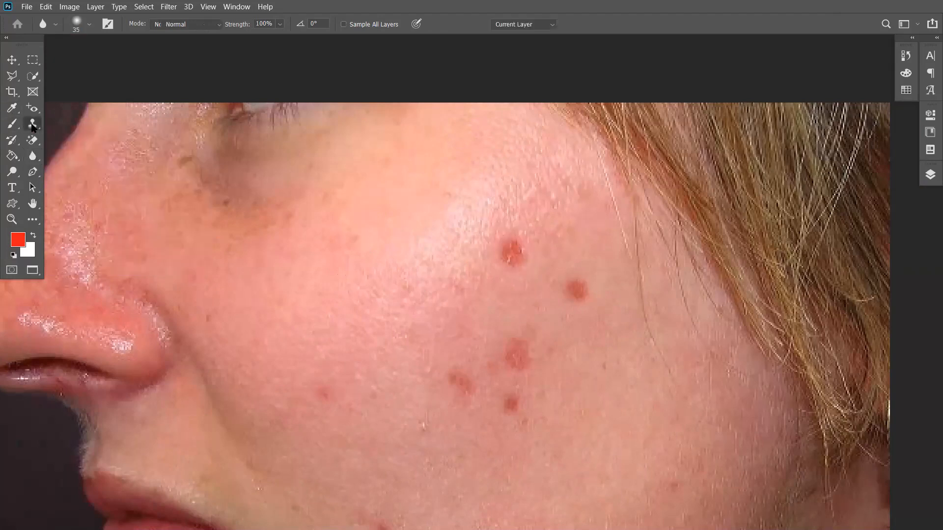
right_click(32, 124)
click(456, 259)
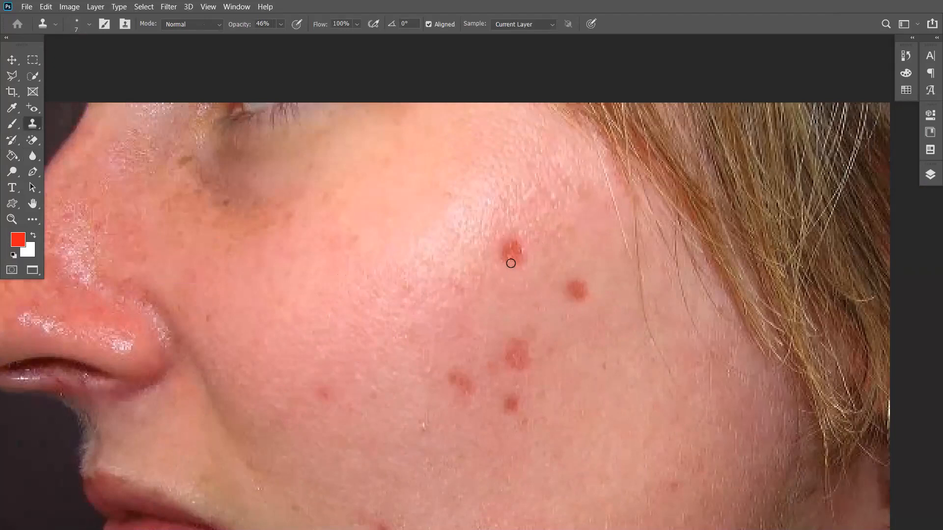
key(bracketright)
alt+click(540, 221)
click(516, 251)
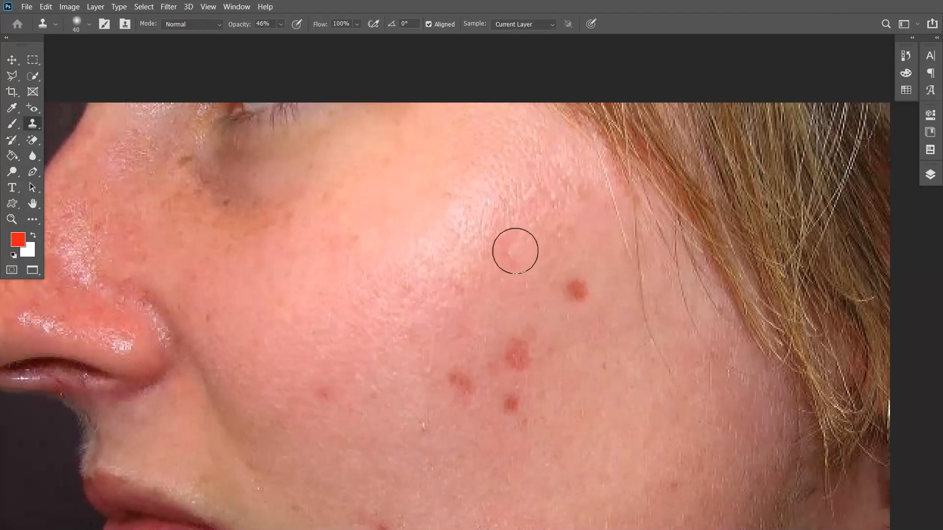
drag(530, 306, 456, 266)
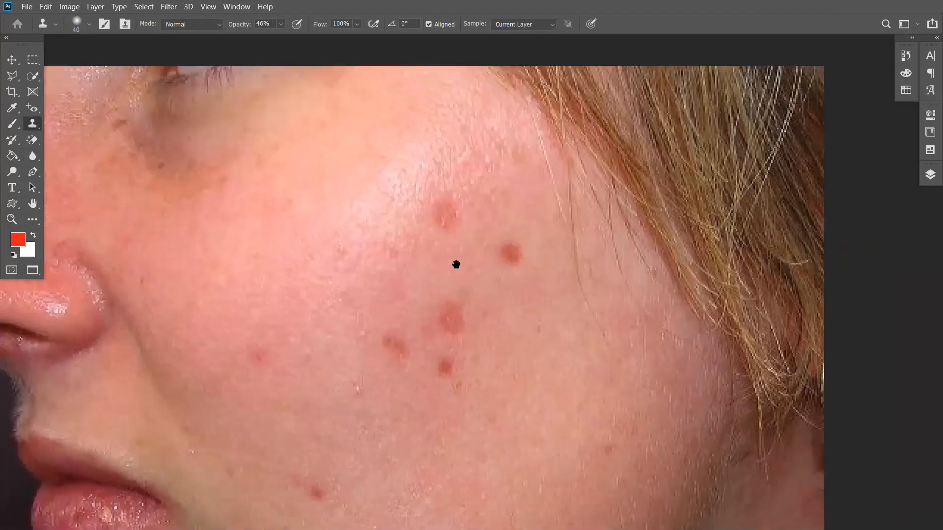
alt+click(453, 197)
click(438, 211)
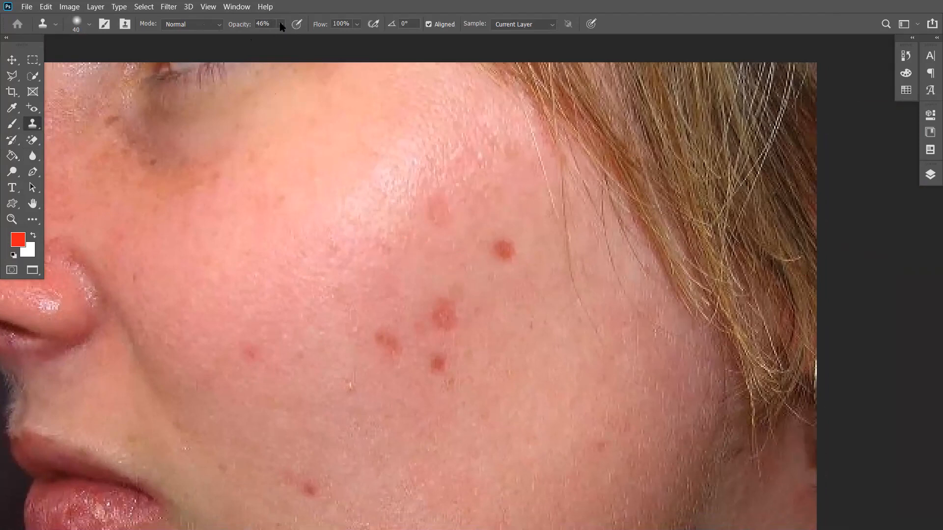
Raise the Clone Stamp opacity to 100% and cover the cluster of red blemishes in the middle of the cheek
drag(281, 23, 292, 39)
alt+click(524, 222)
click(506, 244)
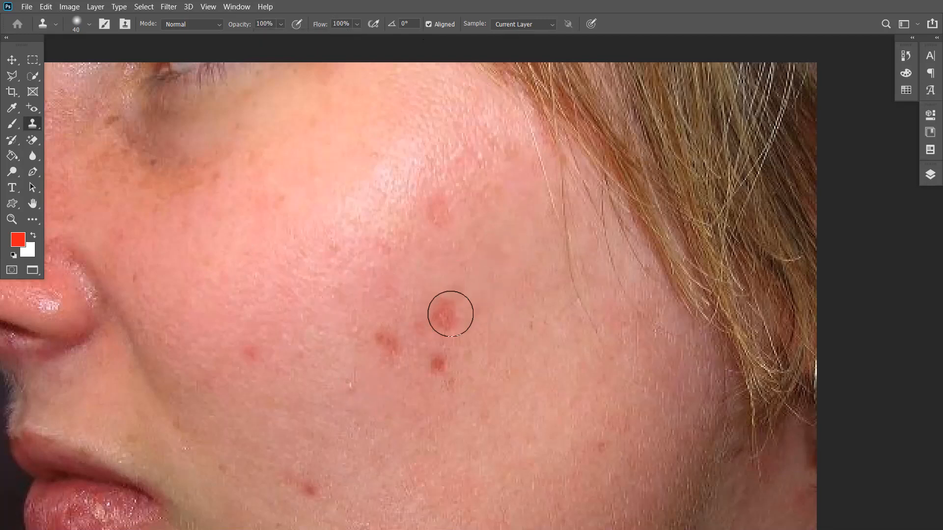
click(449, 314)
click(438, 209)
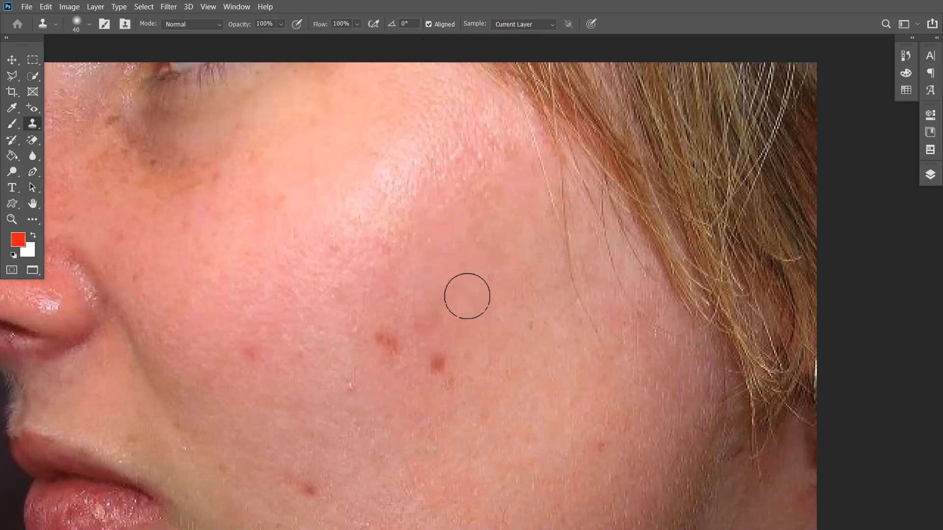
click(452, 363)
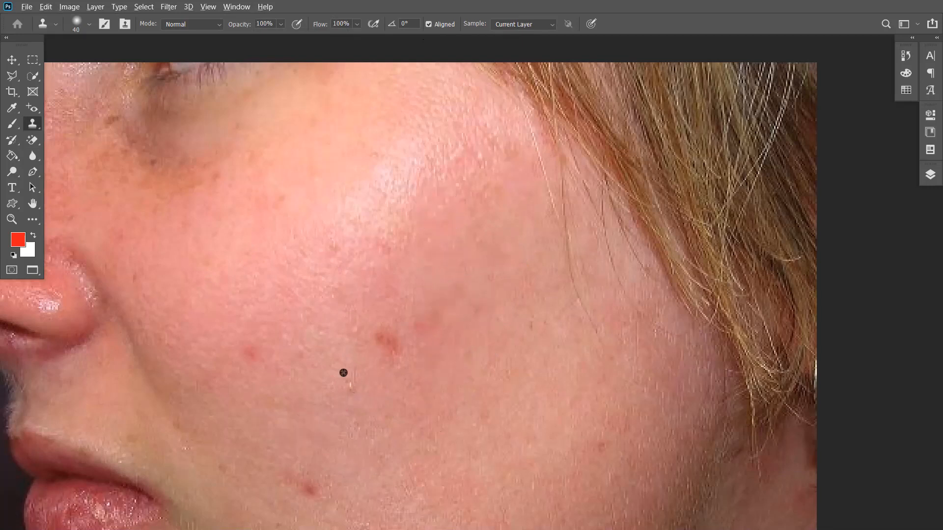
click(384, 339)
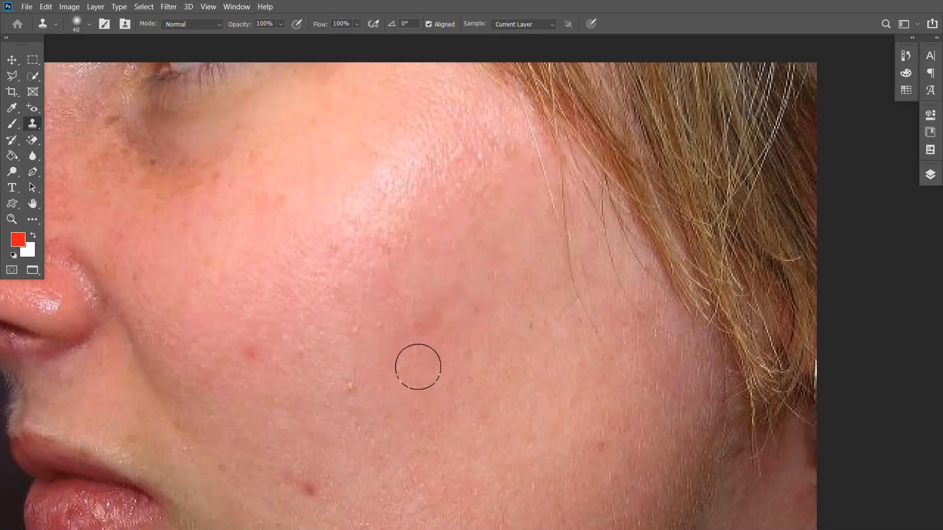
Clone clean skin over the red spot beside the nose crease and the one on the cheek near the mouth
drag(302, 351, 381, 236)
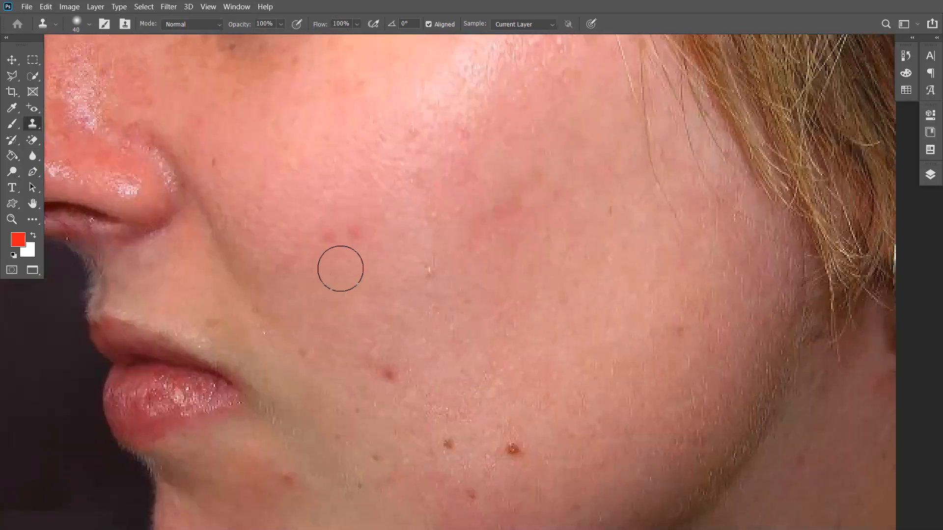
click(332, 241)
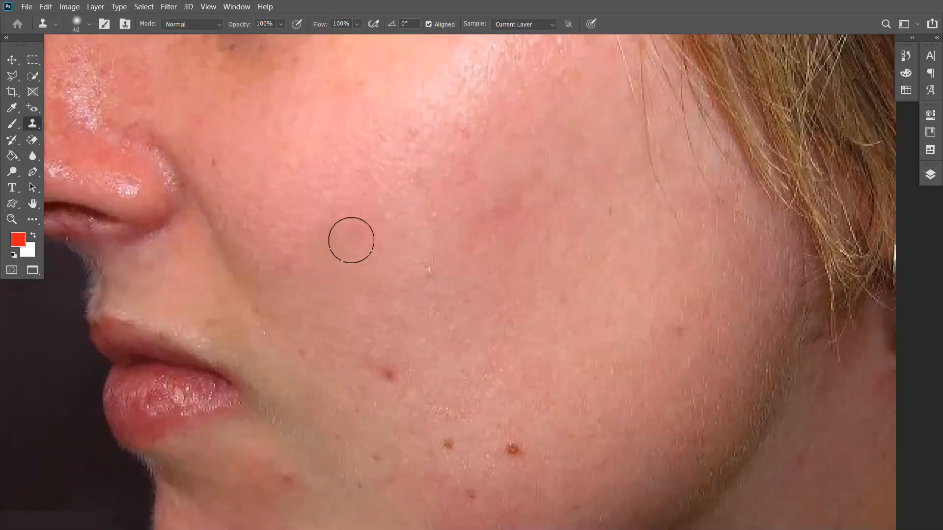
click(396, 372)
Clone clean skin over the dark moles and small red spots on the lower cheek above the jawline
drag(429, 272, 477, 135)
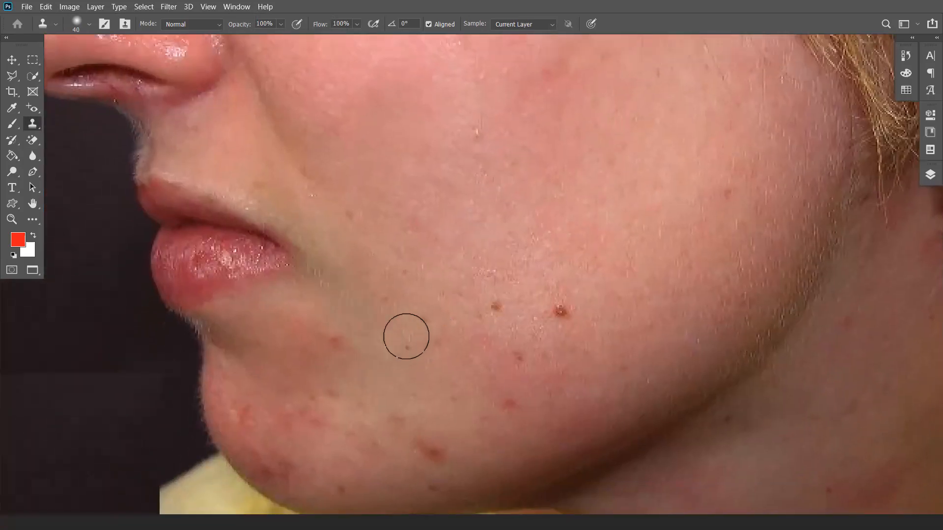
mouse_move(628, 316)
mouse_down()
mouse_move(524, 282)
mouse_move(560, 293)
mouse_up()
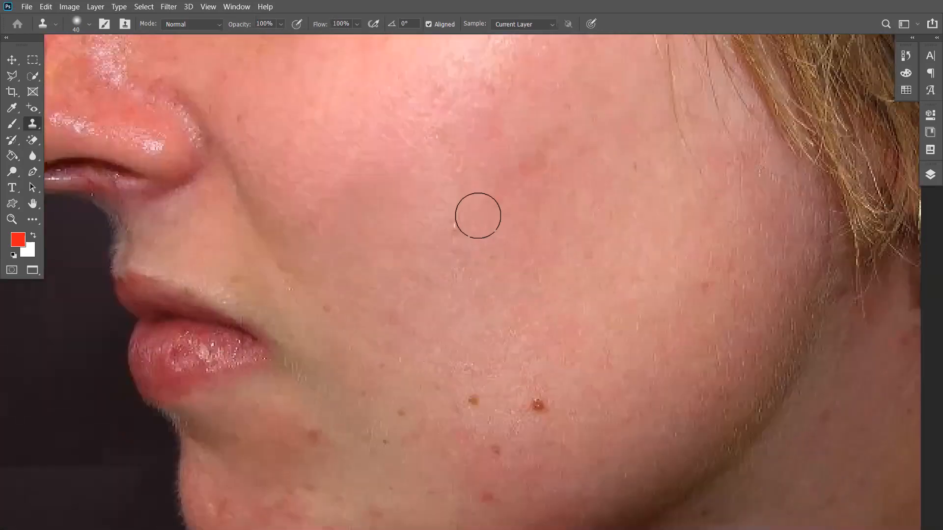
click(540, 402)
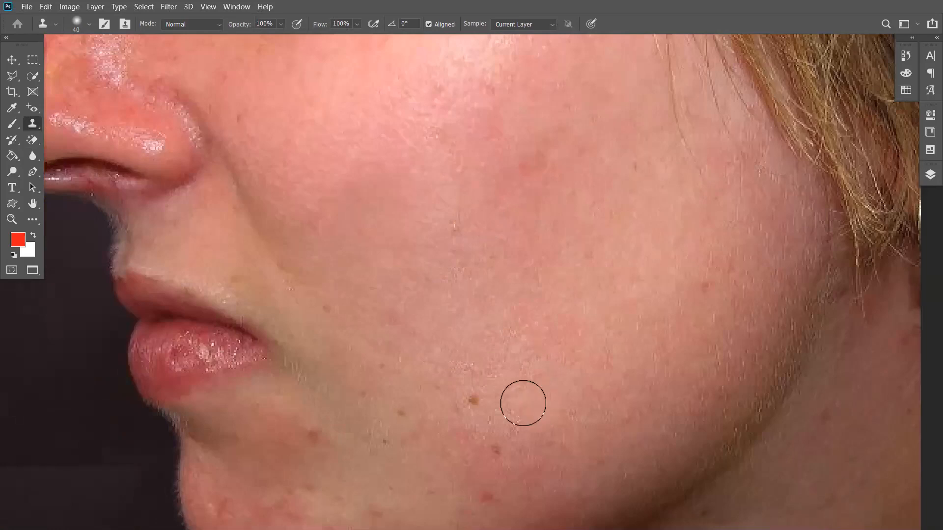
drag(516, 385, 520, 293)
click(513, 323)
click(498, 278)
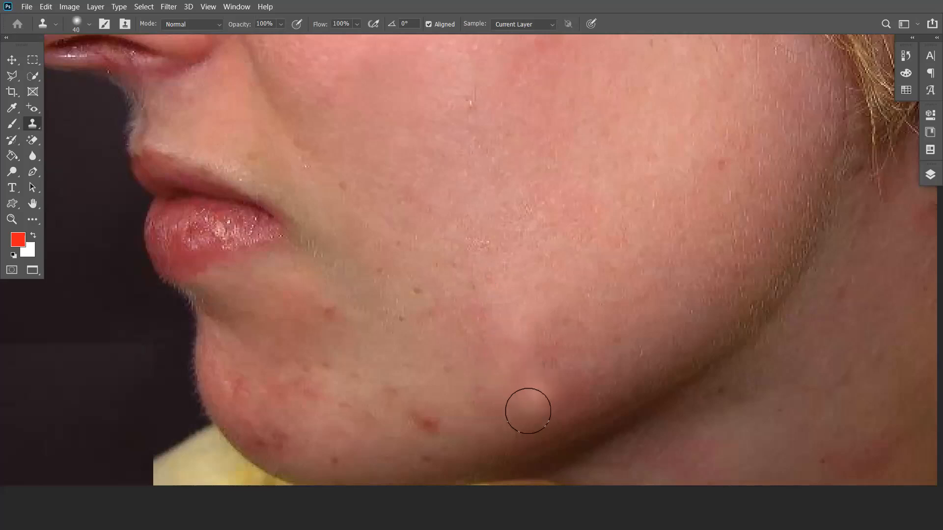
Switch to the Blur tool at 75% strength in Normal mode and soften the chin's outline and the lower cheek skin
drag(421, 255, 471, 298)
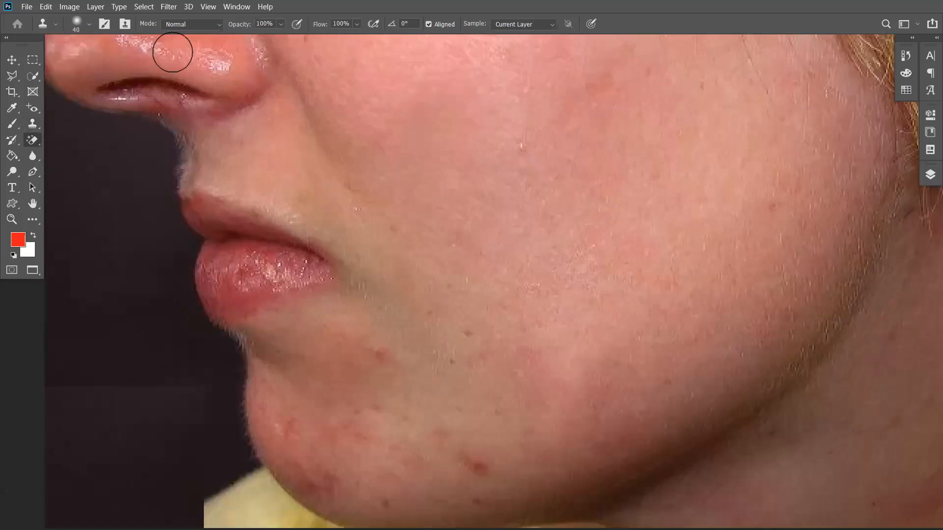
key(r)
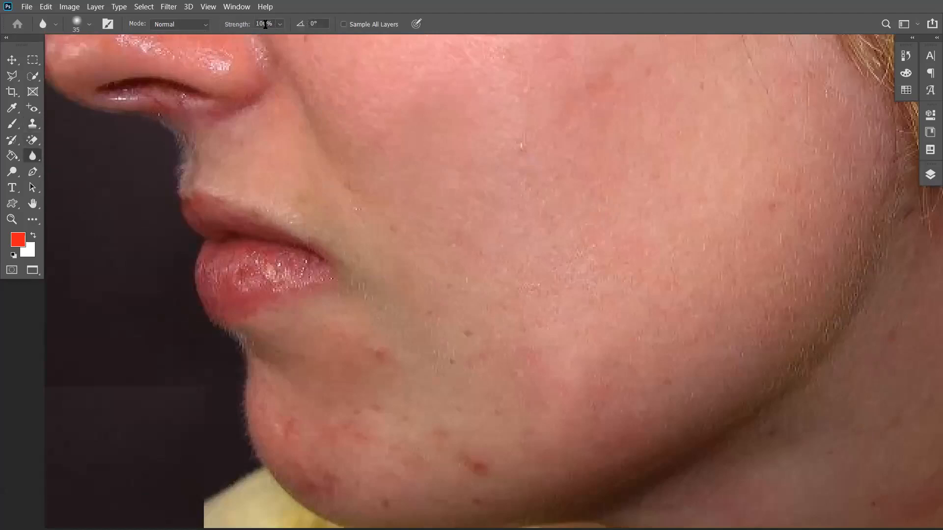
text(75)
click(206, 27)
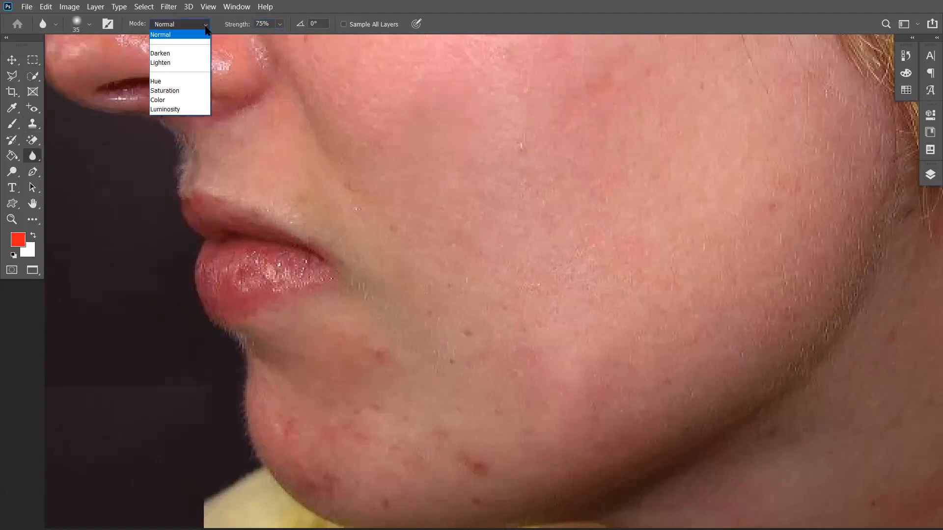
click(175, 40)
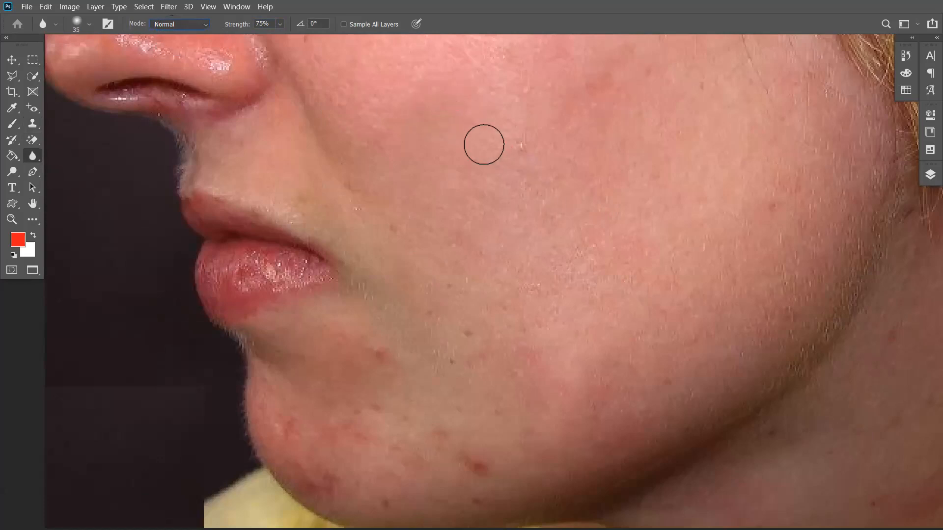
key(space)
mouse_move(437, 124)
mouse_down()
mouse_move(421, 246)
mouse_move(400, 164)
mouse_up()
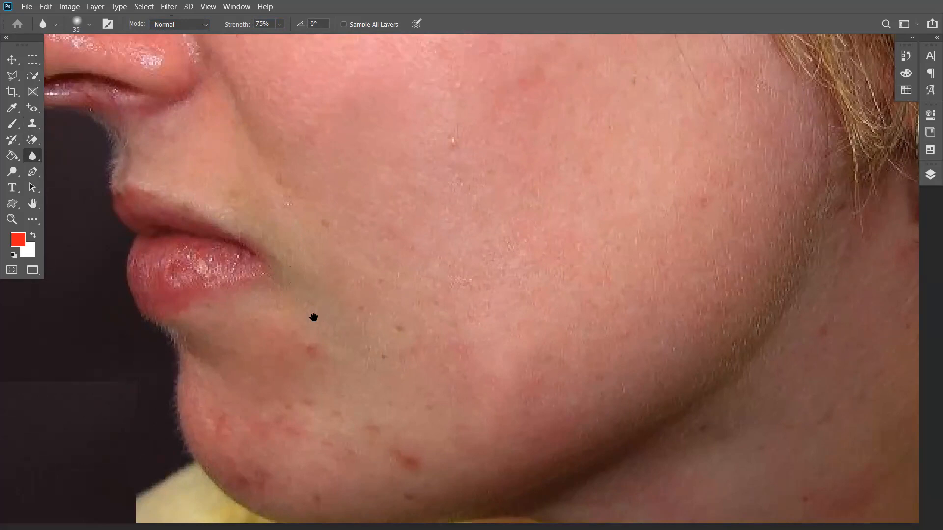
drag(313, 317, 307, 225)
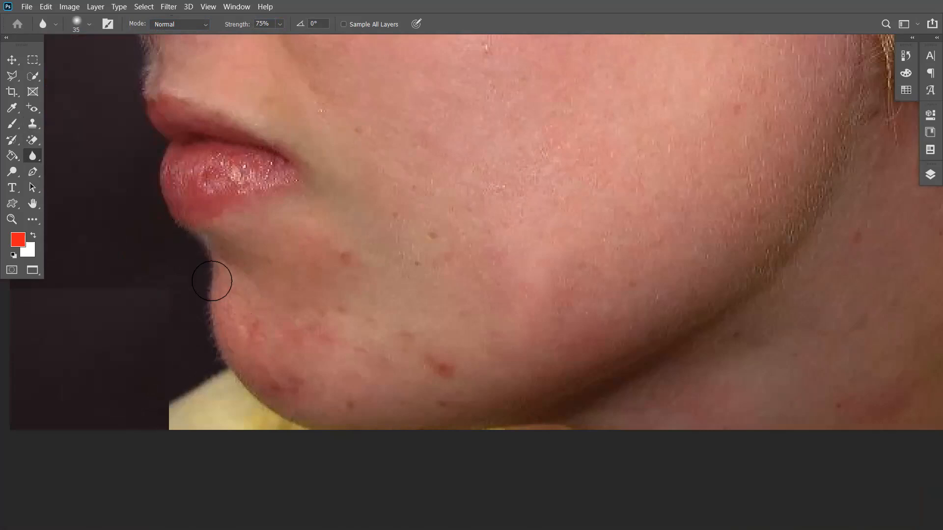
drag(261, 260, 272, 151)
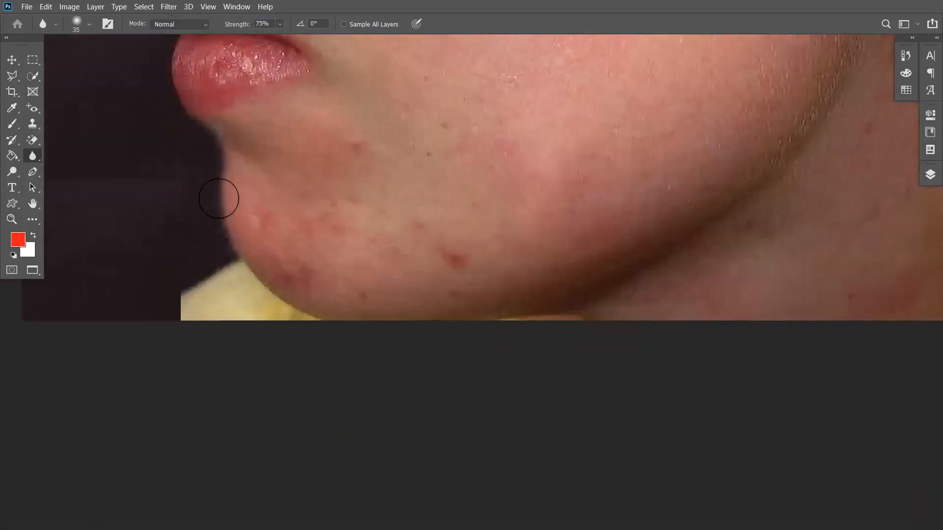
drag(431, 161, 192, 328)
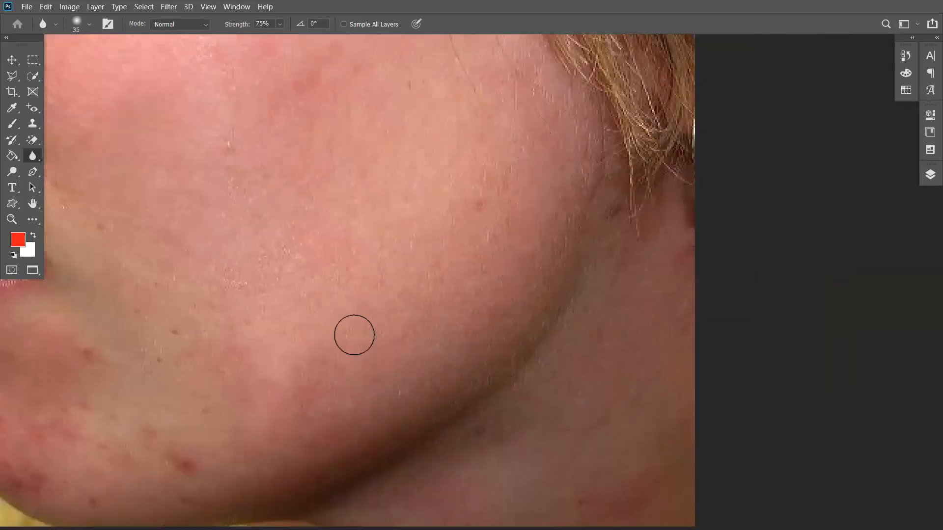
Examine the retouched face as a whole and the skin of the cheek, jaw and chin close up
key(ctrl+minus)
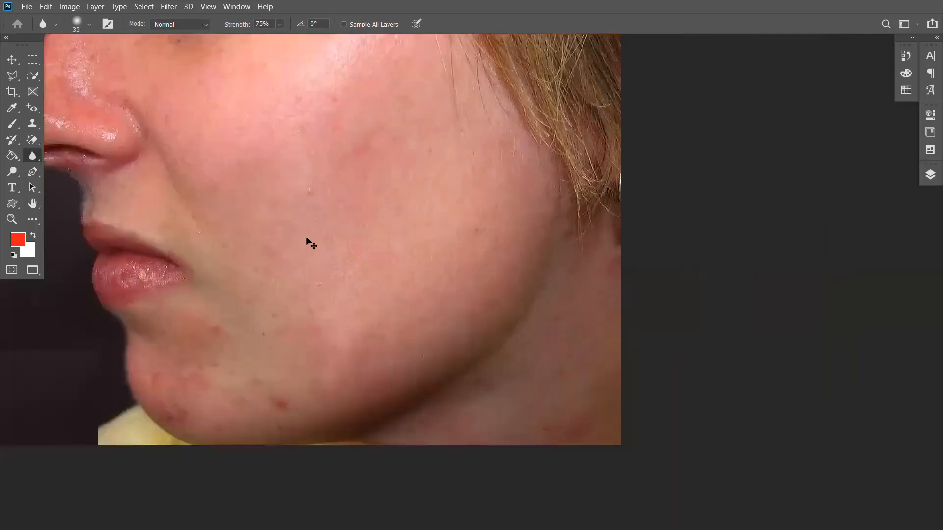
key(ctrl+plus)
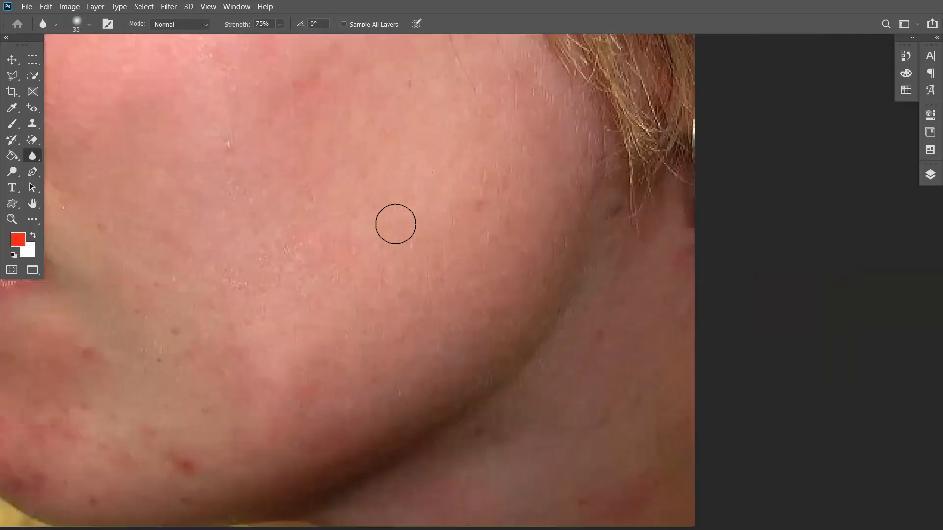
key(ctrl+minus)
key(ctrl+minus)
key(ctrl+minus)
drag(408, 204, 479, 158)
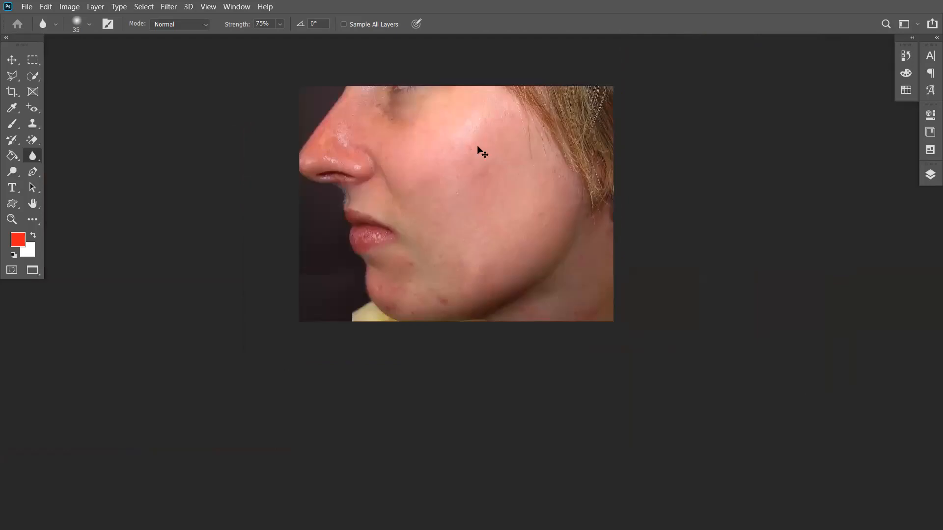
key(ctrl+plus)
key(ctrl+plus)
scroll(486, 204, right, 2)
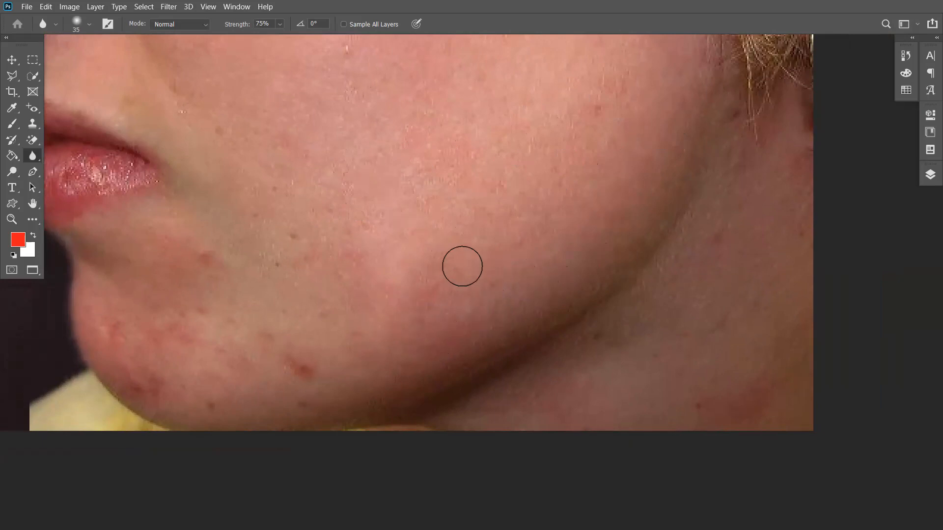
scroll(544, 201, down, 3)
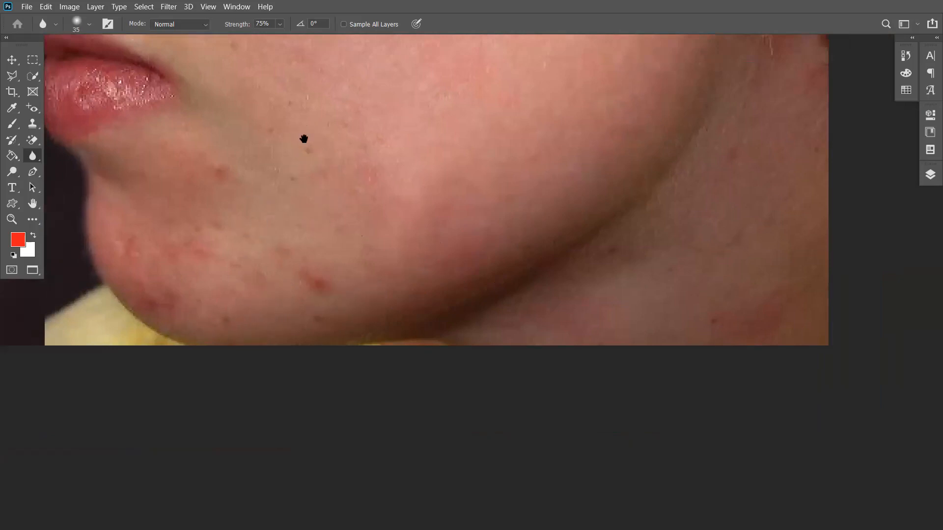
Soften the shiny skin inside the nostril with the Blur tool at 75% strength
drag(305, 139, 423, 296)
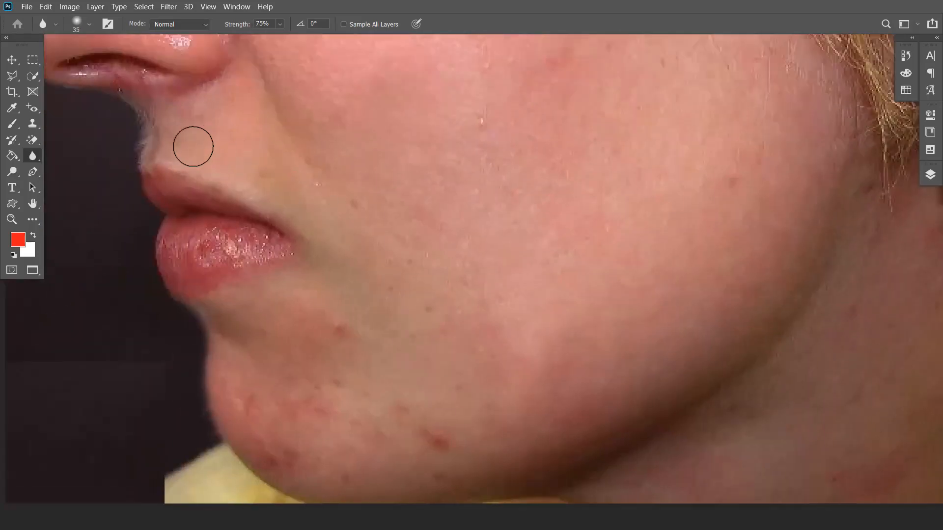
drag(366, 308, 422, 159)
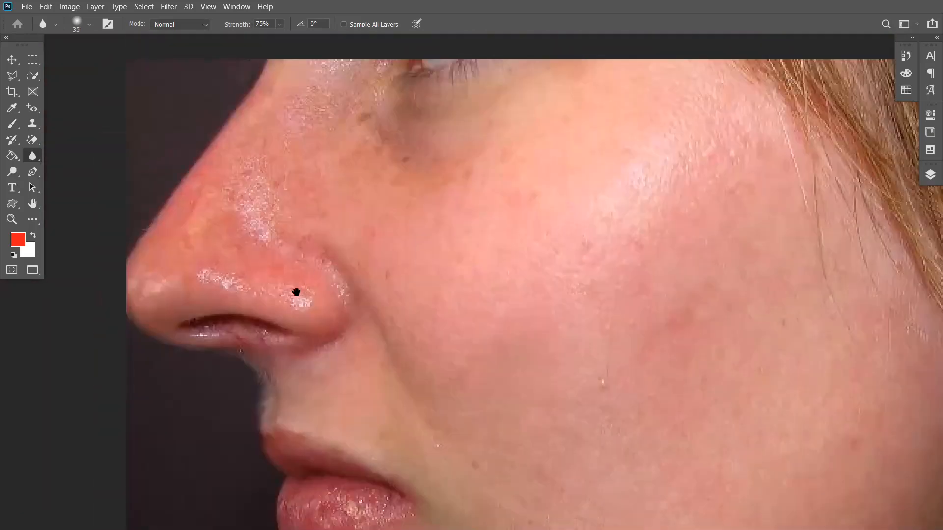
drag(296, 292, 301, 212)
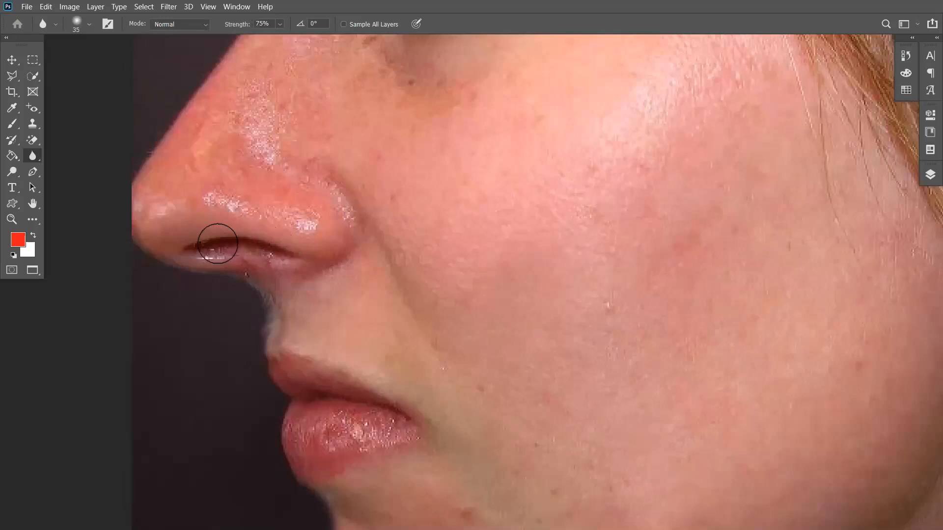
mouse_move(215, 243)
mouse_down()
mouse_move(273, 255)
mouse_move(226, 243)
mouse_move(190, 250)
mouse_move(270, 248)
mouse_move(212, 248)
mouse_up()
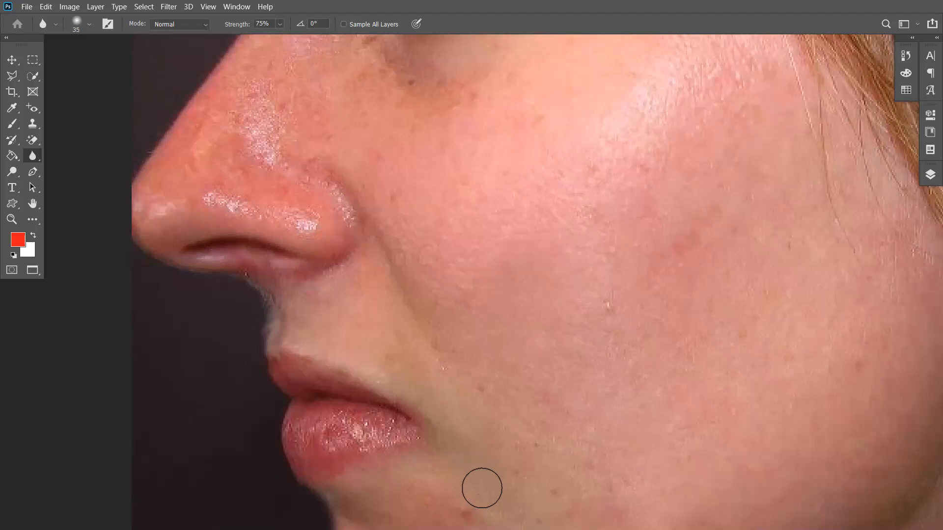
Blur the rough skin texture and small bright spots across the middle of the cheek towards the jaw
drag(468, 288, 495, 209)
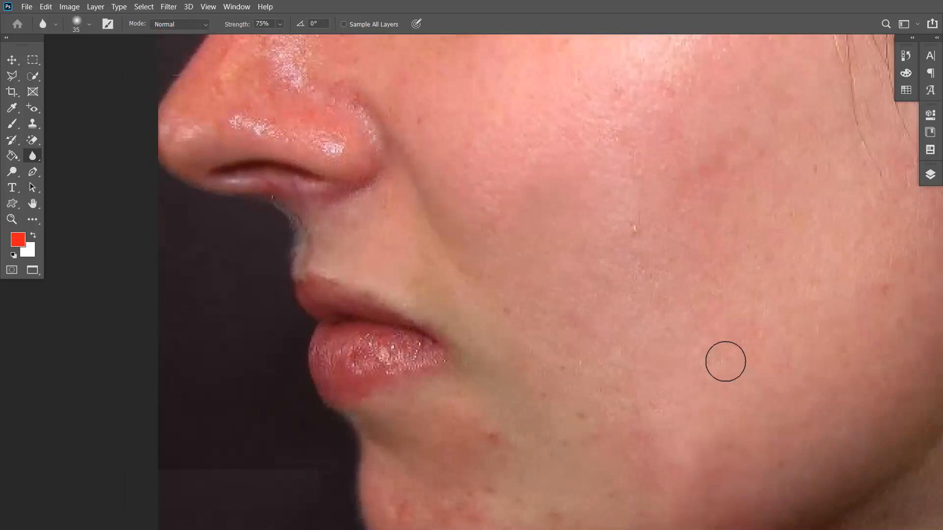
key(ctrl)
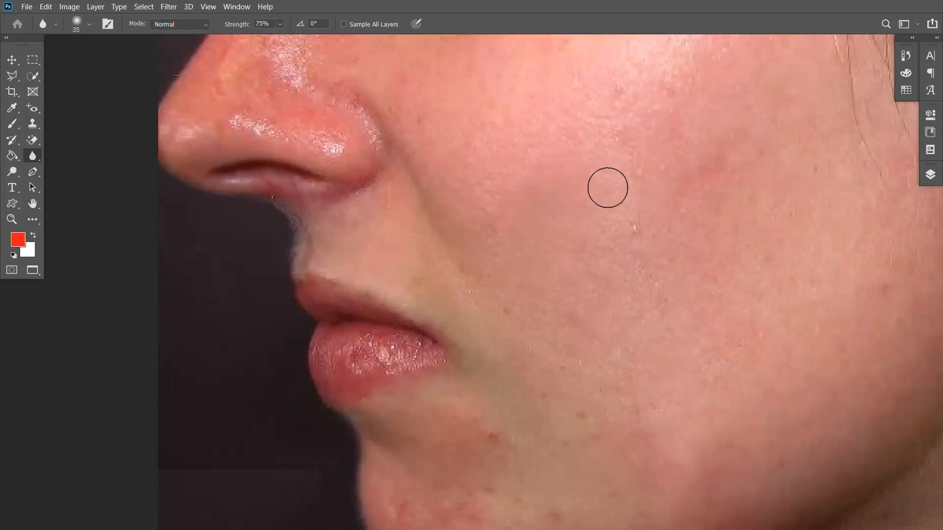
drag(609, 226, 581, 249)
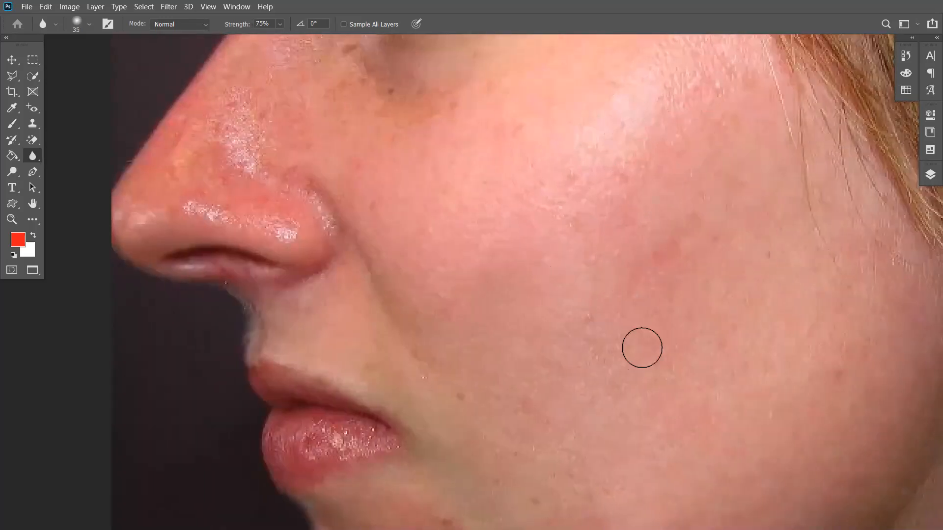
drag(634, 320, 595, 234)
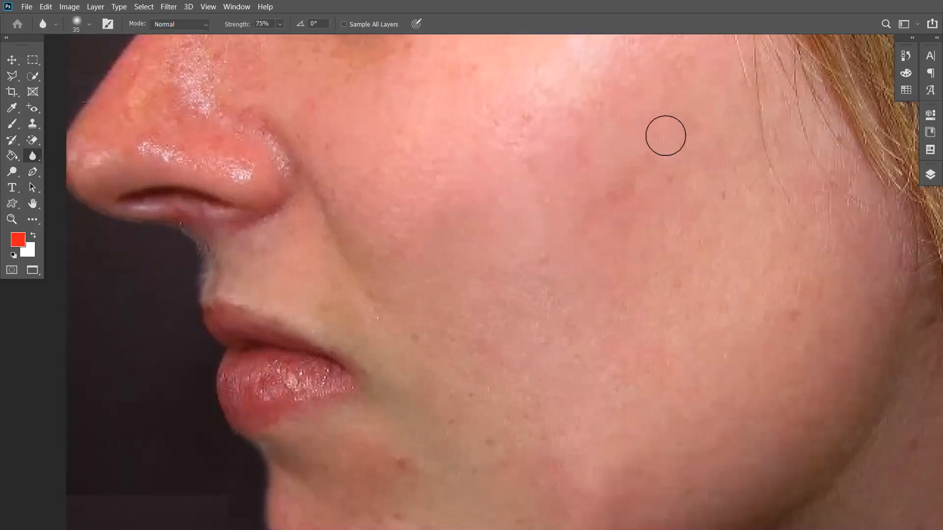
drag(622, 304, 574, 191)
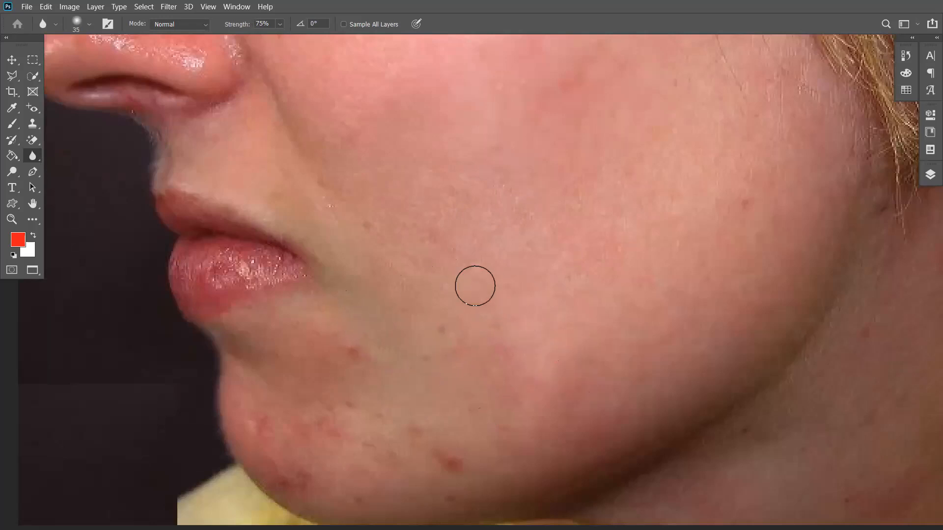
scroll(479, 282, down, 3)
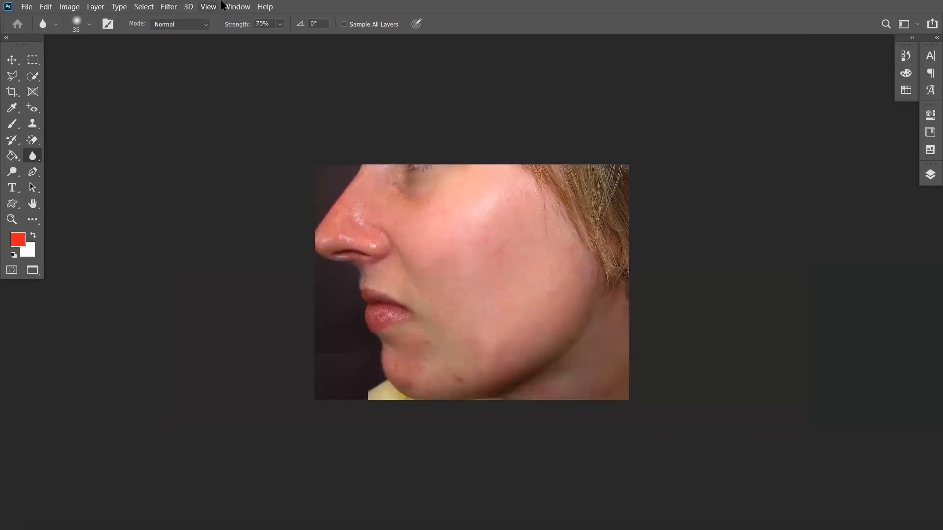
Show and enlarge the History list, and compare the original Acne.jpg state with the last Blur Tool state
click(231, 6)
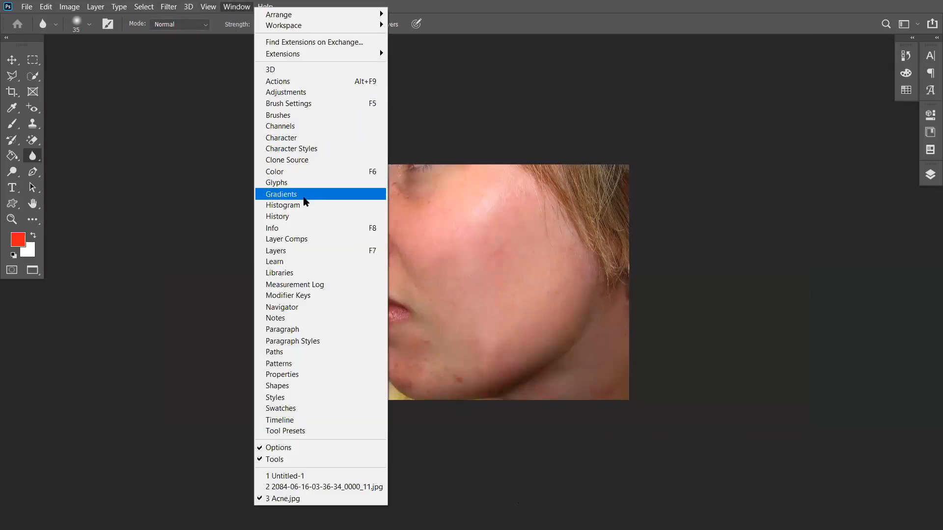
click(300, 216)
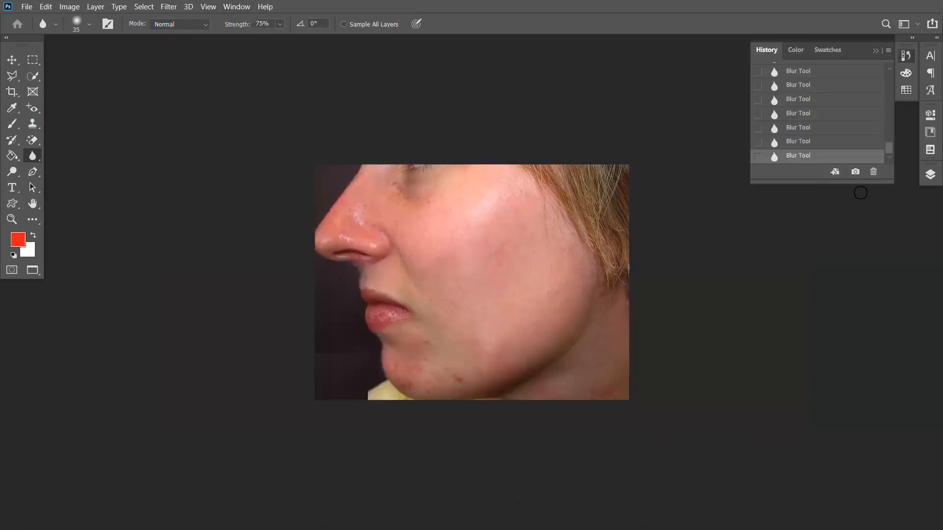
drag(858, 184, 879, 399)
drag(886, 263, 876, 66)
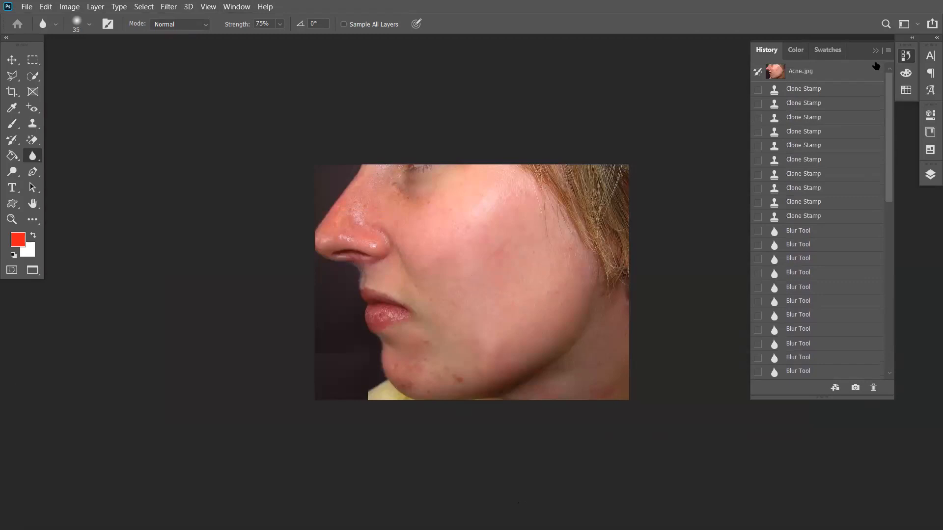
click(819, 73)
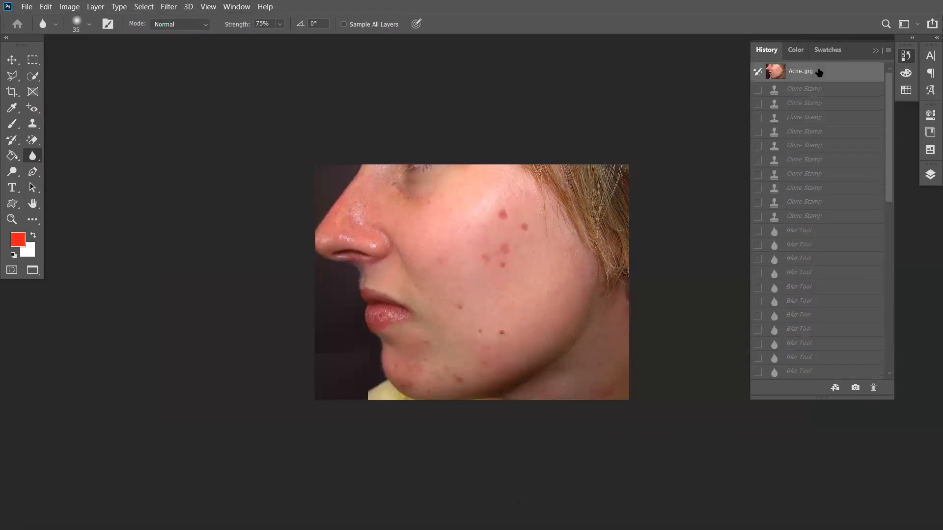
drag(890, 225, 896, 373)
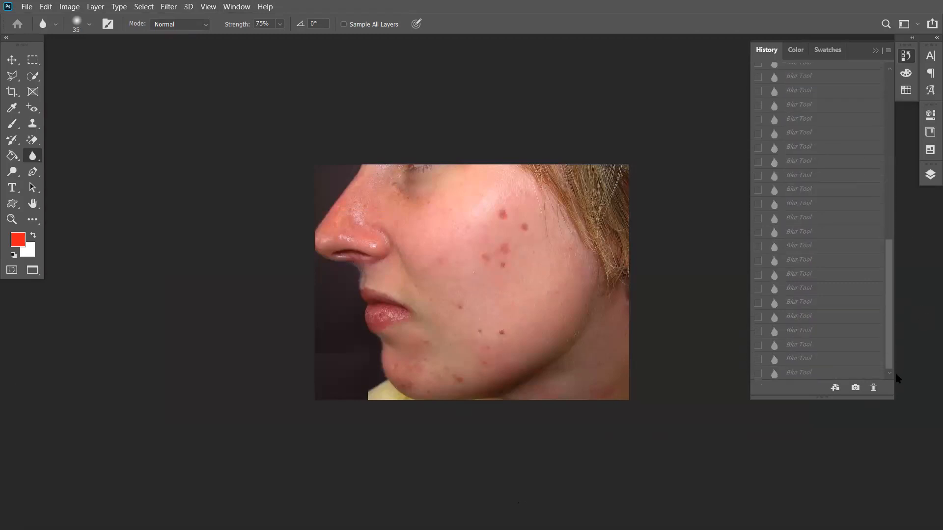
click(821, 374)
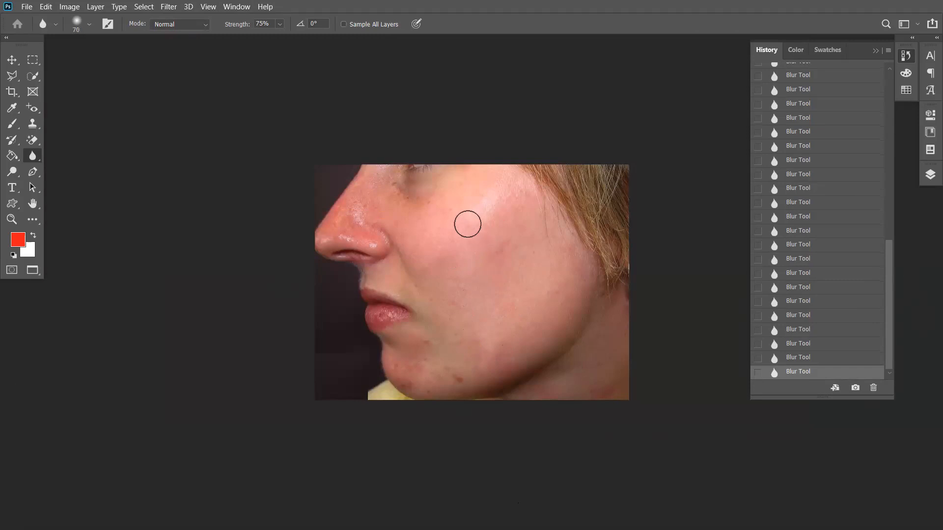
Return to the standard screen mode with floating document windows and switch to the Sharpen tool
key(bracketright)
key(v)
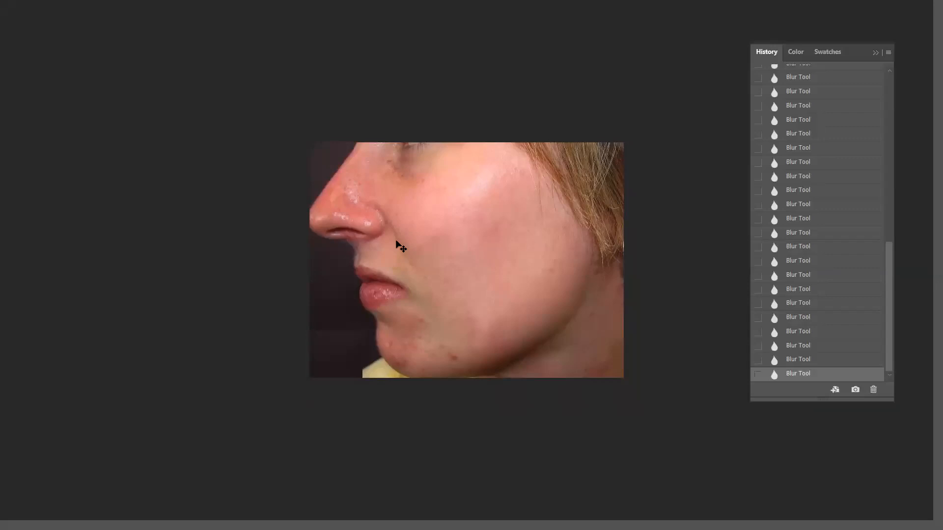
key(f)
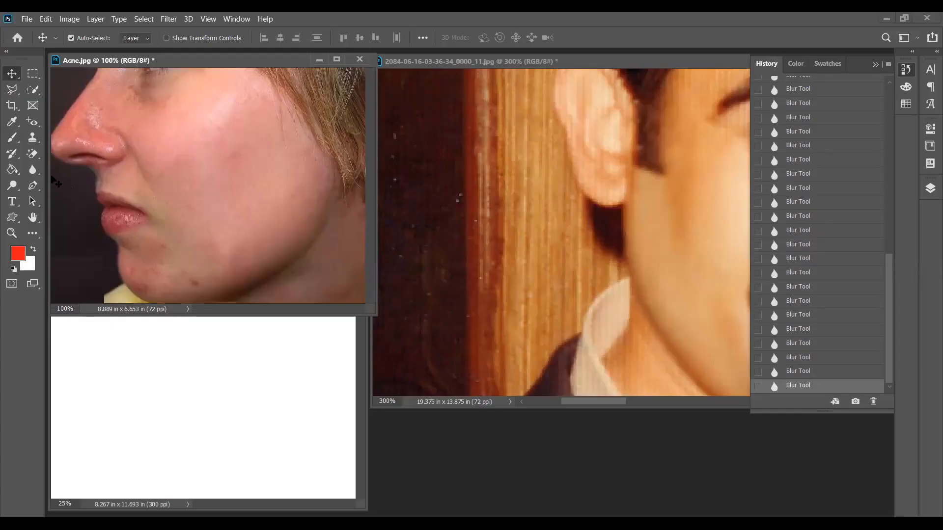
drag(38, 170, 67, 188)
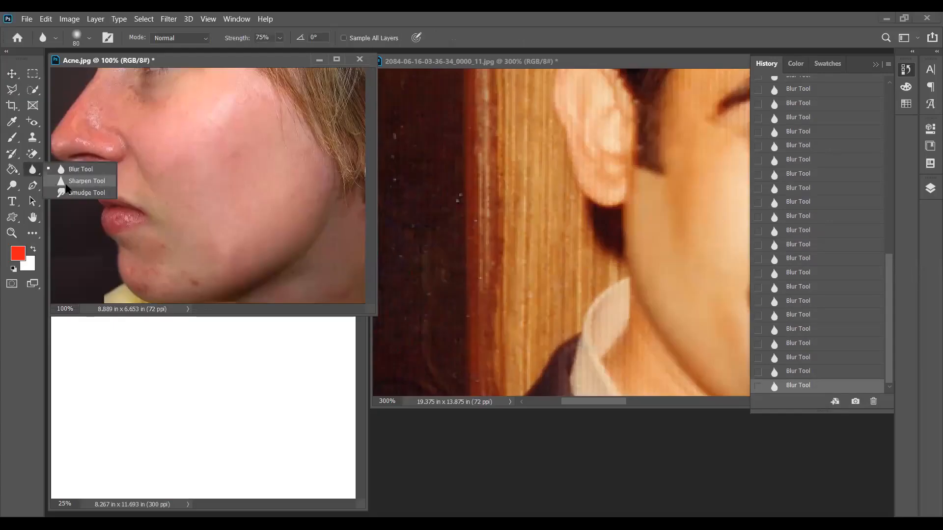
click(69, 184)
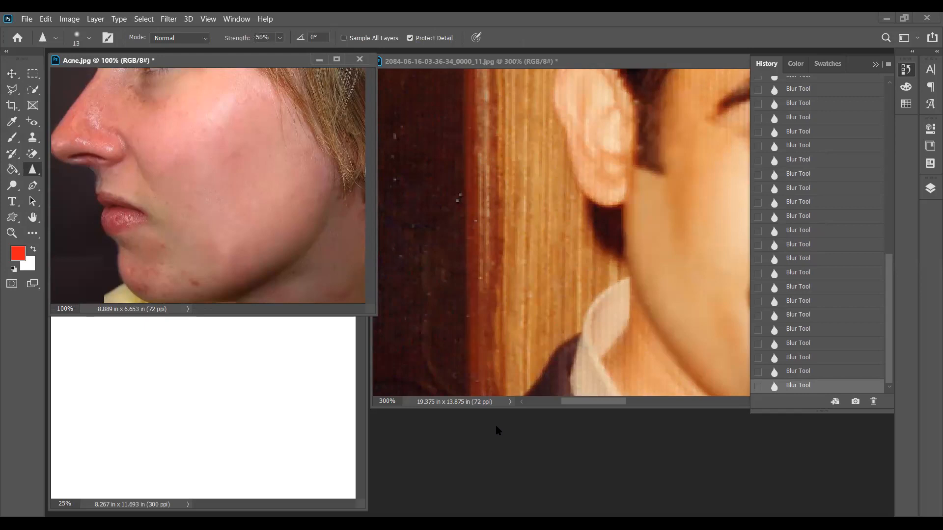
Open JODHA-AKBAR-SET.jpg from the jwell folder and check its image size without changing it
key(ctrl+o)
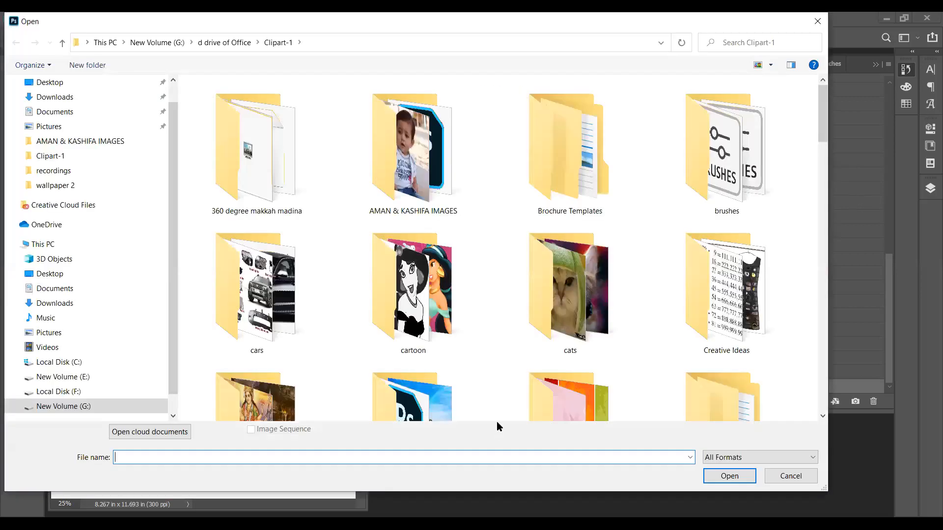
scroll(569, 260, down, 3)
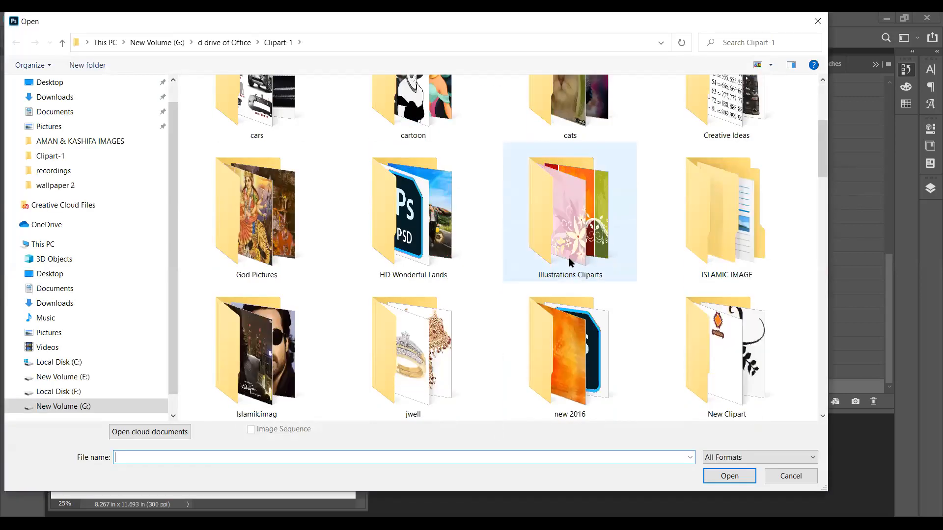
double_click(412, 353)
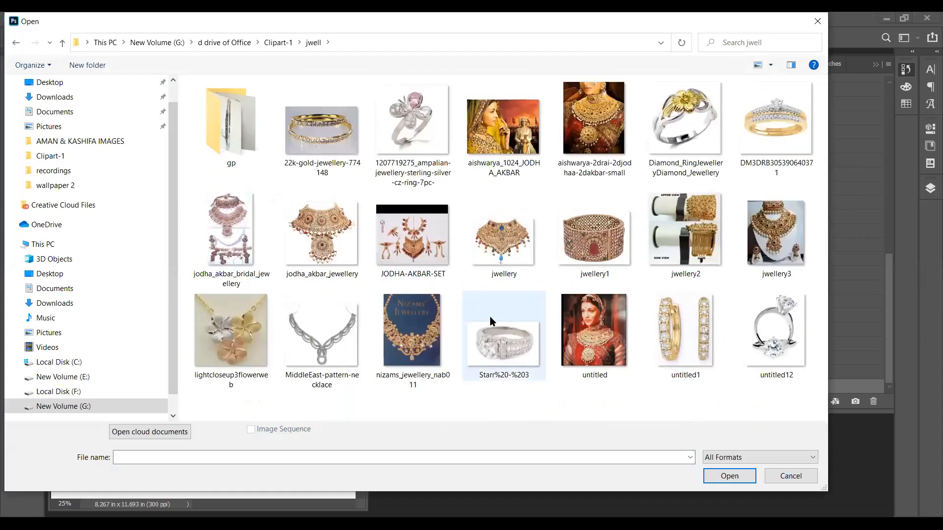
ctrl+scroll(491, 317, up, 2)
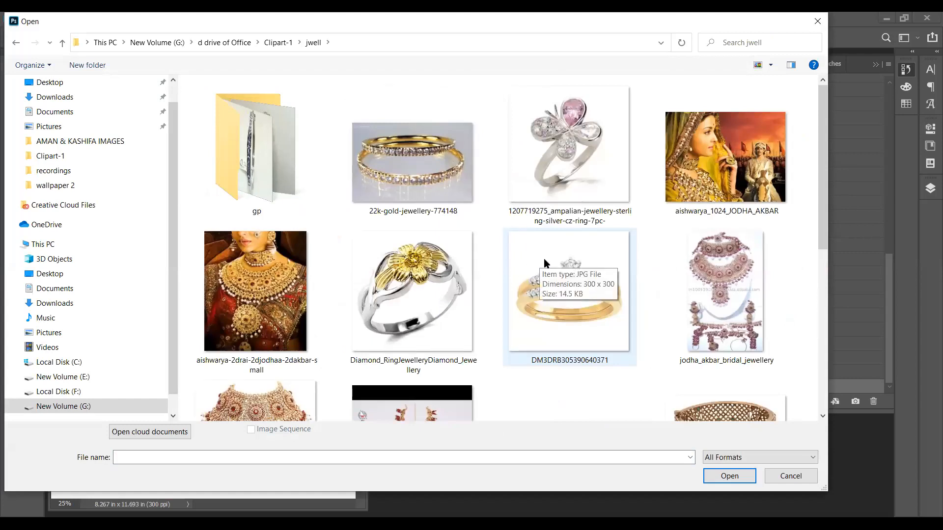
scroll(582, 252, down, 3)
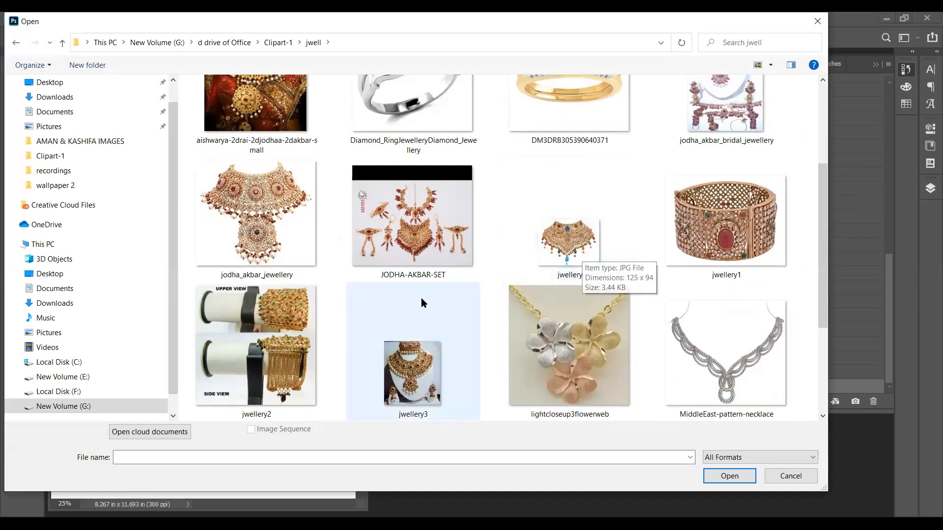
click(411, 233)
double_click(411, 234)
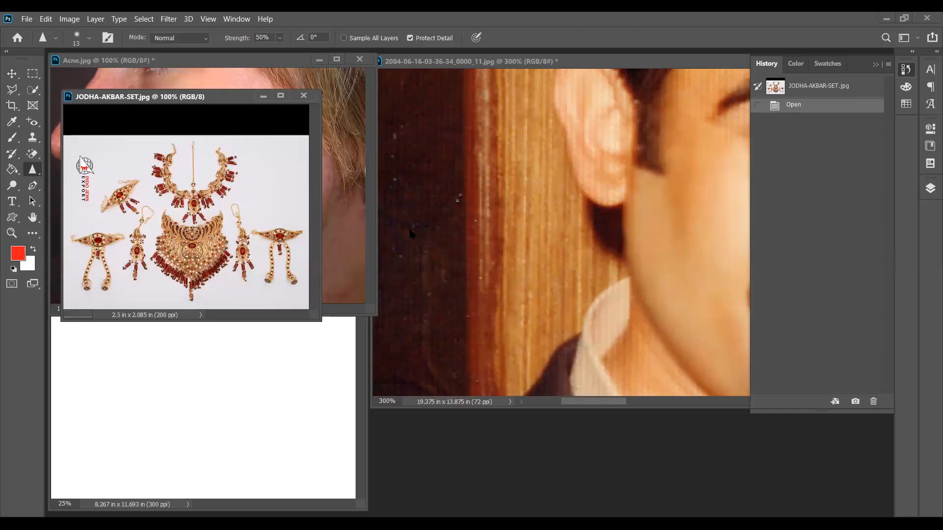
key(ctrl+alt+i)
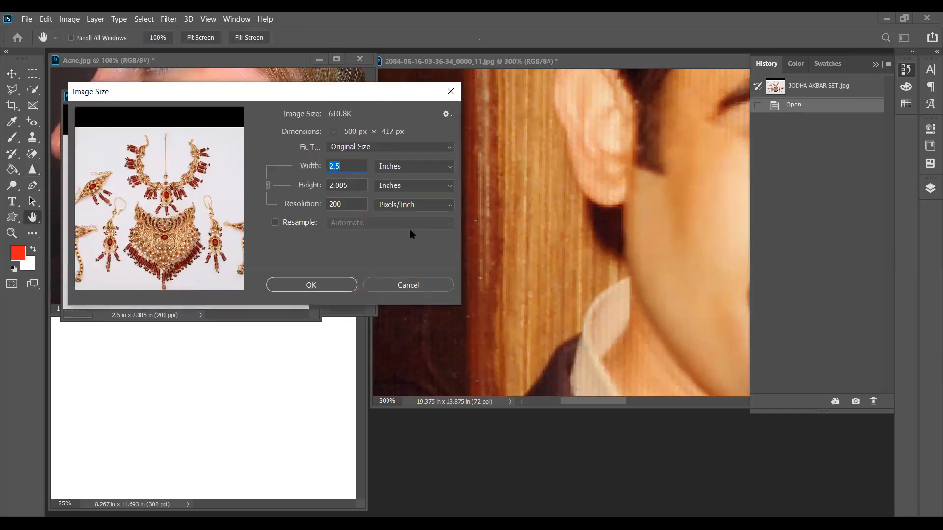
click(414, 286)
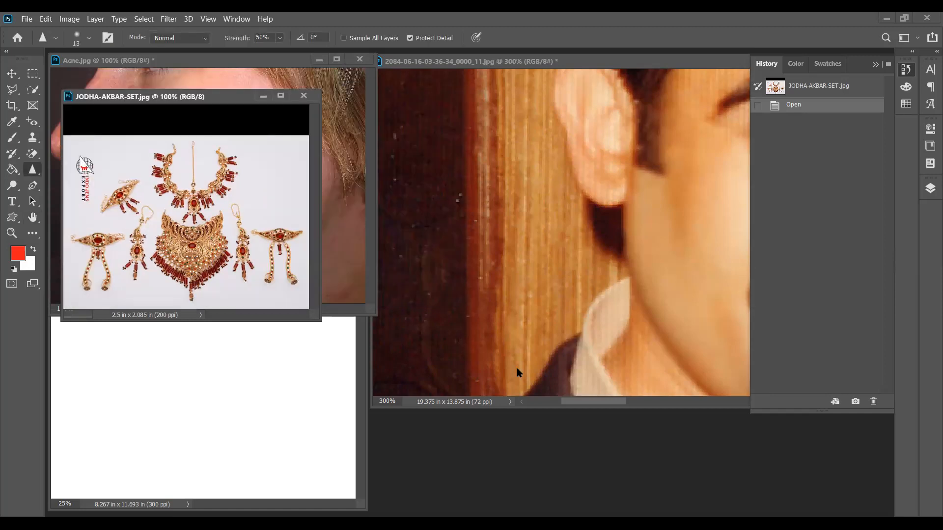
Open aishwarya_1024_JODHA_AKBAR.jpg from the jwell folder and show it in full screen mode with the menu bar
key(ctrl+o)
click(680, 180)
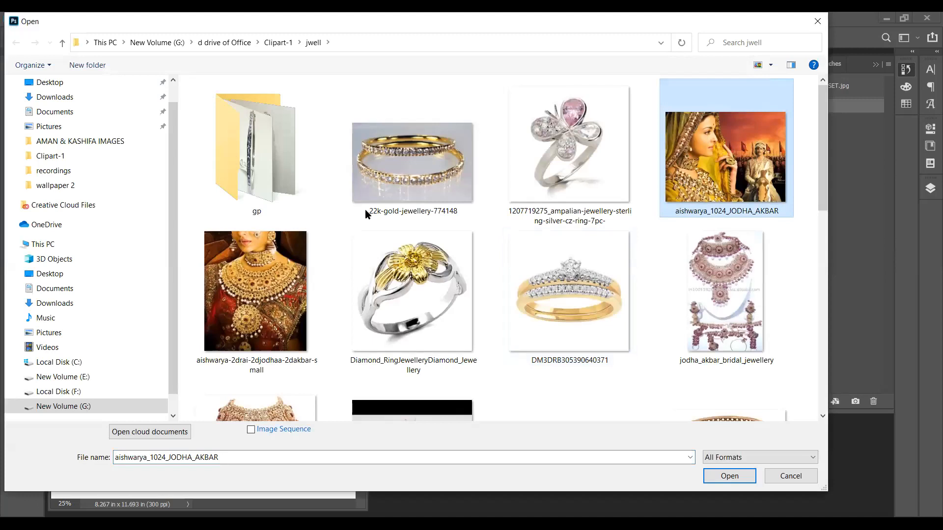
key(Return)
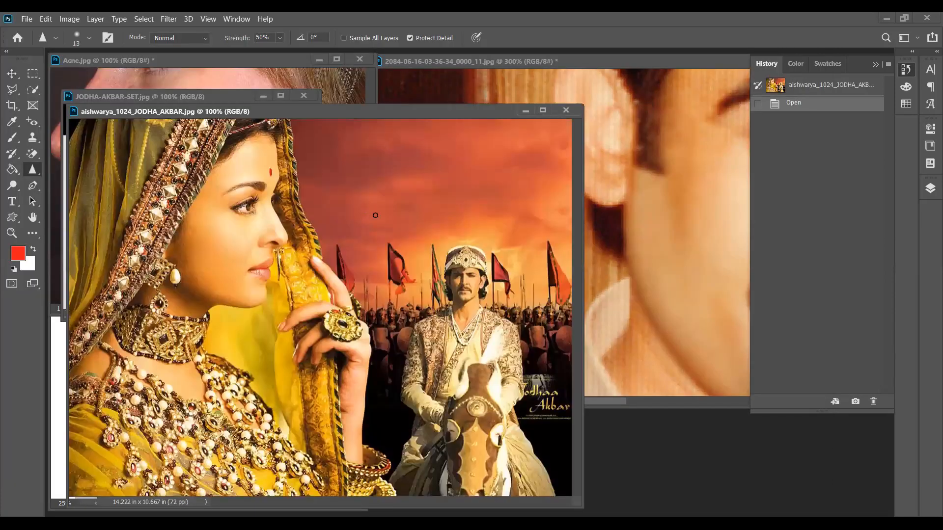
key(v)
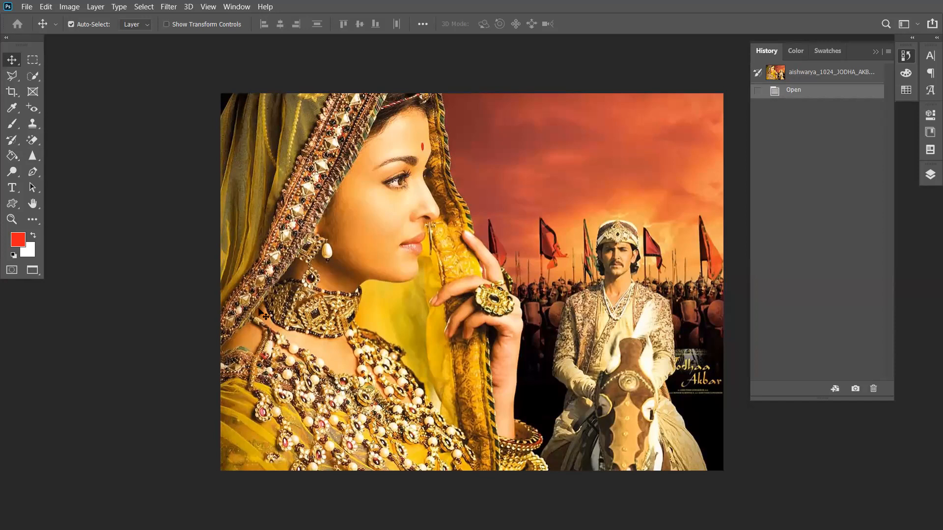
Sharpen the woman's eye, lips and the jewelled border of her veil with the Sharpen tool at size 80 and 50% strength
click(31, 164)
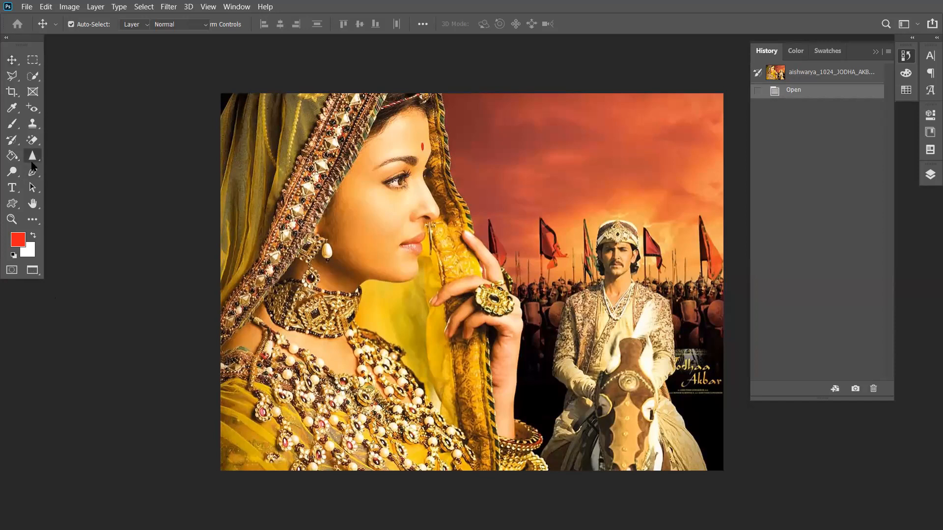
click(64, 168)
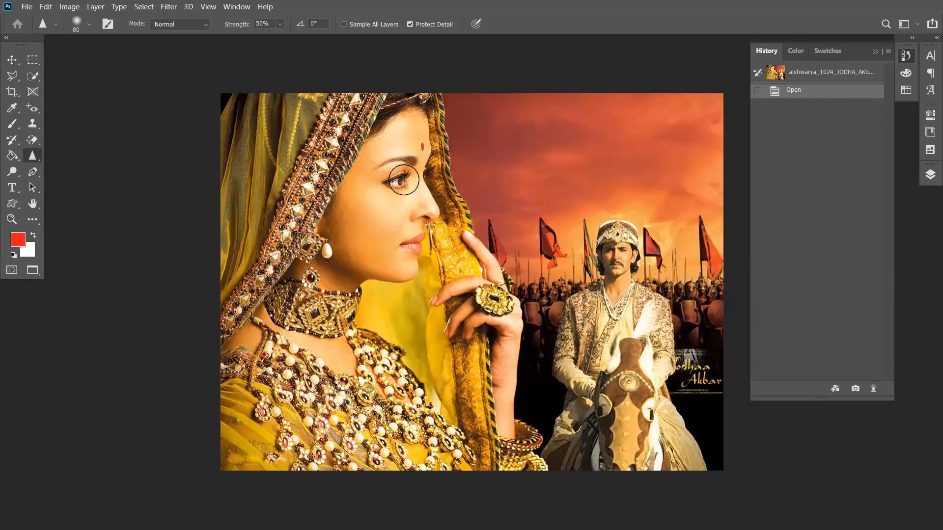
drag(407, 179, 388, 194)
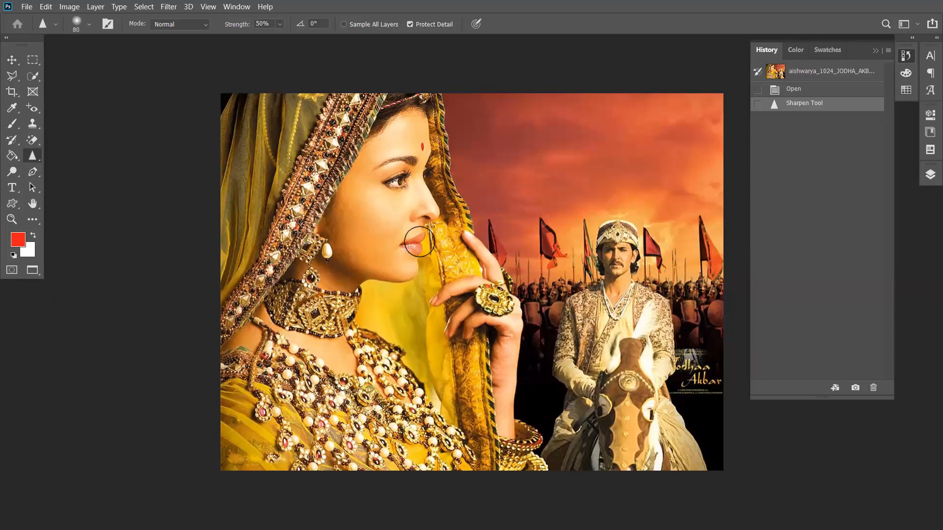
mouse_move(420, 241)
mouse_down()
mouse_move(405, 243)
mouse_move(418, 236)
mouse_up()
mouse_move(387, 208)
mouse_down()
mouse_move(406, 184)
mouse_move(391, 184)
mouse_up()
mouse_move(365, 105)
mouse_down()
mouse_move(337, 173)
mouse_move(251, 300)
mouse_up()
mouse_move(222, 332)
mouse_down()
mouse_move(327, 127)
mouse_move(349, 100)
mouse_move(375, 93)
mouse_up()
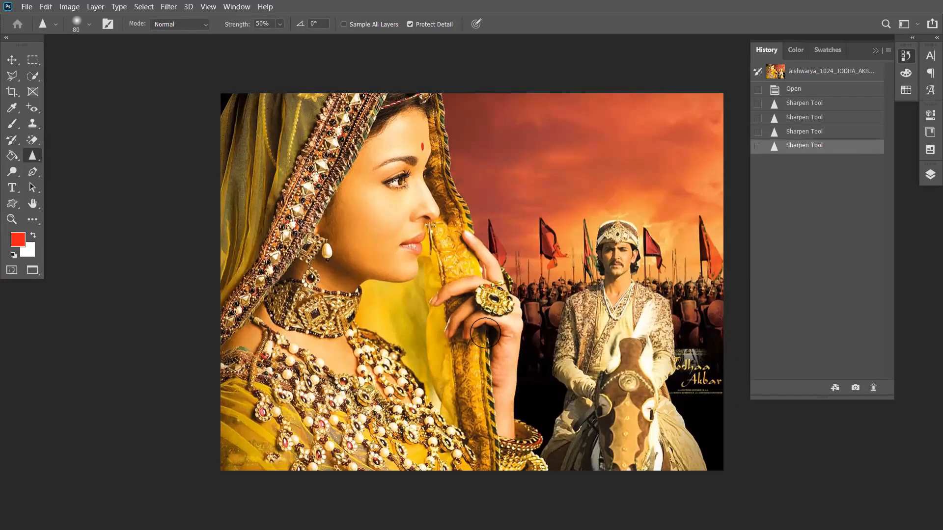
Sharpen the woman's ring, bangles, choker, necklaces and jewelled shoulder trim with the Sharpen tool at size 80 and 50% strength
mouse_move(497, 313)
mouse_down()
mouse_move(487, 293)
mouse_move(495, 315)
mouse_move(491, 293)
mouse_move(508, 311)
mouse_move(478, 313)
mouse_move(493, 296)
mouse_up()
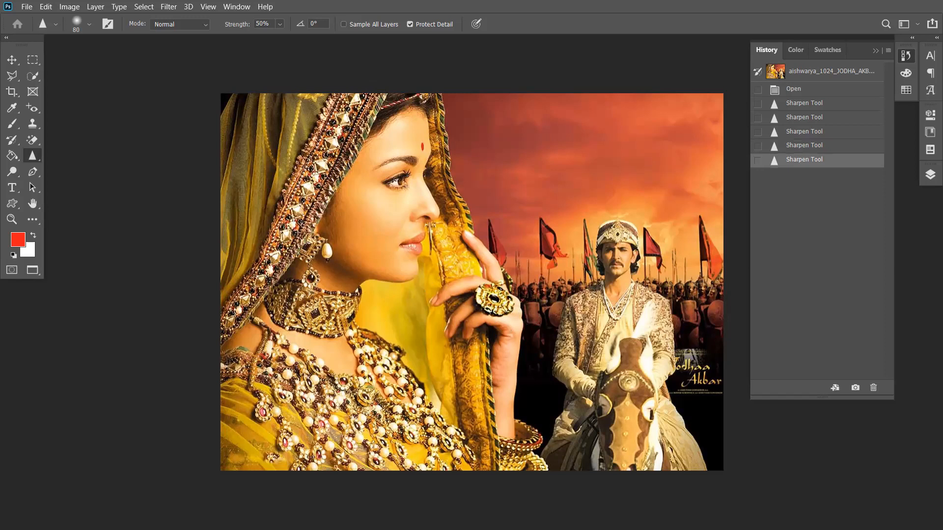
drag(502, 444, 516, 474)
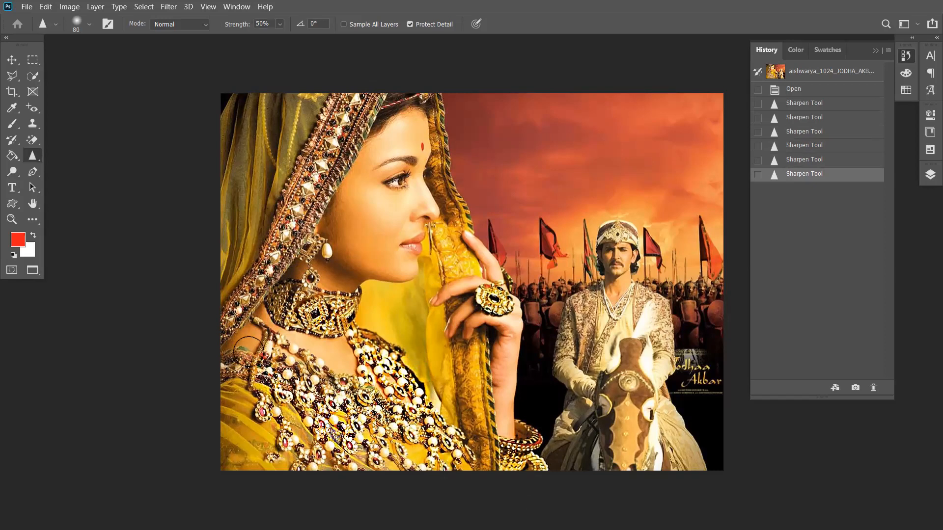
click(254, 339)
click(408, 423)
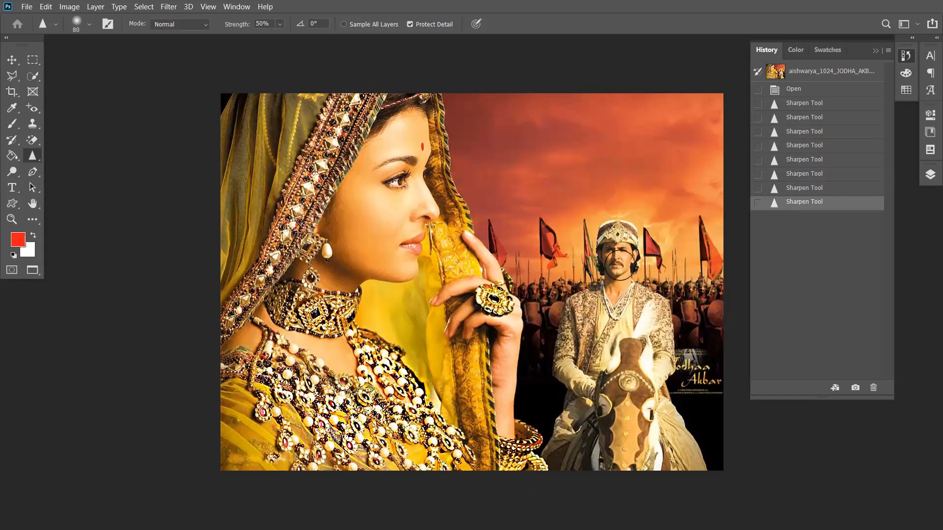
Sharpen the man's face and headpiece, his embroidered coat and the horse with the same Sharpen tool settings
drag(619, 231, 614, 238)
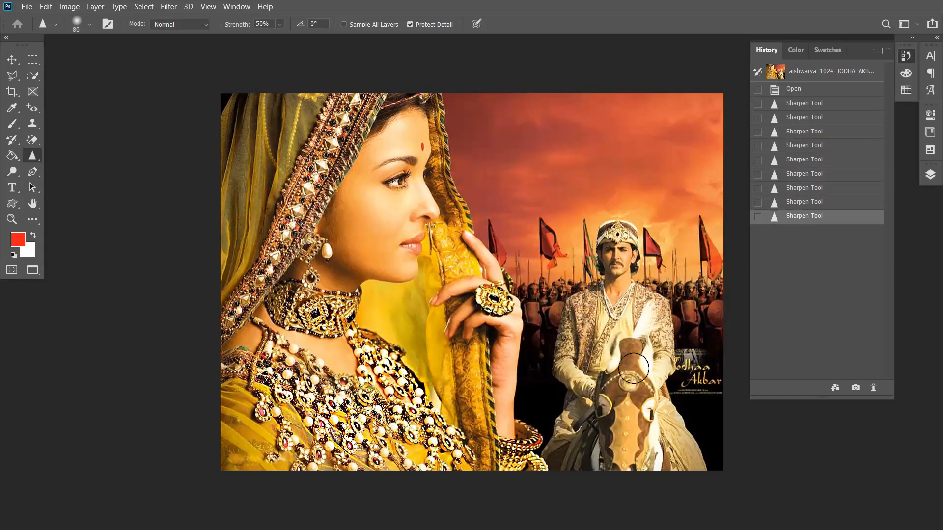
drag(570, 323, 578, 357)
mouse_move(635, 322)
mouse_down()
mouse_move(611, 332)
mouse_move(598, 369)
mouse_move(638, 321)
mouse_move(663, 329)
mouse_move(661, 347)
mouse_move(620, 387)
mouse_move(654, 384)
mouse_move(631, 476)
mouse_move(610, 421)
mouse_move(632, 412)
mouse_move(637, 469)
mouse_up()
click(614, 423)
click(634, 430)
click(635, 423)
click(626, 464)
click(614, 451)
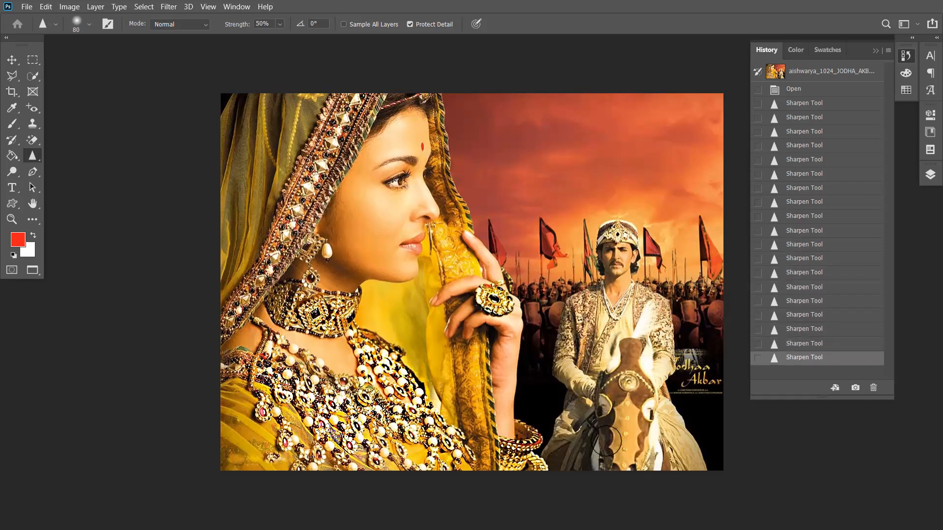
click(604, 437)
click(598, 469)
click(603, 458)
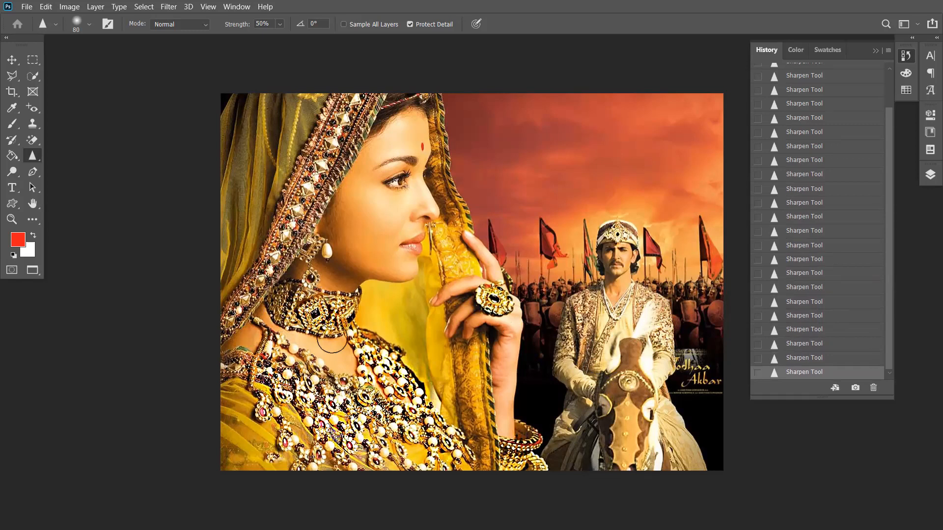
Sharpen the woman's choker heavily in a close-up view with repeated strokes at size 80 and 50% strength
key(ctrl+plus)
drag(284, 326, 462, 252)
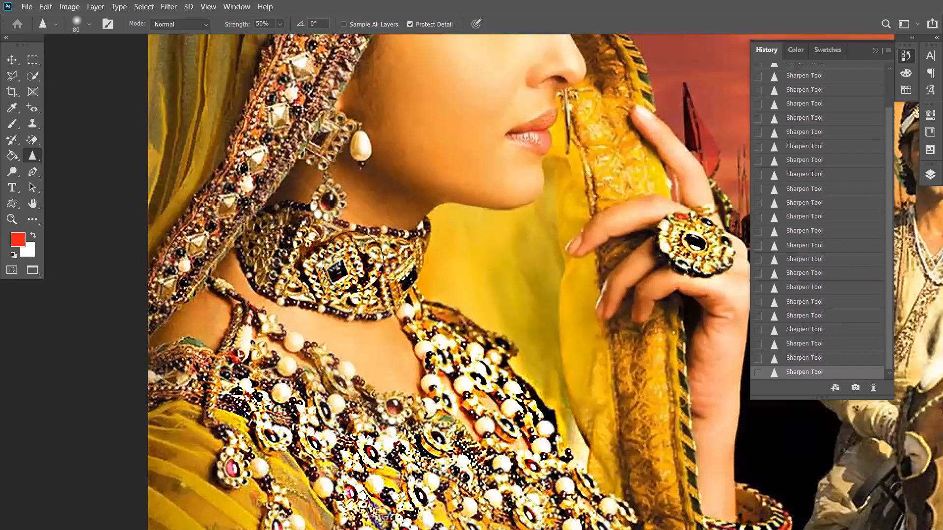
mouse_move(349, 291)
mouse_down()
mouse_move(334, 265)
mouse_move(325, 305)
mouse_move(344, 280)
mouse_move(367, 272)
mouse_move(346, 265)
mouse_move(398, 280)
mouse_move(374, 294)
mouse_up()
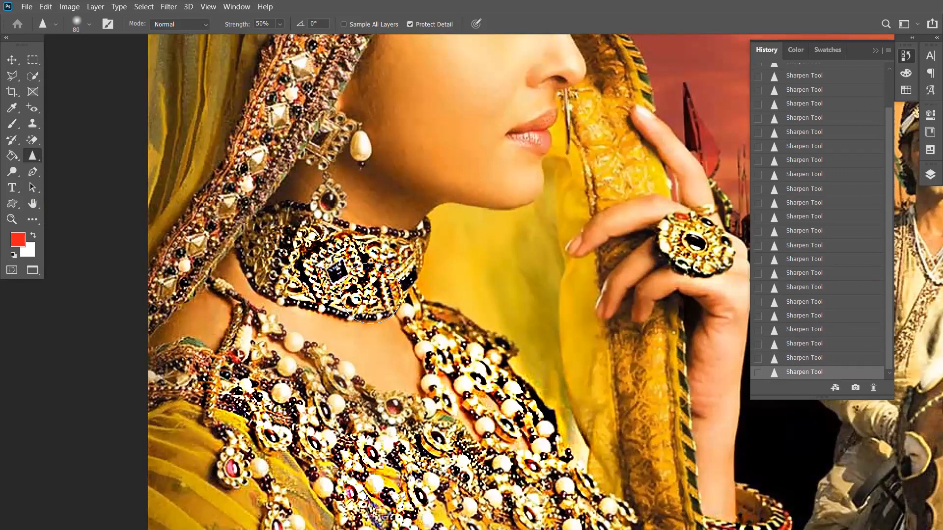
Step back through the history to the picture's original snapshot for comparison and restore the most recent Sharpen Tool state
key(ctrl+z)
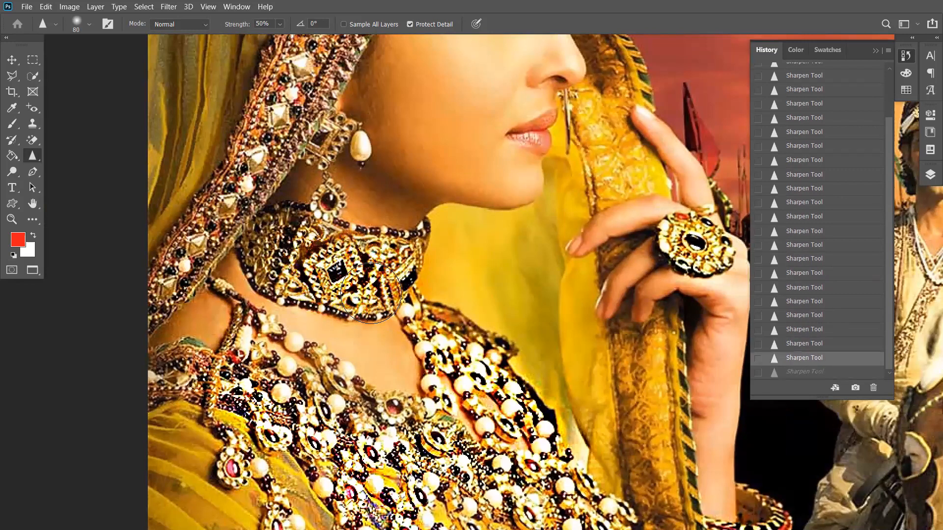
scroll(404, 291, up, 6)
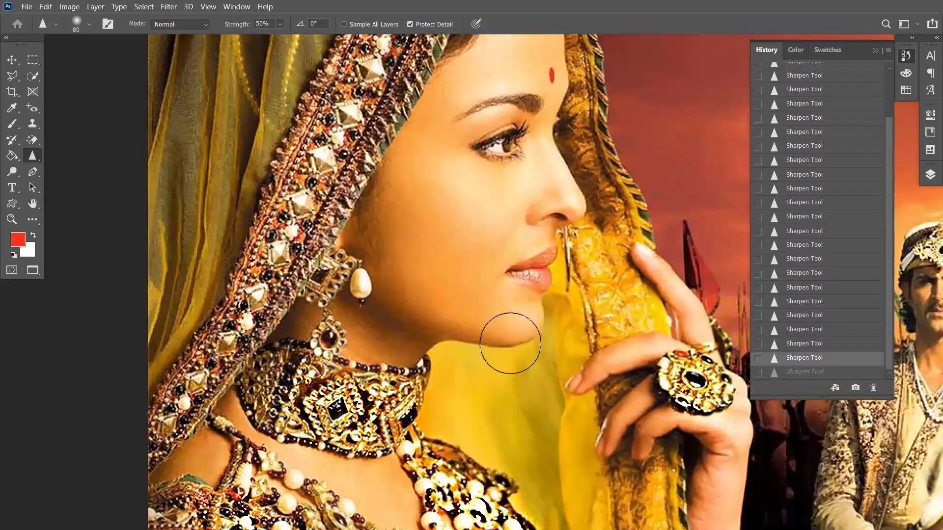
scroll(512, 341, up, 3)
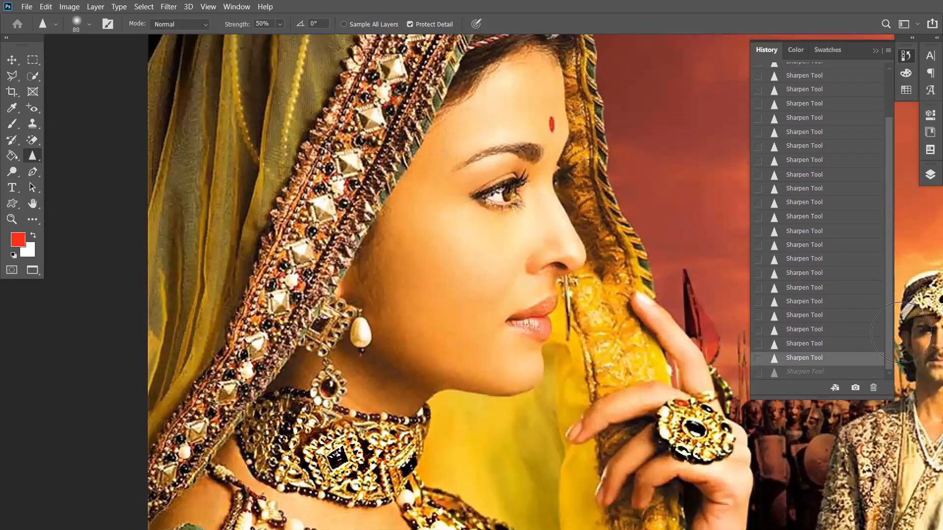
scroll(879, 253, up, 3)
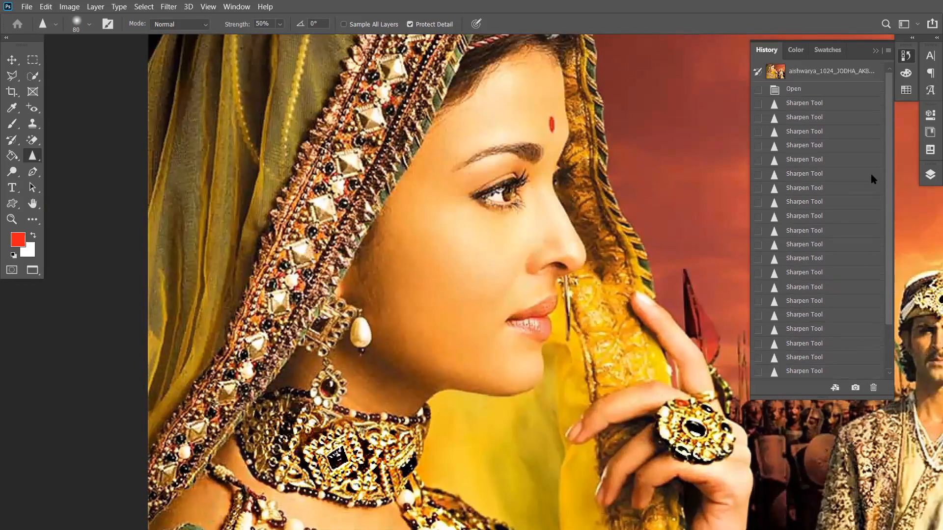
click(800, 76)
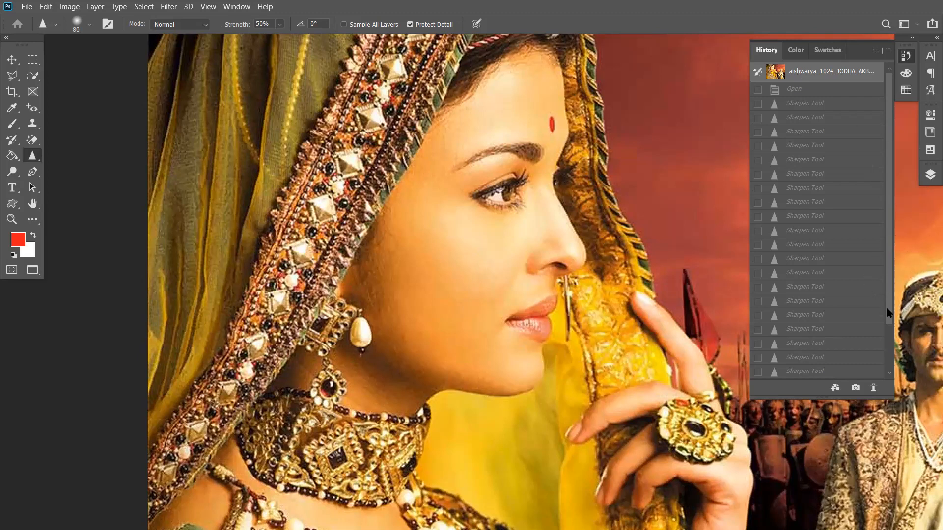
drag(889, 313, 889, 356)
click(813, 372)
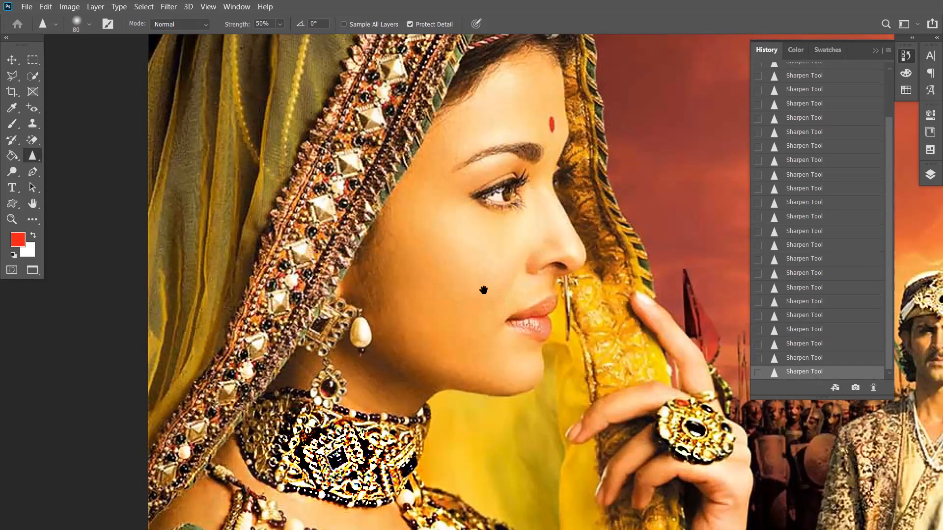
Switch from the Sharpen tool to the Smudge tool in the same tool group
drag(484, 289, 502, 249)
right_click(30, 157)
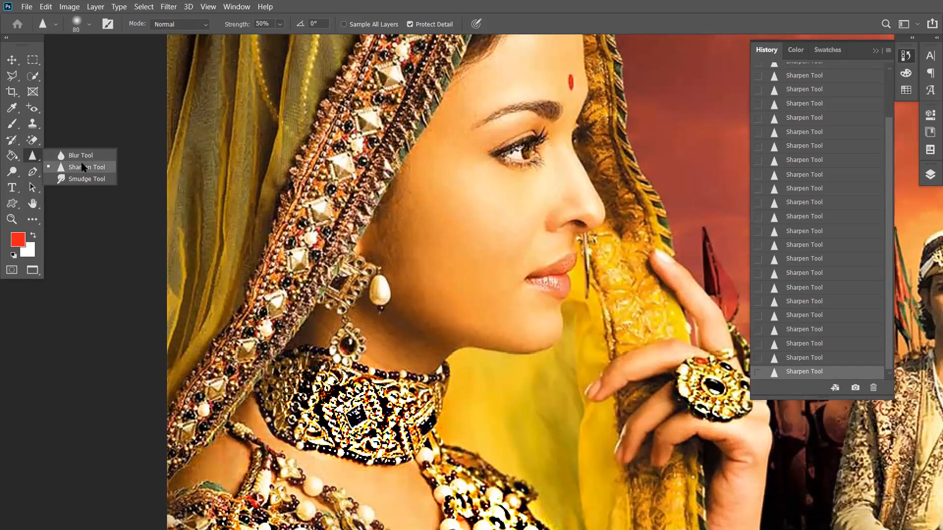
click(83, 167)
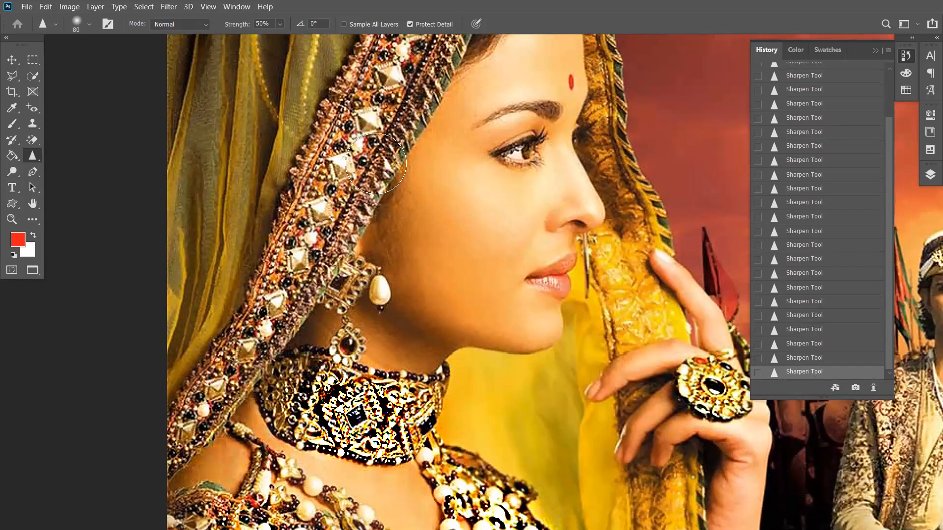
right_click(38, 161)
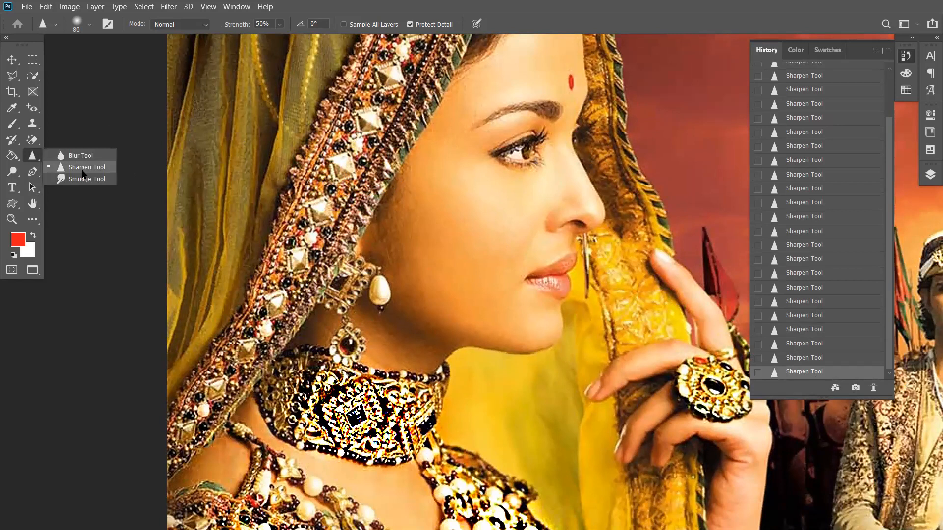
click(83, 180)
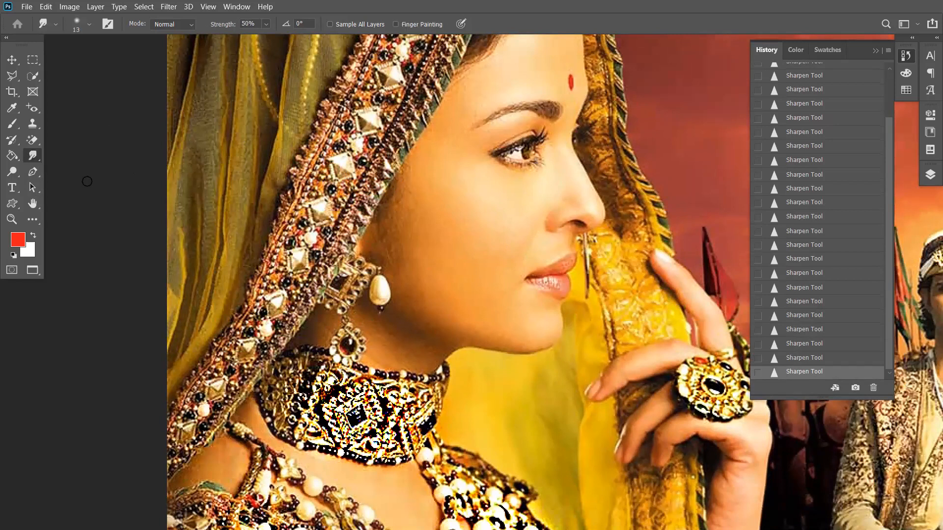
key(v)
key(f)
key(f)
key(f)
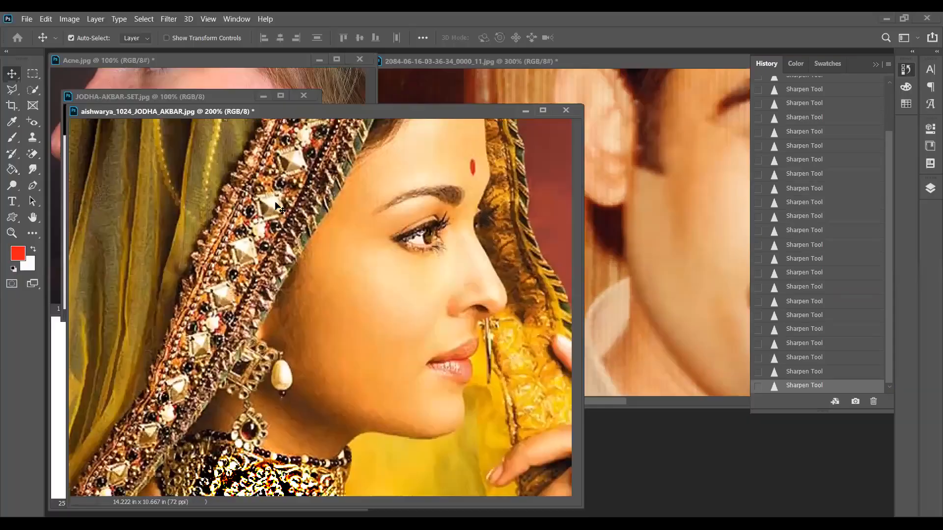
click(624, 144)
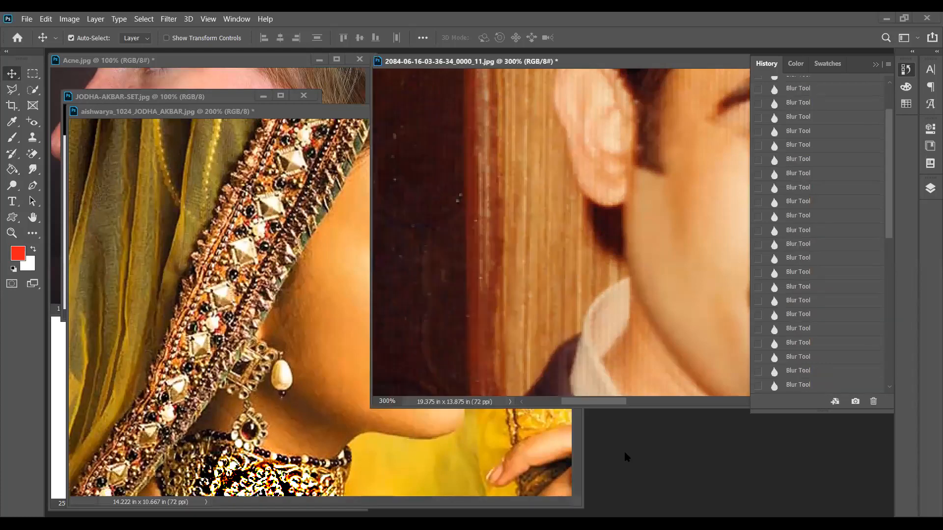
Open 2016-03-22-IMG_1661 from the Clipart-1 folder and shift its floating window aside to show the whole group
key(ctrl+o)
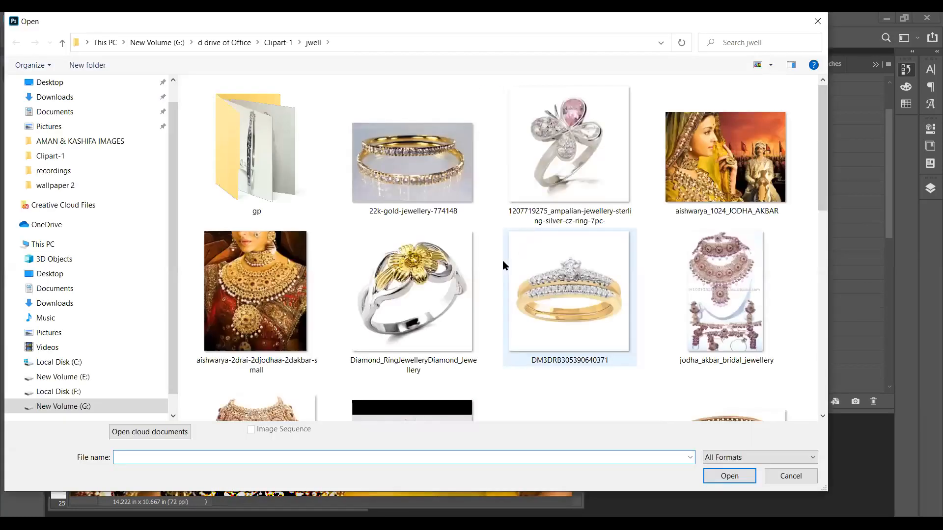
scroll(339, 300, down, 5)
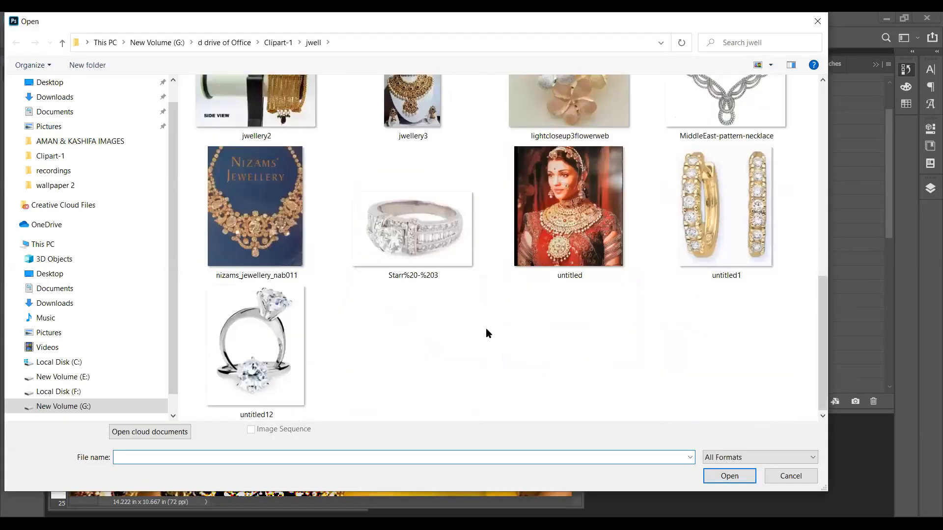
click(517, 325)
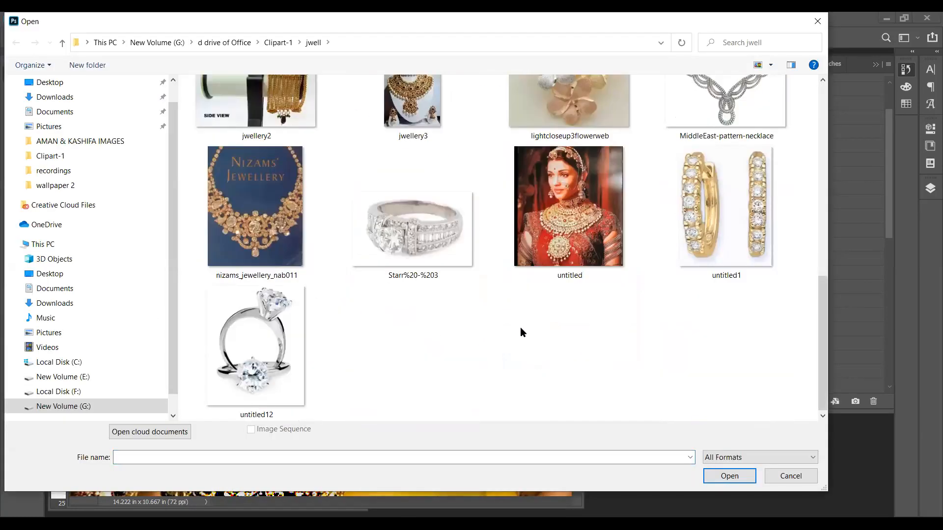
key(BackSpace)
scroll(565, 292, down, 3)
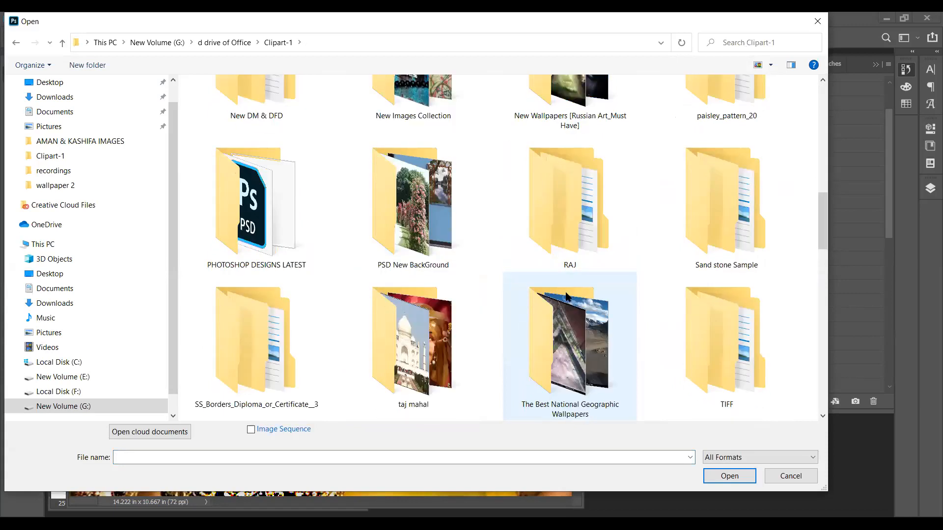
scroll(565, 292, down, 10)
scroll(564, 290, up, 5)
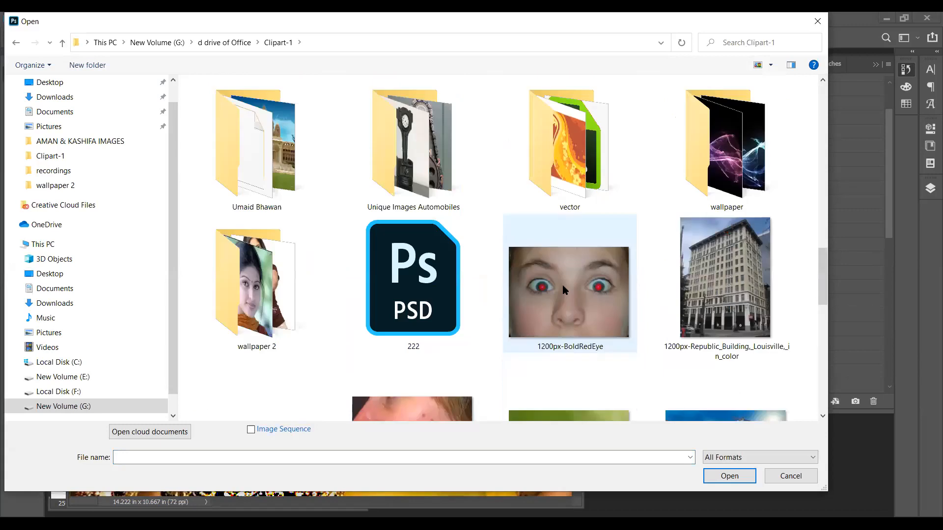
scroll(564, 289, down, 3)
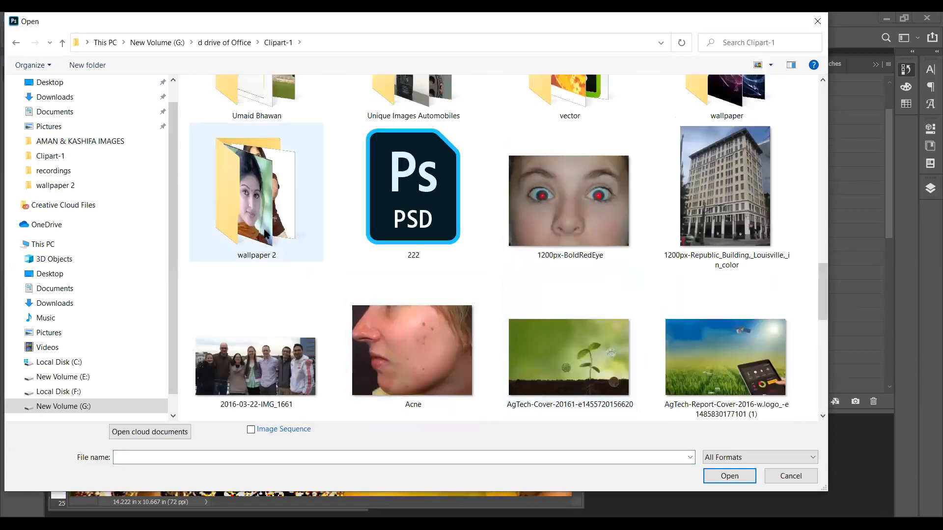
click(268, 377)
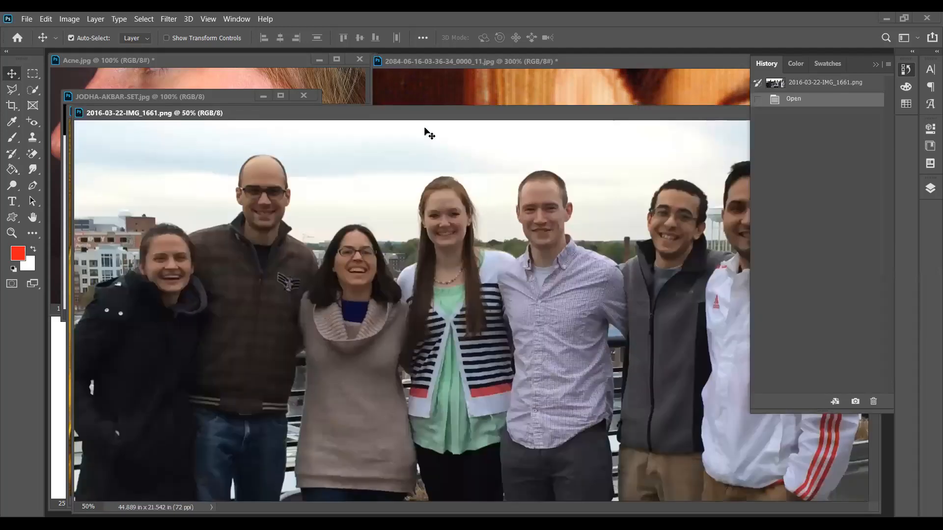
drag(407, 118, 286, 133)
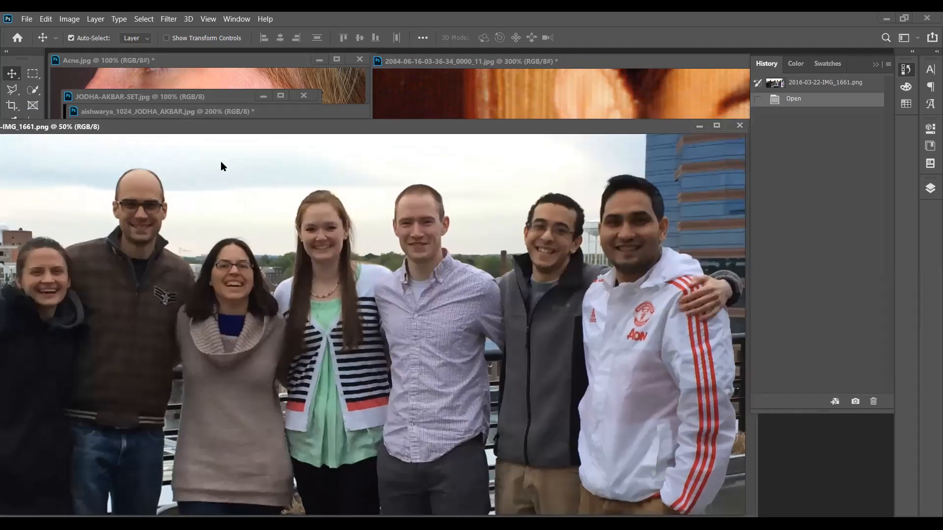
Browse the folders and pictures in Clipart-1 for another picture to open
key(ctrl+o)
scroll(412, 321, down, 5)
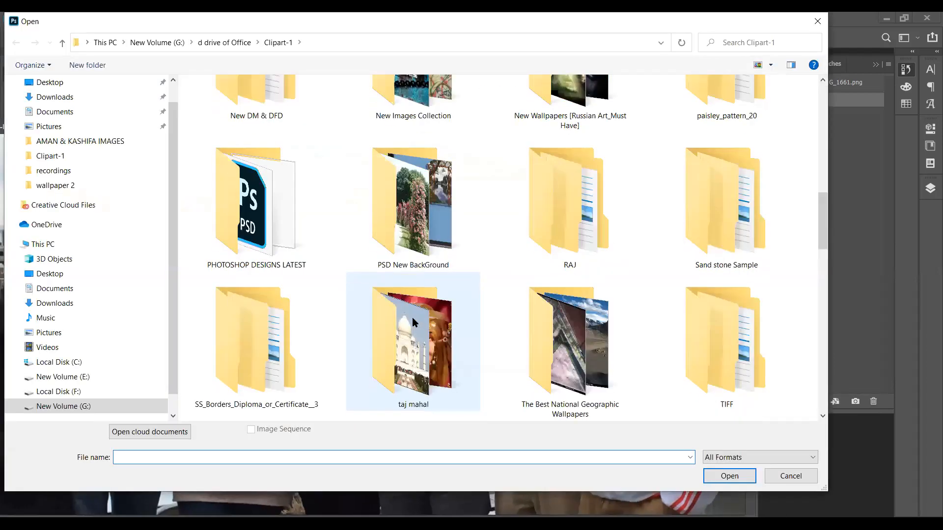
scroll(412, 322, down, 3)
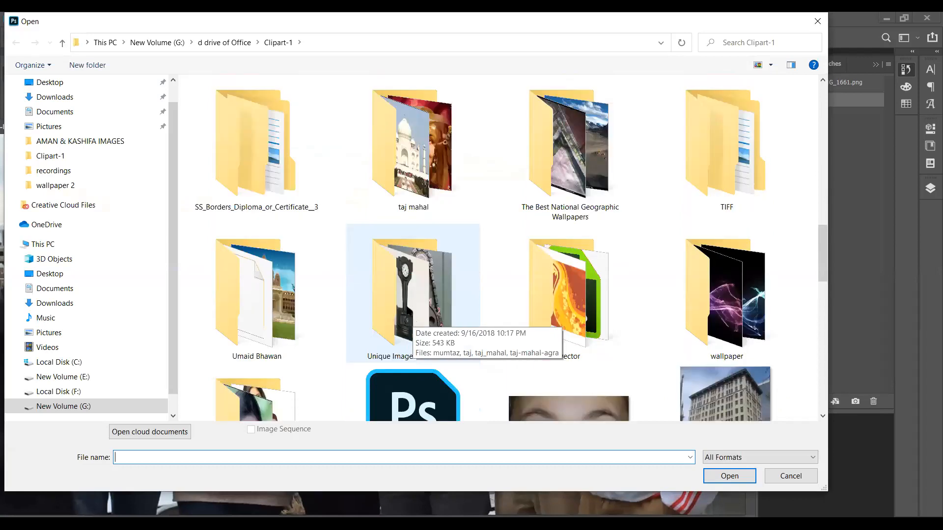
scroll(437, 266, down, 3)
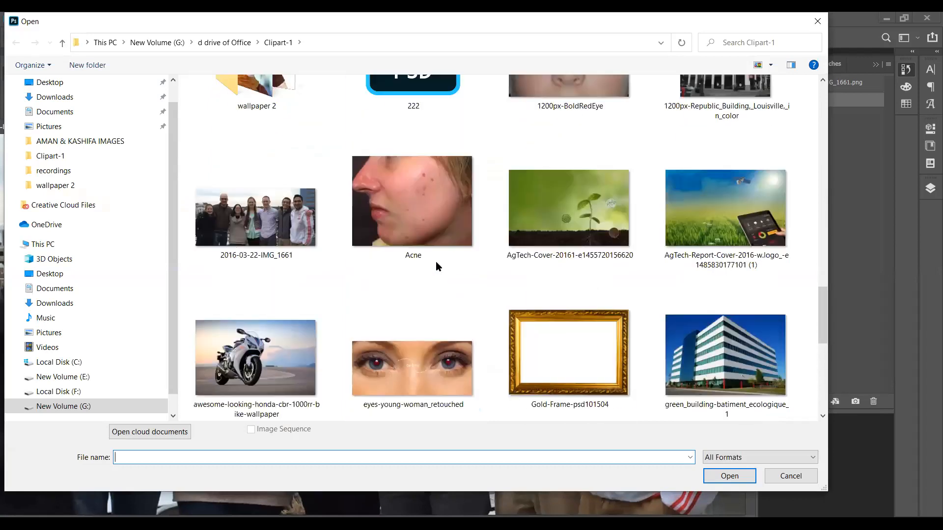
scroll(436, 265, down, 3)
scroll(436, 264, up, 3)
scroll(436, 264, down, 3)
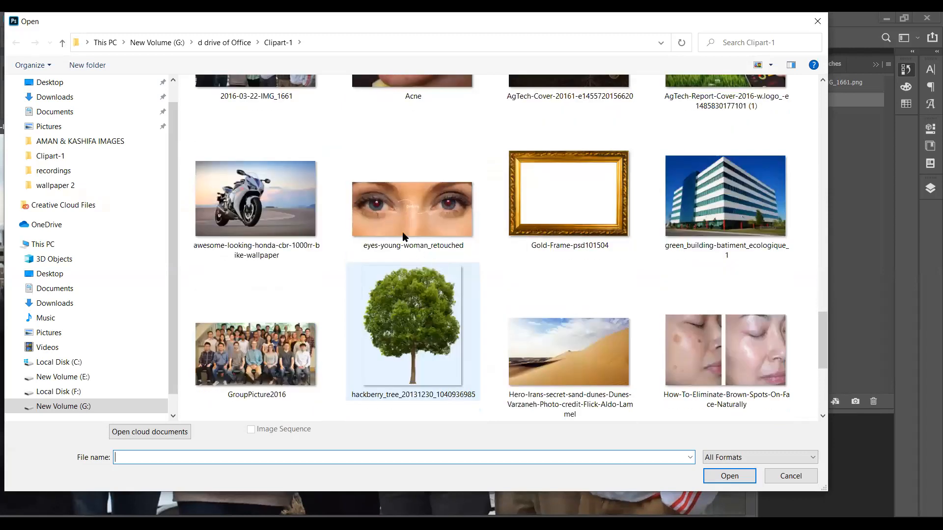
scroll(401, 235, down, 3)
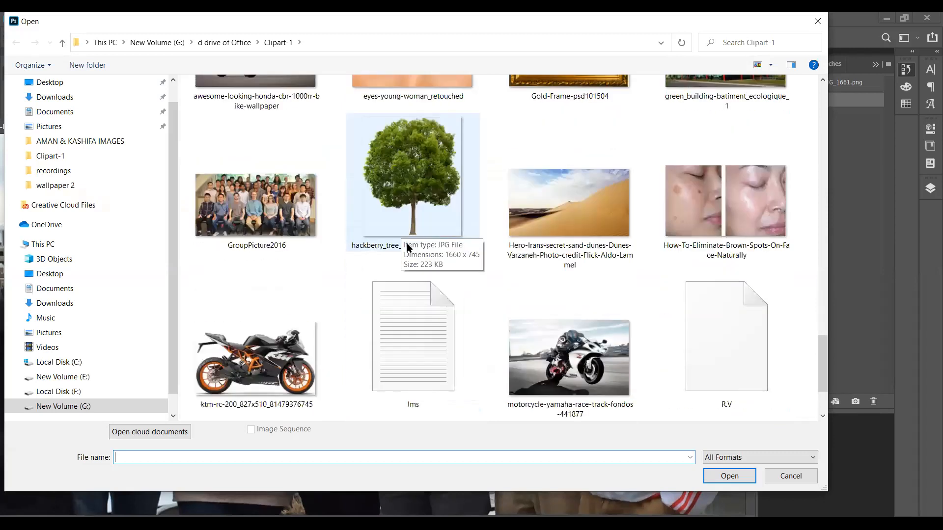
scroll(403, 238, down, 3)
scroll(402, 226, up, 10)
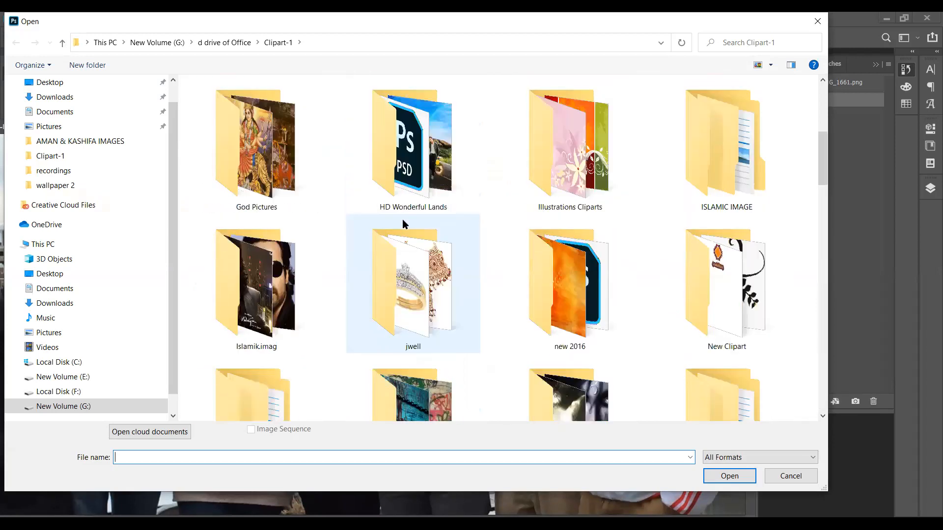
Look inside the Islamik.imag and New Images Collection folders for a suitable picture and return to the Clipart-1 folder
double_click(243, 283)
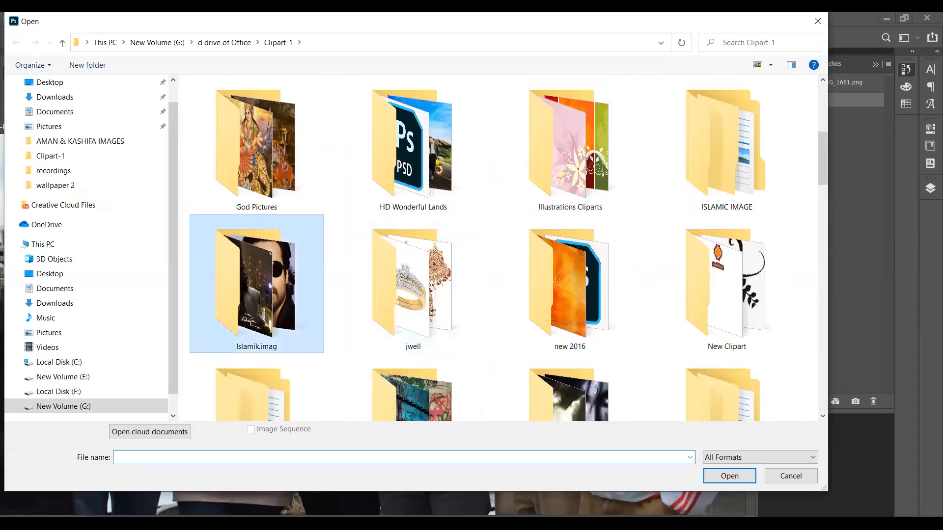
key(alt+Left)
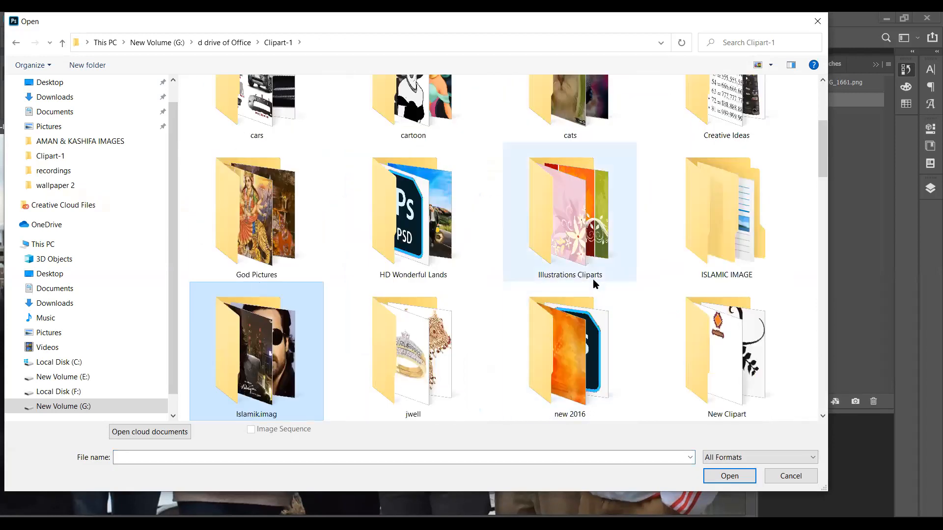
scroll(491, 287, down, 1)
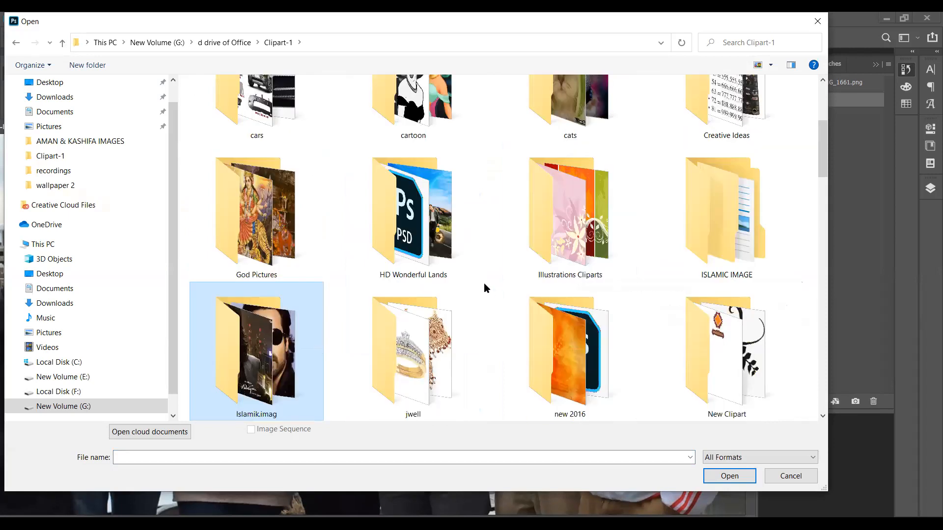
scroll(561, 373, down, 4)
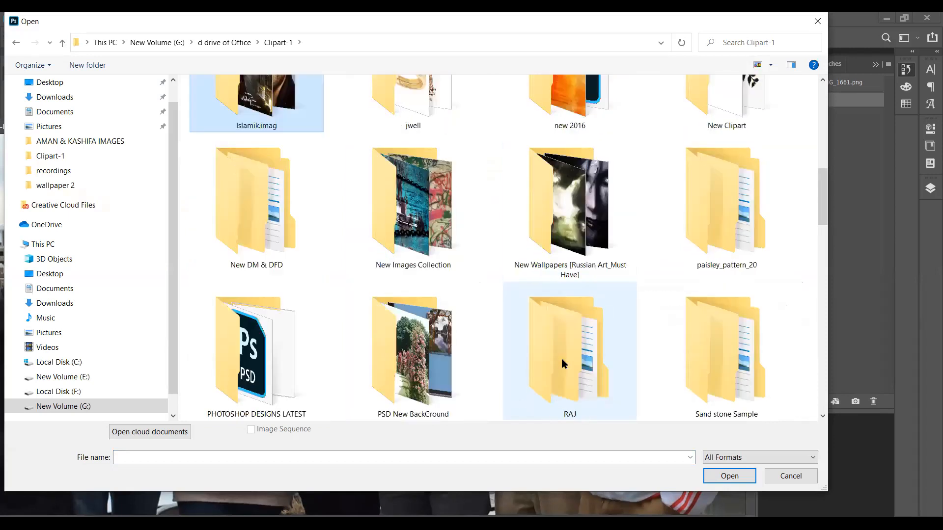
click(428, 227)
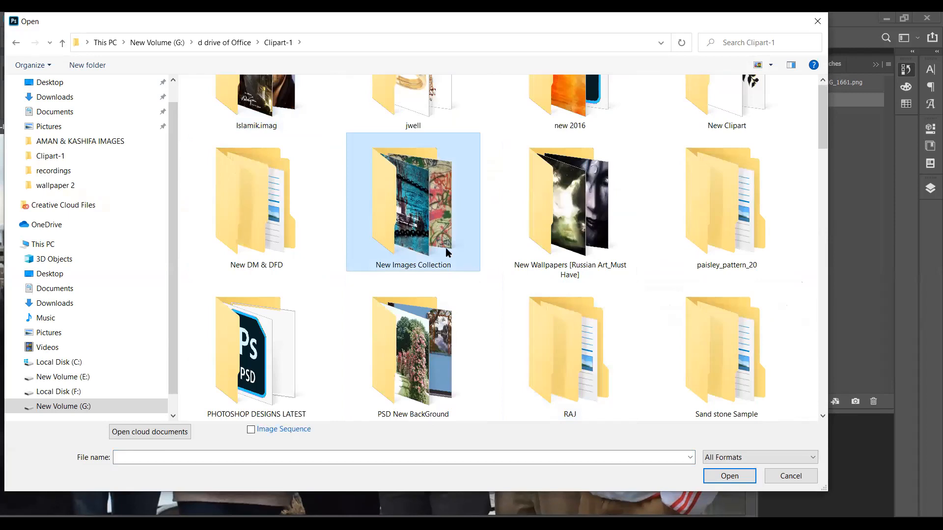
double_click(446, 247)
scroll(434, 319, down, 3)
scroll(434, 315, down, 6)
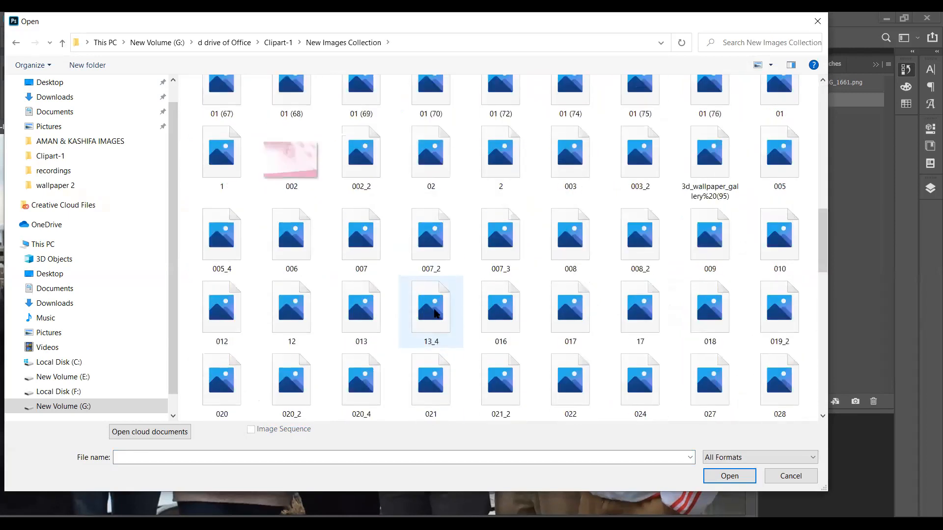
key(BackSpace)
scroll(459, 302, down, 4)
scroll(458, 298, down, 3)
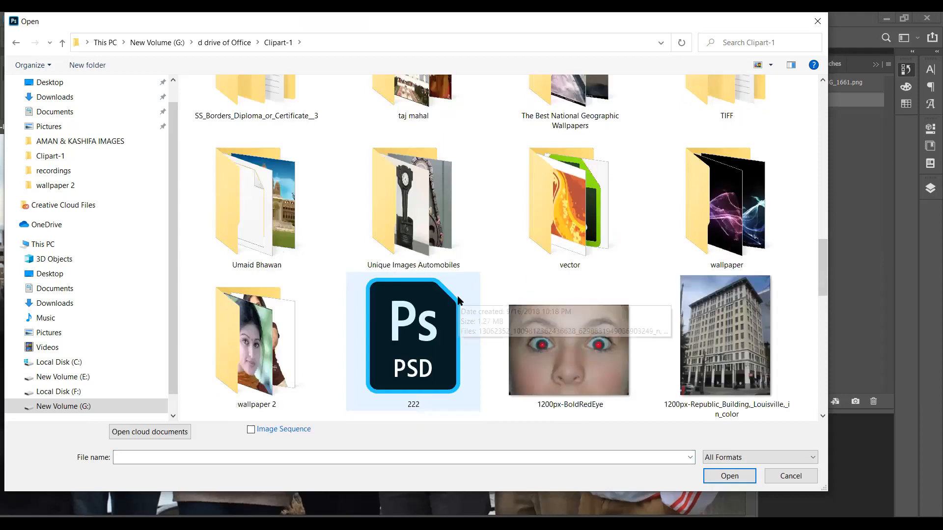
Check the Unique Images Automobiles, wallpaper and TIFF folders for a suitable picture, returning to Clipart-1 each time
click(414, 196)
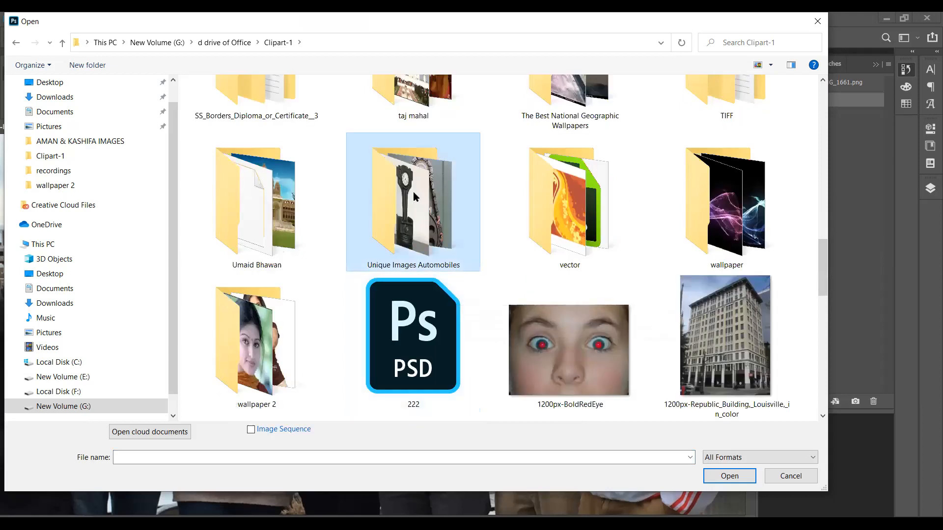
key(Return)
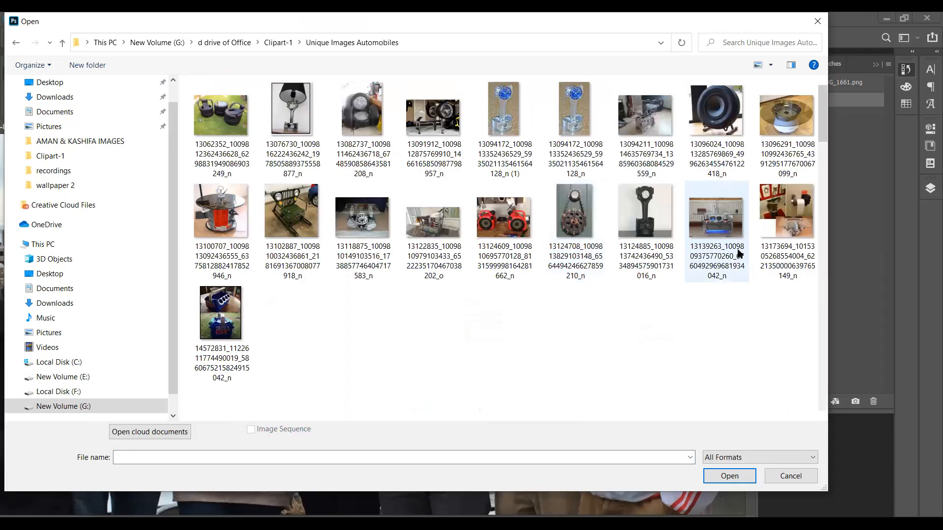
key(BackSpace)
click(744, 346)
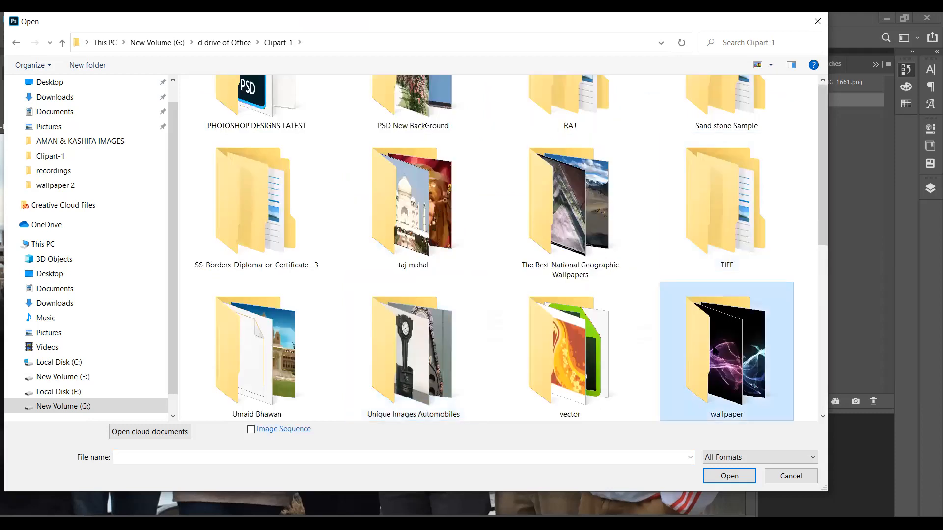
key(Return)
key(BackSpace)
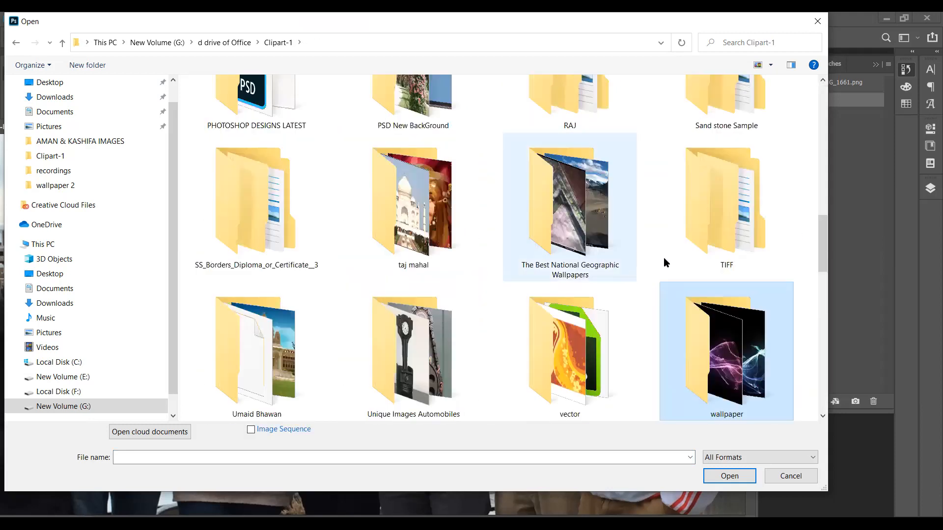
double_click(717, 196)
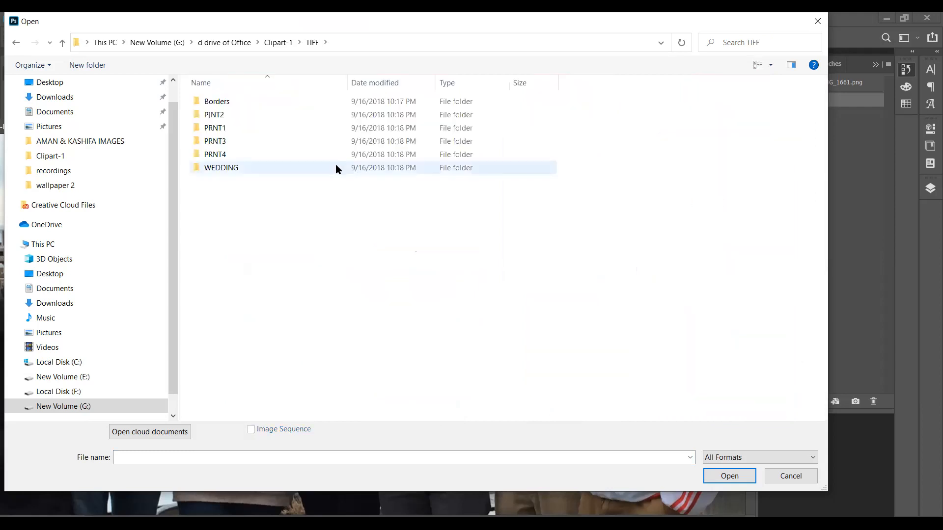
key(BackSpace)
scroll(543, 301, down, 2)
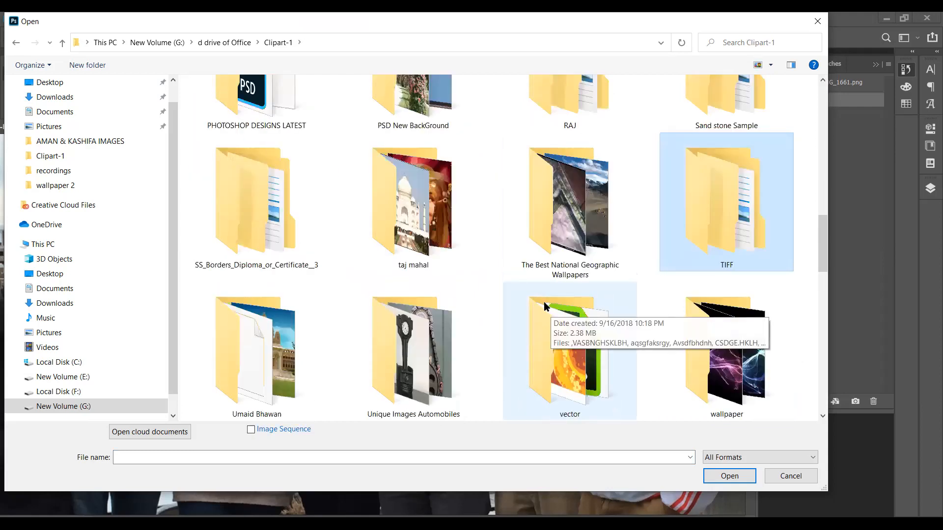
Open 3d_1431.jpg from the New Wallpapers [Russian Art_Must Have] folder in Clipart-1
scroll(538, 294, up, 3)
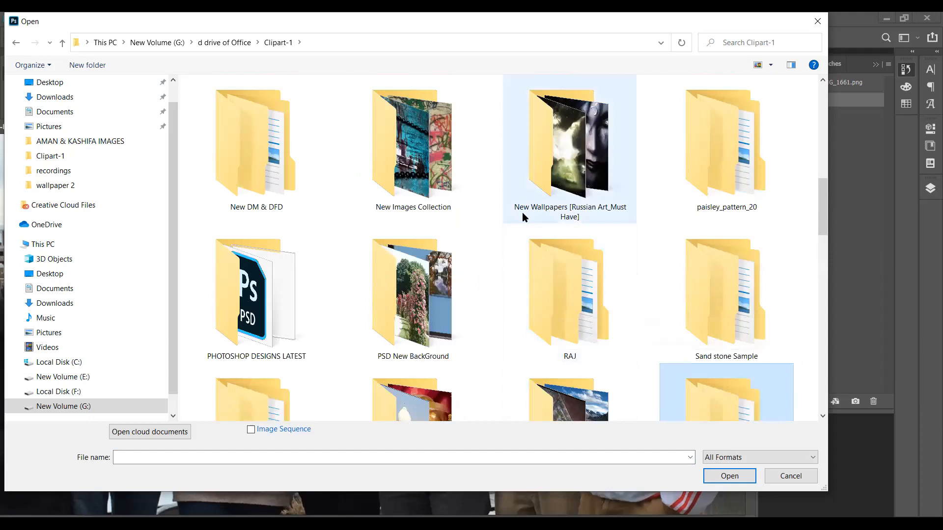
click(564, 129)
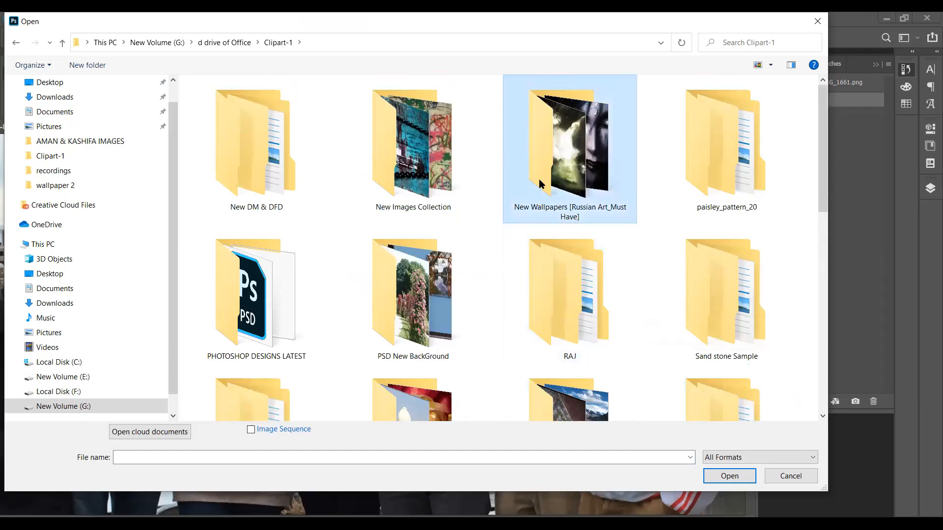
double_click(581, 171)
click(580, 170)
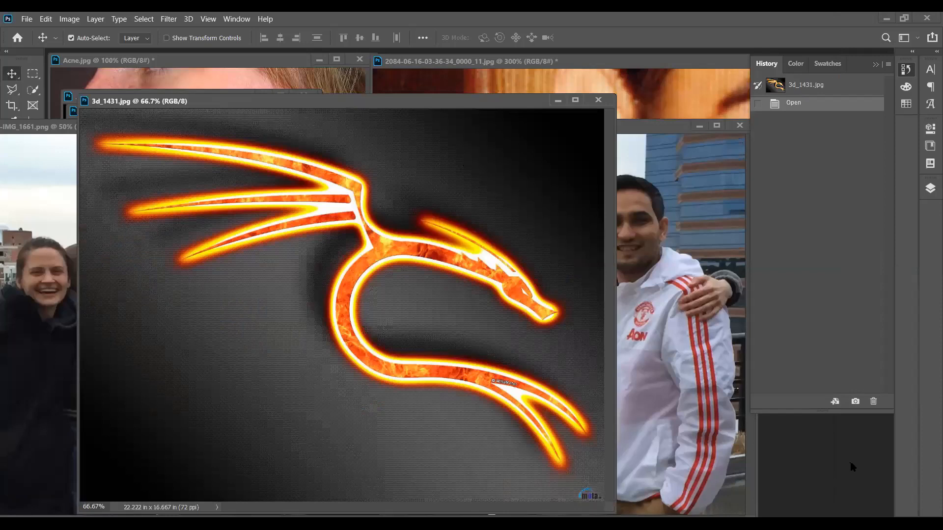
Open george_michael_001.jpg from the same New Wallpapers [Russian Art_Must Have] folder
key(ctrl+o)
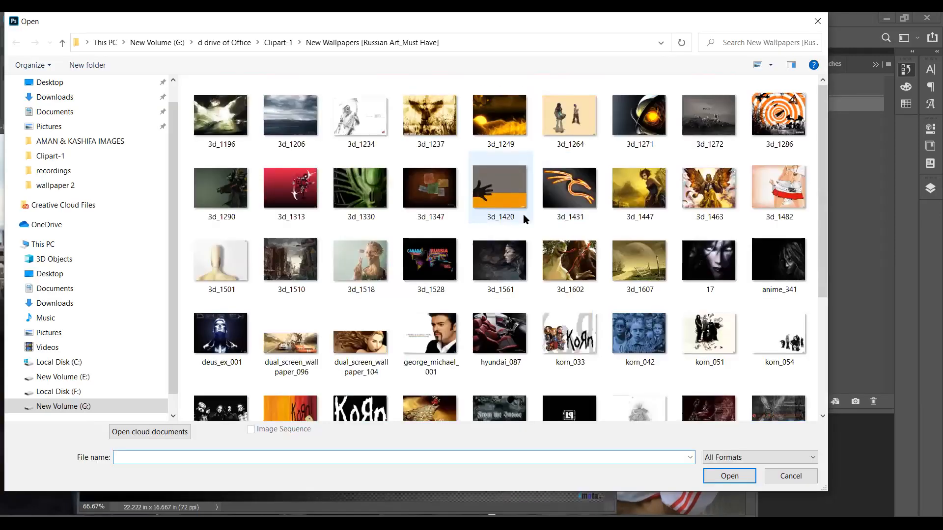
click(444, 332)
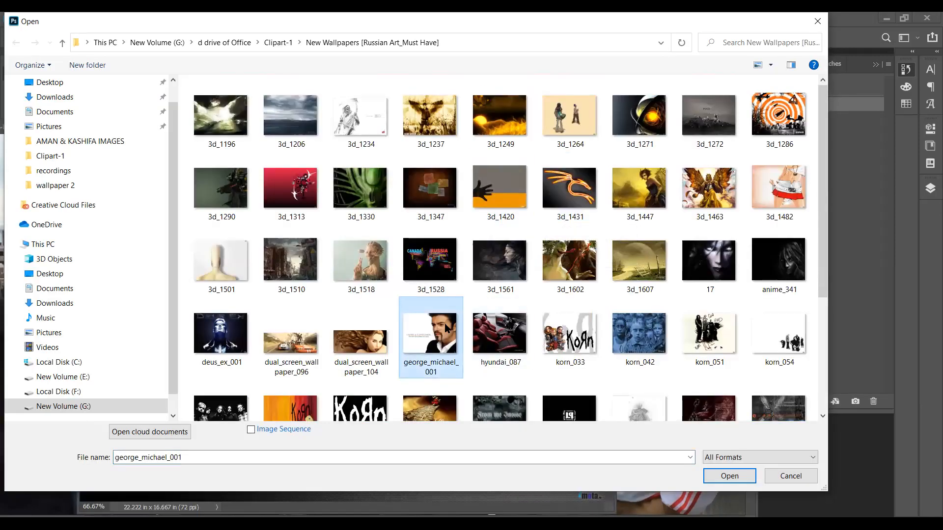
scroll(447, 329, down, 4)
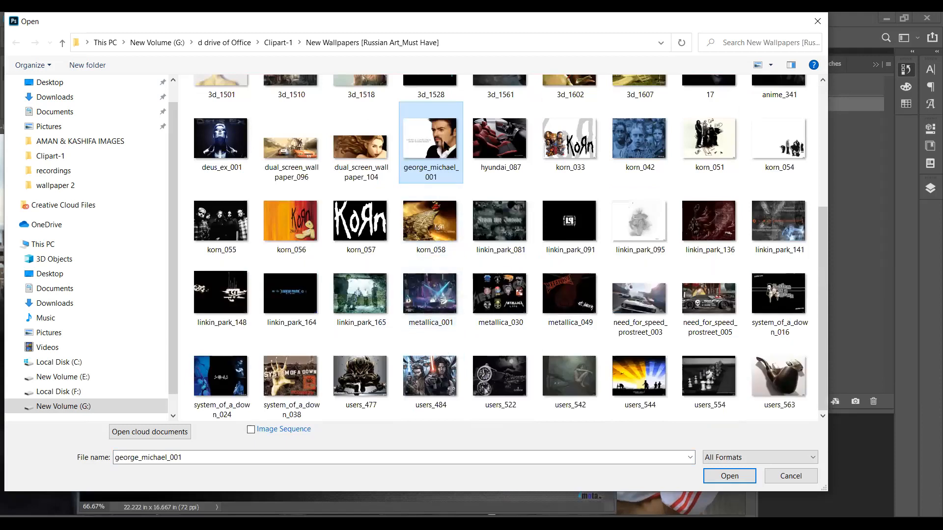
key(Return)
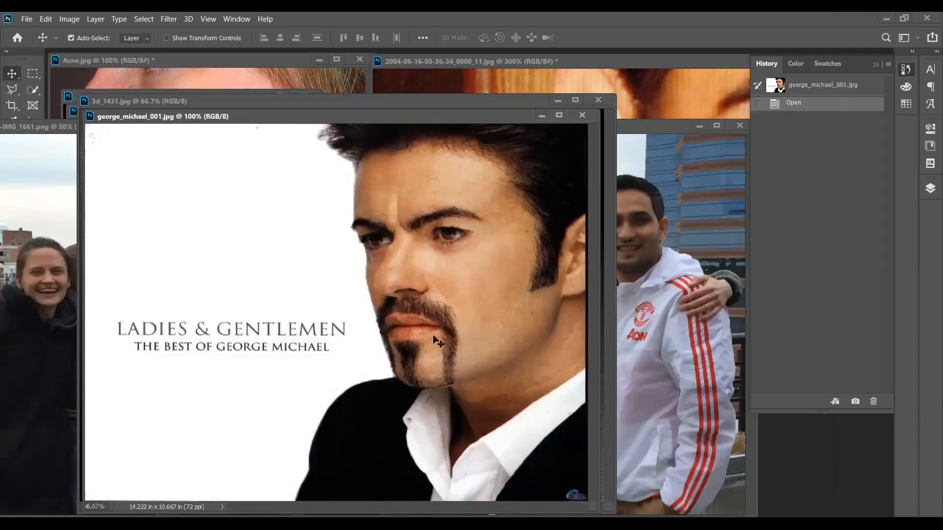
Switch george_michael_001.jpg to full screen mode and place the whole picture clear of the History panel
key(f)
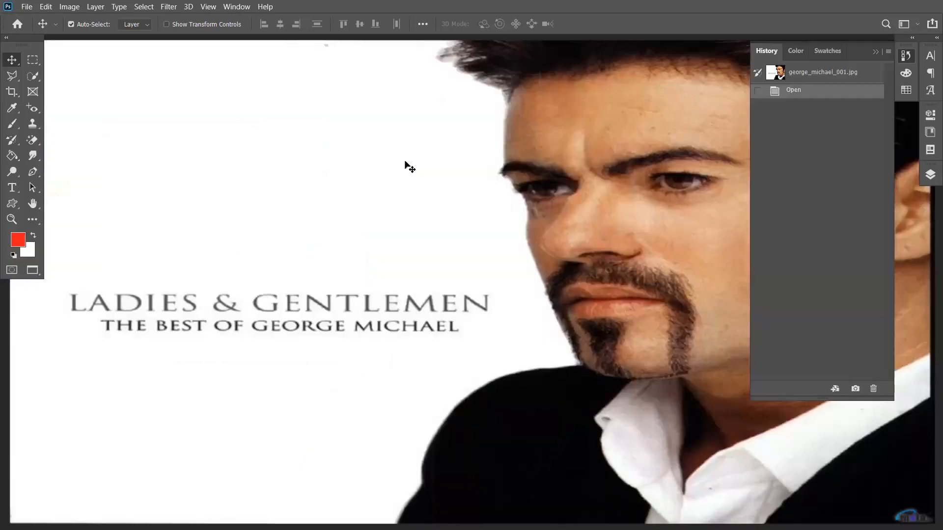
key(ctrl+plus)
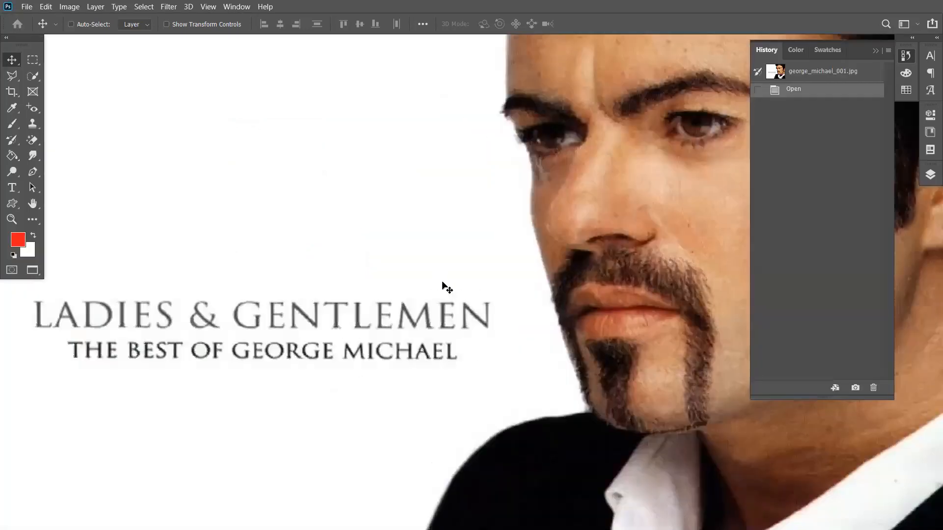
key(ctrl+plus)
key(ctrl+0)
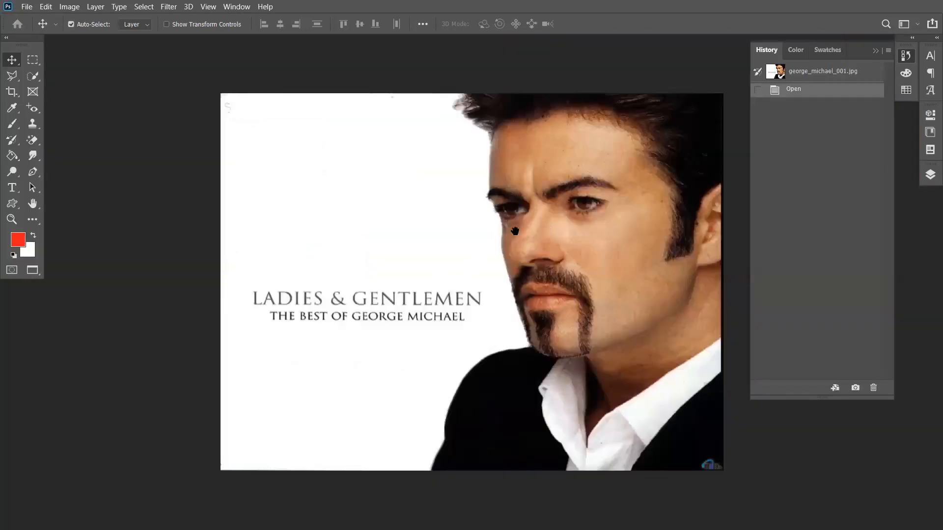
drag(472, 255, 450, 241)
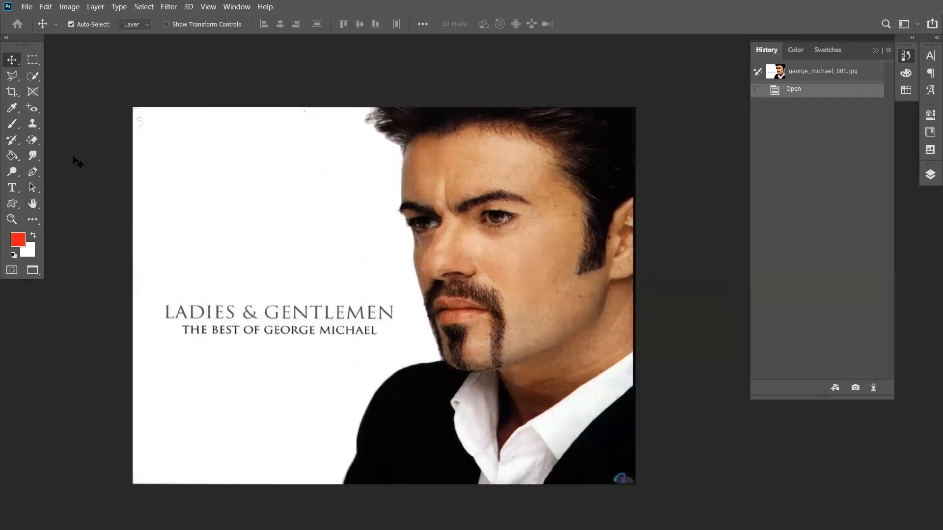
Select the Smudge tool, enlarge its brush to 35 and smudge the outer end of the eyebrow nearer the ear to lengthen it
click(33, 156)
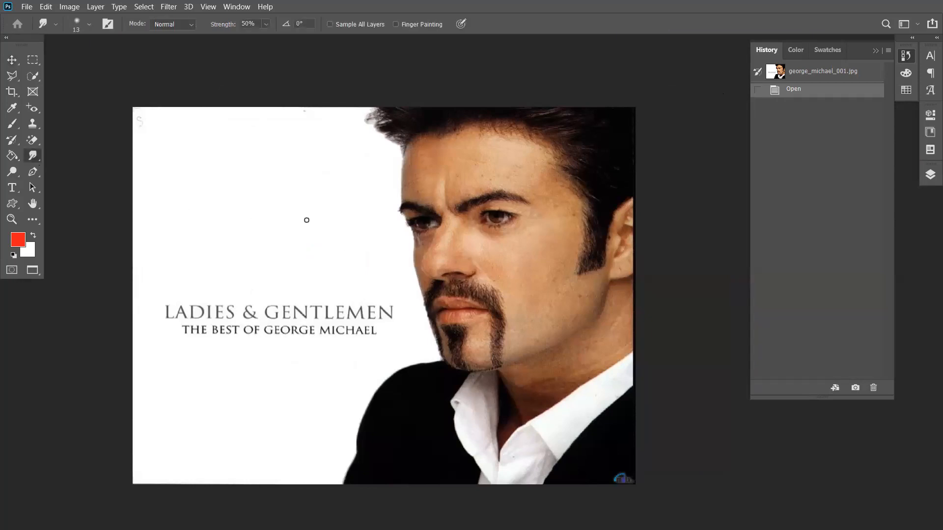
key(ctrl+plus)
drag(439, 179, 357, 208)
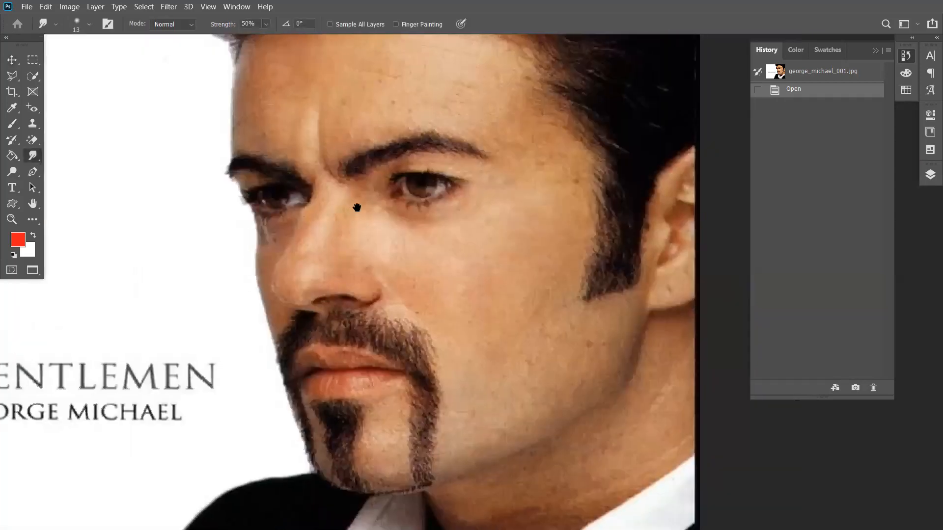
key(bracketright)
key(bracketright)
key(bracketright)
drag(486, 161, 509, 168)
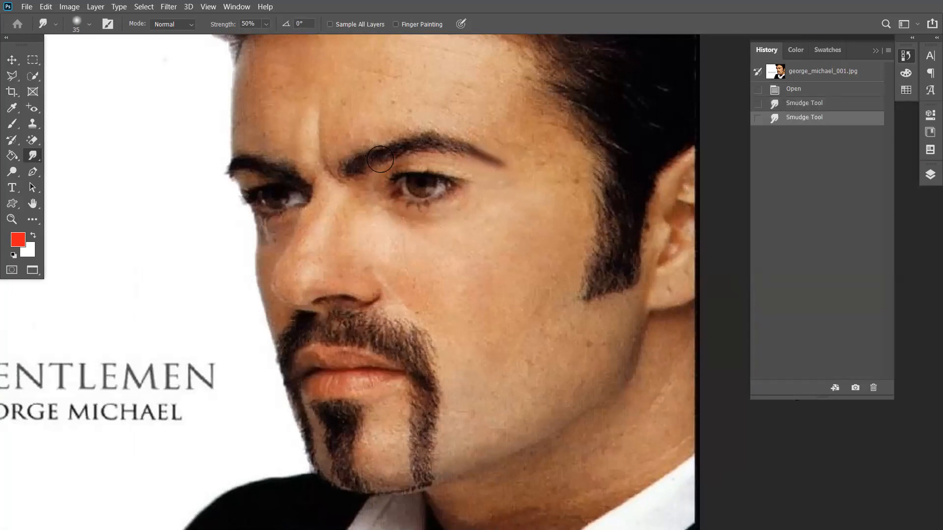
Smudge the inner ends of both eyebrows and the outer end of the eyebrow farther from the ear
mouse_move(355, 170)
mouse_down()
mouse_move(331, 160)
mouse_move(341, 207)
mouse_move(291, 192)
mouse_move(286, 172)
mouse_move(301, 145)
mouse_up()
drag(235, 180, 232, 175)
drag(232, 174, 235, 180)
Smudge the lower edge of the nose around the nostrils and both corners of the mouth
mouse_move(287, 303)
mouse_down()
mouse_move(295, 287)
mouse_move(278, 294)
mouse_up()
mouse_move(278, 295)
mouse_down()
mouse_move(304, 285)
mouse_move(306, 303)
mouse_move(289, 287)
mouse_move(281, 301)
mouse_move(285, 272)
mouse_move(279, 291)
mouse_move(299, 300)
mouse_move(379, 302)
mouse_up()
mouse_move(407, 362)
mouse_down()
mouse_move(375, 375)
mouse_move(396, 374)
mouse_up()
drag(408, 372, 411, 373)
drag(301, 379, 298, 396)
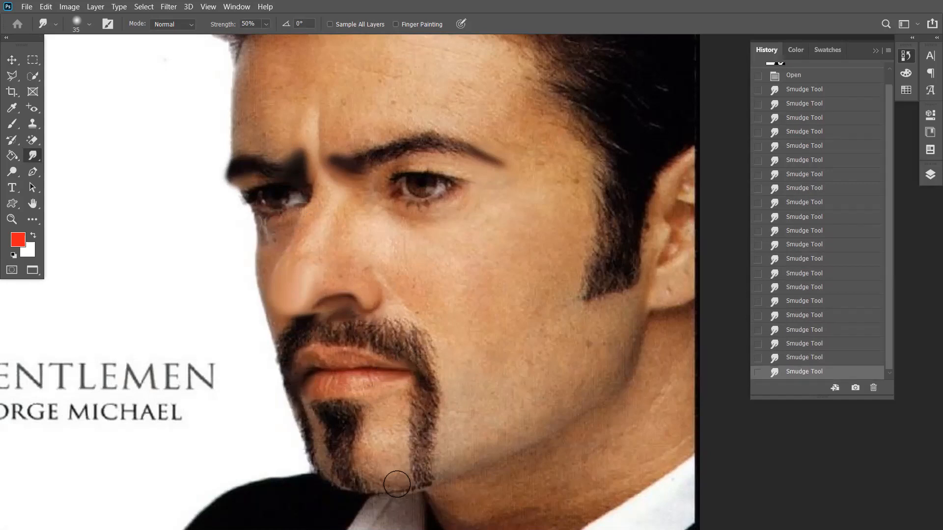
Smudge the outer corner of the eye nearer the ear outward, and smooth the skin under it and on the cheek
drag(454, 187, 482, 177)
drag(385, 196, 421, 211)
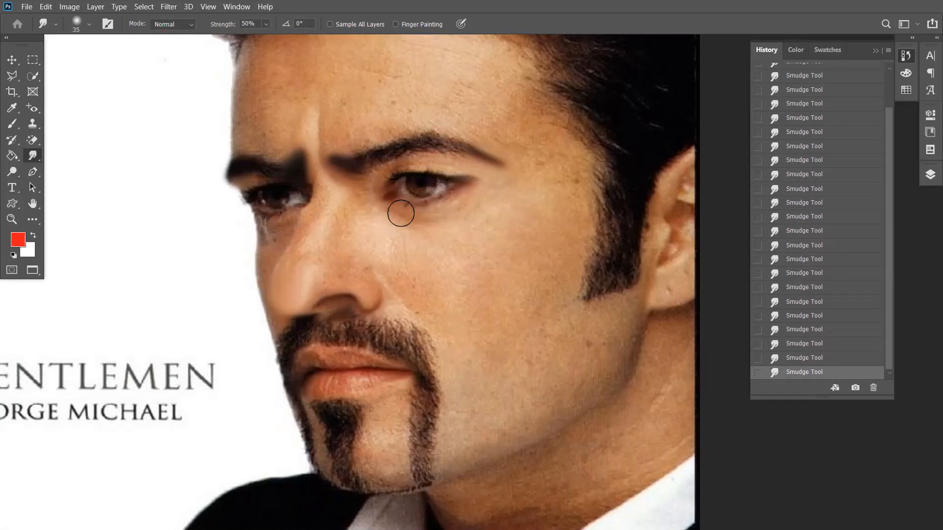
mouse_move(498, 252)
mouse_down()
mouse_move(523, 275)
mouse_move(491, 333)
mouse_up()
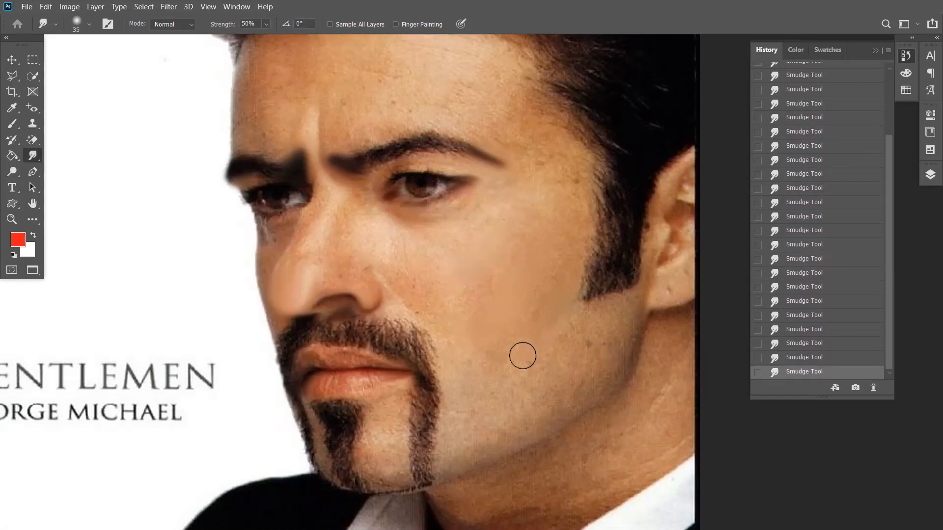
Reduce the Smudge brush to 20 and smudge the skin along the jawline and on the cheek beside the nose
key(bracketleft)
key(bracketleft)
key(bracketleft)
mouse_move(570, 374)
mouse_down()
mouse_move(645, 349)
mouse_move(647, 325)
mouse_up()
drag(418, 297, 401, 261)
mouse_move(401, 261)
mouse_down()
mouse_move(459, 295)
mouse_move(432, 258)
mouse_move(415, 256)
mouse_move(467, 271)
mouse_move(450, 314)
mouse_up()
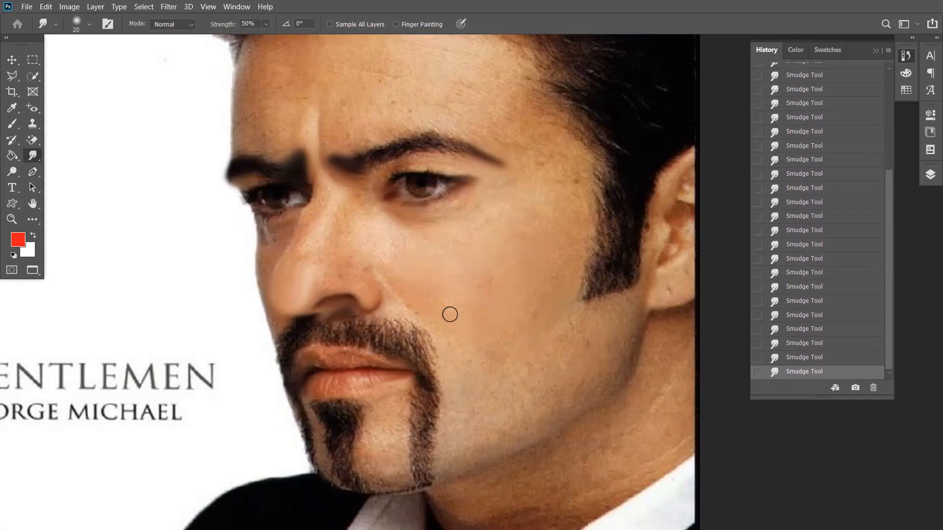
Smudge the earlobe downward to lengthen it, and curl the outer end of the eyebrow nearer the ear upward
scroll(516, 339, right, 5)
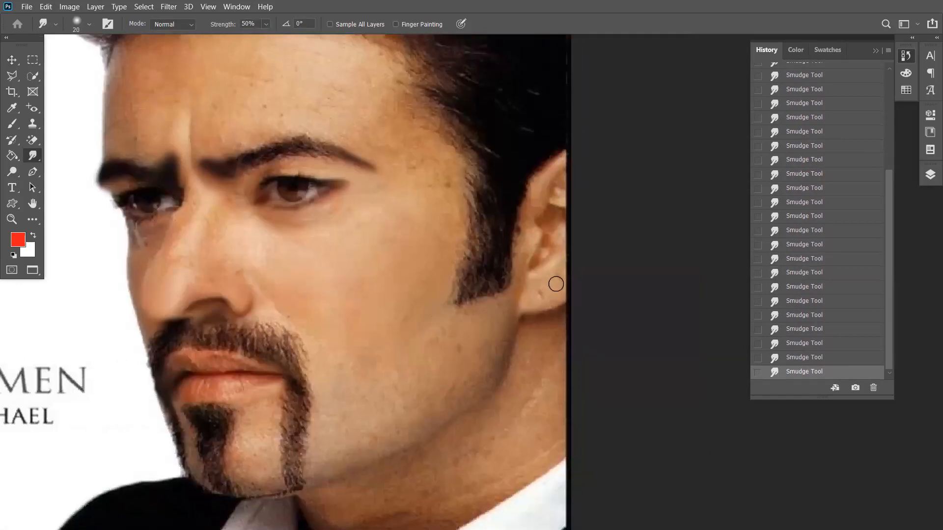
mouse_move(558, 302)
mouse_down()
mouse_move(551, 325)
mouse_move(546, 306)
mouse_move(557, 300)
mouse_move(546, 315)
mouse_move(539, 308)
mouse_move(548, 327)
mouse_move(535, 306)
mouse_move(534, 330)
mouse_move(525, 312)
mouse_move(530, 335)
mouse_move(547, 309)
mouse_move(545, 330)
mouse_move(544, 322)
mouse_move(530, 330)
mouse_move(554, 317)
mouse_move(539, 332)
mouse_move(533, 317)
mouse_move(533, 327)
mouse_move(531, 321)
mouse_up()
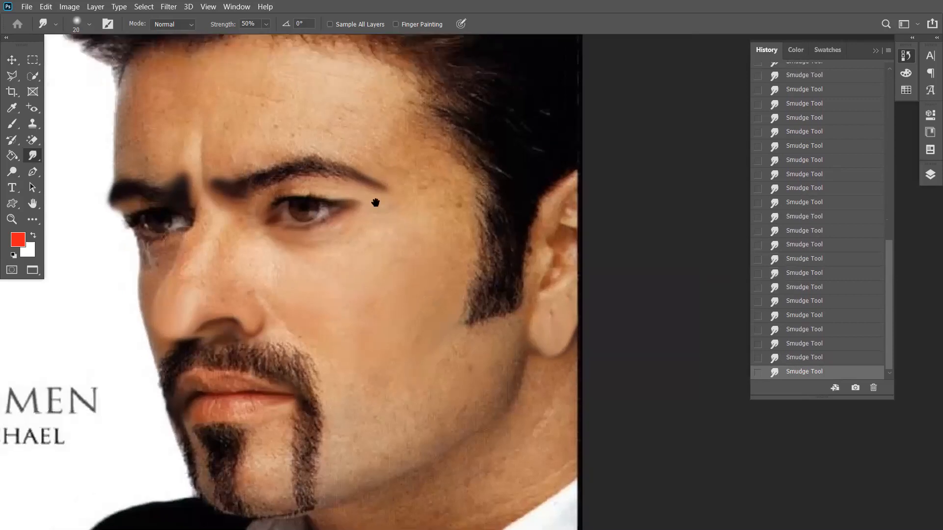
scroll(375, 202, up, 5)
scroll(375, 202, left, 3)
mouse_move(421, 280)
mouse_down()
mouse_move(443, 282)
mouse_move(409, 278)
mouse_move(440, 281)
mouse_move(411, 276)
mouse_move(441, 278)
mouse_move(451, 255)
mouse_up()
drag(371, 260, 337, 276)
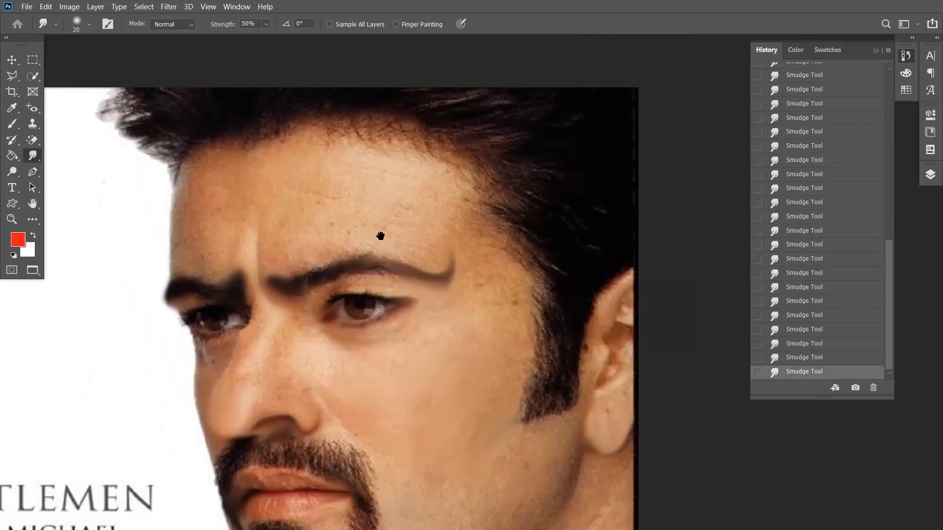
Smudge the cheek-side edge of the goatee outward and spread the dark beard patch below the lower lip across the chin
drag(380, 237, 418, 155)
drag(406, 384, 355, 205)
mouse_move(357, 301)
mouse_down()
mouse_move(388, 342)
mouse_move(363, 306)
mouse_move(407, 340)
mouse_move(369, 293)
mouse_move(422, 313)
mouse_move(359, 275)
mouse_move(390, 288)
mouse_move(396, 270)
mouse_up()
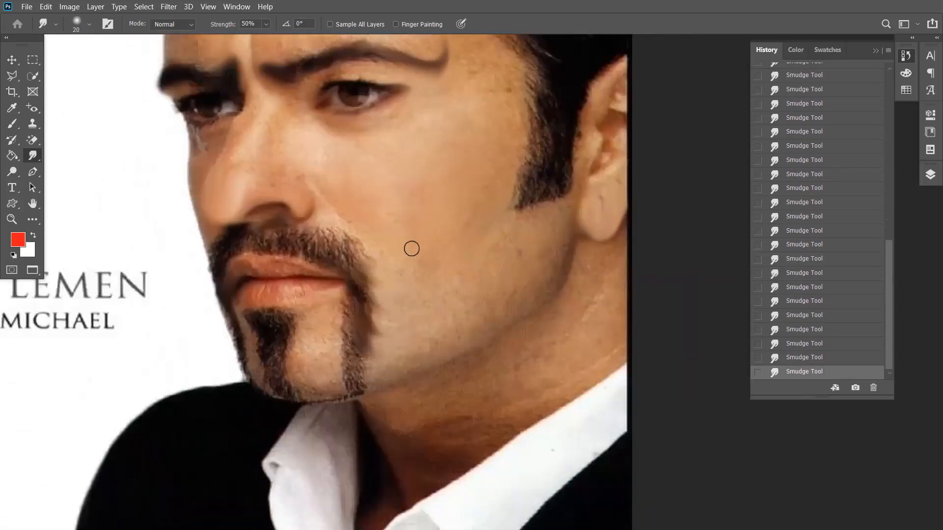
mouse_move(294, 323)
mouse_down()
mouse_move(326, 238)
mouse_move(347, 301)
mouse_move(291, 249)
mouse_move(279, 289)
mouse_move(429, 298)
mouse_move(397, 307)
mouse_move(474, 269)
mouse_up()
drag(465, 235, 468, 243)
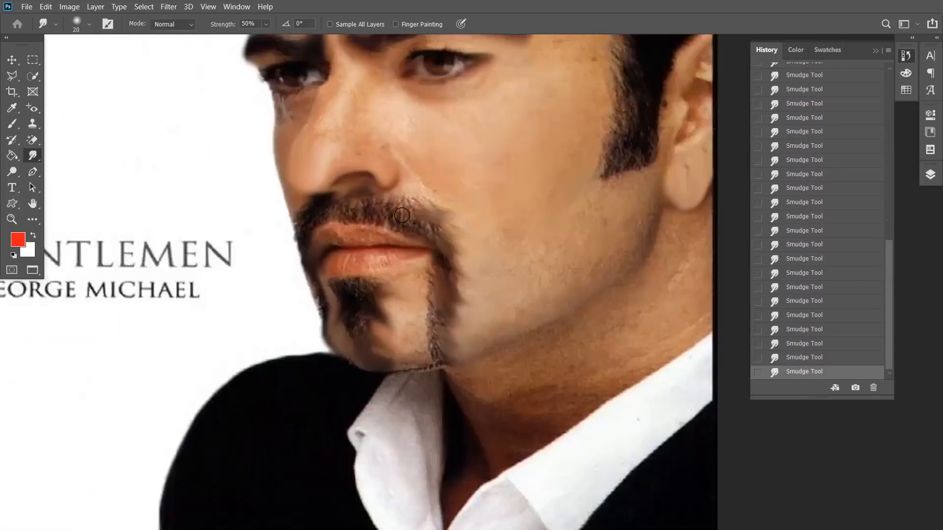
Smudge the moustache hairs above the upper lip, and the far side of the beard outward along the jaw outline
mouse_move(390, 222)
mouse_down()
mouse_move(378, 205)
mouse_move(374, 220)
mouse_move(359, 212)
mouse_move(343, 229)
mouse_move(346, 209)
mouse_move(360, 222)
mouse_up()
scroll(402, 222, up, 3)
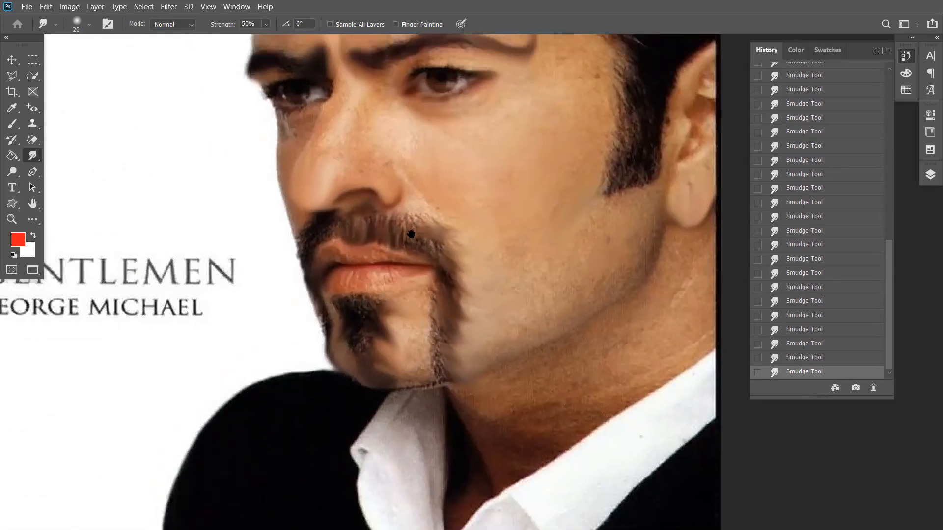
mouse_move(435, 264)
mouse_down()
mouse_move(421, 239)
mouse_move(446, 244)
mouse_move(427, 248)
mouse_up()
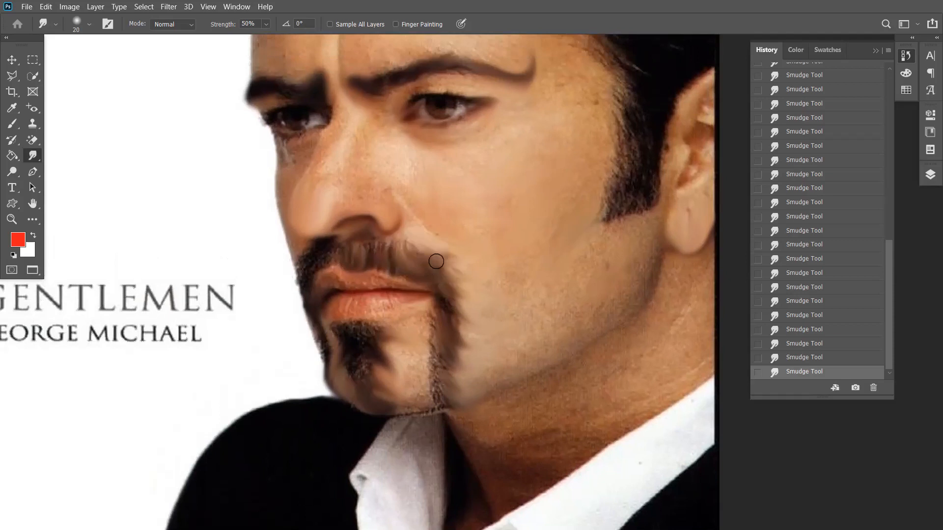
drag(466, 273, 481, 237)
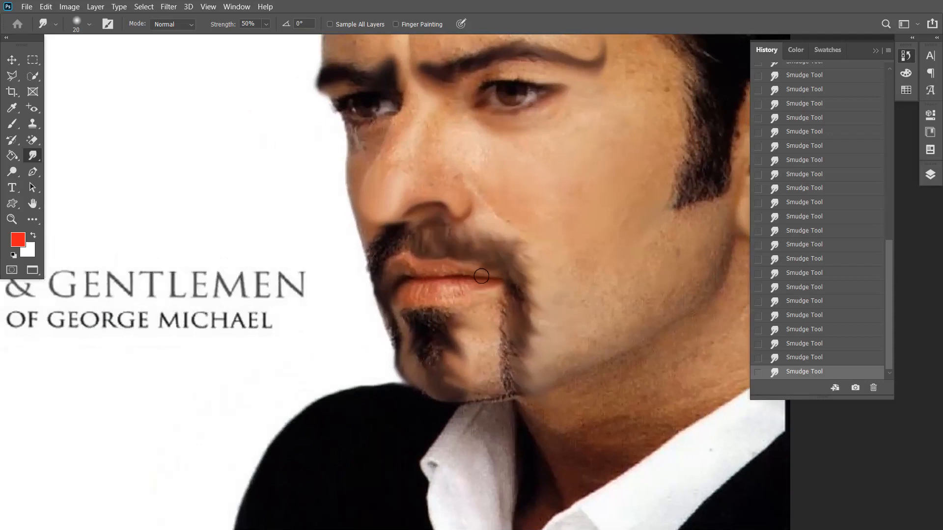
drag(410, 235, 449, 292)
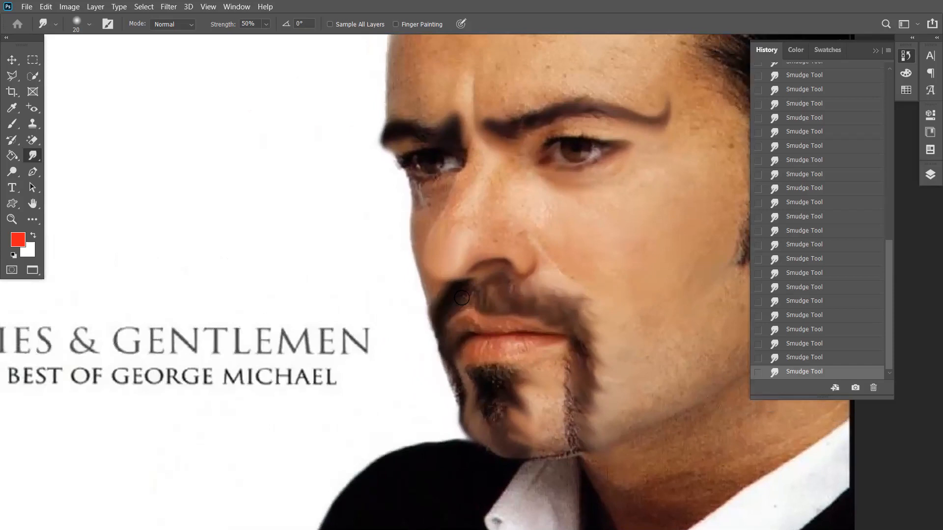
mouse_move(436, 333)
mouse_down()
mouse_move(435, 357)
mouse_move(432, 339)
mouse_move(470, 430)
mouse_move(450, 401)
mouse_move(455, 429)
mouse_move(499, 443)
mouse_move(475, 443)
mouse_move(469, 434)
mouse_move(485, 440)
mouse_move(471, 429)
mouse_move(478, 438)
mouse_move(538, 440)
mouse_move(511, 383)
mouse_move(479, 418)
mouse_up()
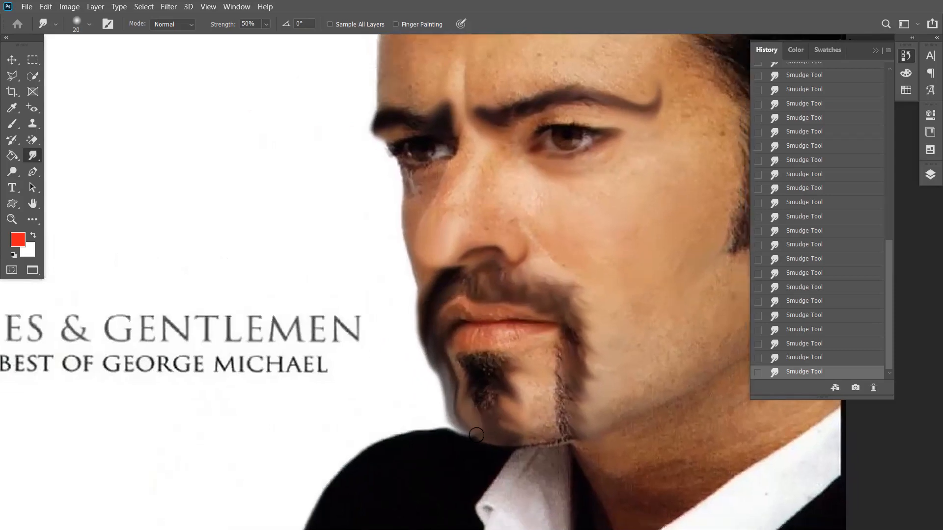
Smudge the inner ends of both eyebrows upward into points and smooth the arch of the eyebrow nearer the ear
drag(483, 319, 470, 337)
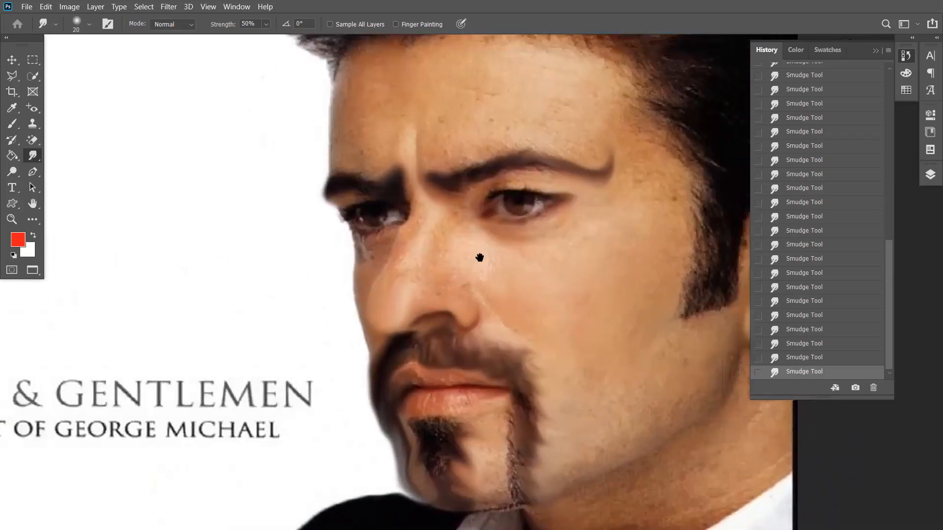
mouse_move(468, 183)
mouse_down()
mouse_move(445, 193)
mouse_move(418, 180)
mouse_move(417, 166)
mouse_move(387, 194)
mouse_move(392, 166)
mouse_move(390, 205)
mouse_move(393, 173)
mouse_move(378, 192)
mouse_move(340, 206)
mouse_up()
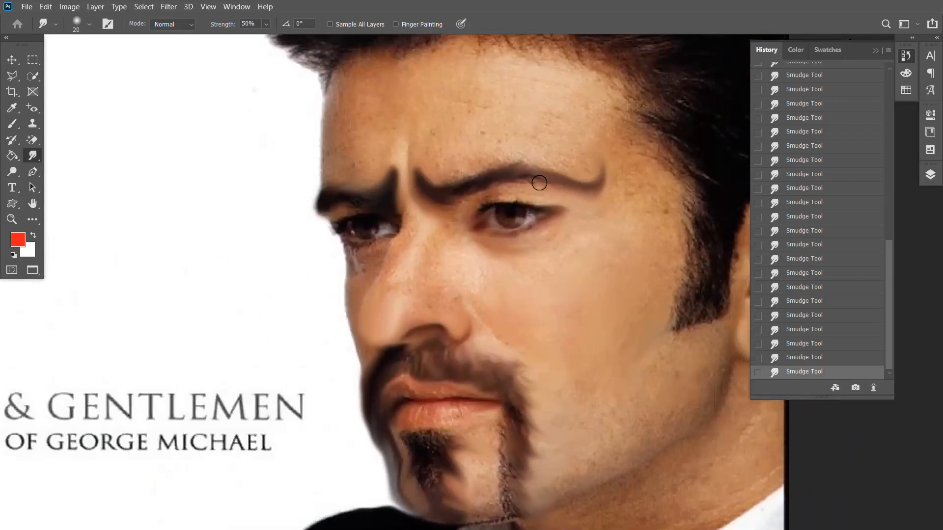
drag(509, 169, 550, 171)
drag(518, 277, 423, 260)
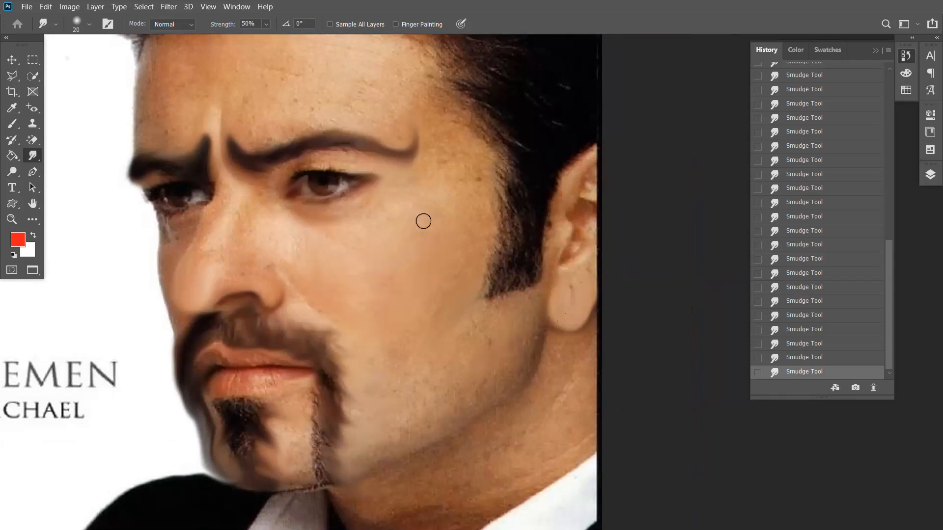
View the retouched portrait in full screen without panels and return it to a floating window
key(Tab)
key(f)
key(f)
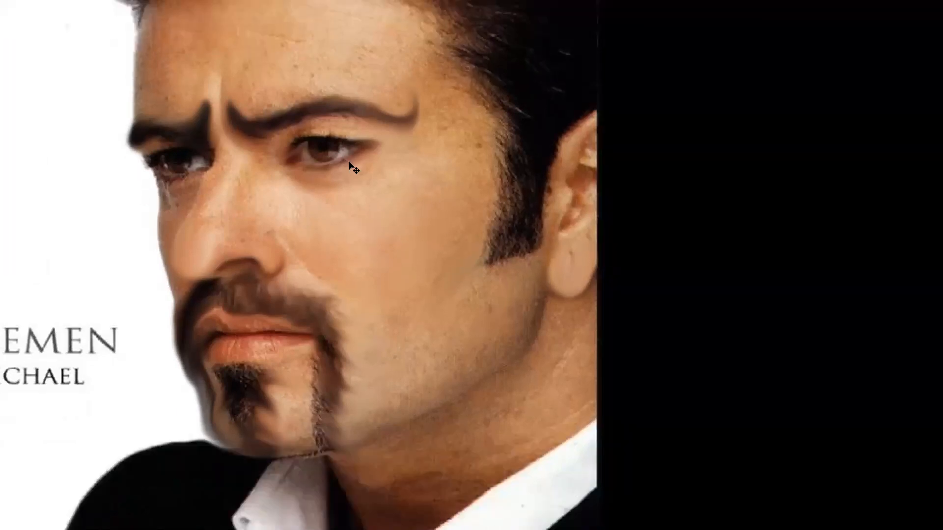
key(f)
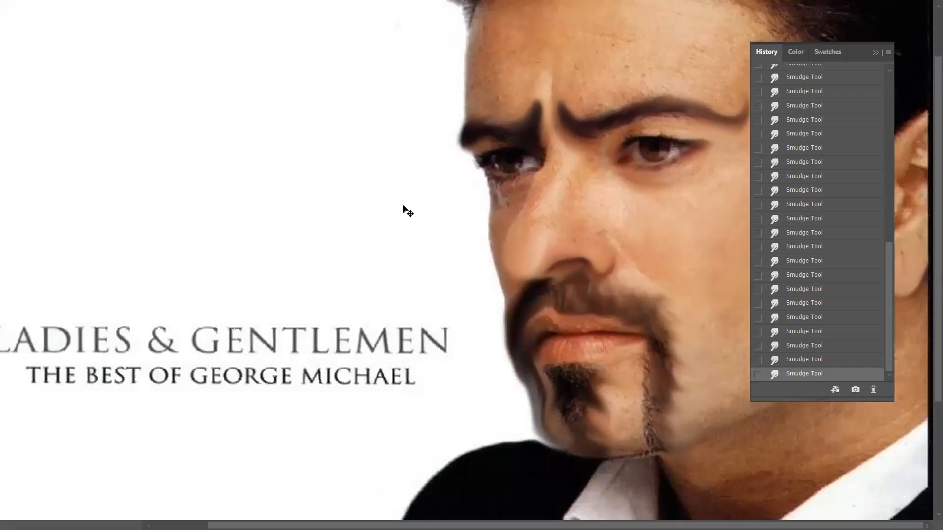
key(f)
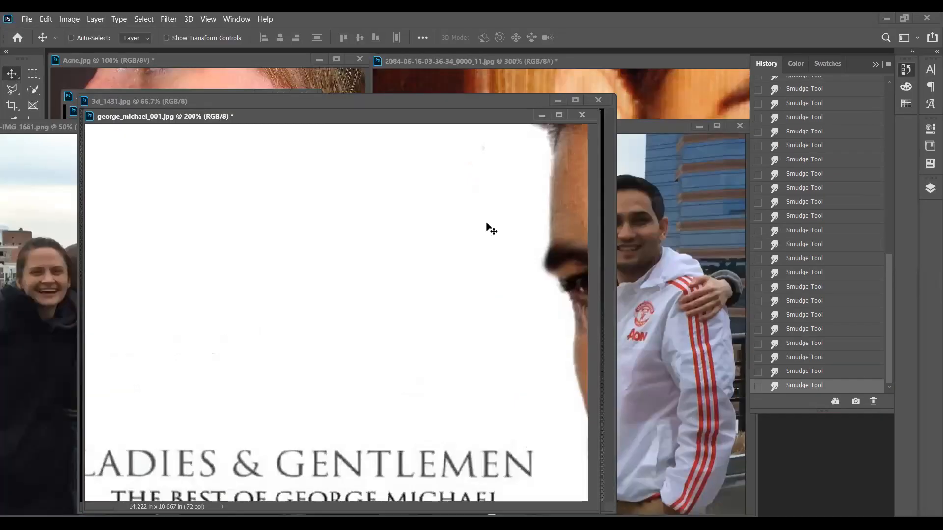
Bring 2016-03-22-IMG_1661.png to the front at 100%, move its window clear of the toolbox and select the Smudge tool
click(12, 295)
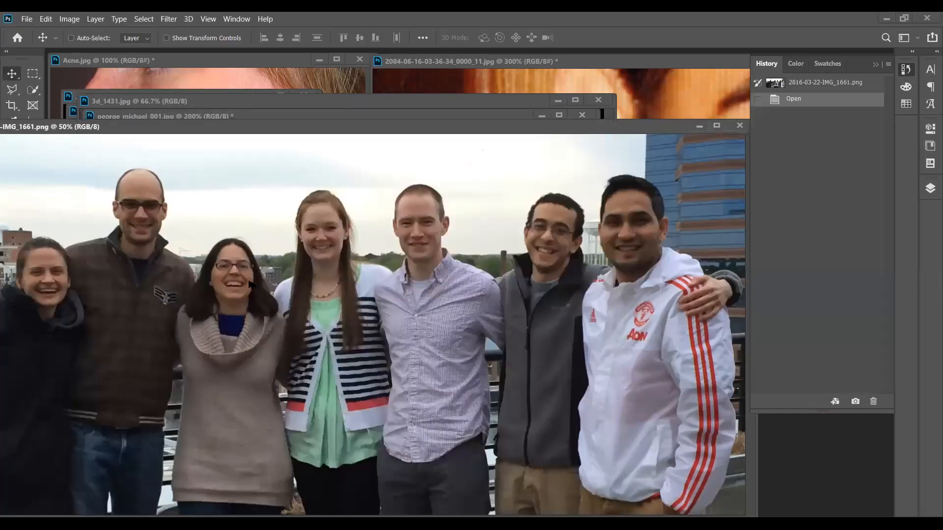
key(ctrl+plus)
scroll(367, 286, up, 5)
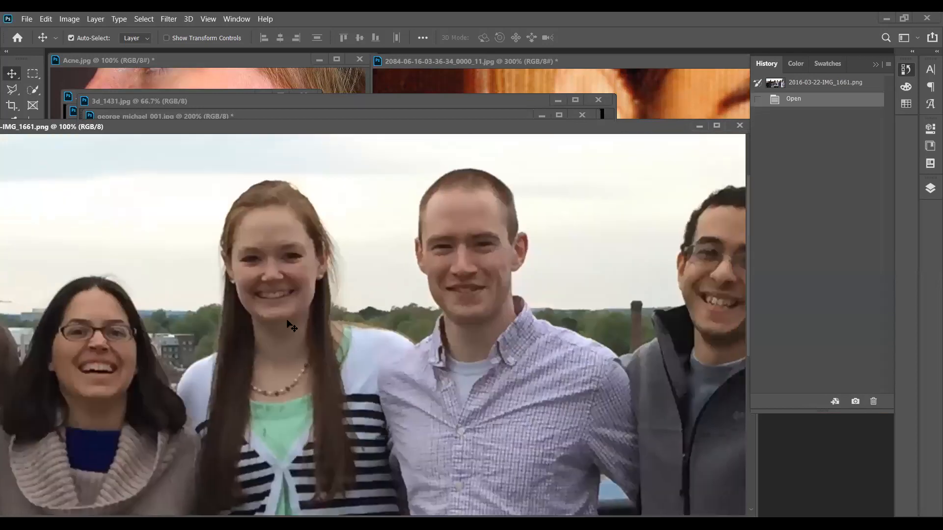
key(r)
drag(63, 129, 170, 121)
click(32, 169)
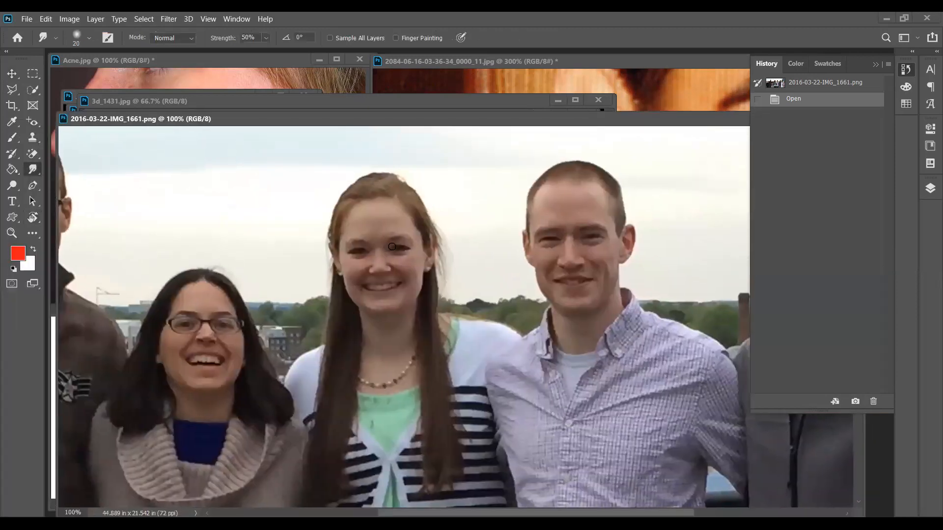
Smudge the mouths of the woman in the striped cardigan and the man beside her, and the woman's outer eye corners
click(374, 308)
mouse_move(382, 309)
mouse_down()
mouse_move(390, 306)
mouse_move(372, 305)
mouse_up()
drag(435, 323, 424, 322)
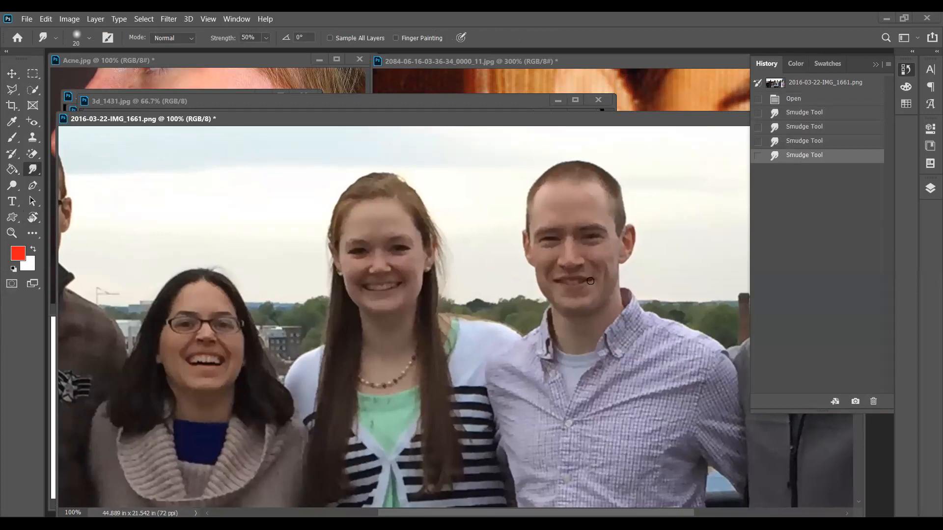
click(605, 275)
mouse_move(545, 280)
mouse_down()
mouse_move(536, 279)
mouse_move(561, 281)
mouse_up()
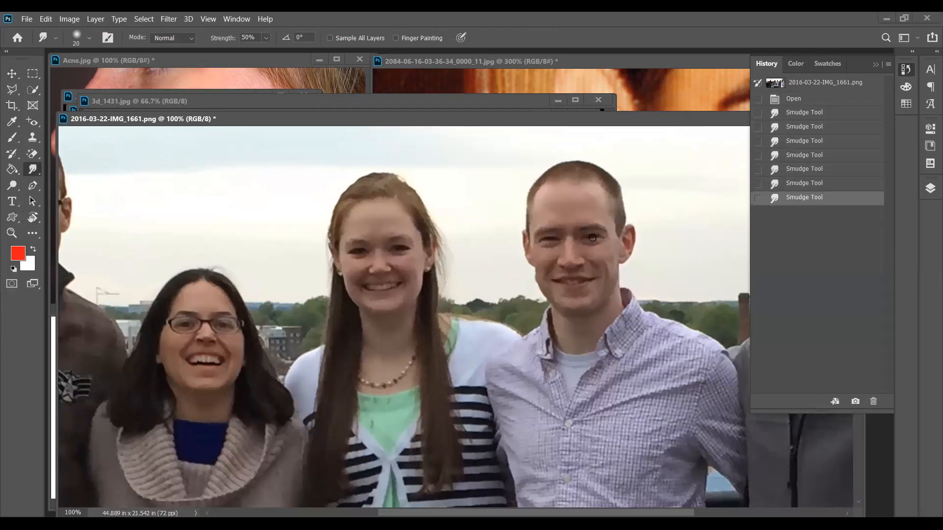
click(416, 249)
drag(348, 259, 342, 251)
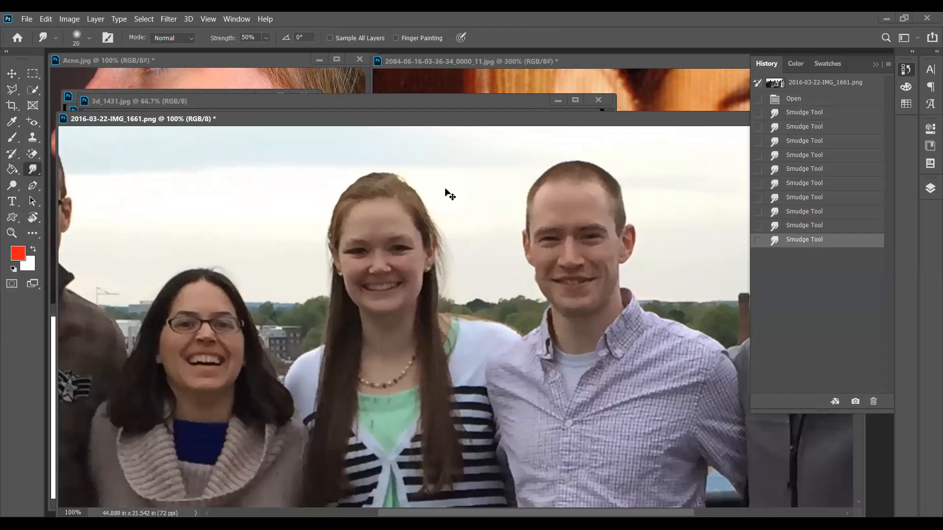
key(ctrl+minus)
key(ctrl+minus)
key(ctrl+minus)
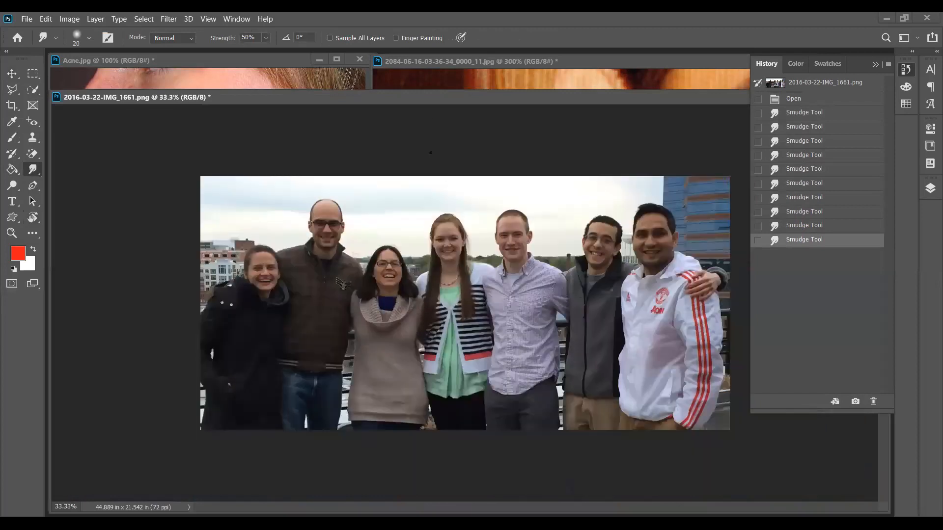
drag(432, 98, 387, 185)
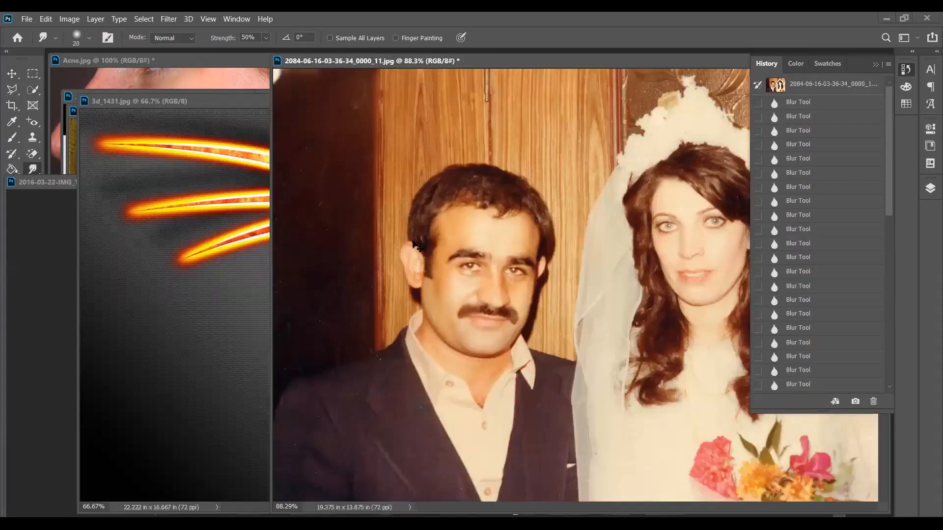
key(ctrl+plus)
key(ctrl+plus)
key(ctrl+plus)
key(ctrl+plus)
key(ctrl+plus)
drag(361, 329, 621, 147)
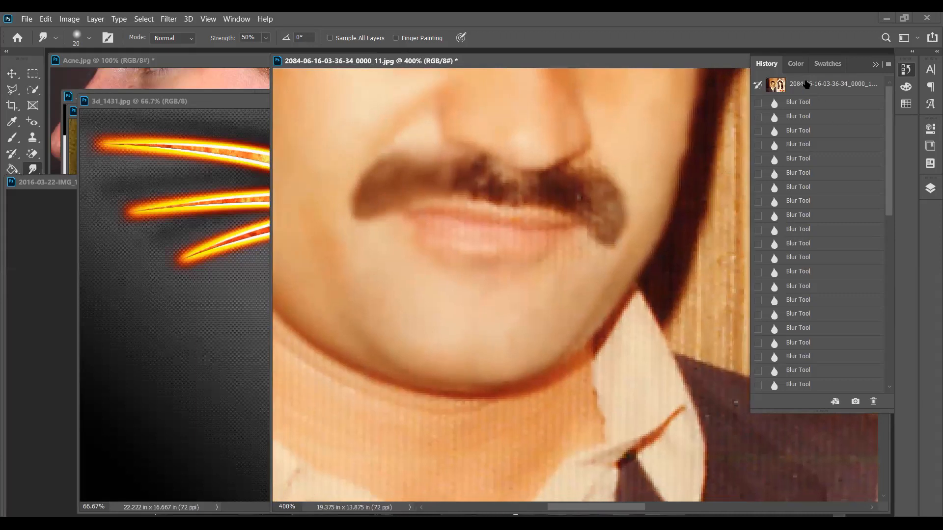
click(806, 83)
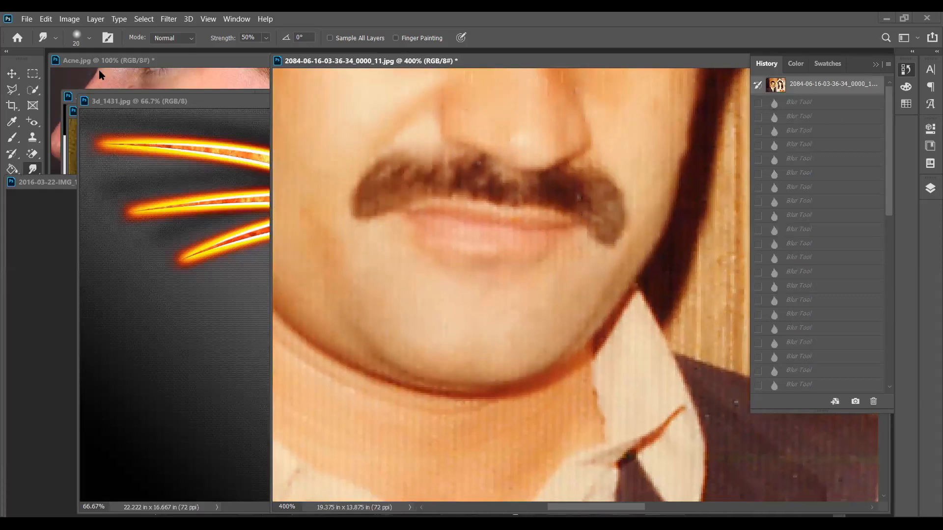
Smudge both ends of the man's moustache downward past the corners of his mouth
mouse_move(372, 210)
mouse_down()
mouse_move(362, 228)
mouse_move(362, 207)
mouse_move(361, 248)
mouse_up()
drag(377, 189, 388, 216)
mouse_move(585, 206)
mouse_down()
mouse_move(603, 226)
mouse_move(598, 264)
mouse_up()
mouse_move(599, 251)
mouse_down()
mouse_move(597, 270)
mouse_move(525, 304)
mouse_up()
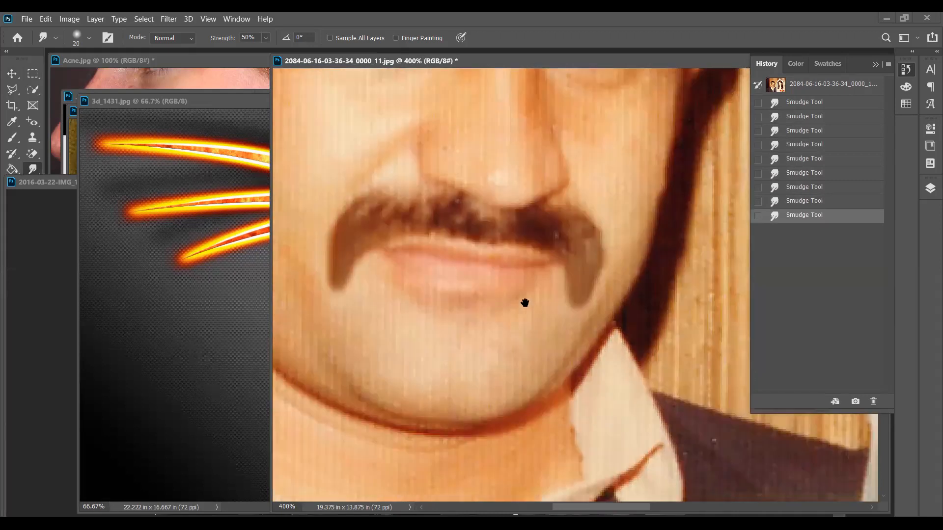
drag(554, 275, 570, 278)
drag(565, 275, 569, 290)
drag(531, 197, 561, 275)
Smudge the man's eyebrow farther from the bride to lengthen both ends, and pull his nose tip down over the moustache
drag(398, 208, 421, 255)
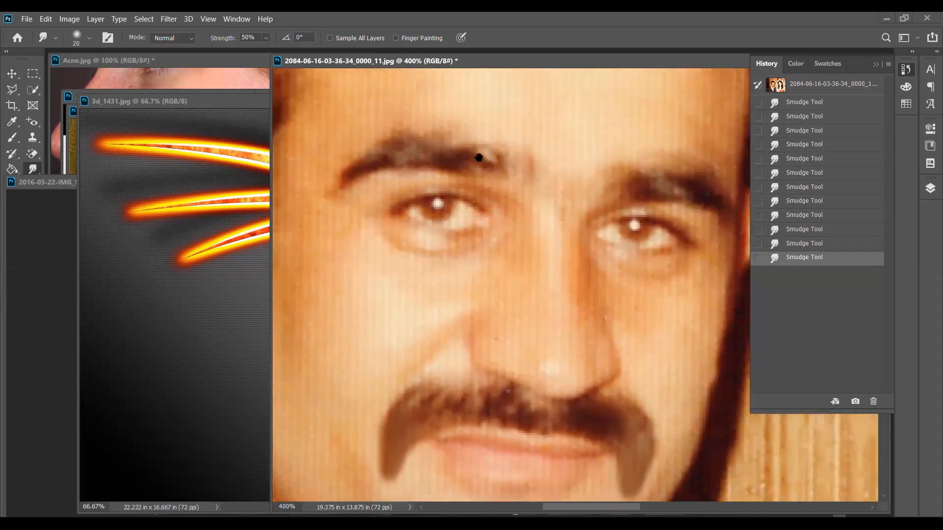
drag(484, 154, 514, 164)
drag(510, 165, 521, 162)
drag(513, 164, 519, 162)
drag(406, 152, 412, 153)
mouse_move(403, 152)
mouse_down()
mouse_move(462, 139)
mouse_move(382, 137)
mouse_move(349, 169)
mouse_move(360, 158)
mouse_move(329, 158)
mouse_move(337, 169)
mouse_up()
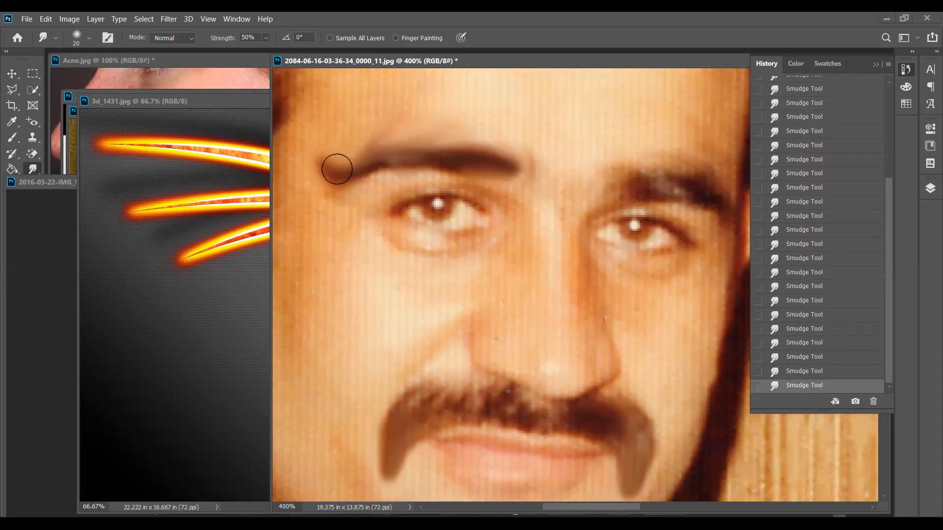
mouse_move(644, 177)
mouse_down()
mouse_move(534, 169)
mouse_move(501, 186)
mouse_move(468, 180)
mouse_move(508, 175)
mouse_move(442, 162)
mouse_move(441, 137)
mouse_up()
mouse_move(453, 349)
mouse_down()
mouse_move(598, 228)
mouse_move(604, 276)
mouse_move(585, 255)
mouse_move(591, 273)
mouse_move(607, 278)
mouse_move(583, 280)
mouse_up()
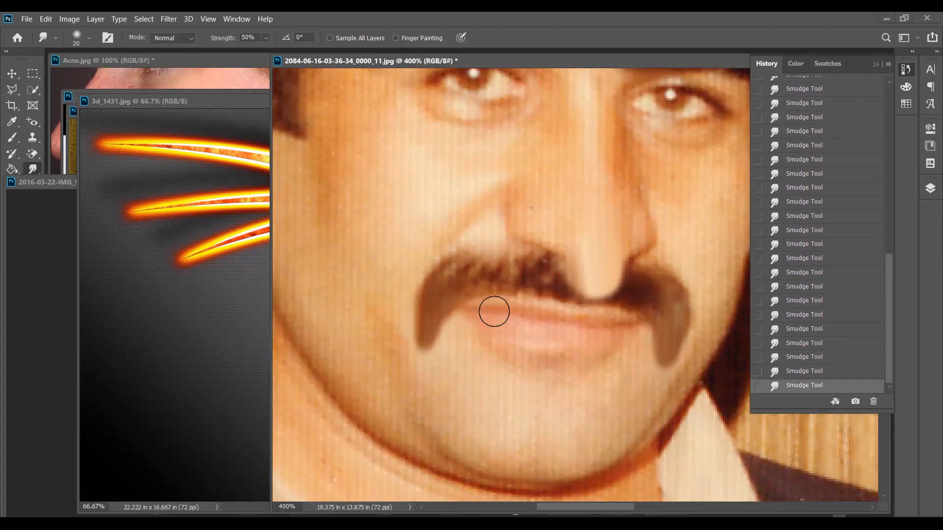
Smudge the bride's nose, drawing its tip downward and reshaping the nostrils
mouse_move(710, 323)
mouse_down()
mouse_move(346, 333)
mouse_move(366, 317)
mouse_up()
drag(488, 230, 384, 221)
mouse_move(575, 292)
mouse_down()
mouse_move(574, 282)
mouse_move(648, 247)
mouse_move(655, 255)
mouse_move(641, 283)
mouse_up()
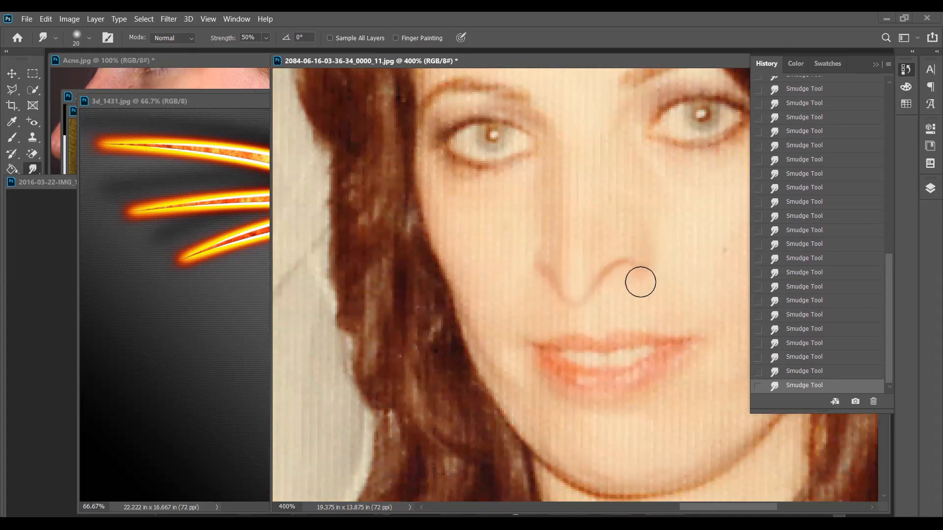
drag(644, 246, 672, 192)
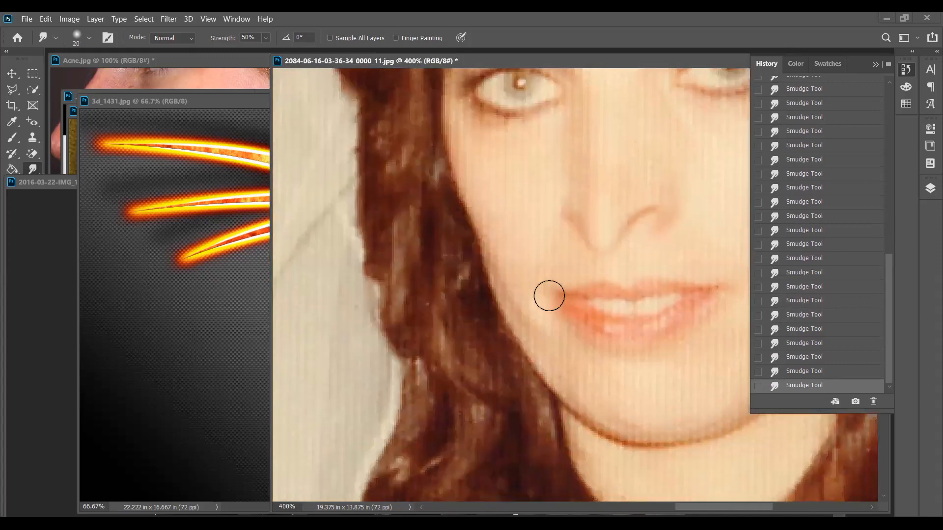
scroll(608, 296, right, 6)
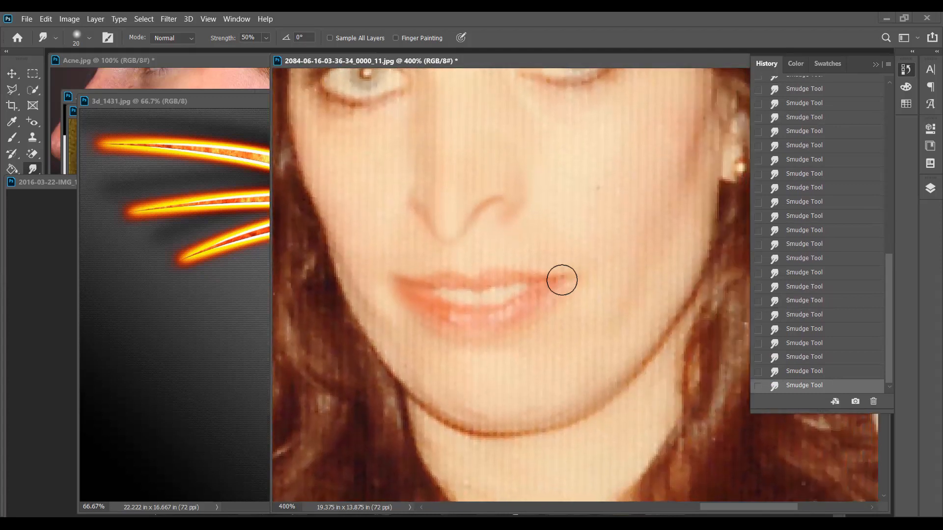
key(ctrl+0)
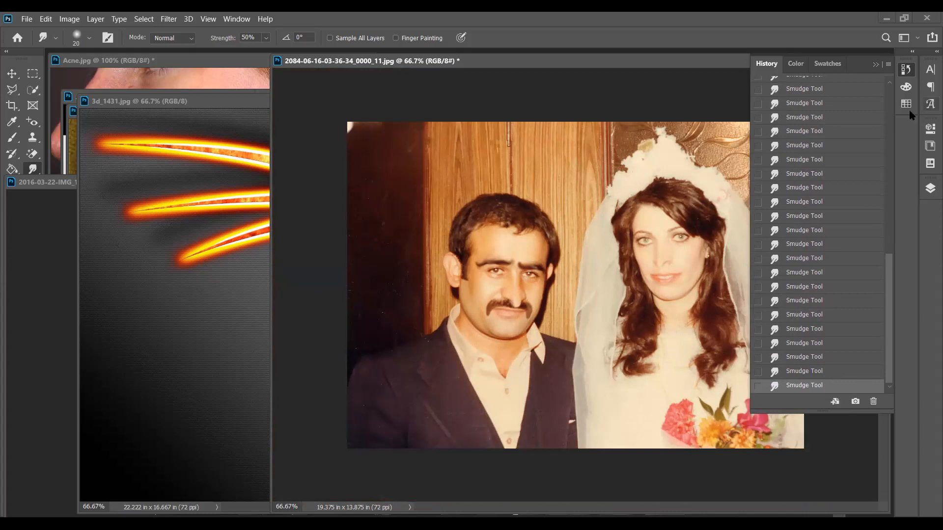
click(876, 64)
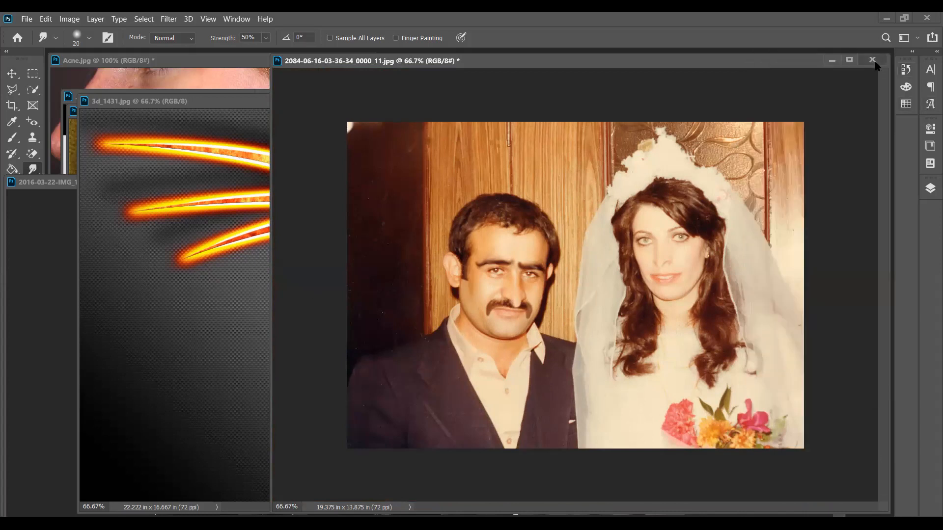
click(873, 60)
click(544, 224)
click(236, 18)
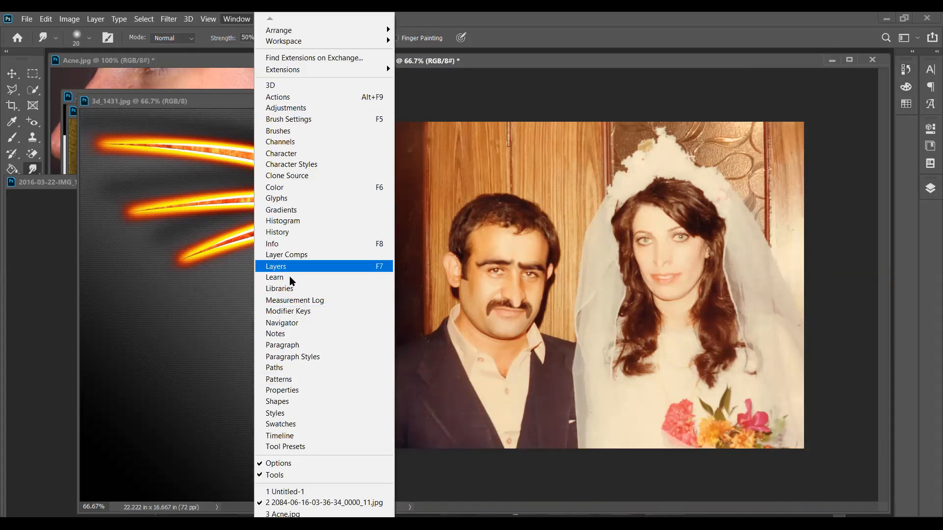
click(285, 232)
drag(887, 253, 887, 115)
click(830, 88)
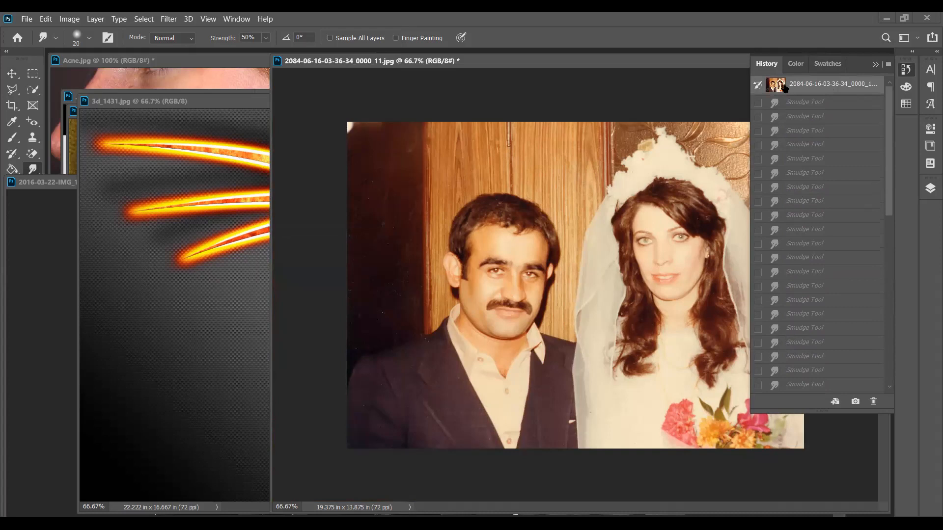
Close 3d_1431.jpg, then revert george_michael_001.jpg to its original History snapshot and fit it on screen
click(602, 109)
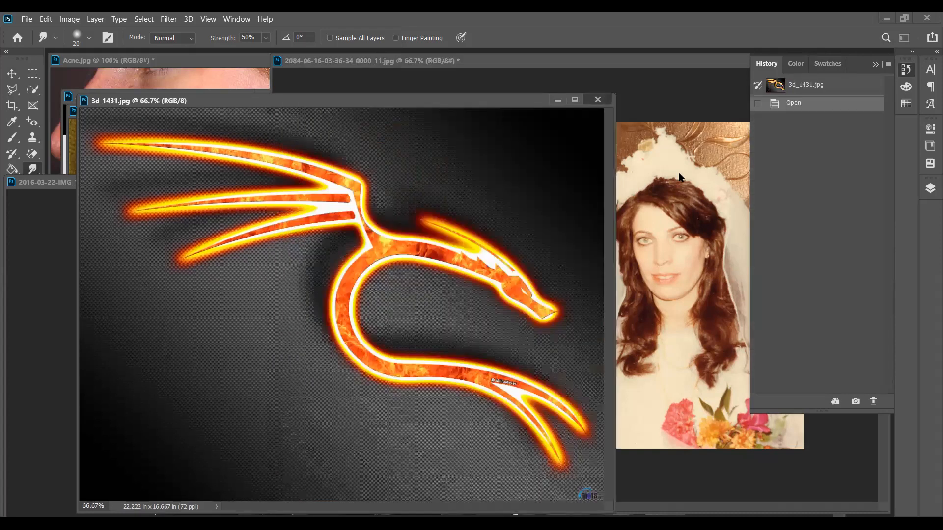
key(ctrl+w)
click(824, 85)
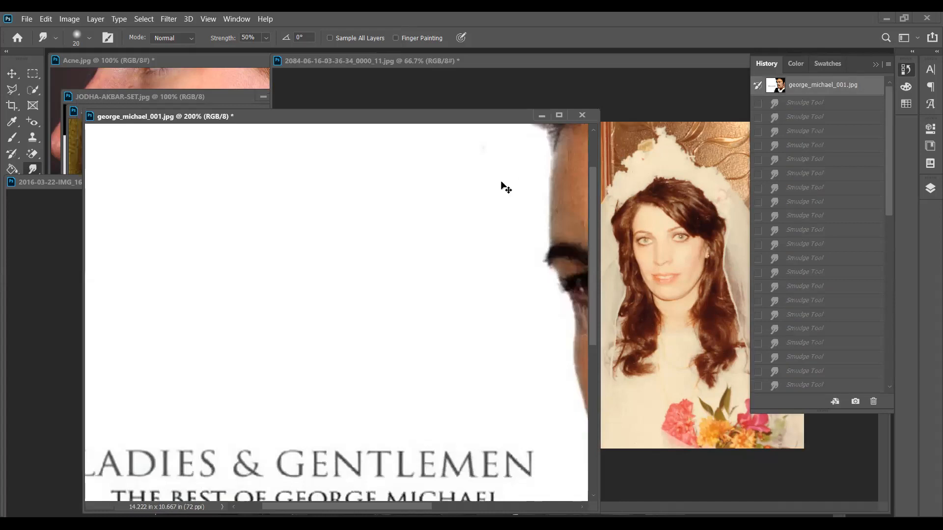
key(ctrl+0)
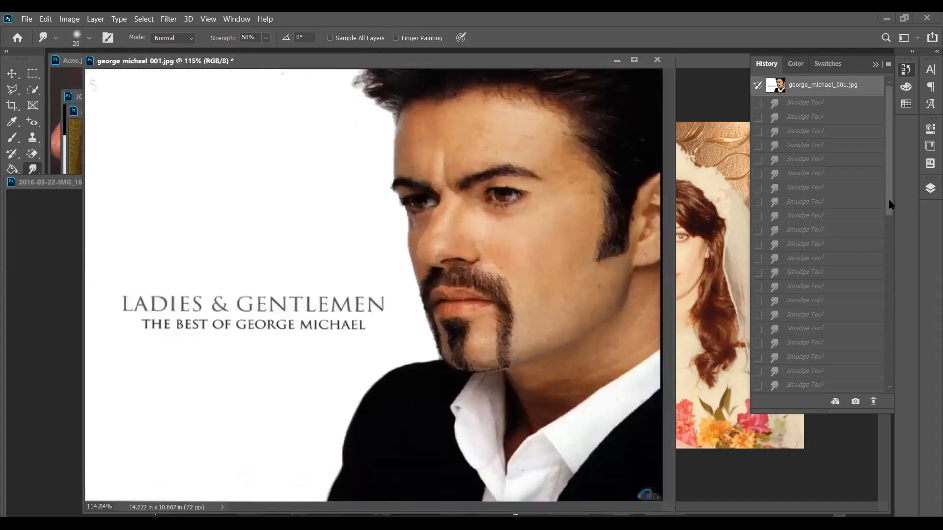
Compare the last smudged History state of george_michael_001.jpg with its original snapshot, ending on the original
drag(888, 198, 890, 378)
click(823, 386)
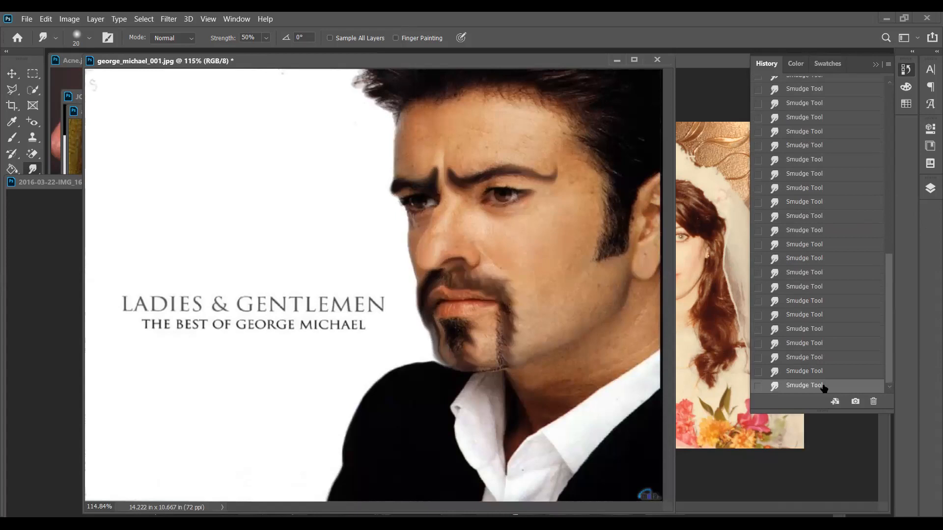
scroll(820, 229, up, 10)
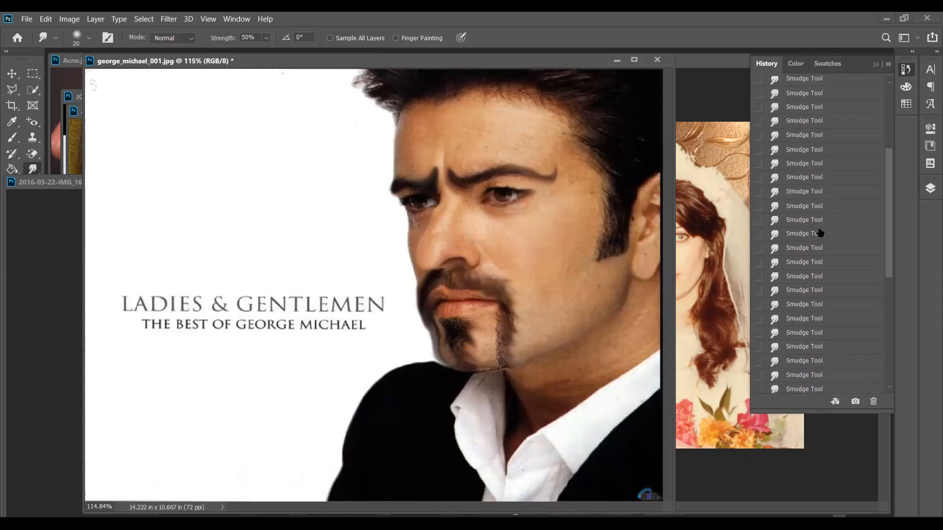
click(796, 90)
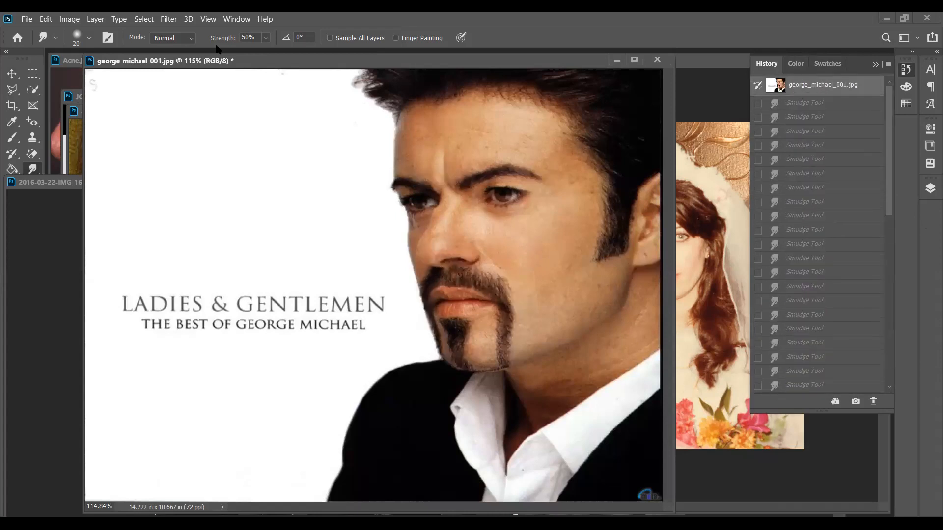
Move george_michael_001.jpg aside and close 2016-03-22-IMG_1661.png without saving its changes
drag(205, 66, 322, 227)
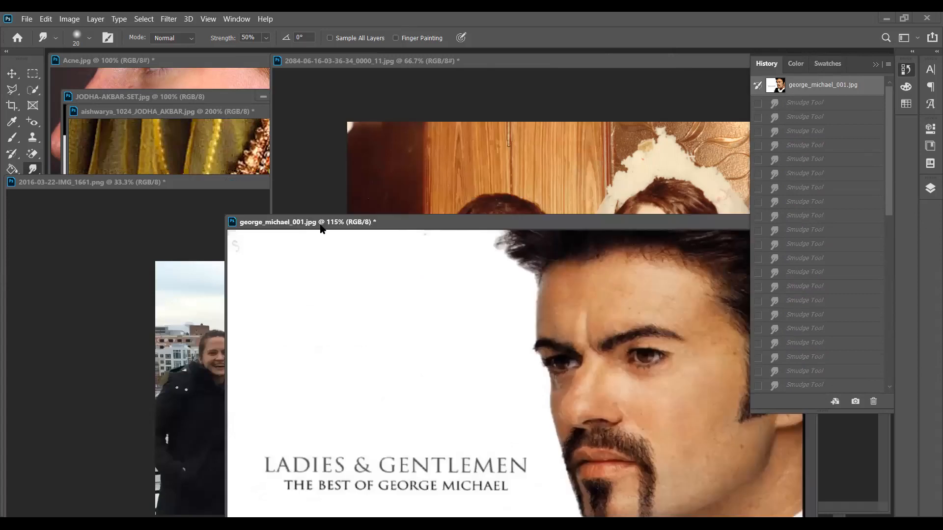
click(214, 192)
drag(484, 190, 339, 180)
mouse_move(472, 179)
mouse_down()
mouse_move(360, 196)
mouse_move(255, 197)
mouse_up()
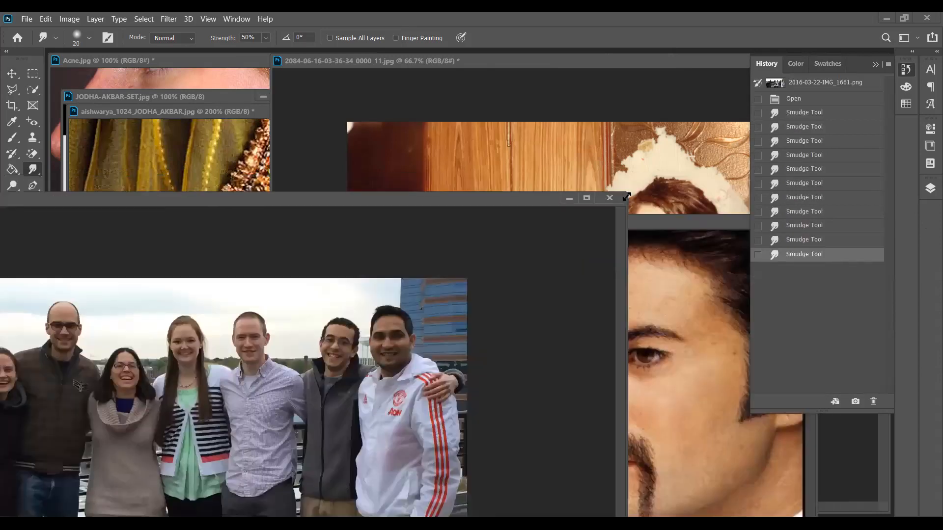
click(609, 198)
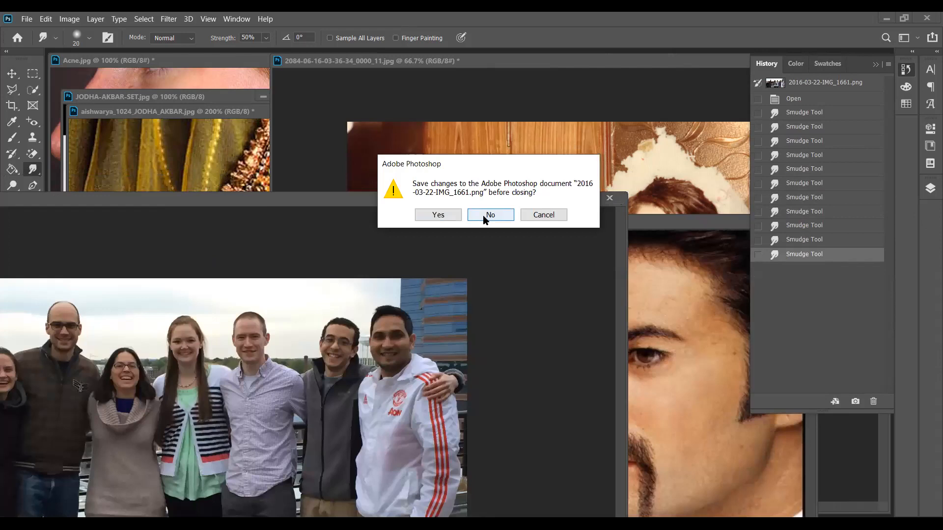
Show aishwarya_1024_JODHA_AKBAR.jpg in full-screen mode with the Pen tool active and kept in Path mode
drag(214, 109, 340, 117)
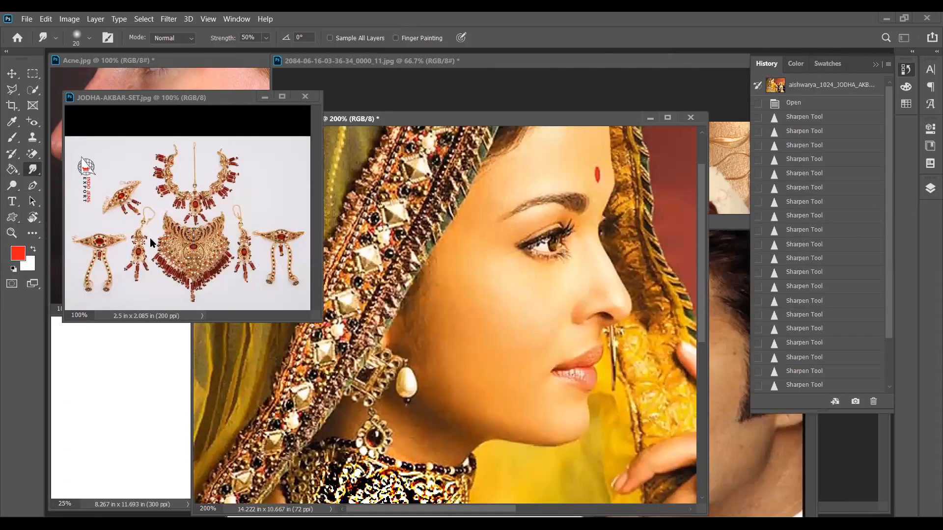
click(12, 74)
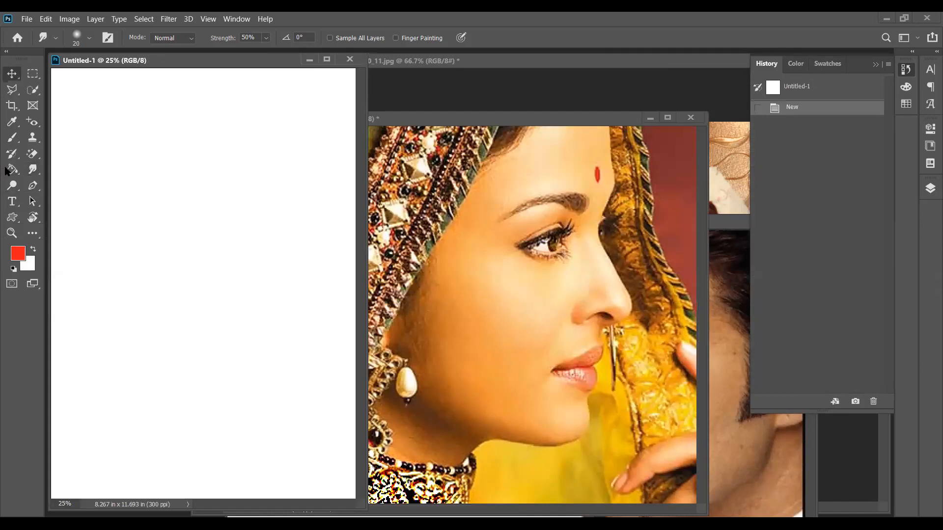
click(32, 188)
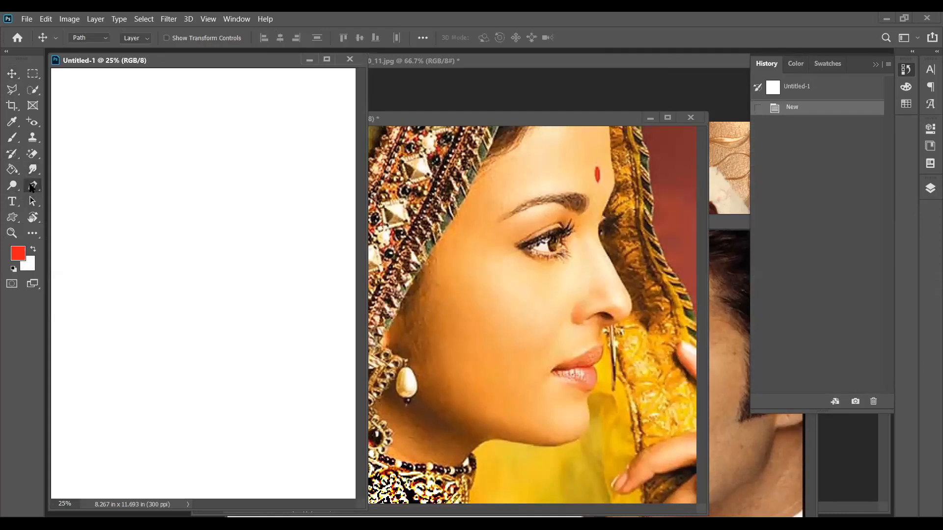
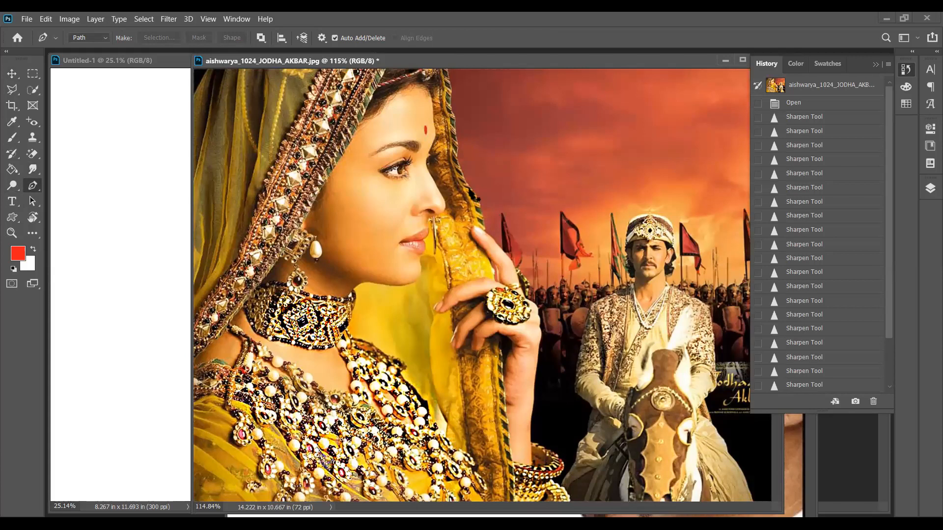
key(f)
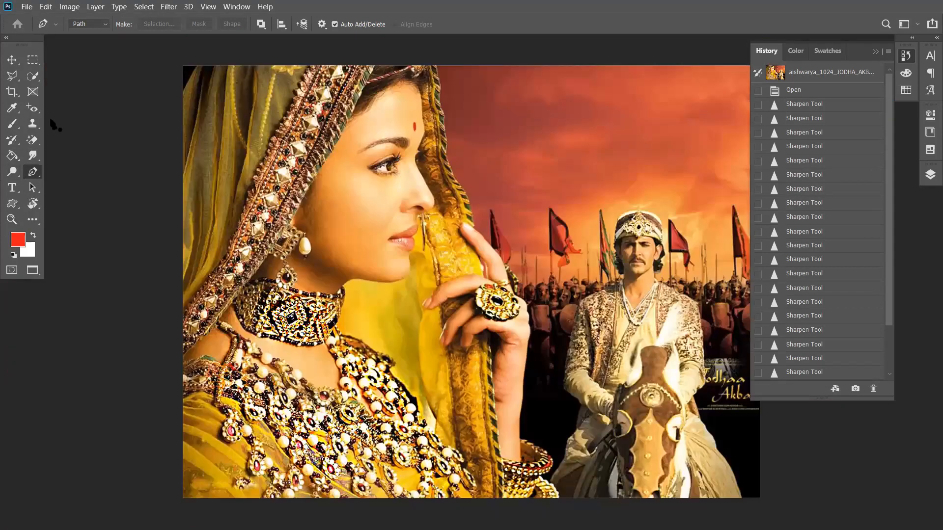
click(105, 24)
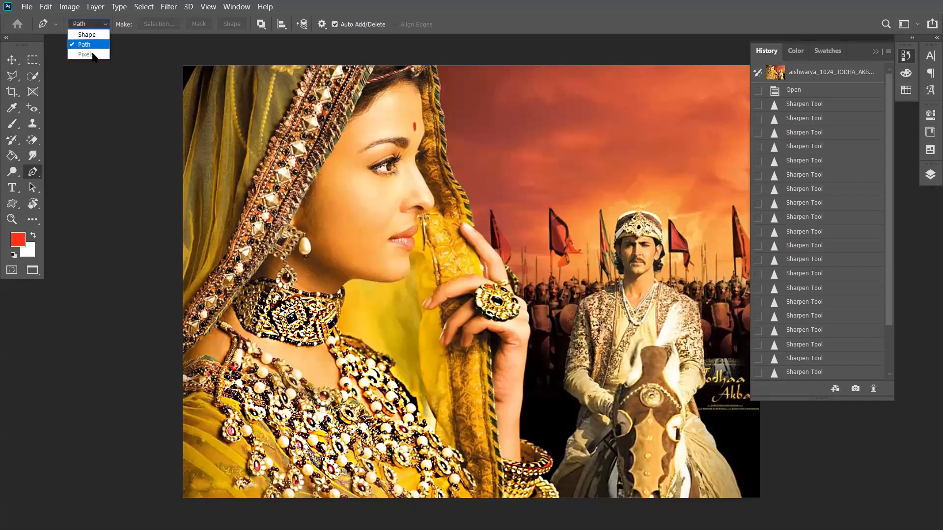
click(108, 27)
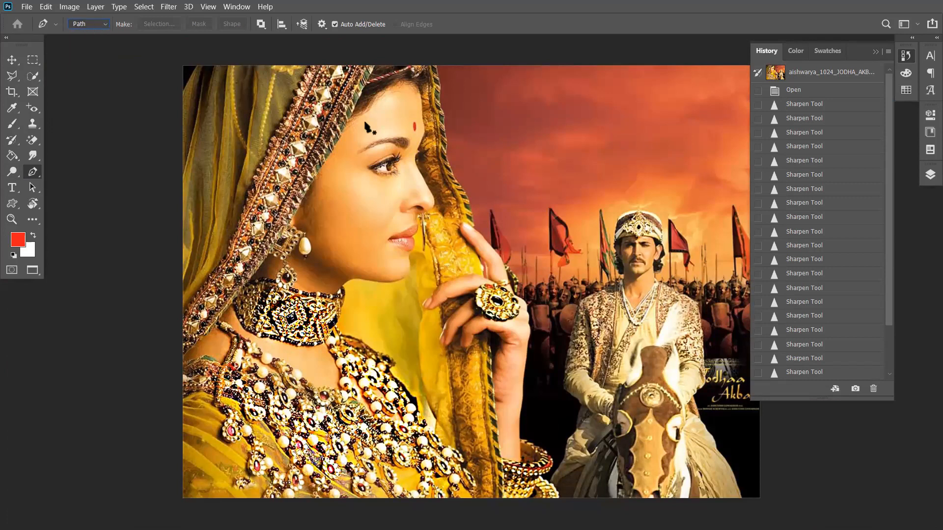
Start a work path just above the picture and trace the veil's outer edge beside the woman's forehead with anchor points
key(ctrl+plus)
key(ctrl+plus)
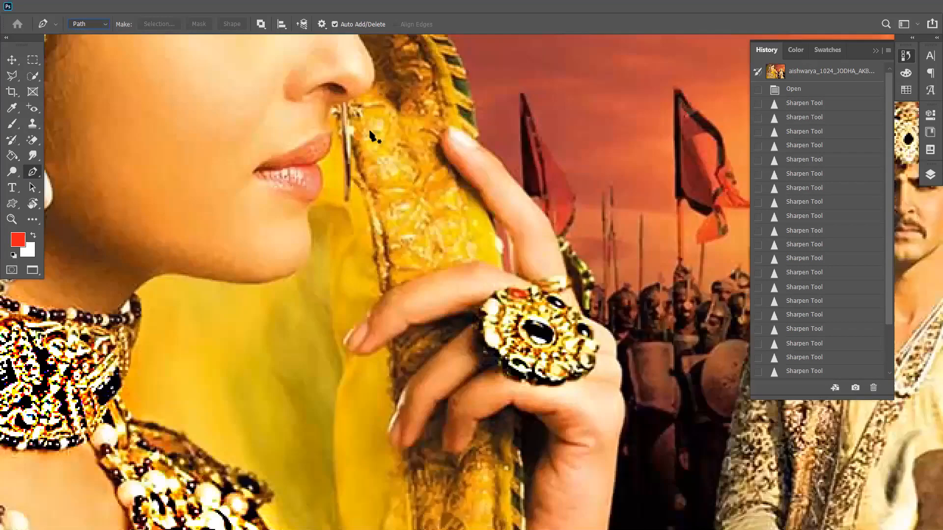
drag(335, 100, 429, 323)
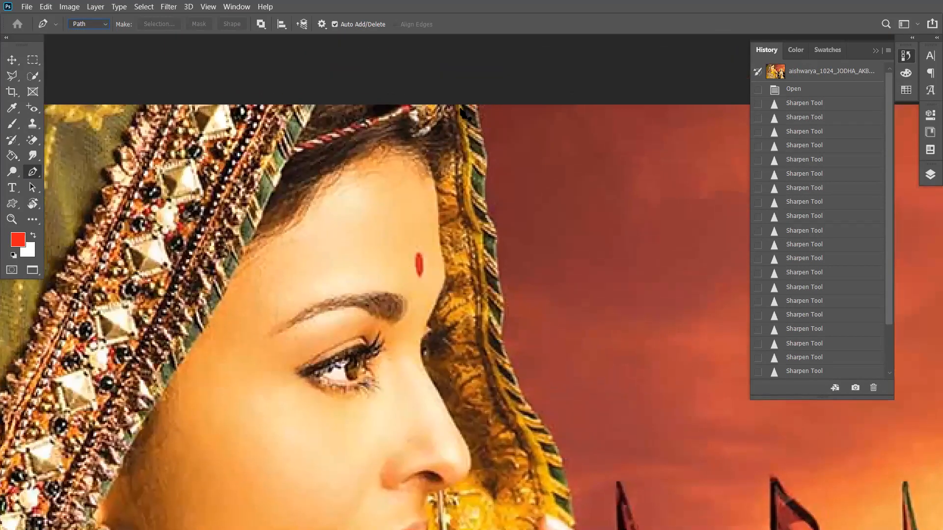
click(457, 87)
click(475, 103)
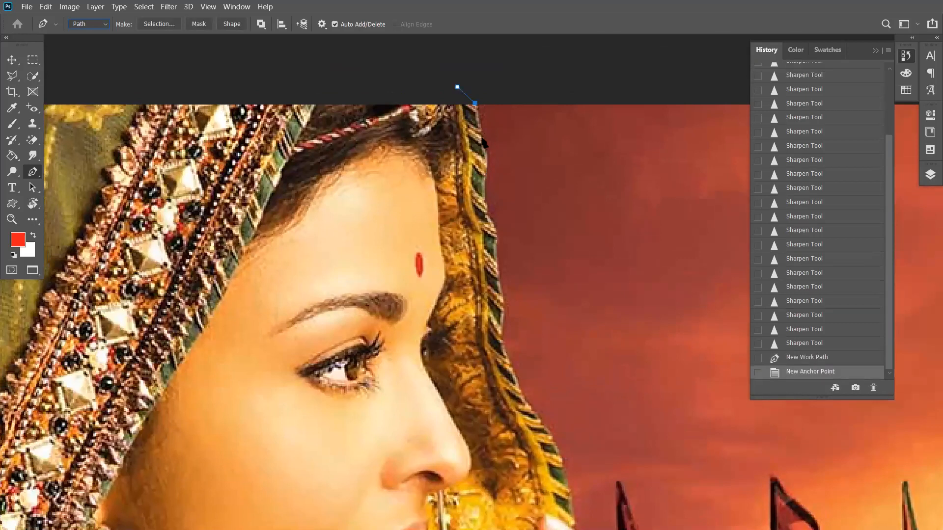
click(480, 138)
click(485, 150)
click(486, 160)
click(485, 175)
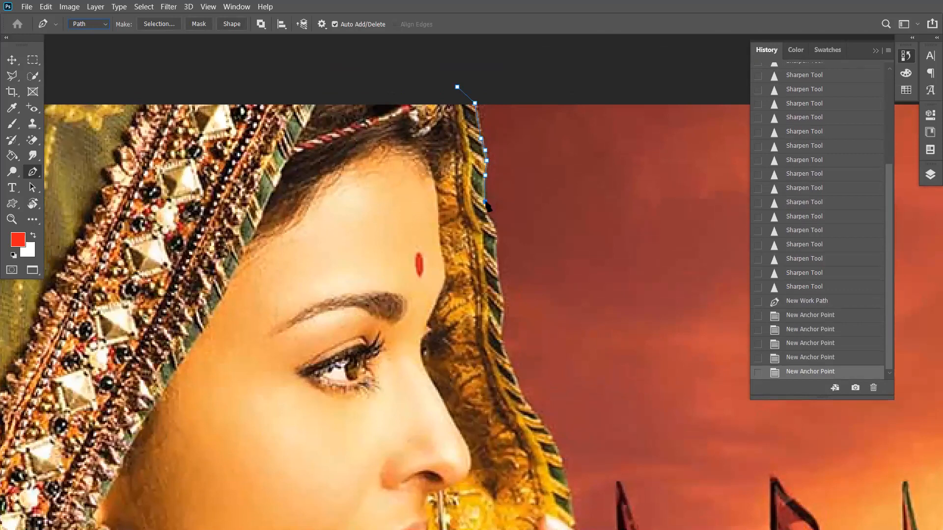
Extend the path down the veil's outer edge with more anchor points, removing the outgoing direction handles after the curved ones
drag(485, 201, 531, 192)
drag(441, 212, 469, 140)
alt+click(486, 202)
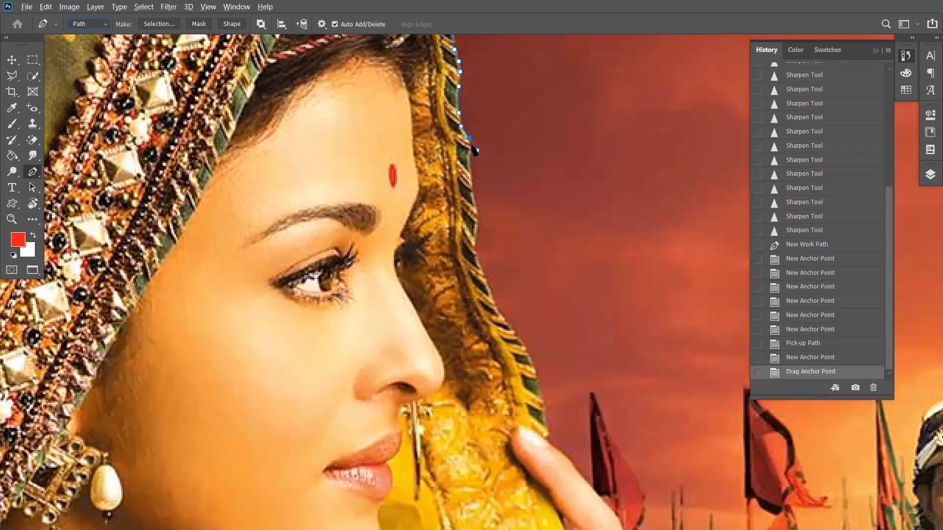
click(469, 140)
click(471, 153)
click(469, 166)
drag(467, 176, 467, 177)
alt+click(469, 165)
drag(490, 211, 470, 146)
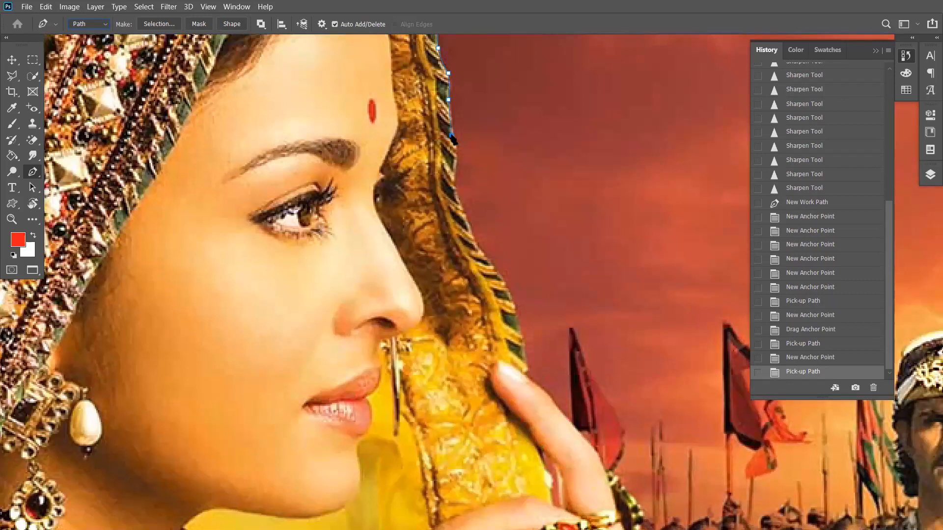
Add another anchor point, move it off the veil into the red sky, and adjust its direction handles
click(457, 151)
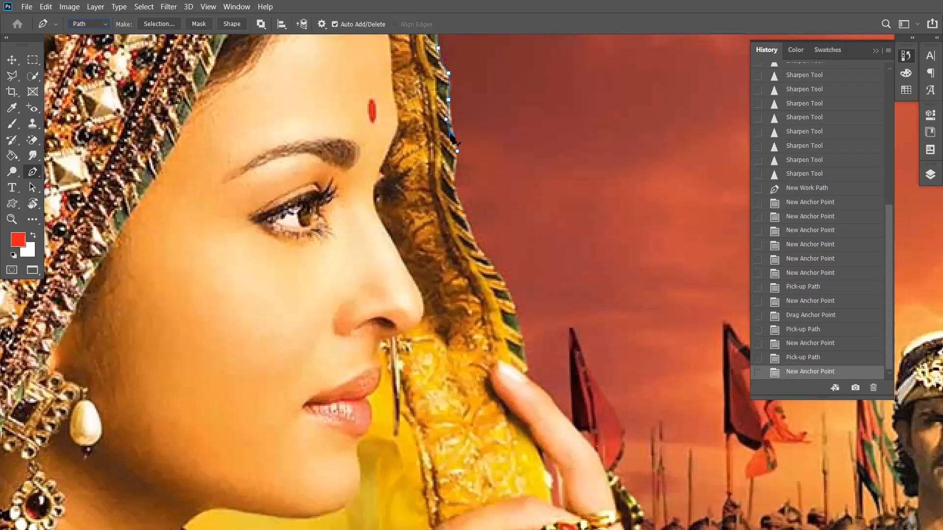
drag(493, 131, 530, 126)
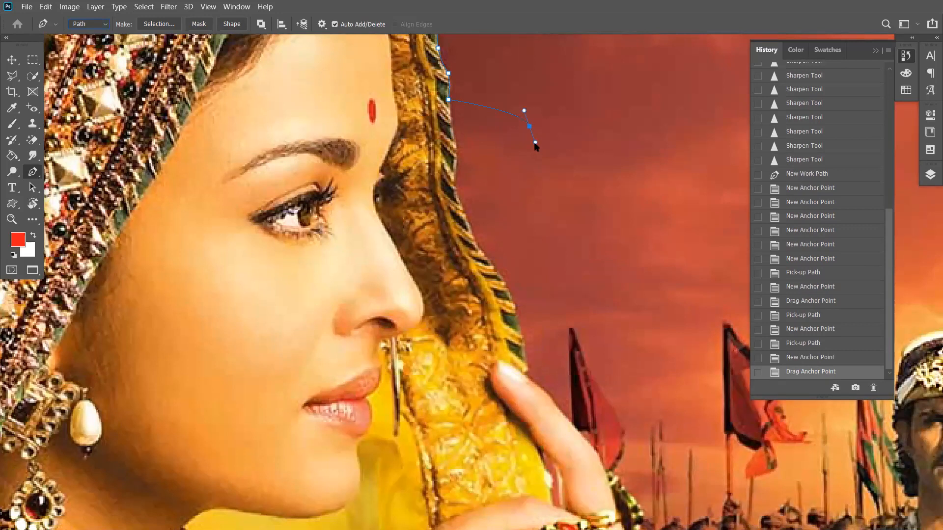
drag(547, 139, 565, 118)
drag(530, 143, 567, 132)
drag(507, 106, 568, 132)
drag(500, 102, 516, 167)
drag(509, 147, 526, 152)
drag(526, 151, 560, 154)
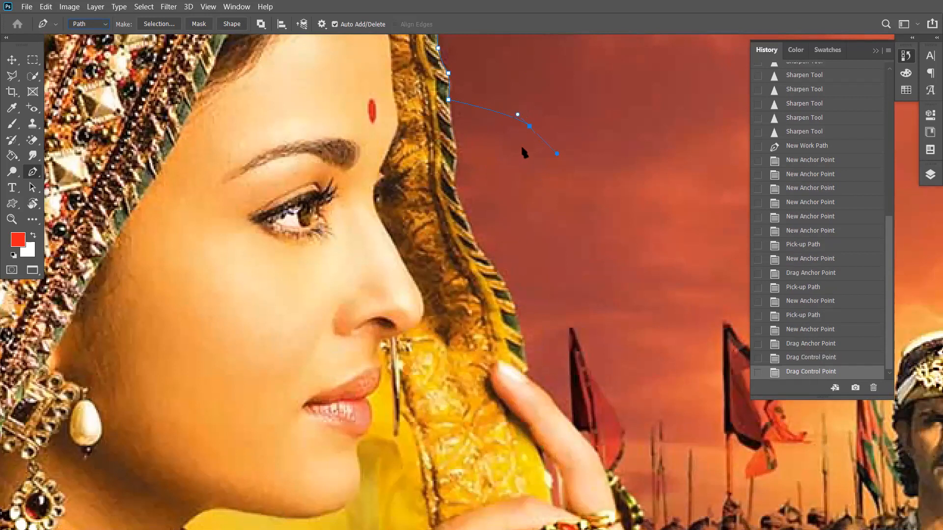
click(512, 245)
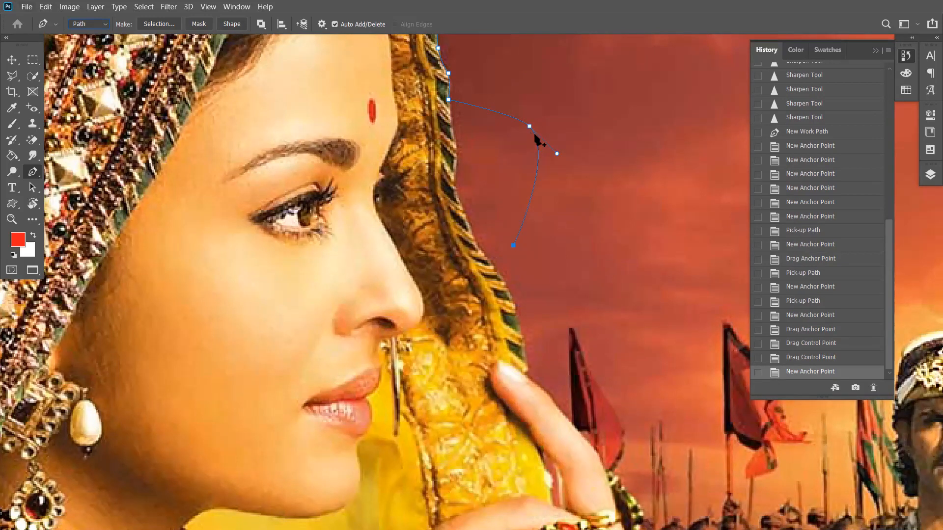
key(ctrl+z)
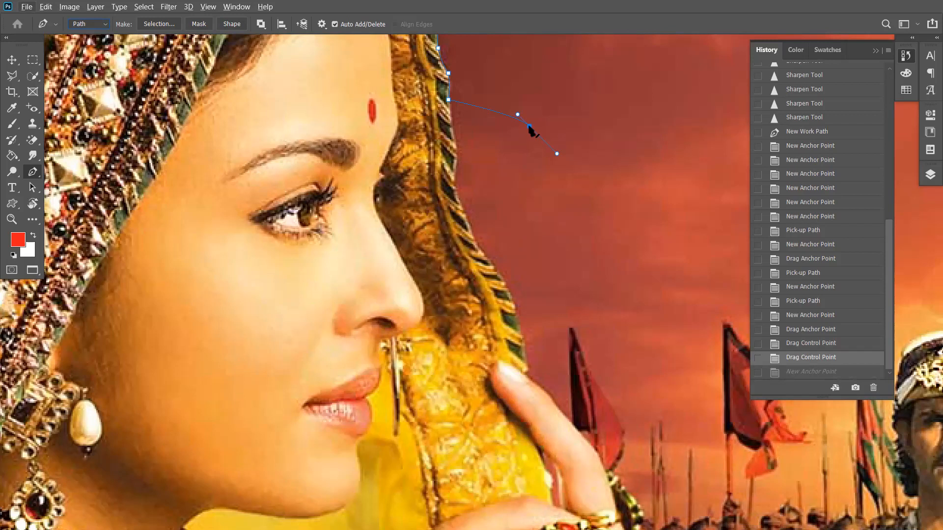
Remove the sky anchor point's outgoing direction handle and pull its incoming handle upward to arch the segment
click(530, 127)
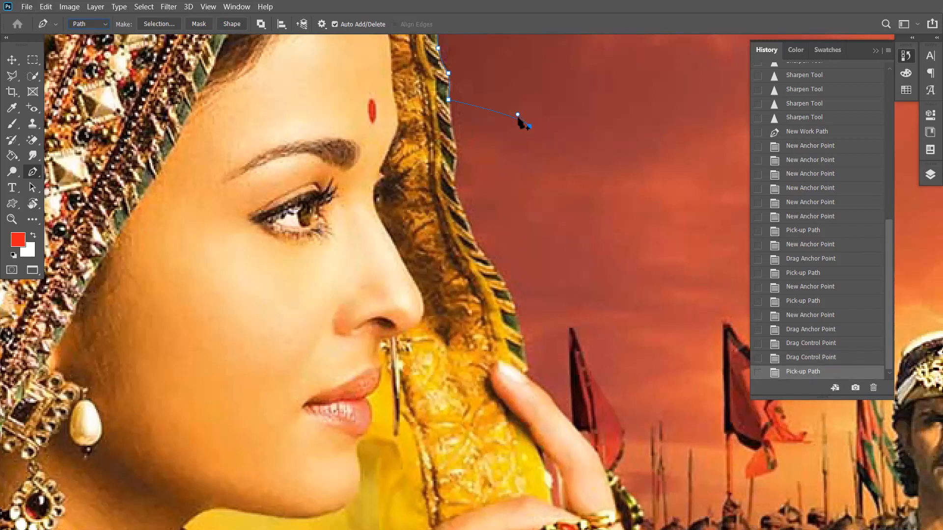
drag(516, 102, 498, 65)
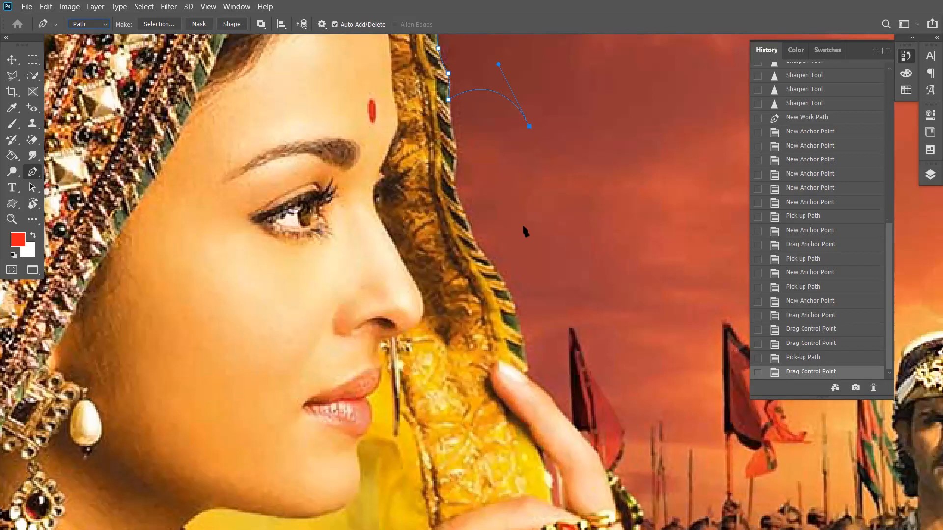
click(524, 226)
key(ctrl+z)
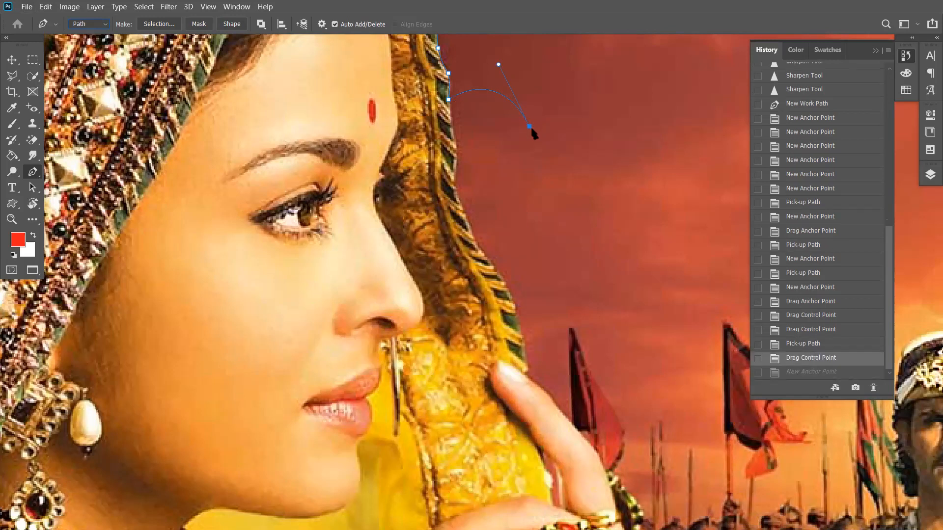
Move the sky anchor point back onto the veil's outer edge and adjust its incoming handle so the segment follows the border
drag(531, 127, 497, 114)
drag(497, 185, 462, 185)
drag(459, 188, 454, 181)
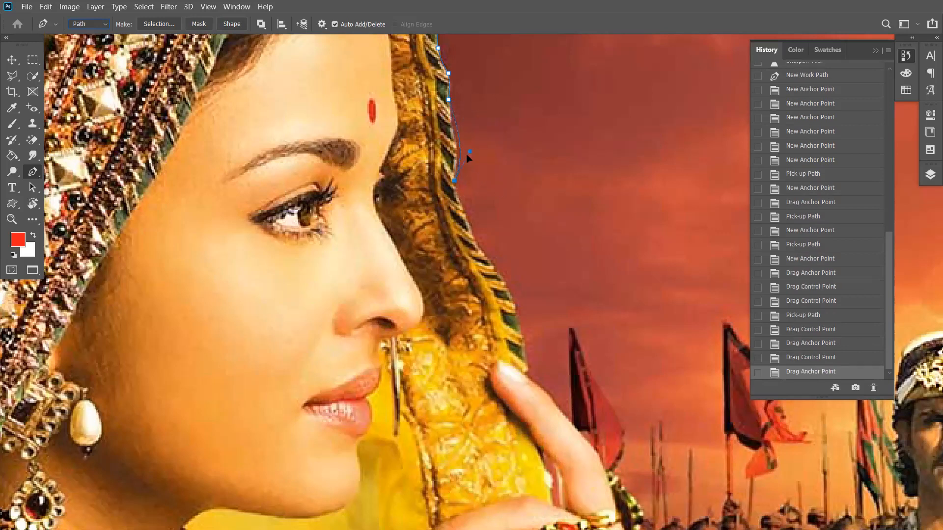
drag(459, 154, 462, 153)
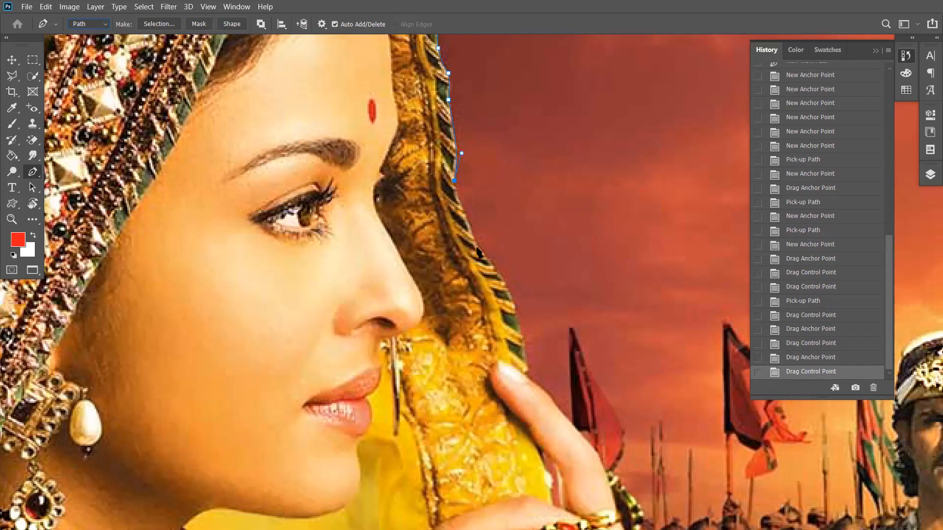
Add a curved anchor point farther down the veil's edge, undo the extra point after it, and remove the curved point's outgoing handle
drag(499, 252, 483, 269)
click(483, 269)
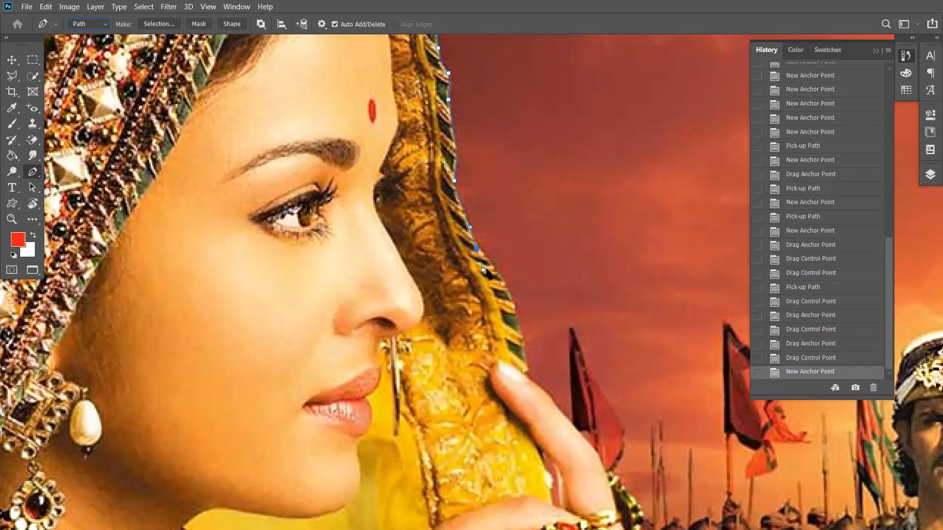
click(518, 325)
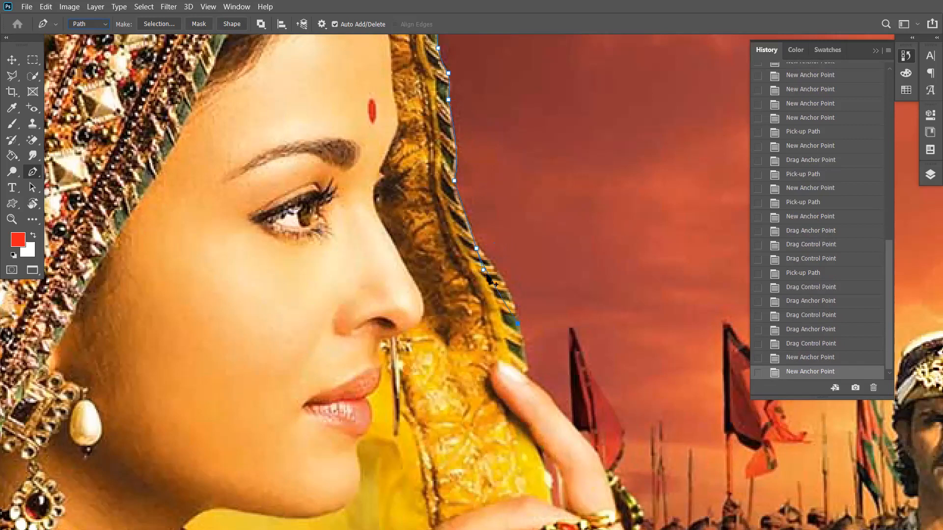
key(ctrl+z)
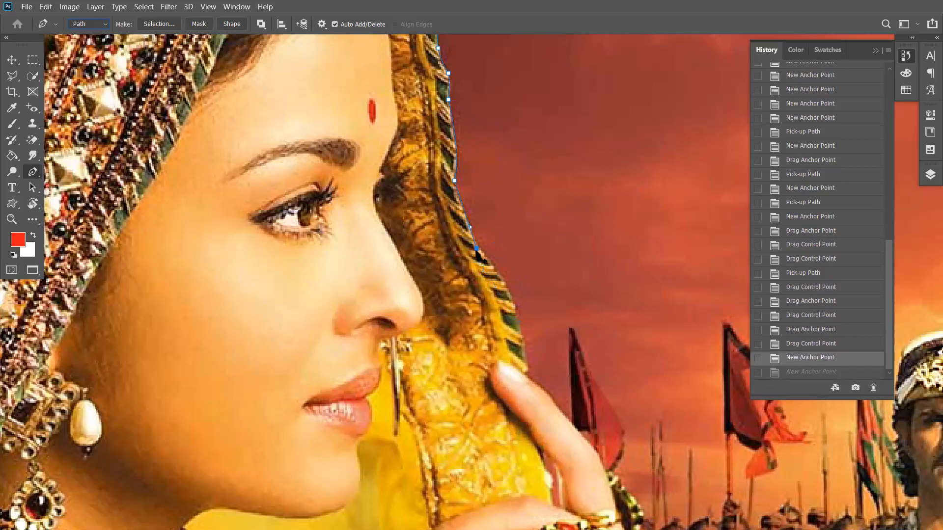
click(476, 249)
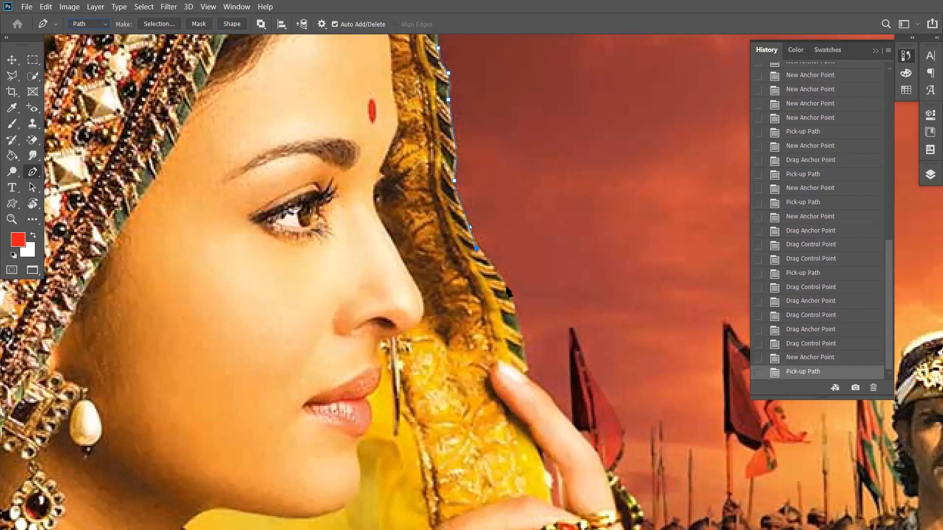
Extend the path down the veil's lower edge to the raised fingertip with anchor points, removing the outgoing handles after the curved ones
drag(507, 287, 515, 310)
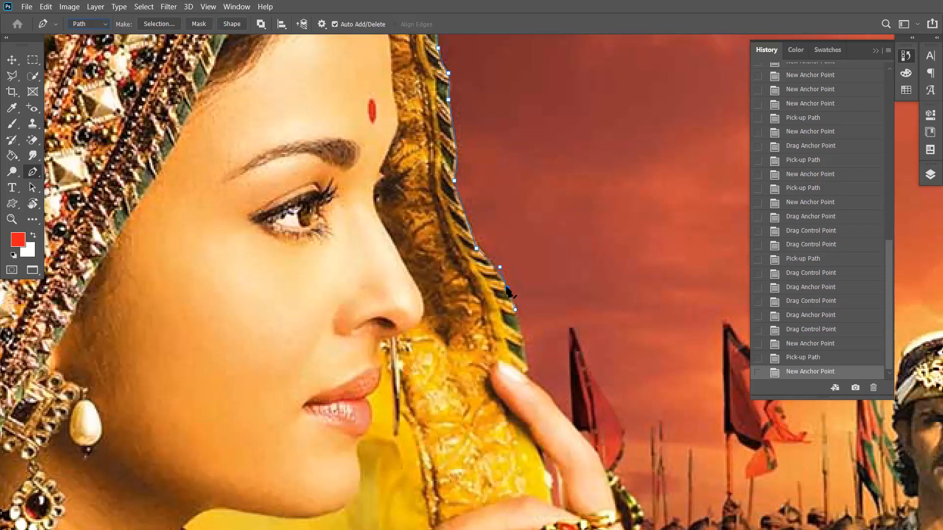
click(508, 290)
click(521, 331)
drag(523, 382, 508, 224)
click(525, 374)
click(500, 242)
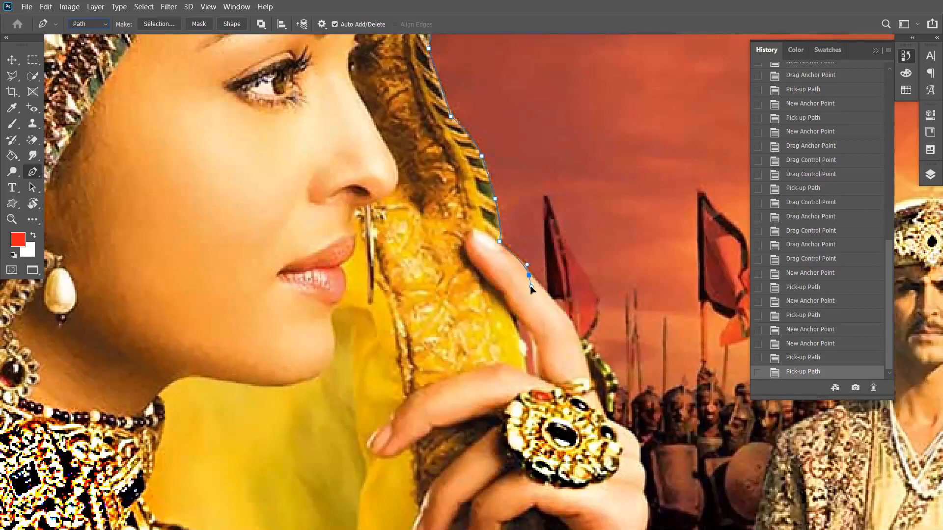
Fit an anchor point and its incoming handle to the raised finger's outer edge, undoing the stray point and removing the outgoing handle
click(530, 288)
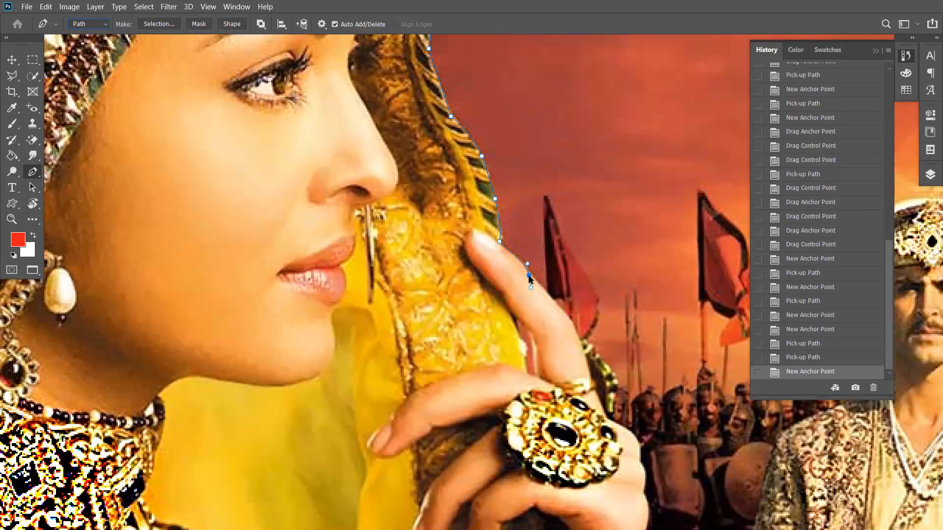
drag(530, 276, 530, 265)
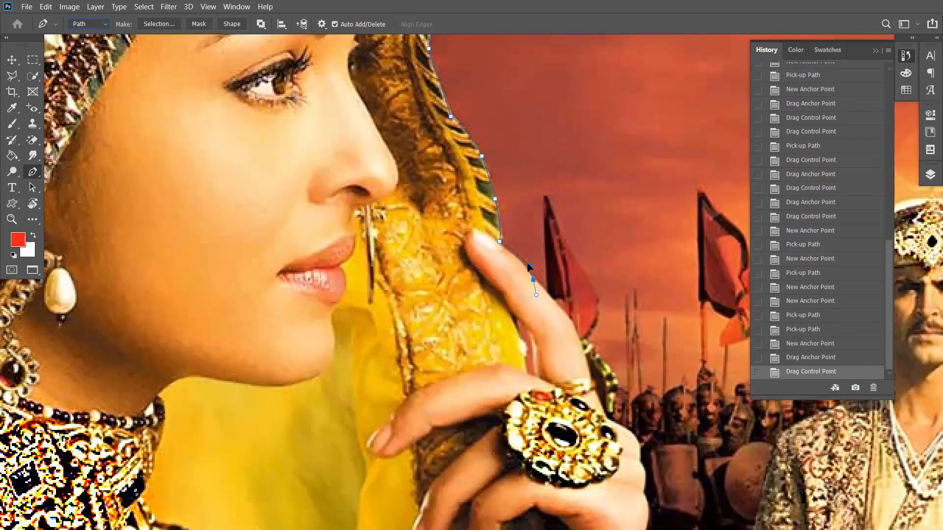
click(533, 282)
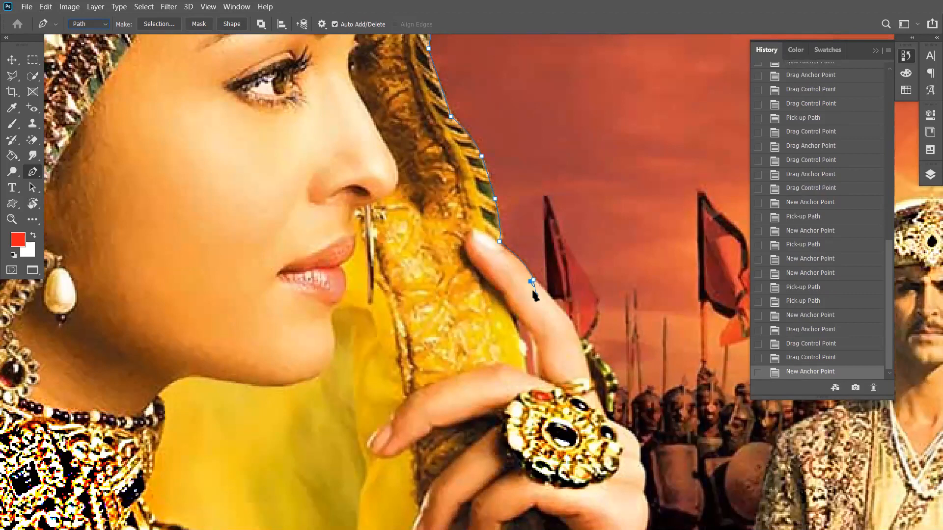
key(ctrl+z)
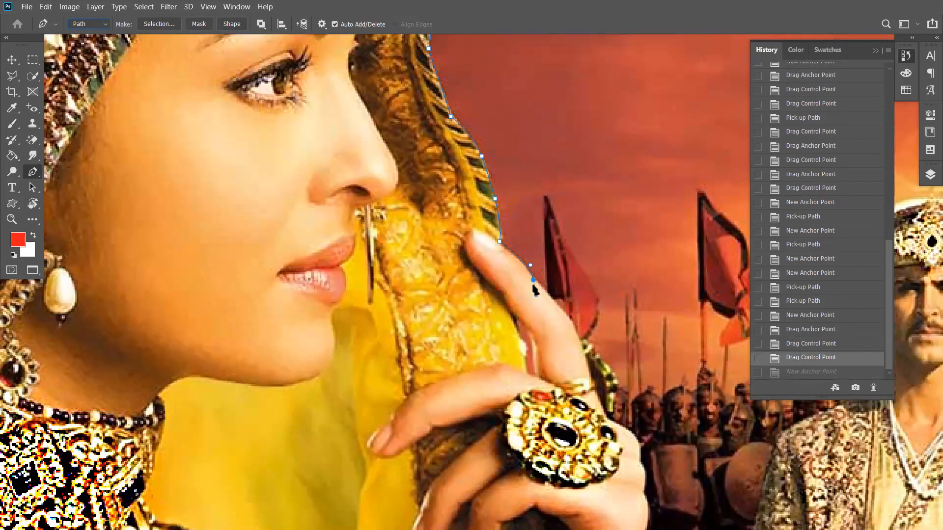
click(534, 281)
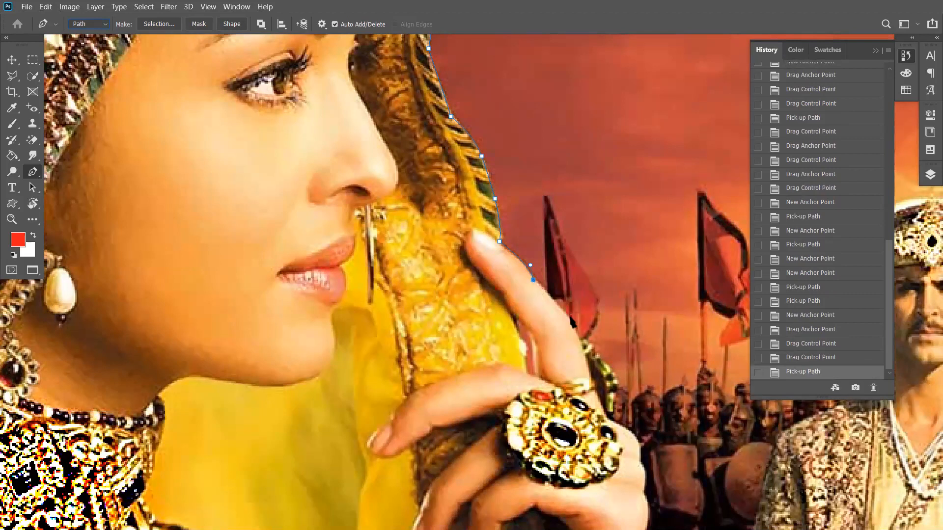
Continue the path down the raised finger to its base and onto the jewelled border behind it, removing outgoing handles after curved points
drag(571, 320, 581, 337)
click(570, 320)
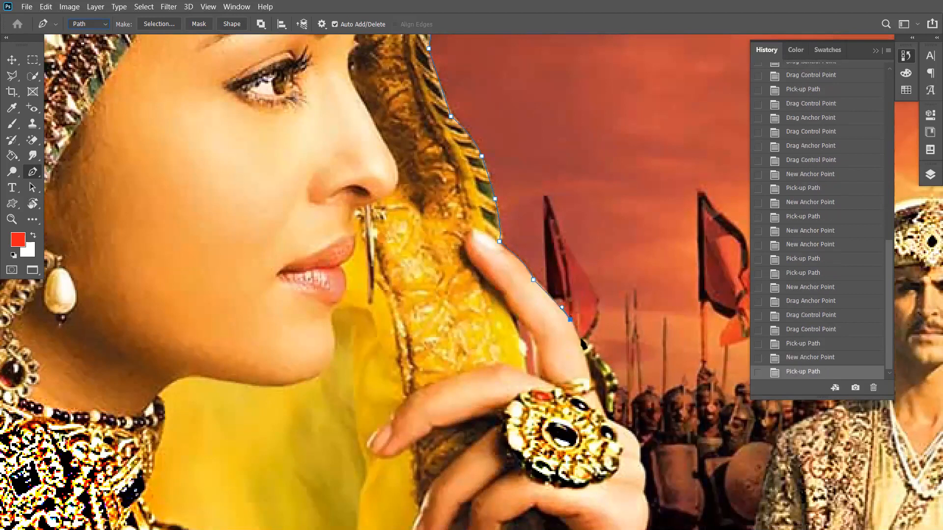
click(581, 341)
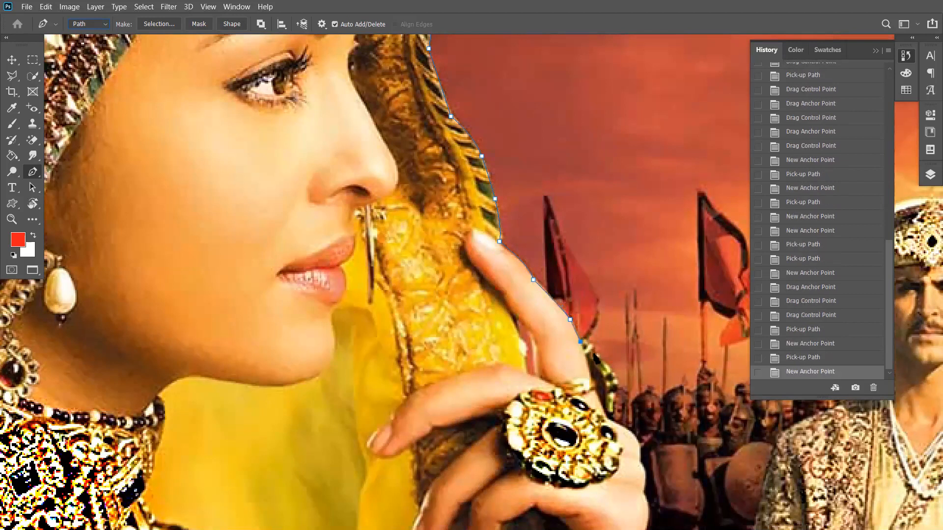
mouse_move(596, 355)
mouse_down()
mouse_move(603, 373)
mouse_move(600, 356)
mouse_up()
click(599, 355)
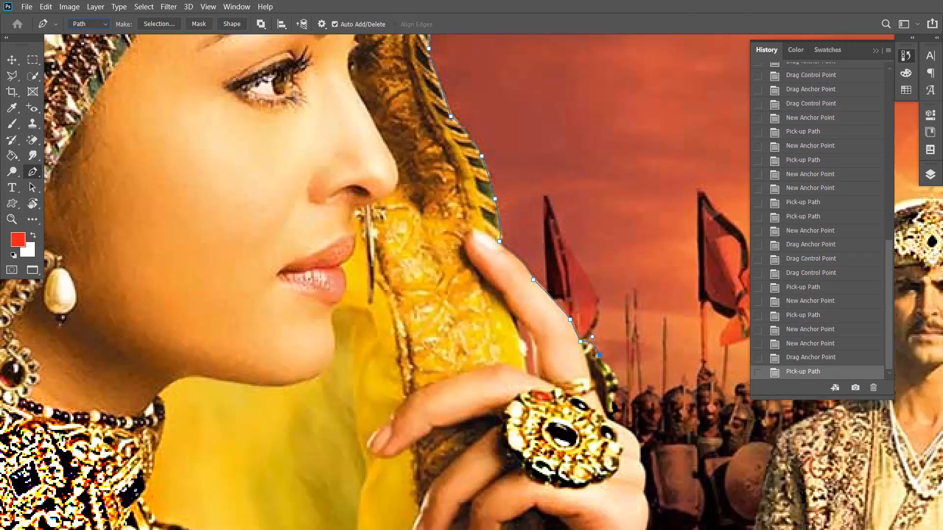
Trace the jewelled border down to the back of the hand, undo the extra anchor point, and reposition the last one
drag(613, 402, 596, 428)
click(613, 402)
click(611, 419)
click(626, 416)
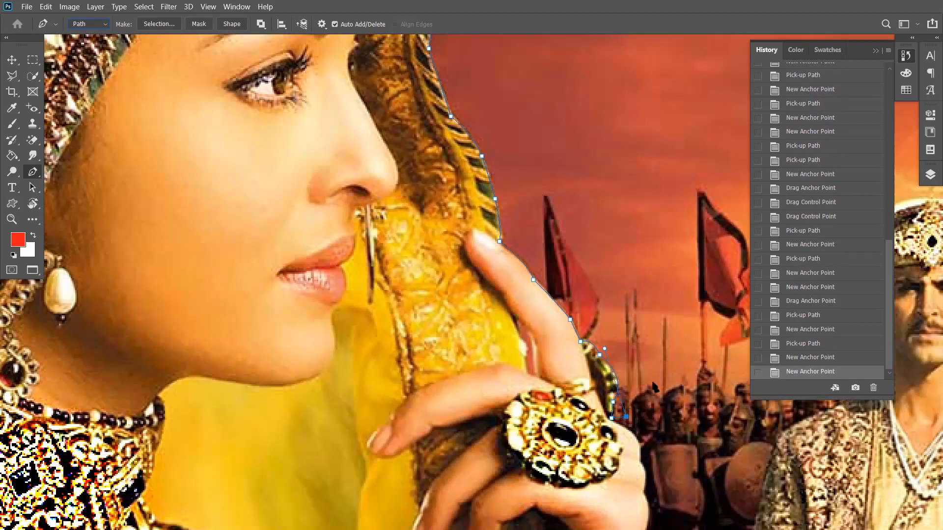
key(ctrl+z)
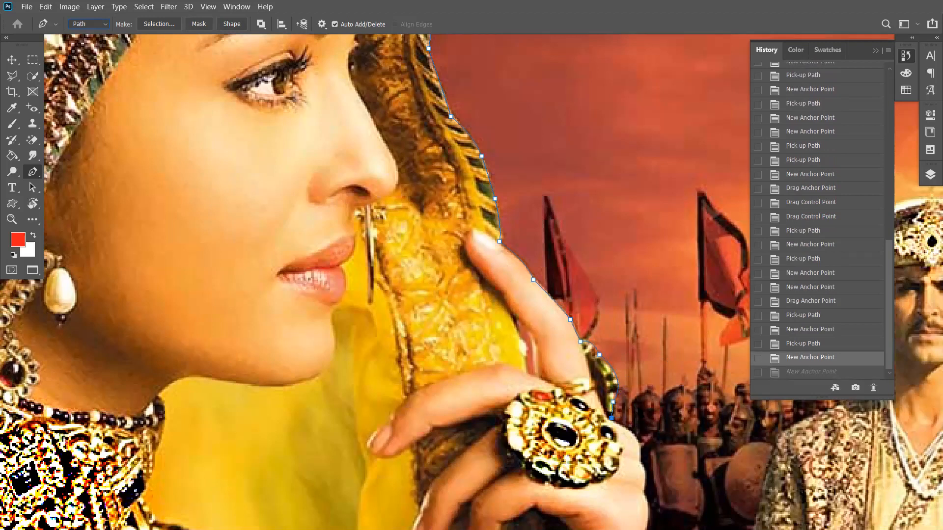
drag(574, 339, 534, 215)
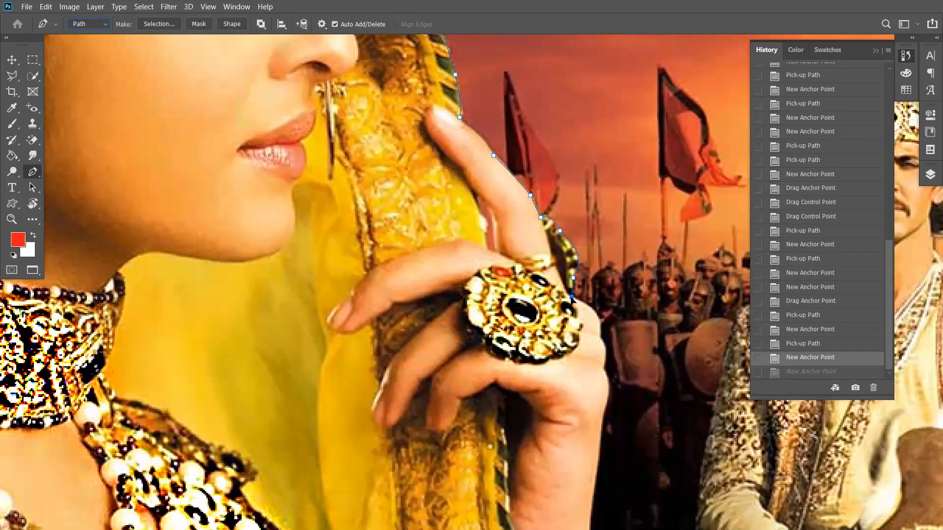
ctrl+click(572, 296)
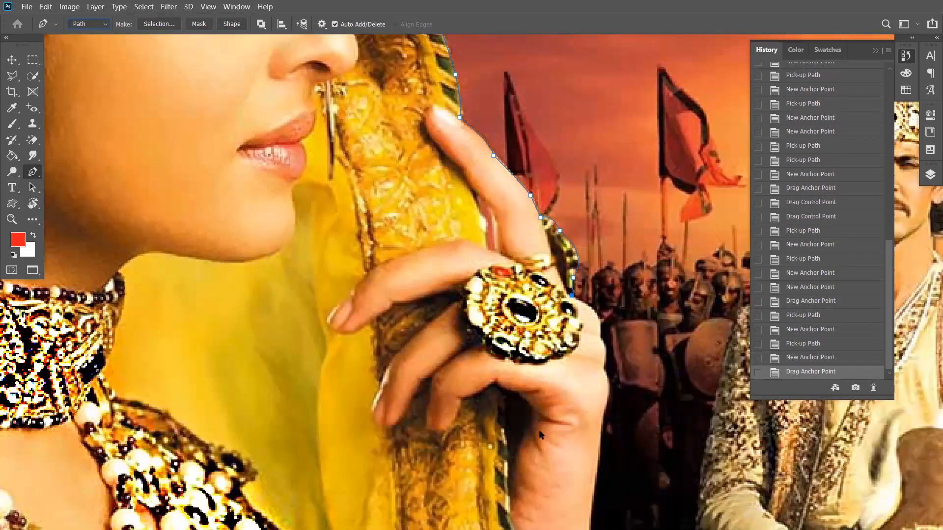
Open the george_michael_001 picture from the New Wallpapers [Russian Art_Must Have] folder
key(ctrl+o)
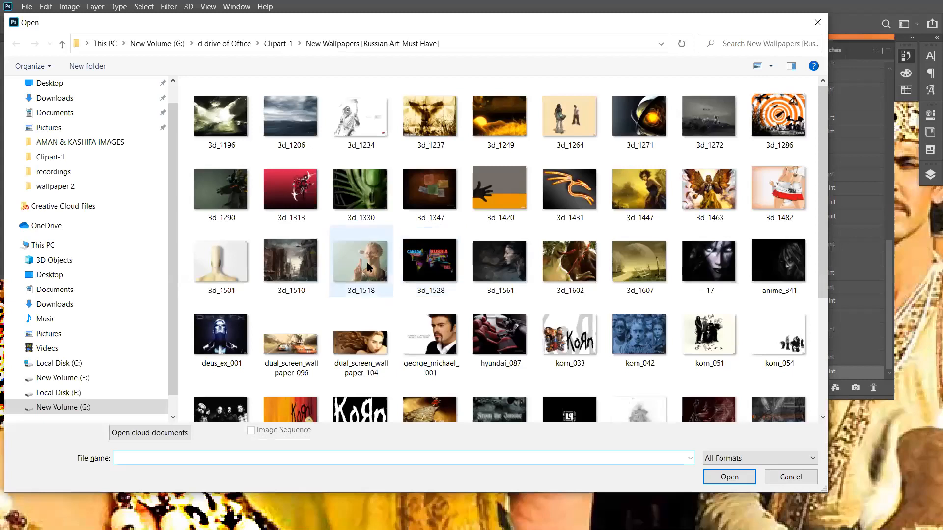
click(426, 349)
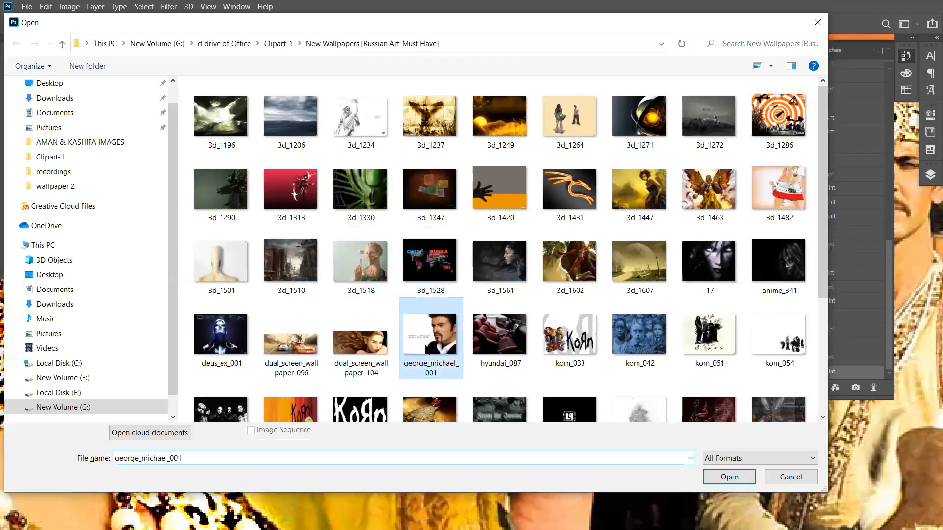
double_click(428, 351)
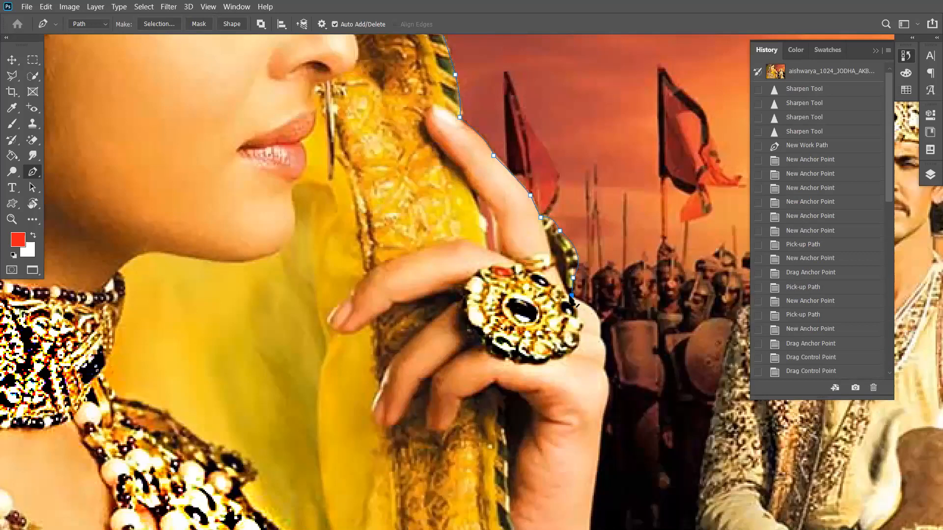
Resume the veil picture's path and trace the upper back of the hand beside the ring with curved points, removing their outgoing handles
click(573, 295)
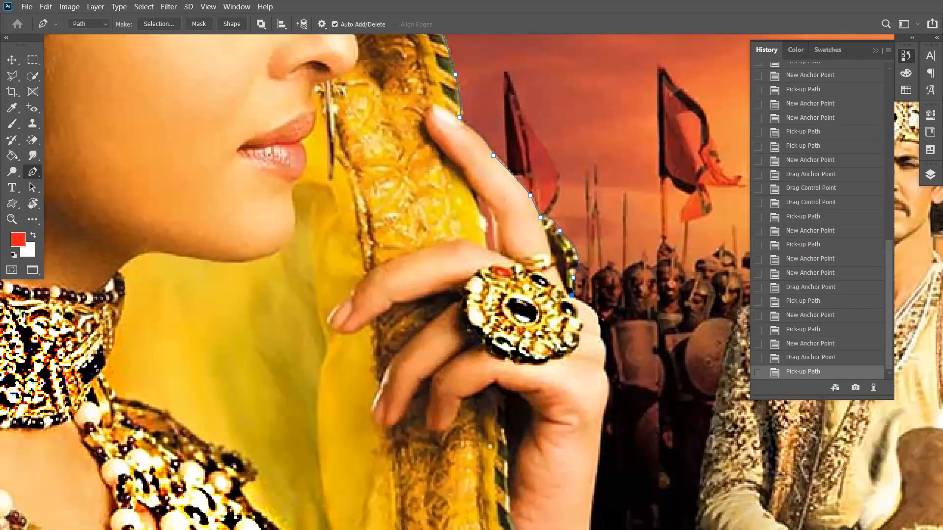
drag(600, 329, 594, 346)
alt+click(600, 329)
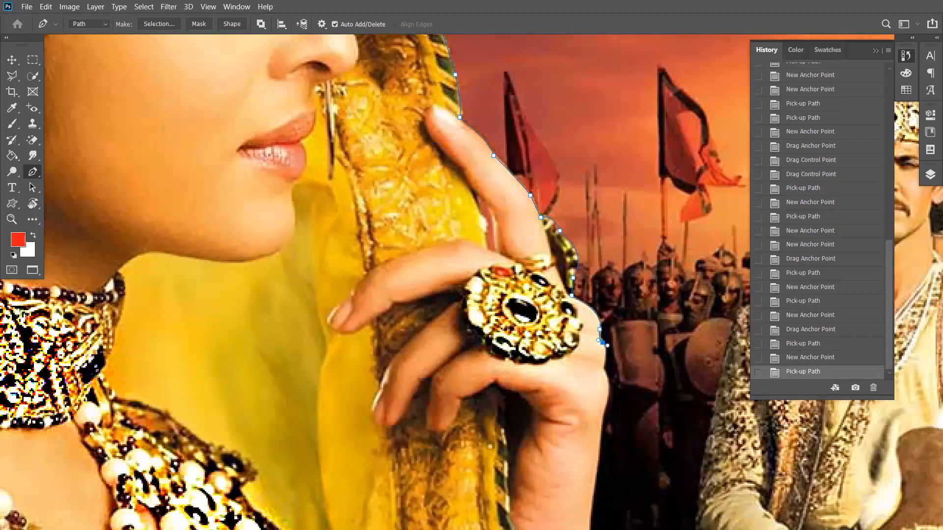
click(603, 344)
alt+click(603, 344)
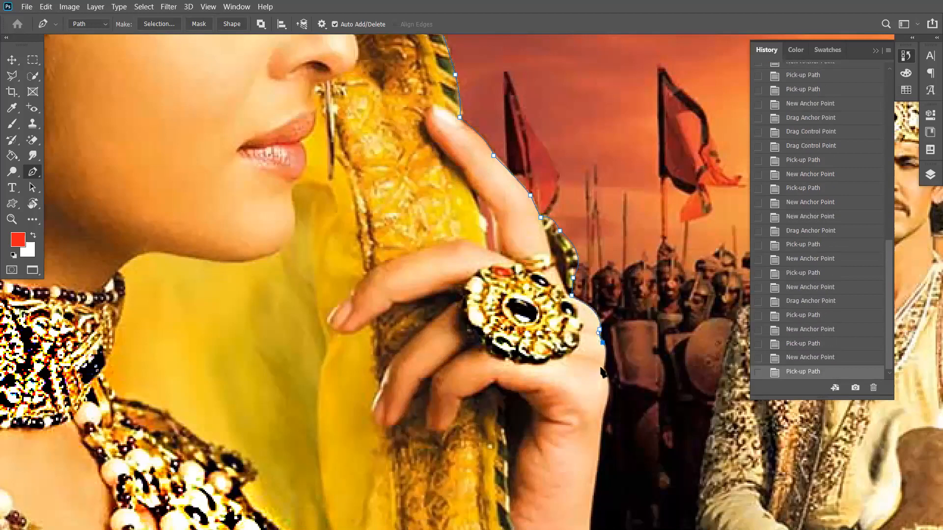
Trace the path around the lower knuckle of the hand, undo the extra anchor point, and remove the last curved point's outgoing handle
drag(598, 377, 607, 400)
alt+click(603, 369)
click(606, 422)
key(ctrl+z)
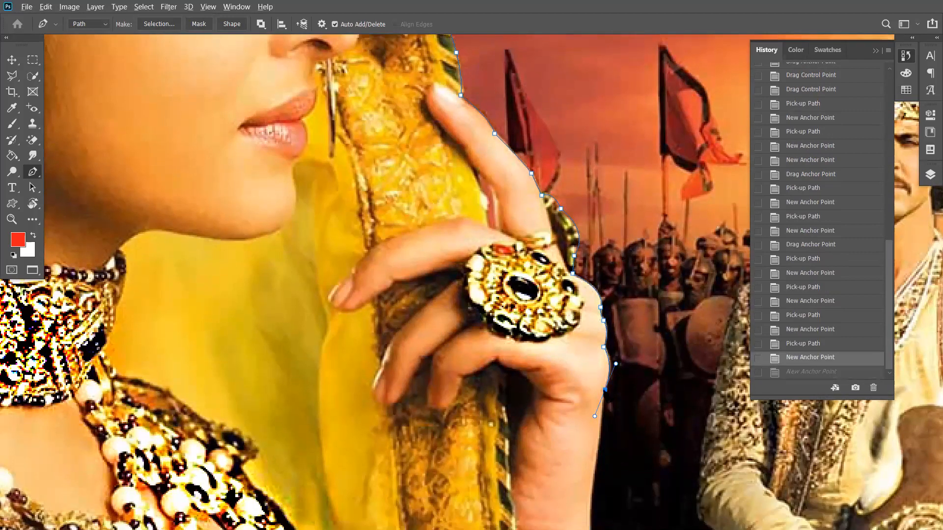
click(605, 389)
drag(605, 390, 585, 272)
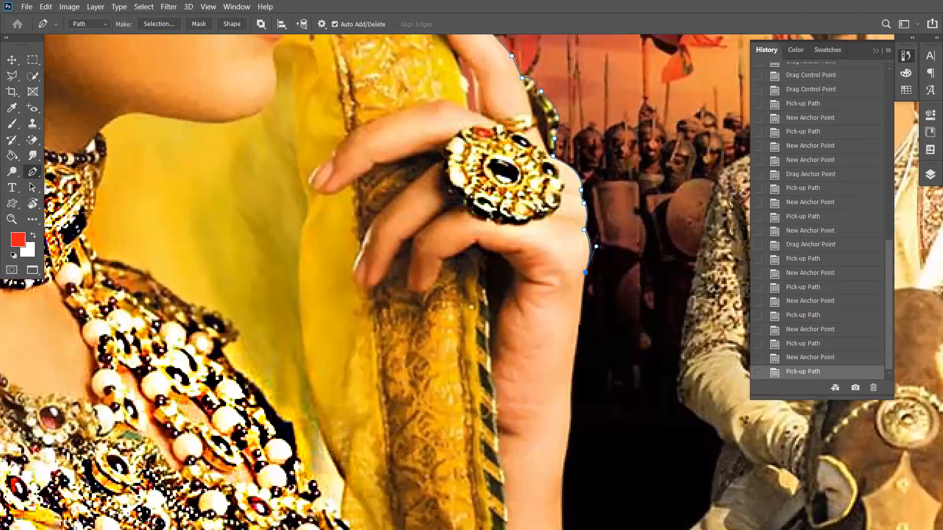
Extend the path down the upper wrist with curved anchor points, removing outgoing handles and nudging the last point onto the skin edge
drag(575, 332, 579, 306)
click(577, 338)
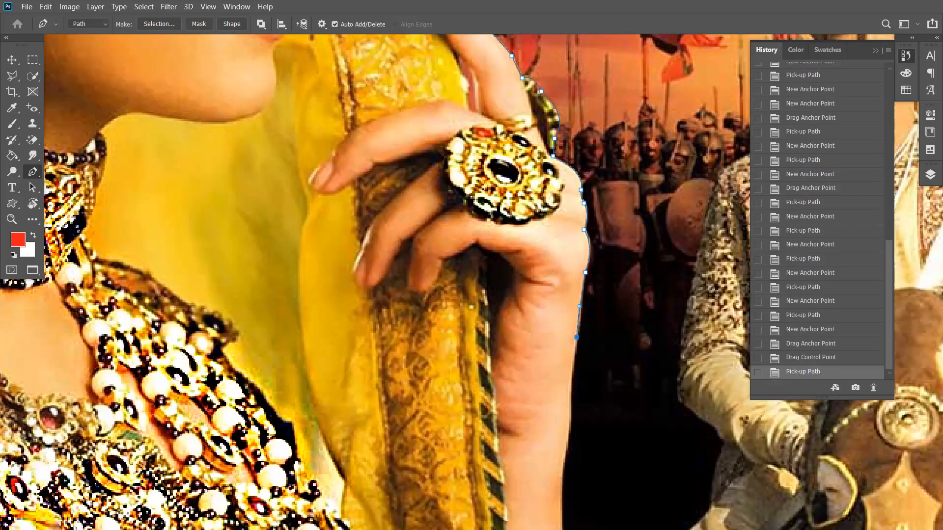
drag(569, 394, 558, 462)
click(569, 394)
click(565, 444)
key(Right)
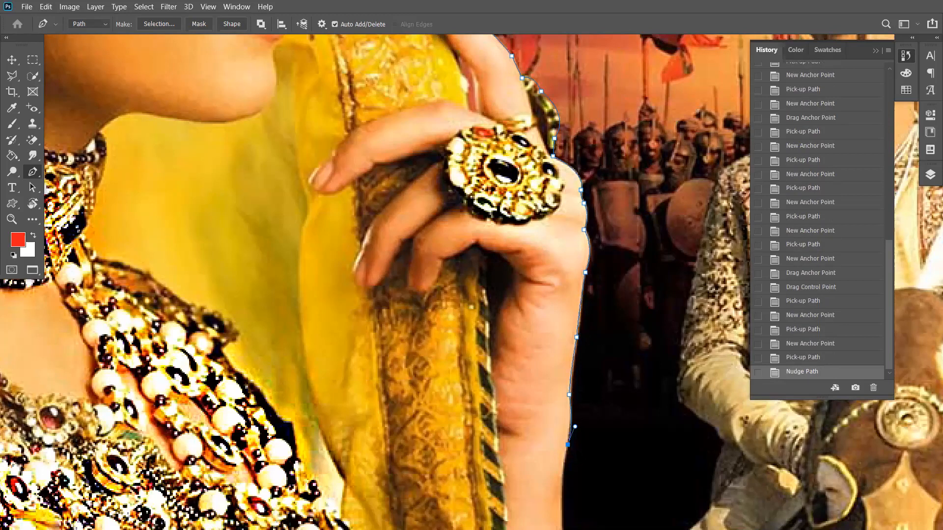
key(Left)
Continue the path down the lower forearm to the top of the bangles, removing the curved point's outgoing handle
drag(556, 429, 545, 288)
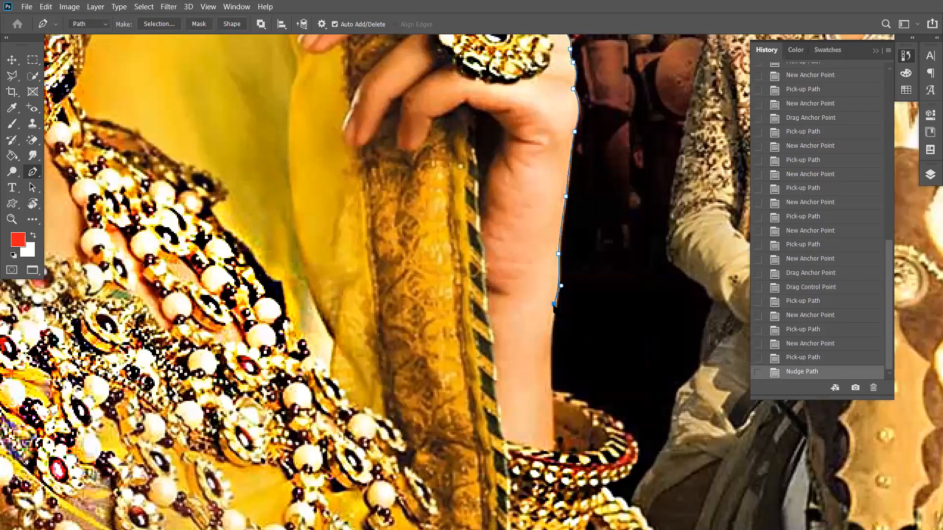
drag(550, 360, 546, 368)
alt+click(550, 360)
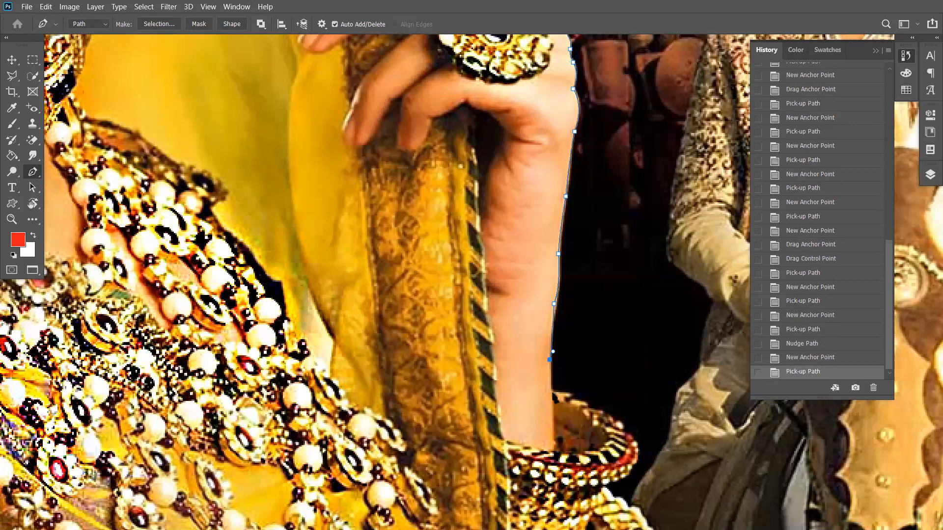
click(550, 389)
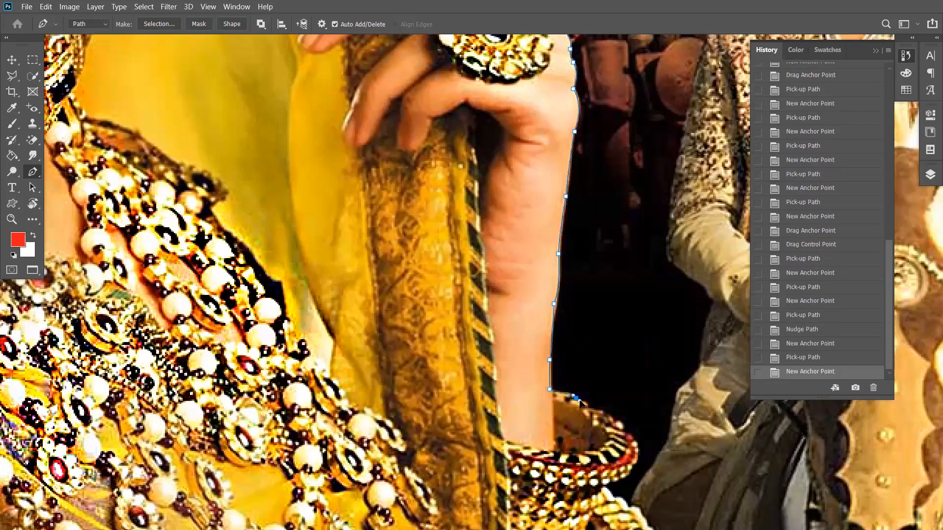
Extend the path from the forearm across the top of the upper bangle and down to the notch beneath its rim
click(575, 398)
drag(576, 398, 582, 401)
click(592, 406)
click(613, 457)
click(605, 488)
Trace the lower bangle's outer edge from the notch to the picture's bottom edge with curved points, removing their outgoing handles
scroll(603, 330, down, 5)
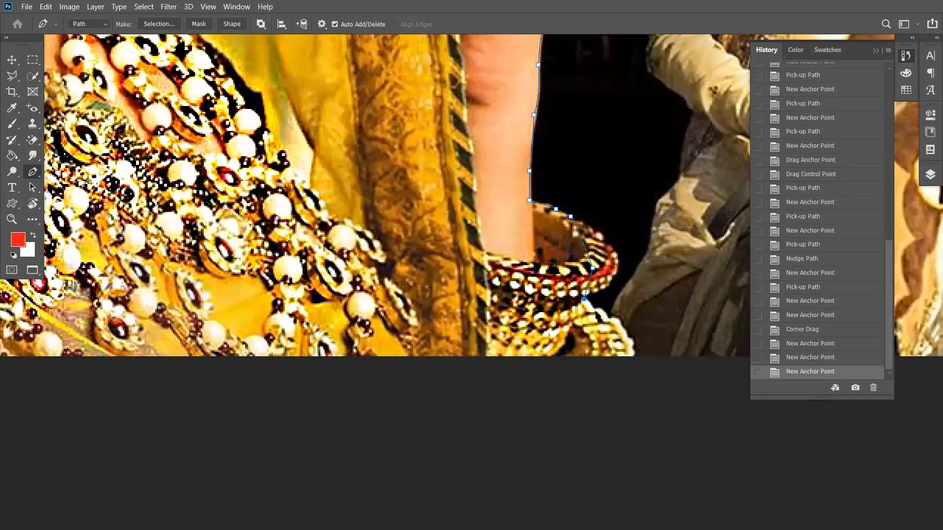
click(592, 301)
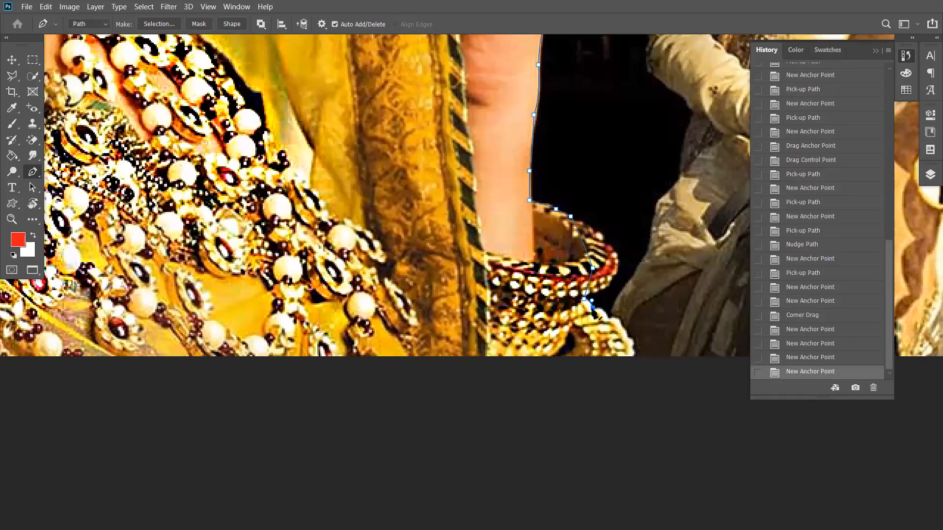
click(592, 301)
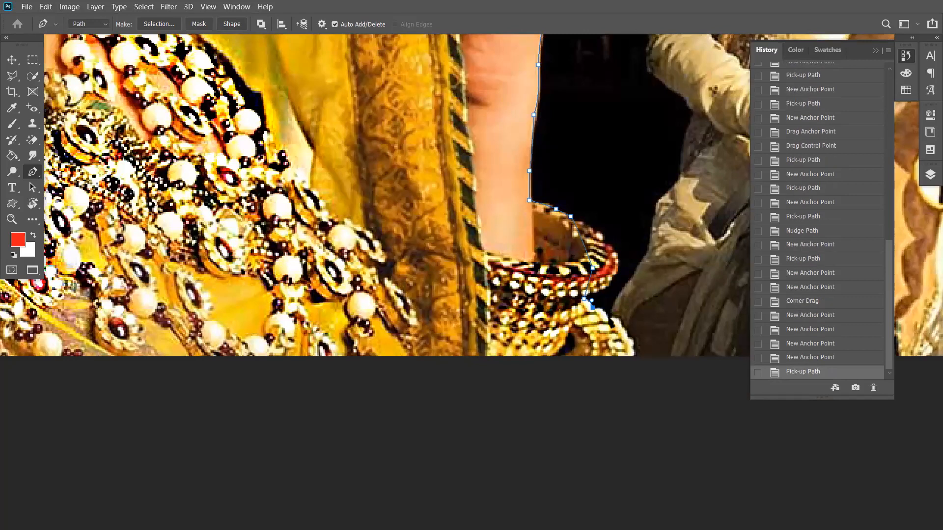
drag(609, 318, 630, 344)
click(609, 319)
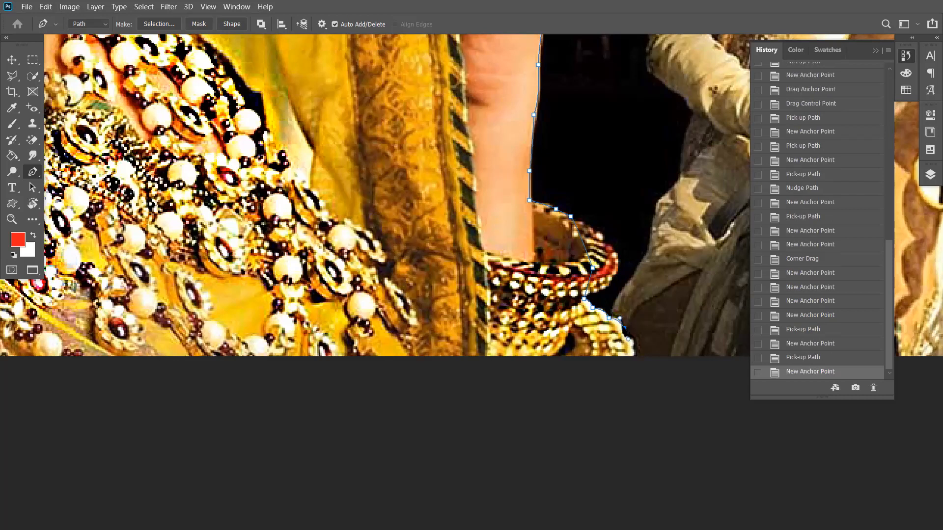
click(624, 328)
click(633, 351)
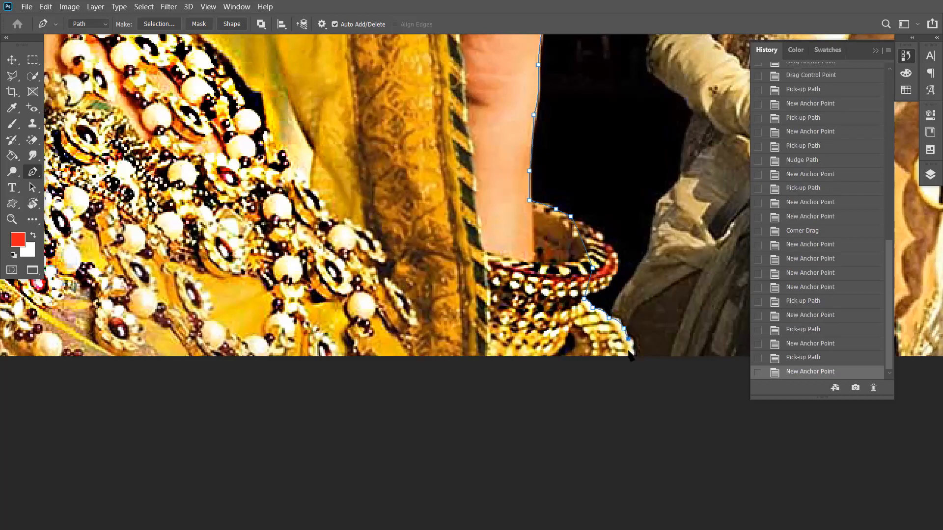
Carry the path just below the picture's bottom edge and along it to the bottom-left corner
drag(632, 357, 633, 362)
click(634, 364)
click(633, 362)
drag(498, 403, 752, 372)
click(595, 301)
Run the path outside the picture's left and top edges and close it at the starting point above the veil
drag(577, 174, 401, 326)
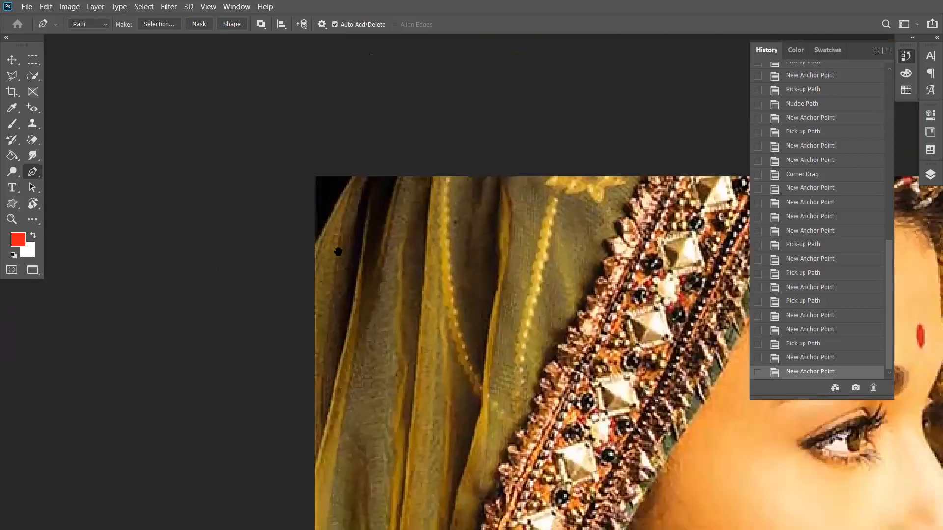
click(312, 248)
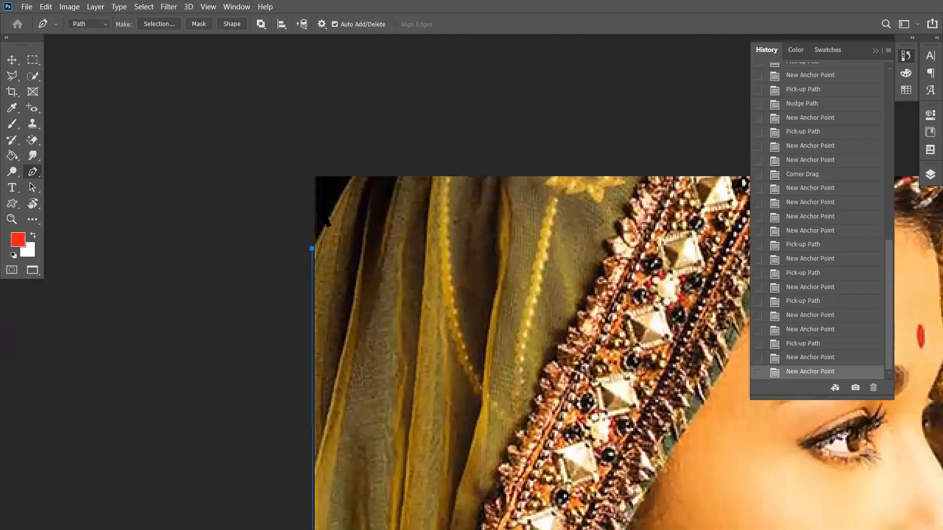
drag(357, 174, 43, 183)
click(353, 176)
drag(659, 176, 444, 147)
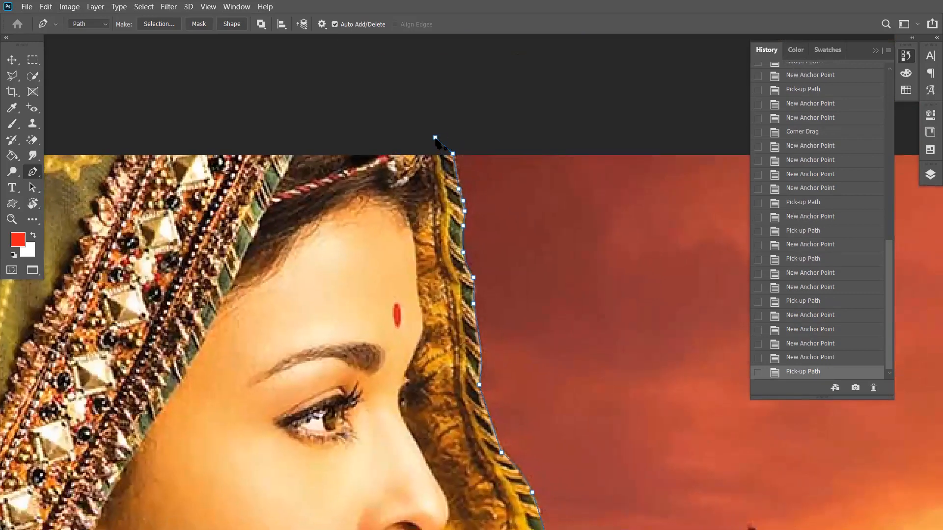
click(444, 149)
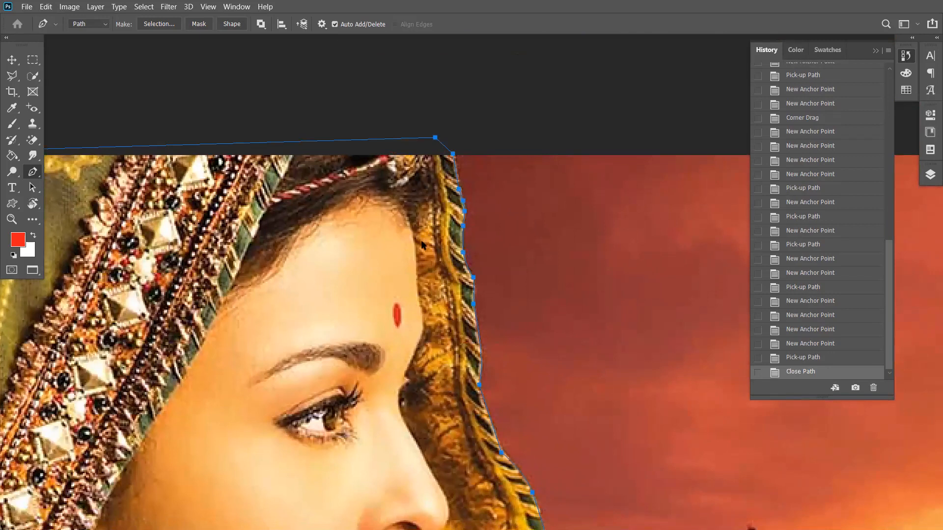
key(ctrl+0)
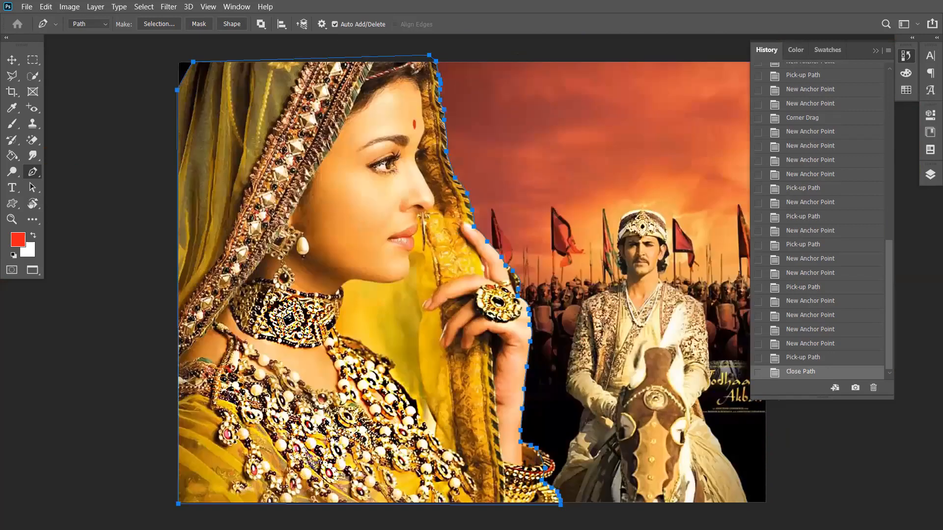
Move the misplaced upper-bangle anchor to the rim's lower edge and pull out the preceding point's handle to curve around the outer rim
key(ctrl+plus)
key(ctrl+plus)
key(ctrl+plus)
key(ctrl+plus)
key(ctrl+plus)
drag(402, 247, 396, 244)
scroll(396, 244, down, 15)
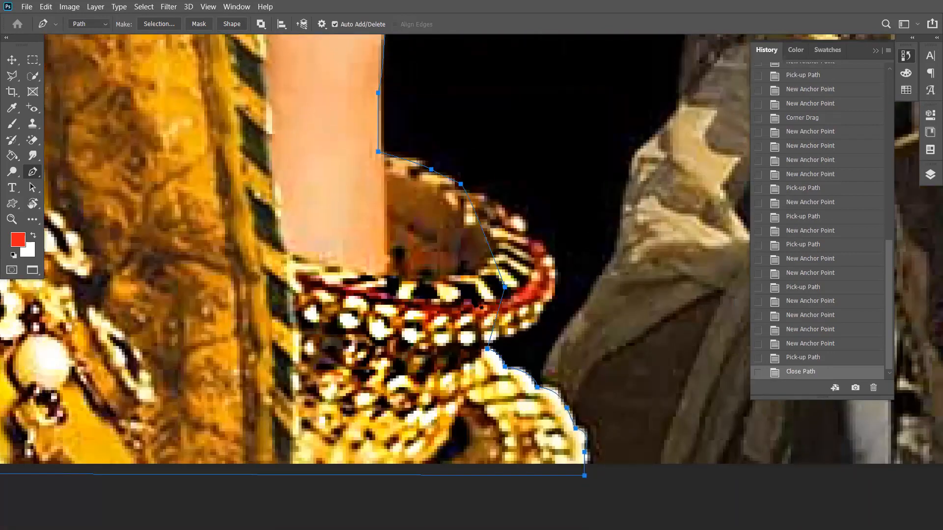
drag(505, 287, 505, 288)
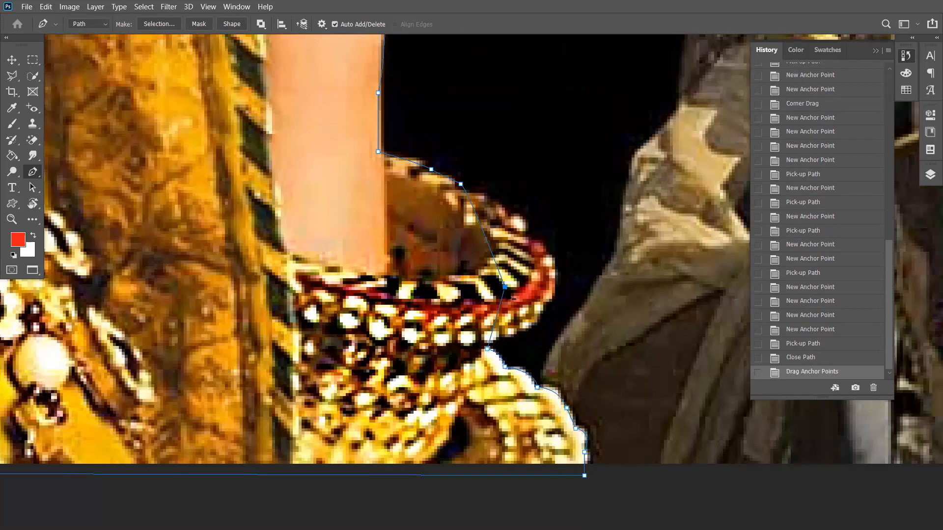
drag(505, 287, 528, 308)
click(528, 309)
key(ctrl+z)
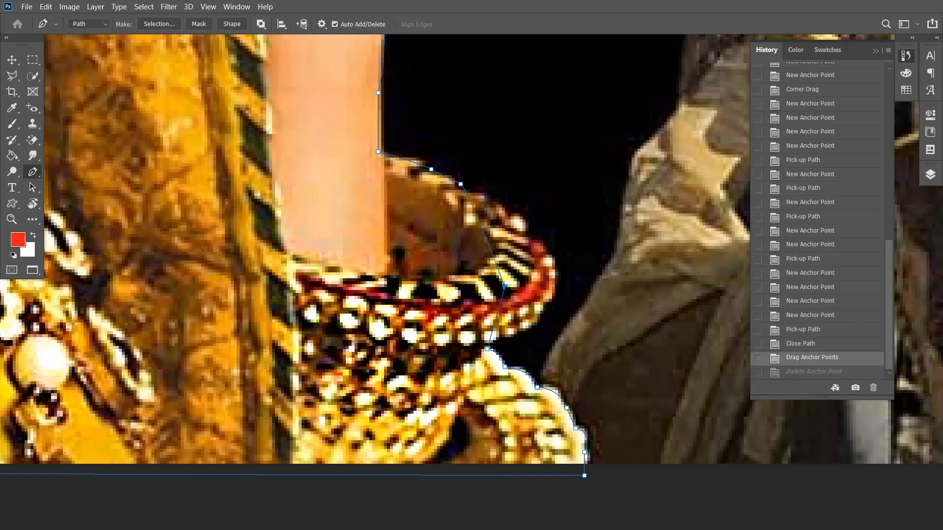
drag(505, 287, 502, 340)
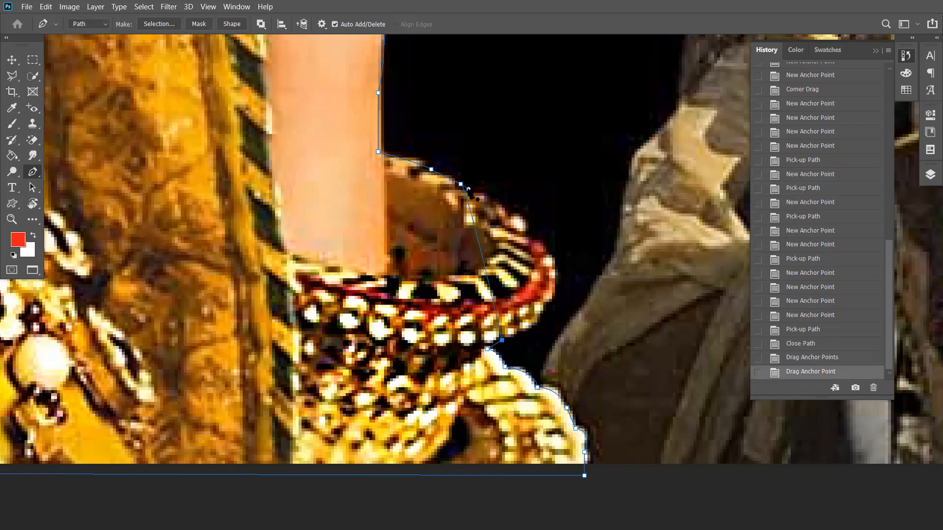
drag(469, 189, 619, 236)
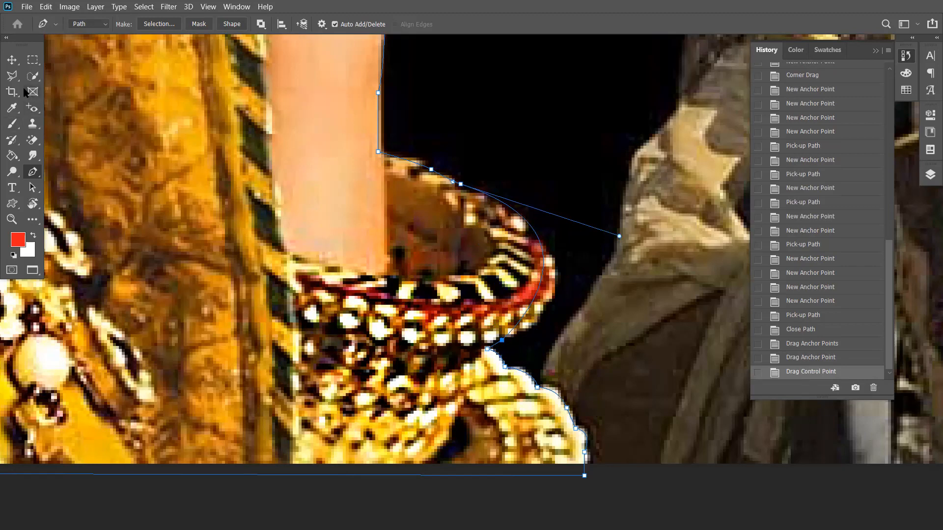
Add six anchor points along the curve around the upper bangle's outer rim with the Add Anchor Point tool
click(34, 173)
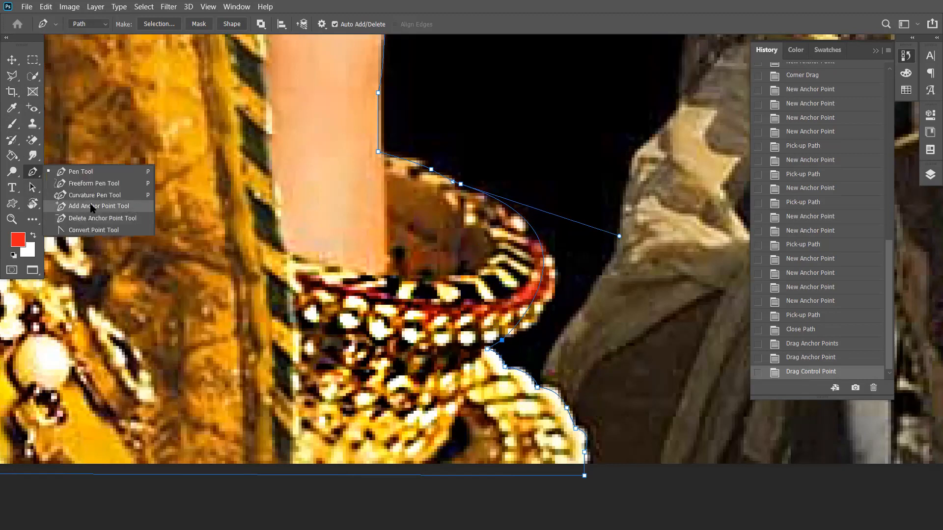
click(91, 207)
click(484, 193)
click(503, 203)
click(509, 216)
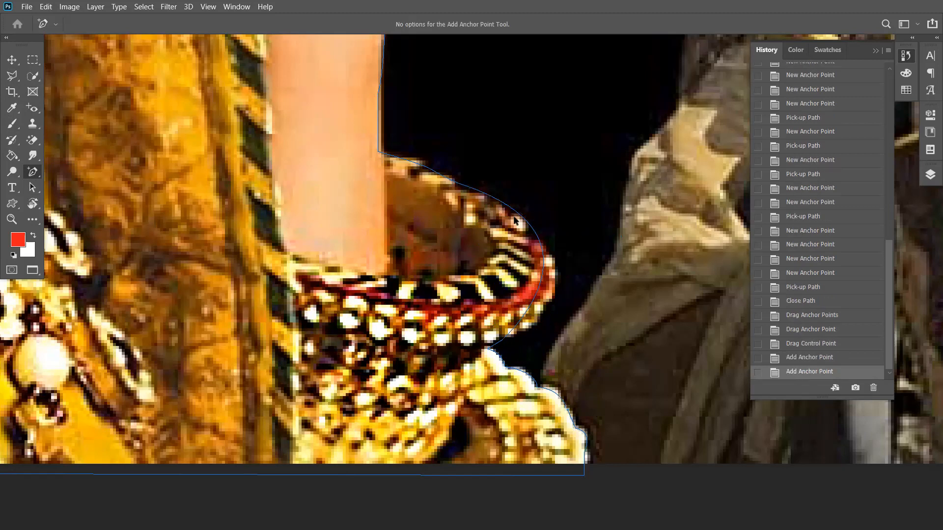
click(517, 212)
click(540, 241)
click(544, 269)
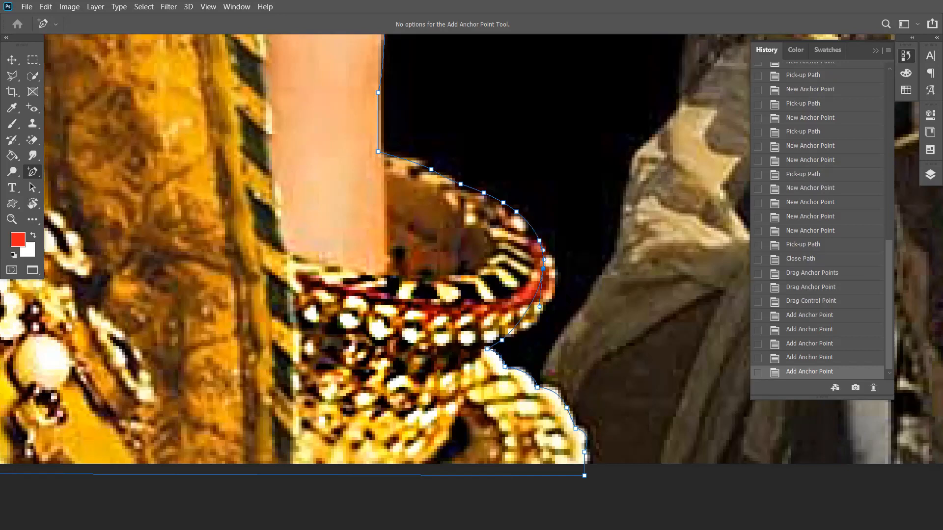
click(535, 298)
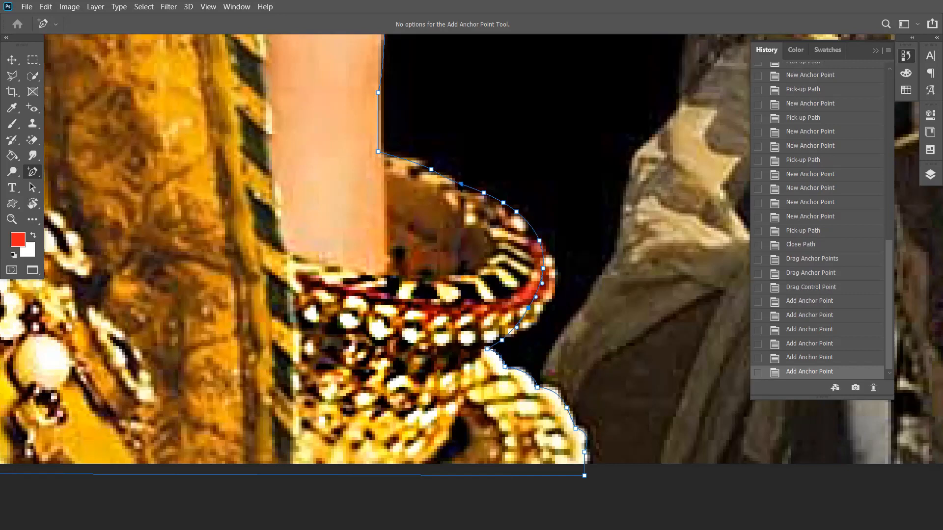
Shift the anchor points along the bangle's upper rim inward toward its beaded edge, undoing the deletion of one point
click(459, 182)
mouse_move(458, 181)
mouse_down()
mouse_move(459, 196)
mouse_move(452, 183)
mouse_up()
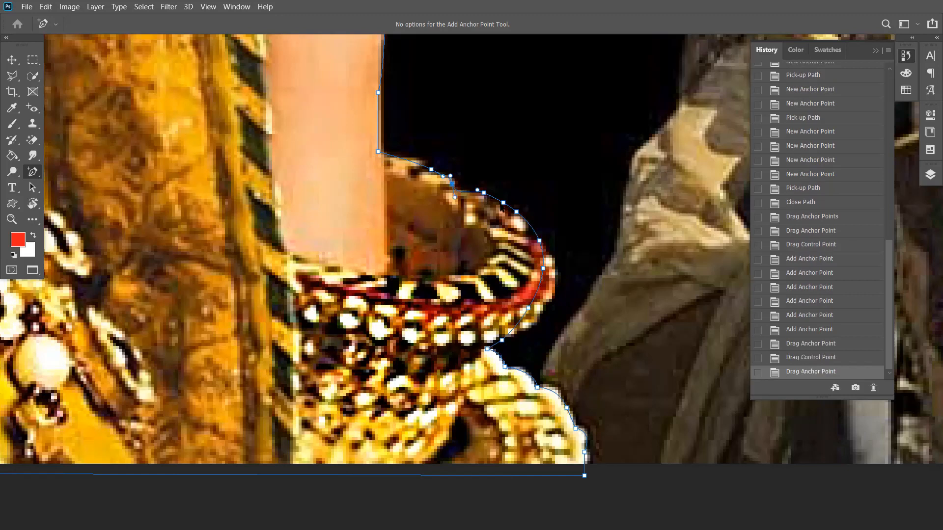
drag(504, 203, 490, 205)
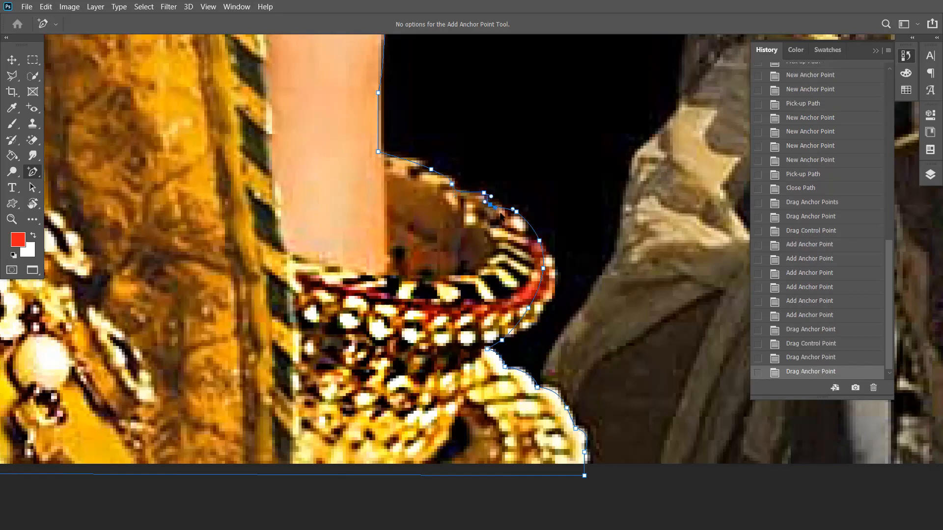
drag(495, 208, 515, 230)
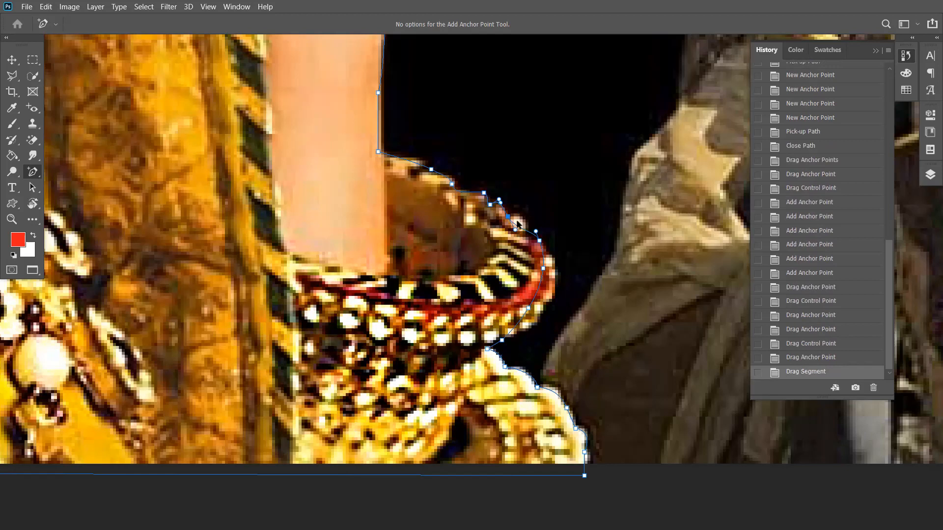
key(Delete)
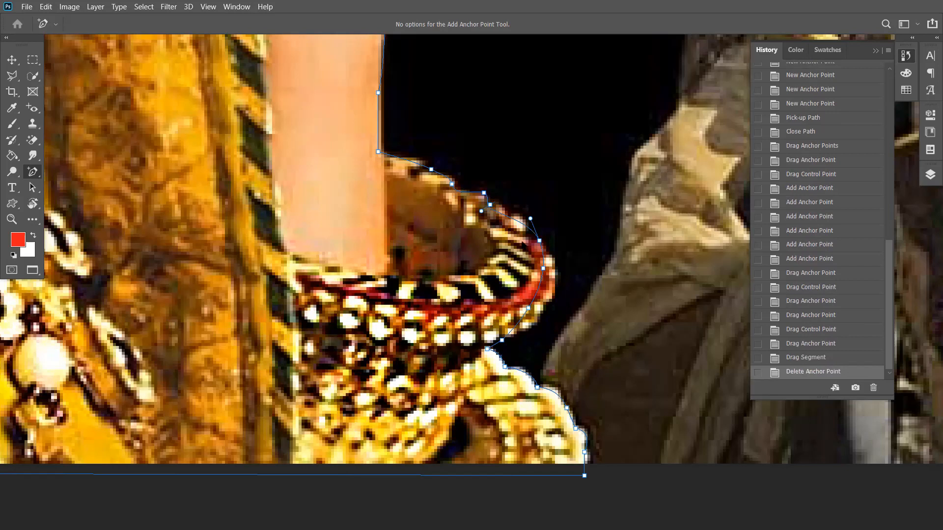
key(ctrl+z)
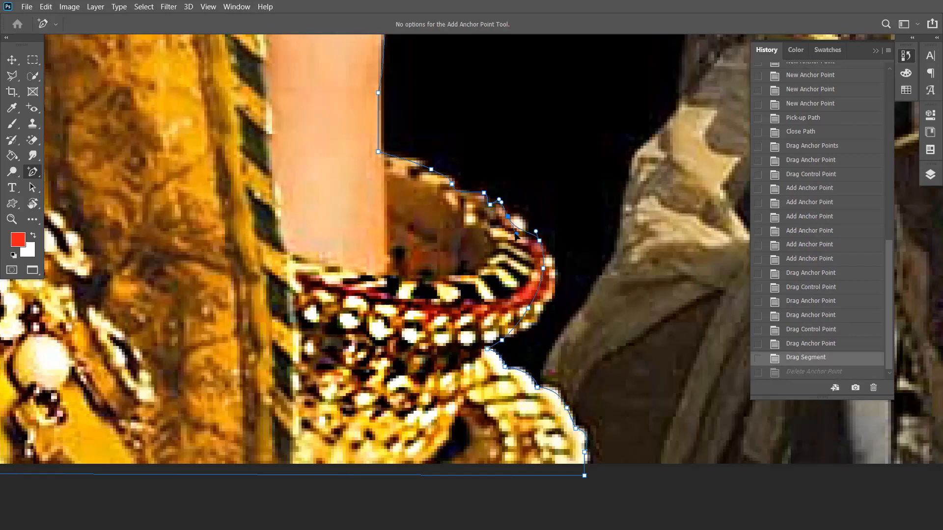
Adjust the direction handles of the anchor on the bangle's upper-right rim to curve the path over the outer bead
drag(516, 235, 524, 209)
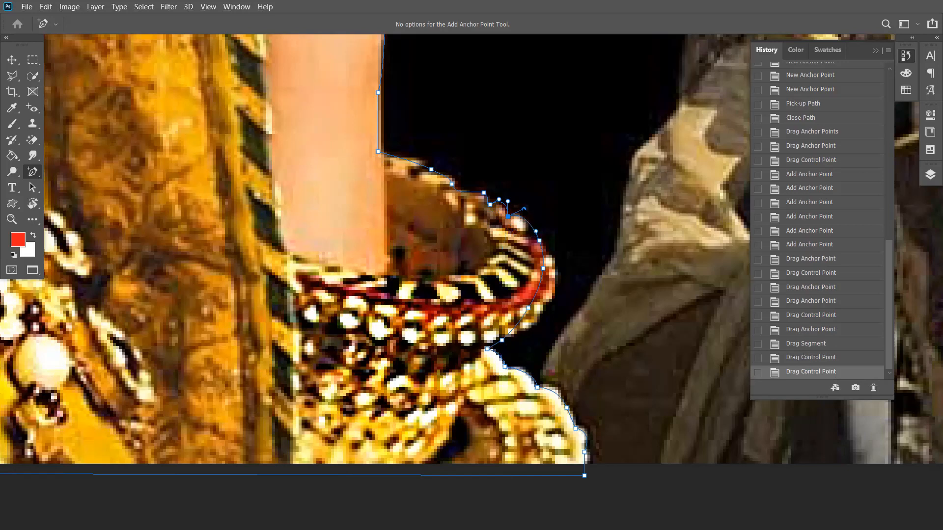
drag(524, 210, 526, 211)
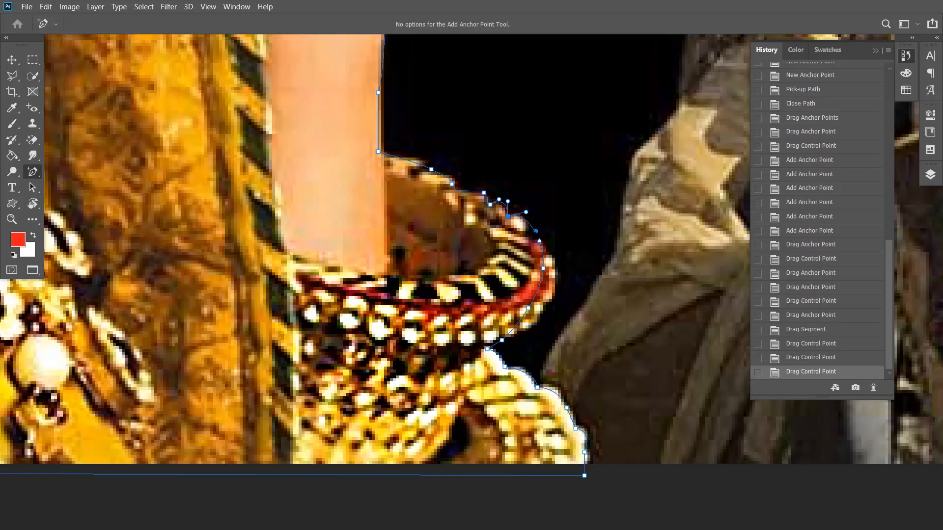
drag(526, 211, 522, 205)
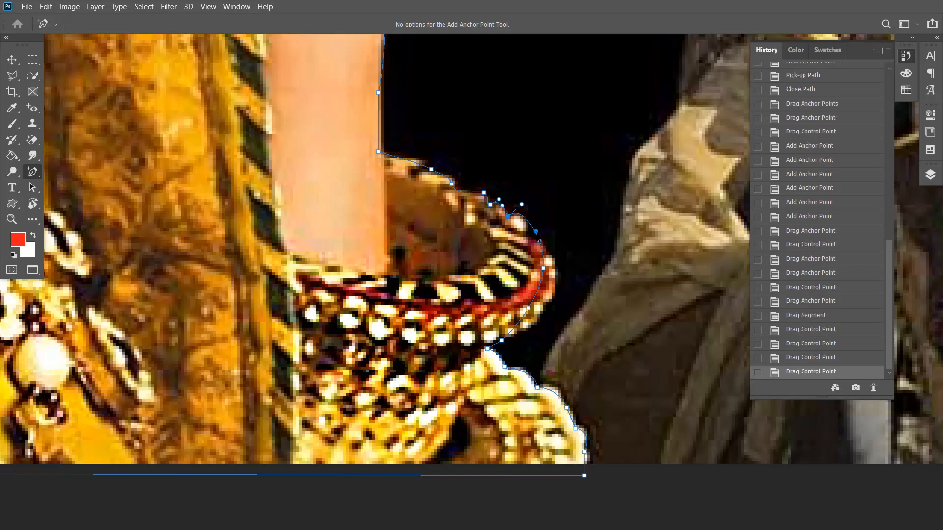
Reshape the pen path along the bangle's upper outer edge by repositioning its anchor point and curve handles
mouse_move(536, 232)
mouse_down()
mouse_move(525, 234)
mouse_move(531, 240)
mouse_up()
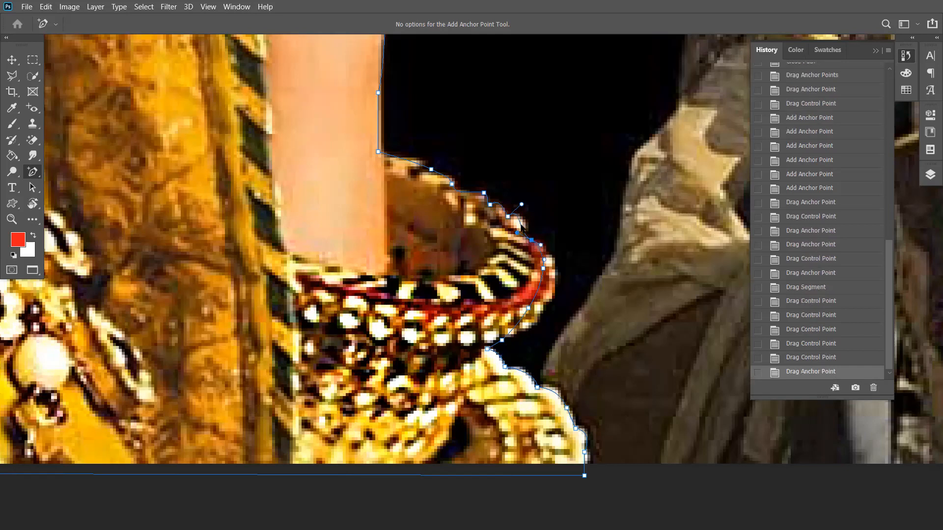
drag(517, 233, 525, 222)
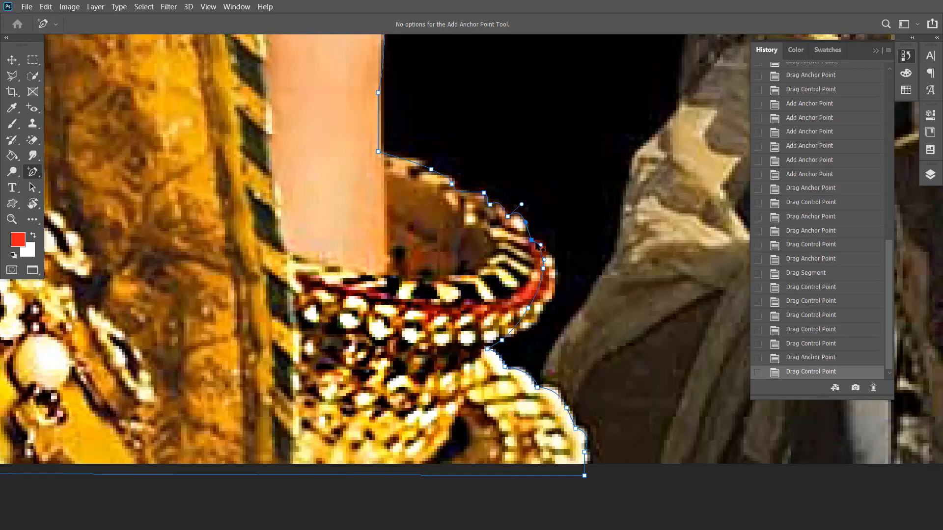
key(ctrl+z)
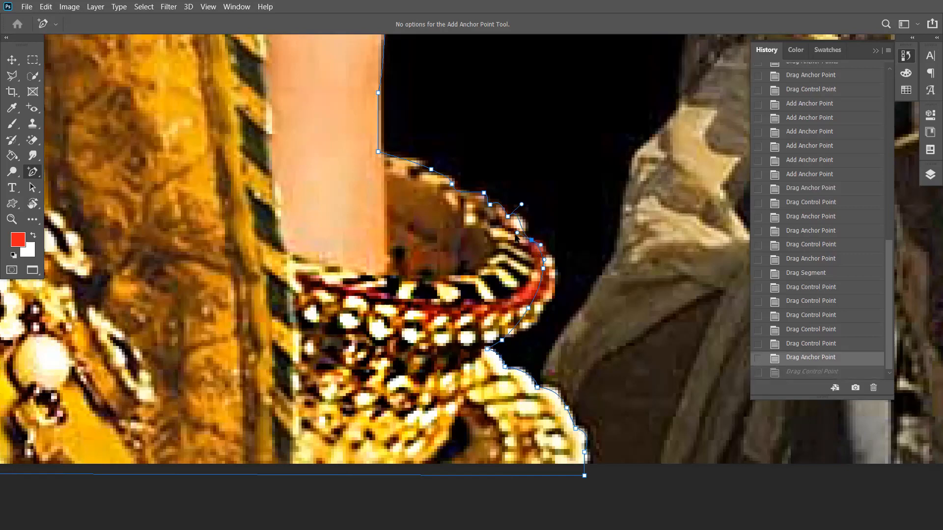
mouse_move(517, 232)
mouse_down()
mouse_move(517, 252)
mouse_move(516, 232)
mouse_up()
mouse_move(517, 232)
mouse_down()
mouse_move(514, 239)
mouse_move(529, 227)
mouse_up()
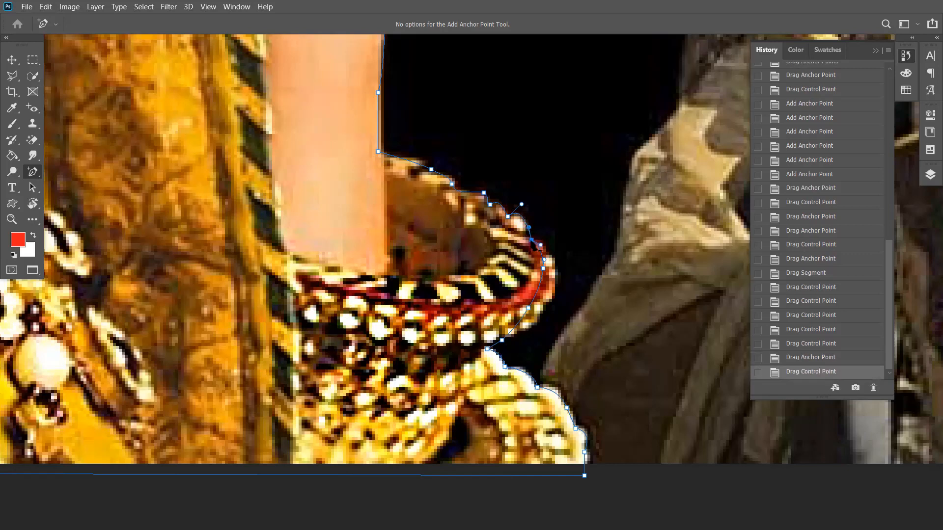
alt+click(529, 227)
key(ctrl+z)
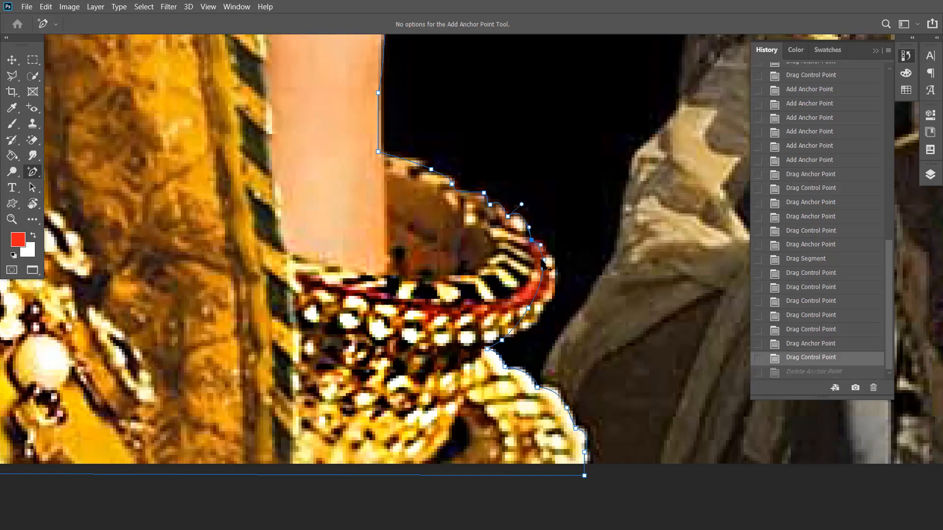
drag(529, 228, 556, 241)
Fit the path to the bangle's lower outer rim by adjusting its anchor and curve handle, and deselect the path
drag(543, 268, 556, 278)
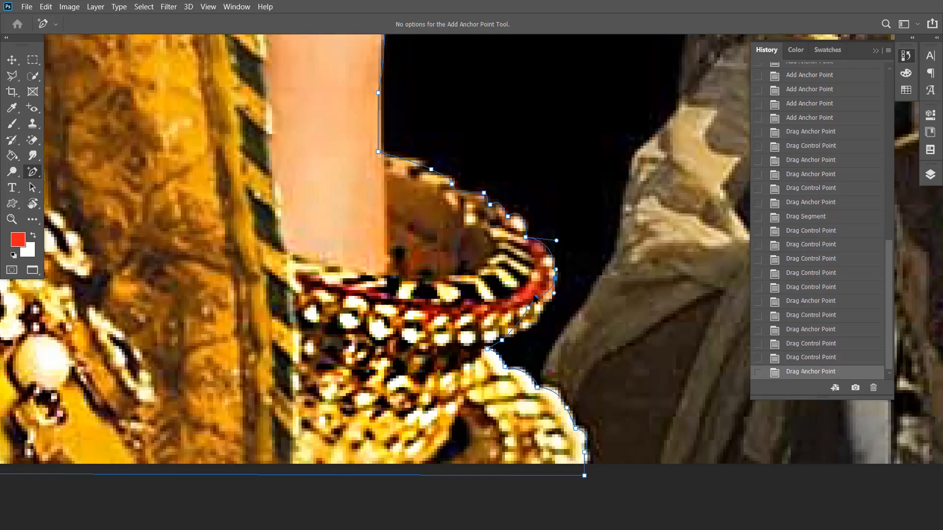
drag(535, 298, 542, 330)
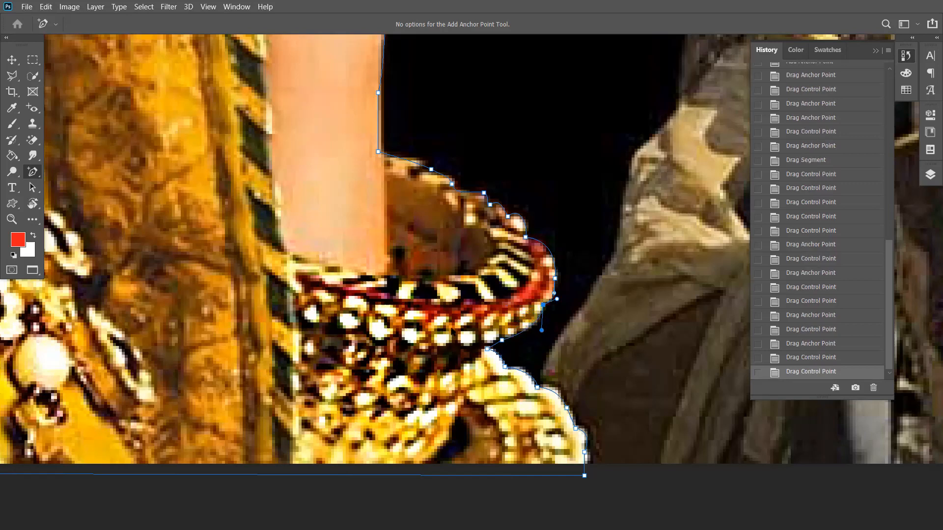
key(ctrl+0)
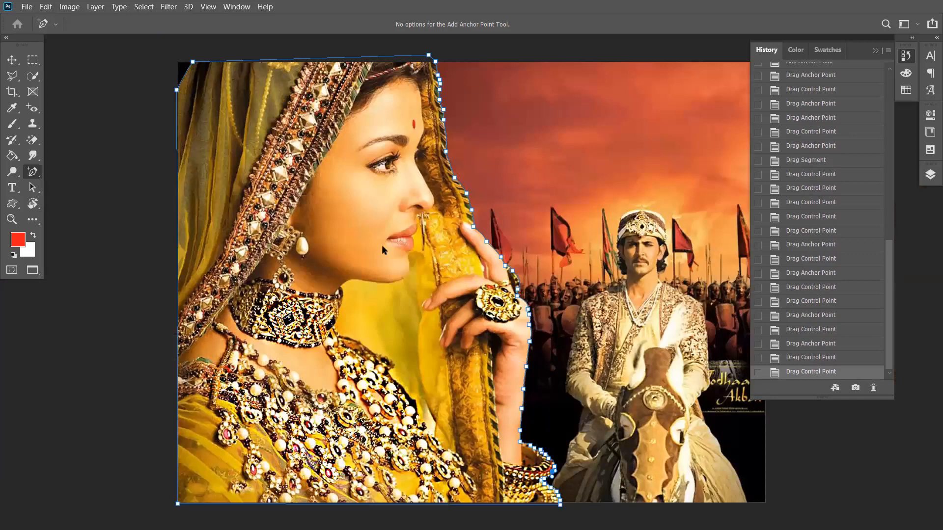
click(297, 285)
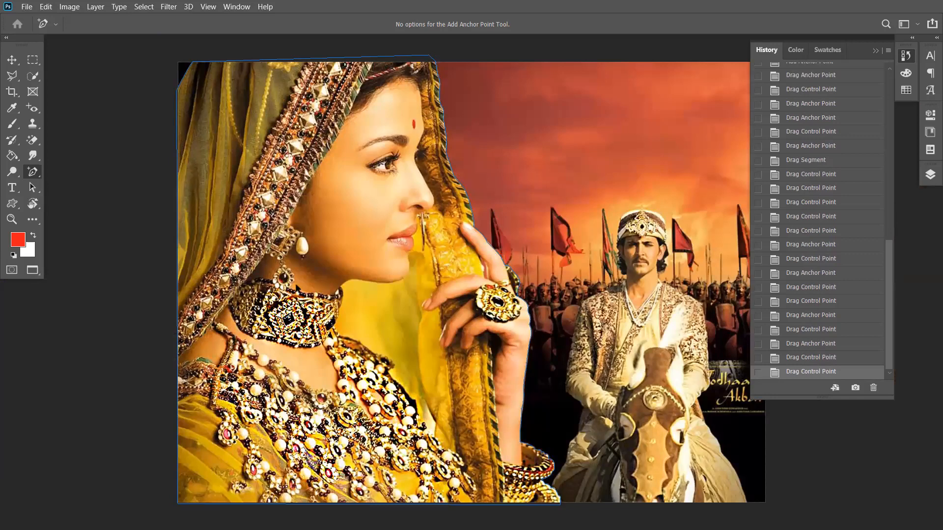
Convert the path around the woman into a new anti-aliased selection with a feather radius of 2 pixels
key(v)
key(f)
key(f)
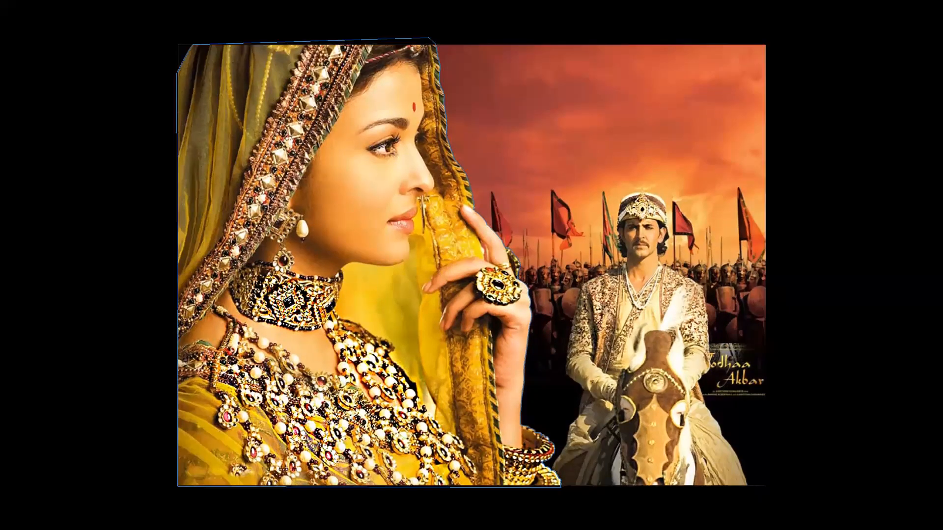
key(f)
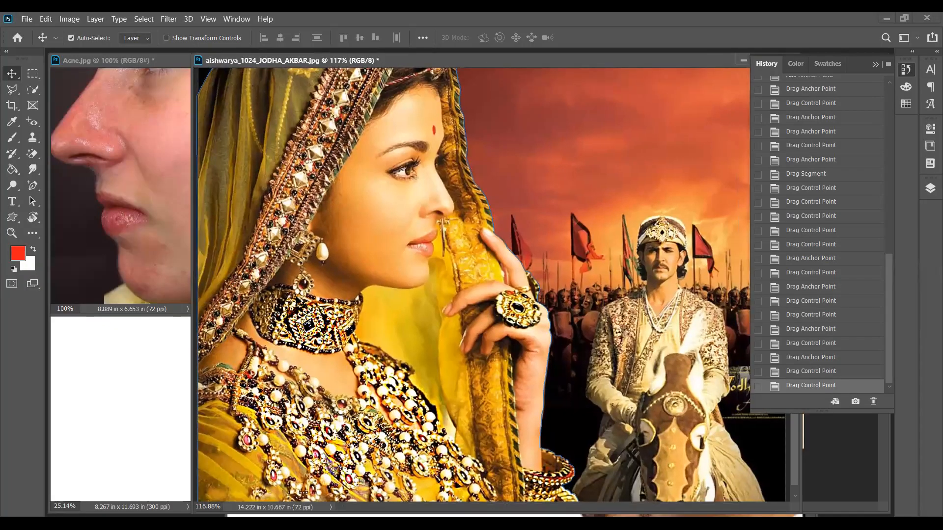
click(30, 190)
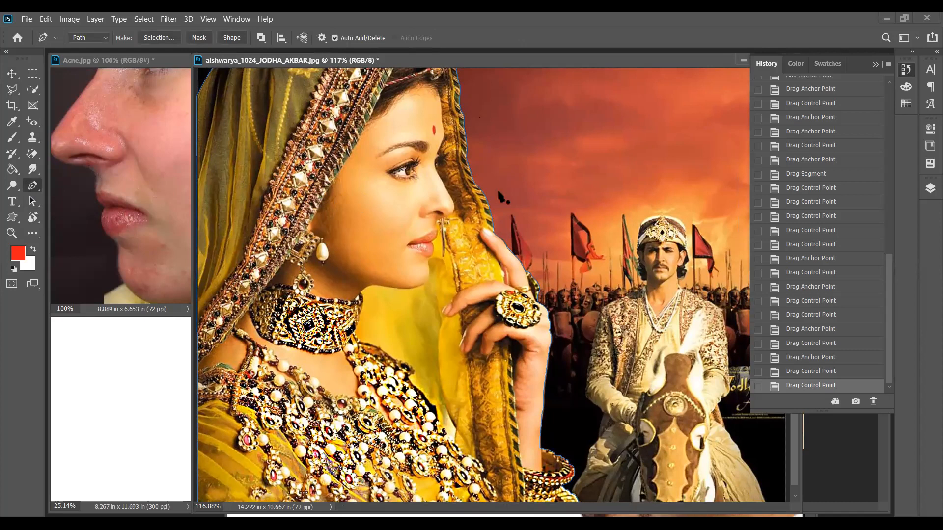
right_click(386, 222)
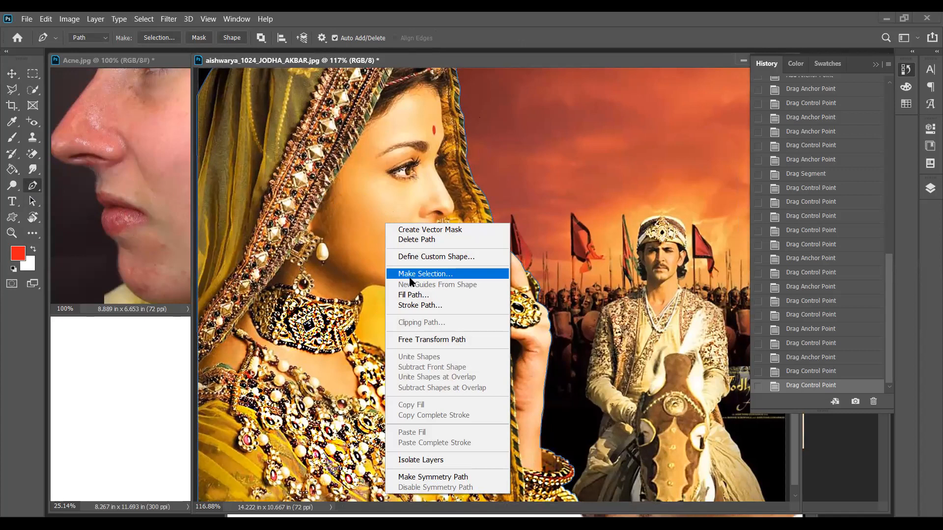
key(Return)
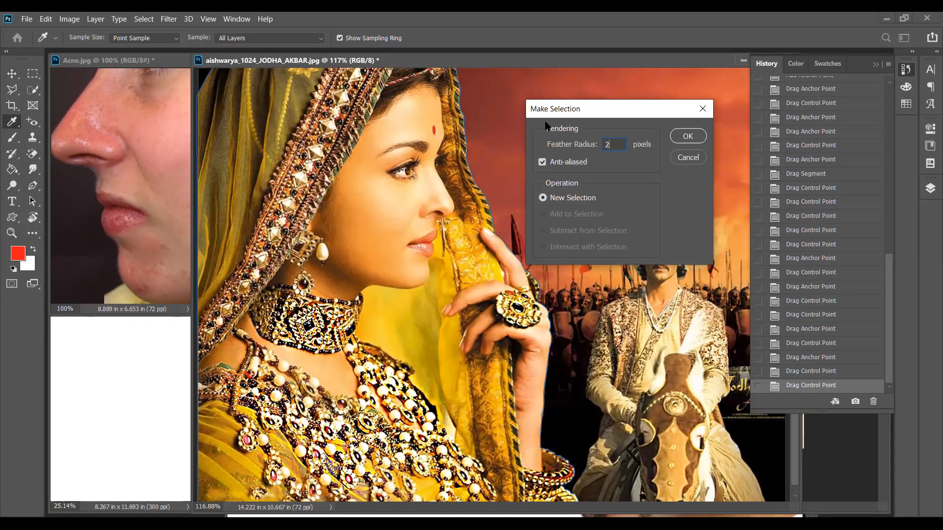
click(683, 137)
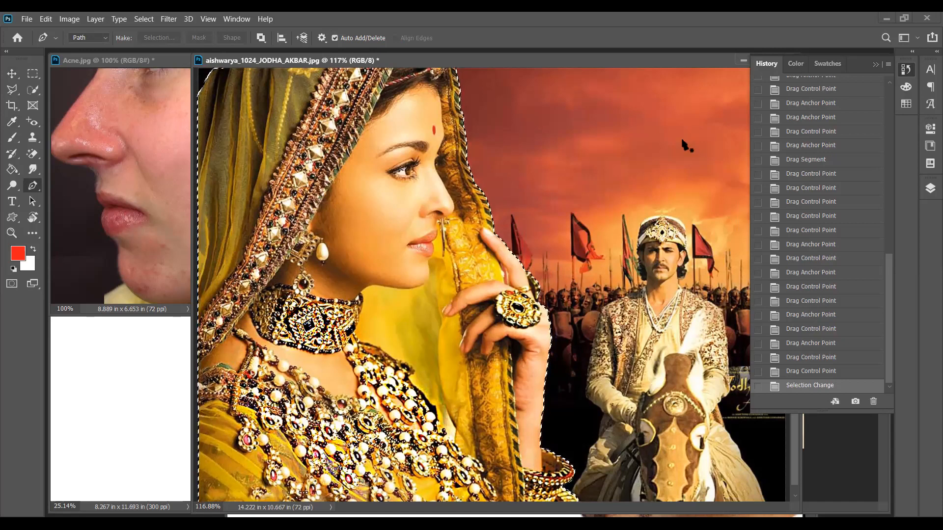
Paste the selected woman into the blank Untitled-1 document and show it full screen at 100%
click(88, 435)
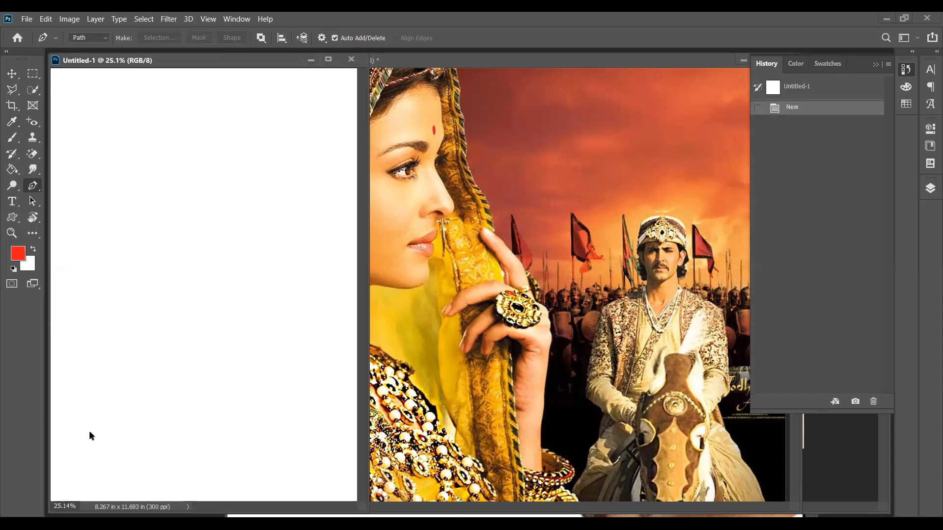
key(ctrl+v)
key(v)
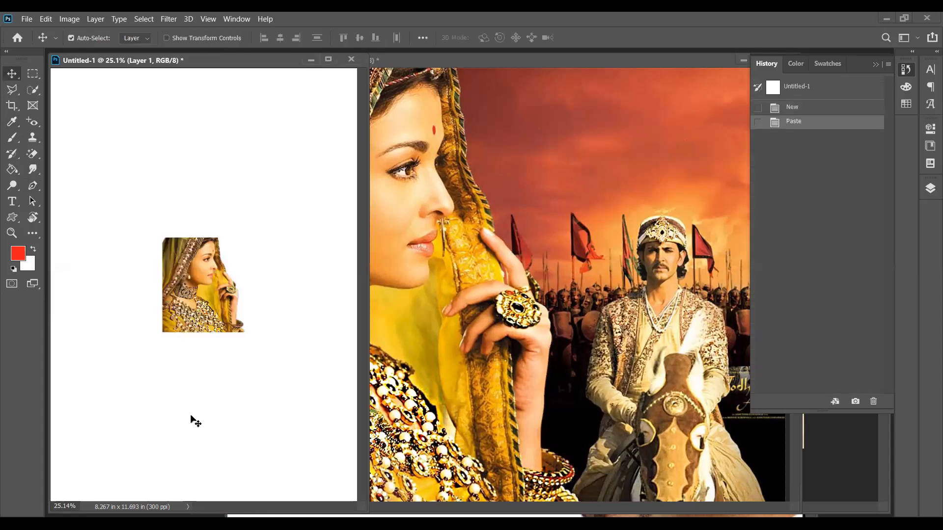
key(ctrl+1)
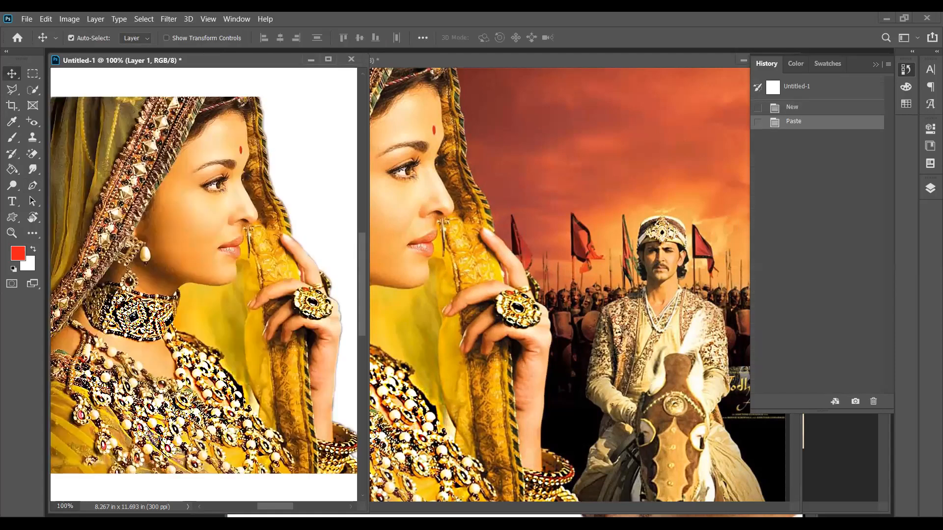
key(f)
drag(216, 278, 321, 299)
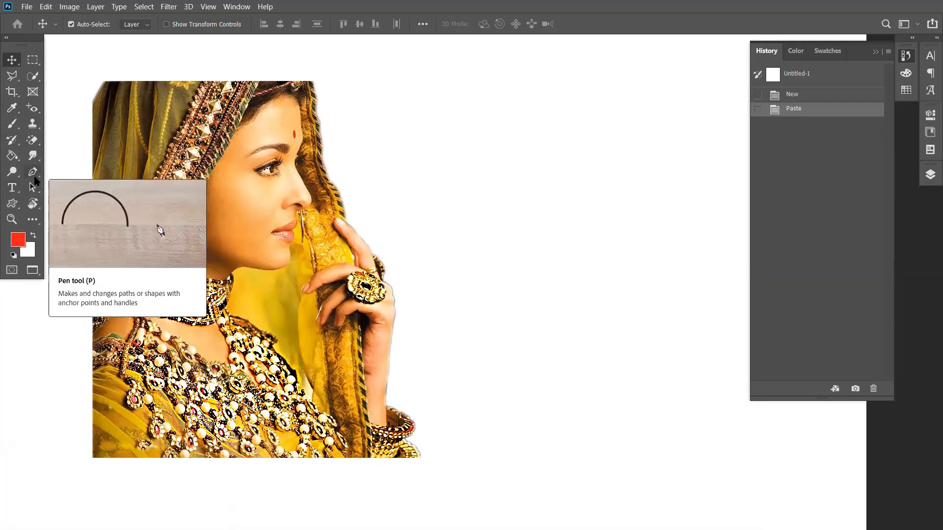
Set the Pen tool's drawing mode to Shape and switch to the Rectangle tool in Shape mode
drag(17, 208, 39, 207)
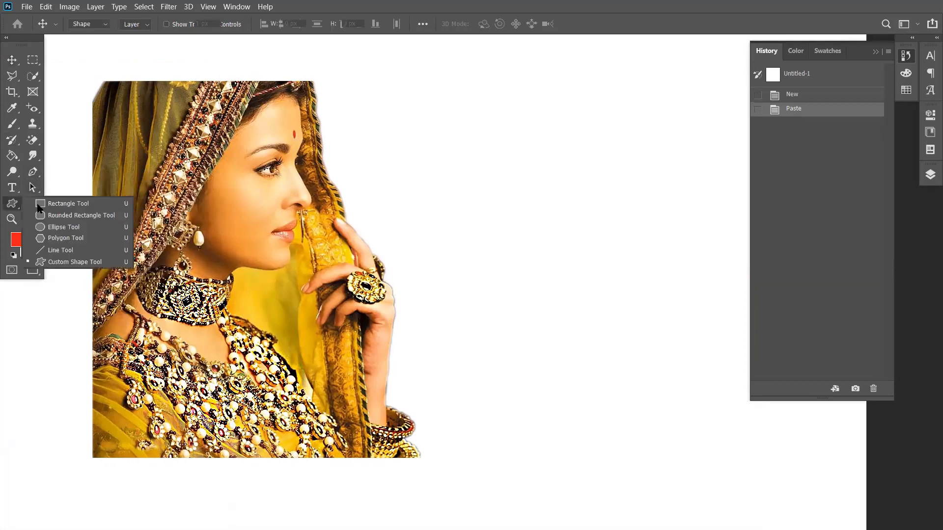
click(37, 204)
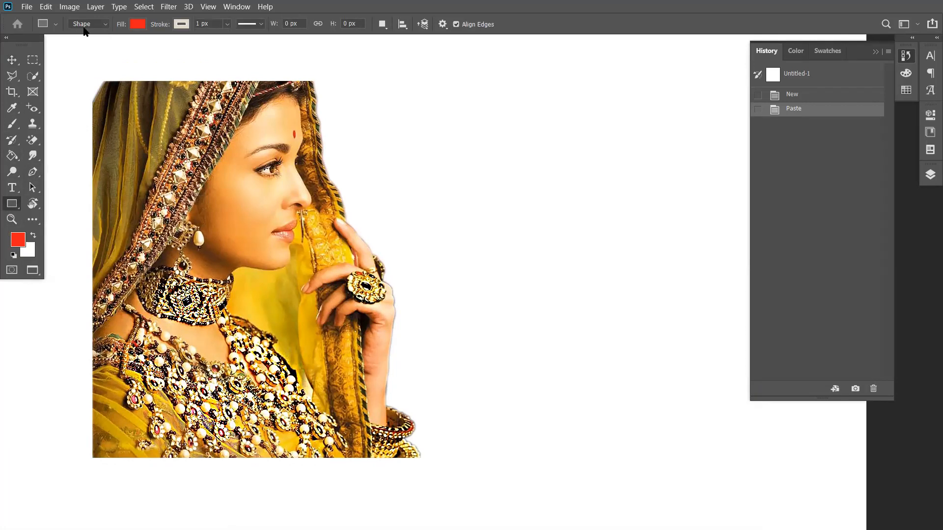
click(33, 172)
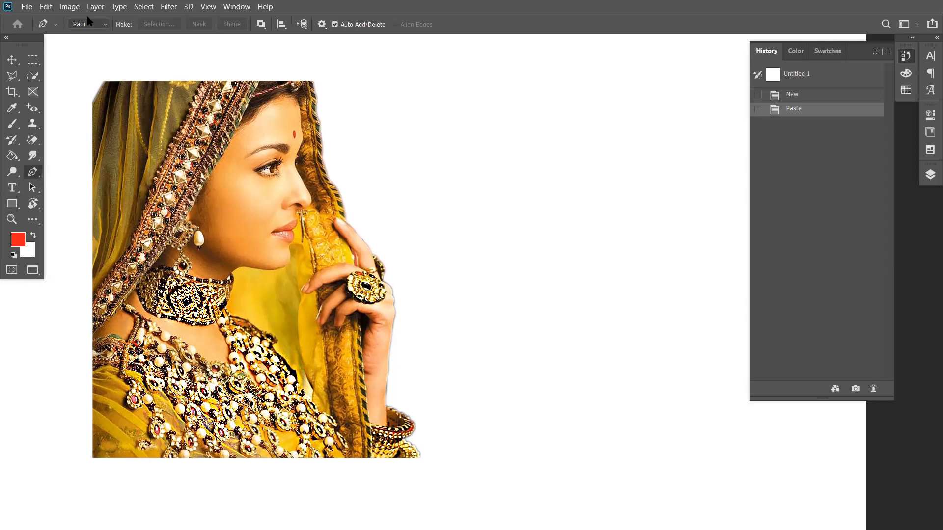
click(101, 25)
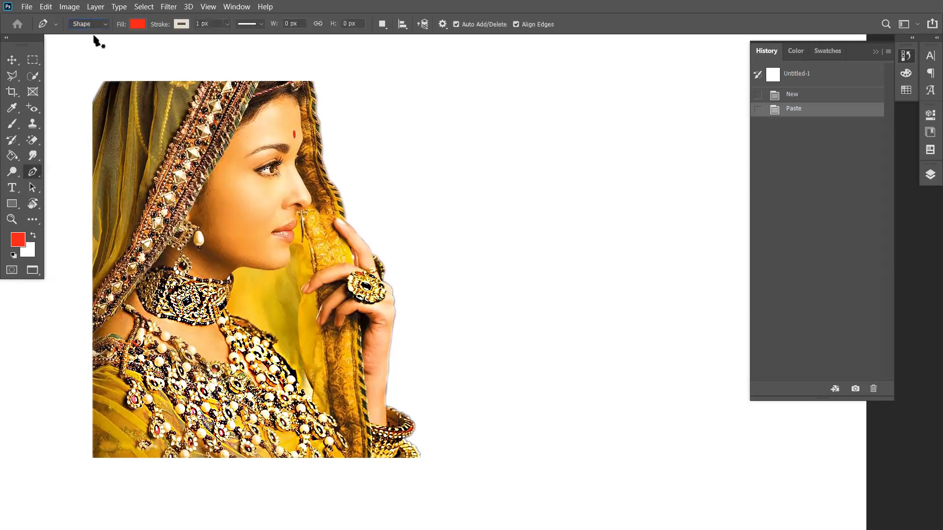
click(12, 204)
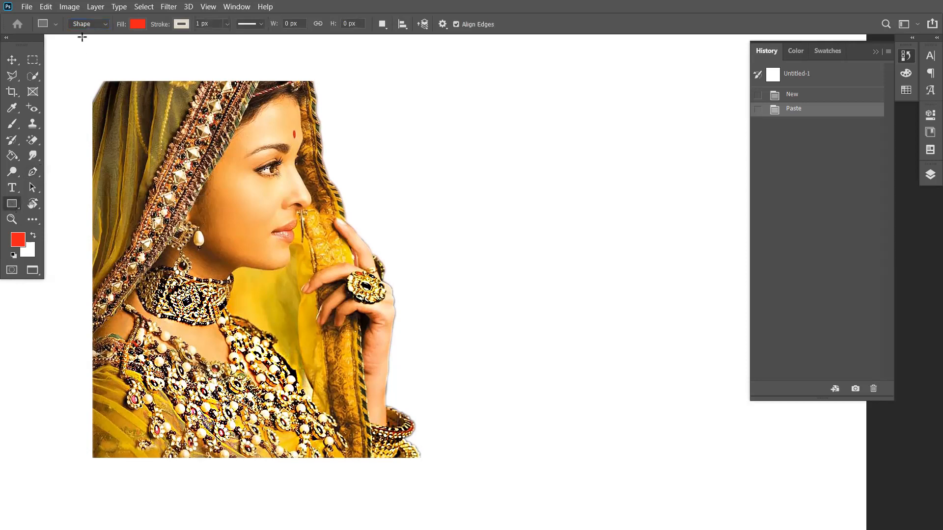
click(102, 27)
click(103, 27)
Set the Rectangle tool's stroke to no color
click(262, 26)
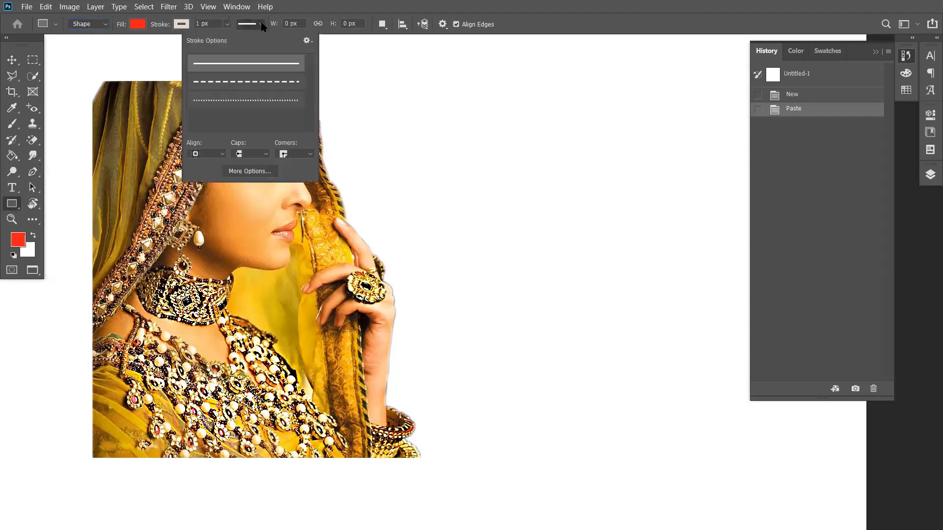
click(233, 28)
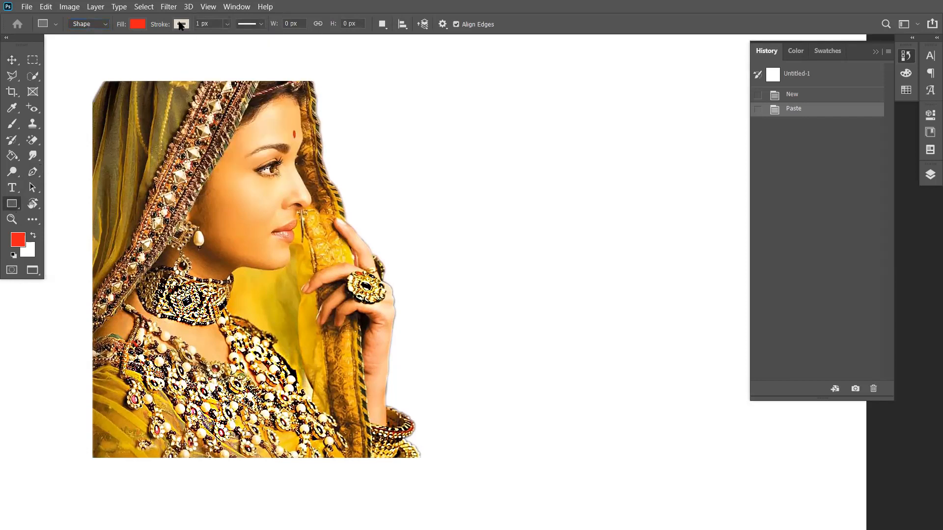
click(181, 25)
click(109, 49)
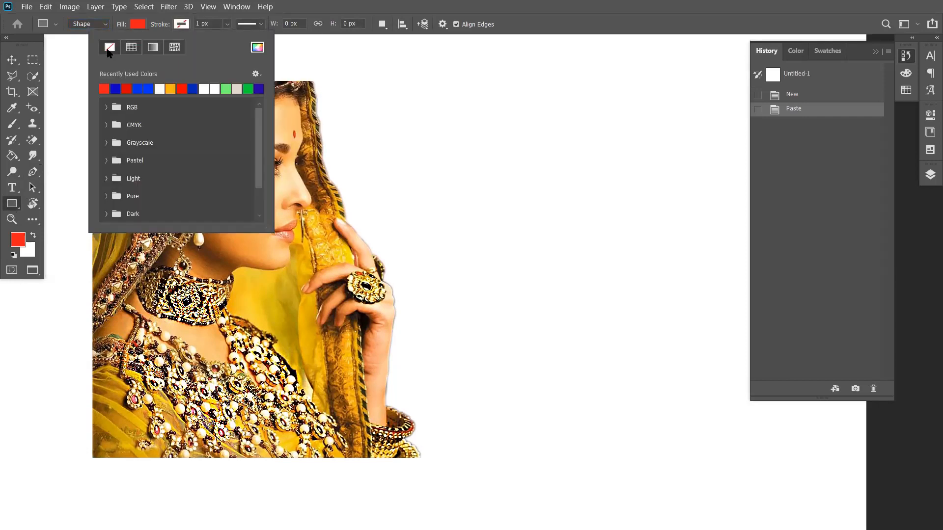
key(Return)
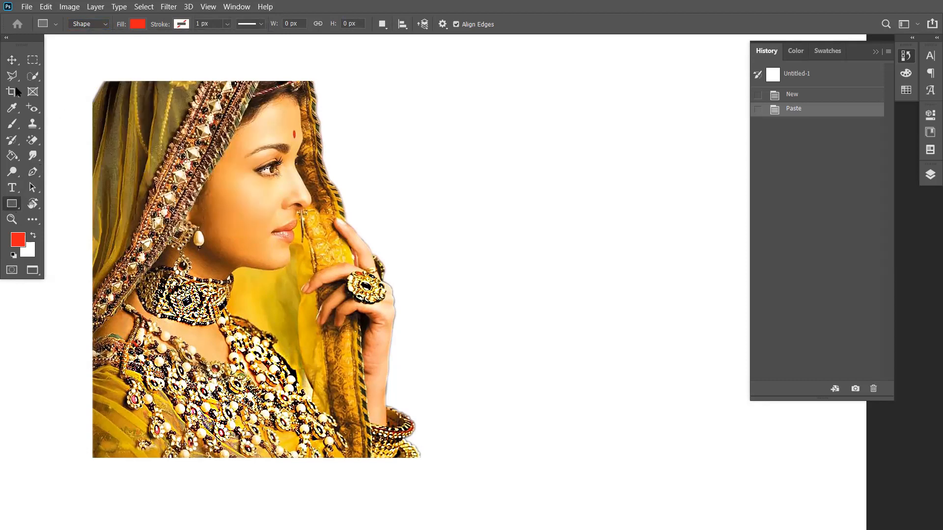
Draw a red-filled rectangle of about 1175 by 774 px over the cut-out woman and send it behind her
drag(92, 77, 669, 455)
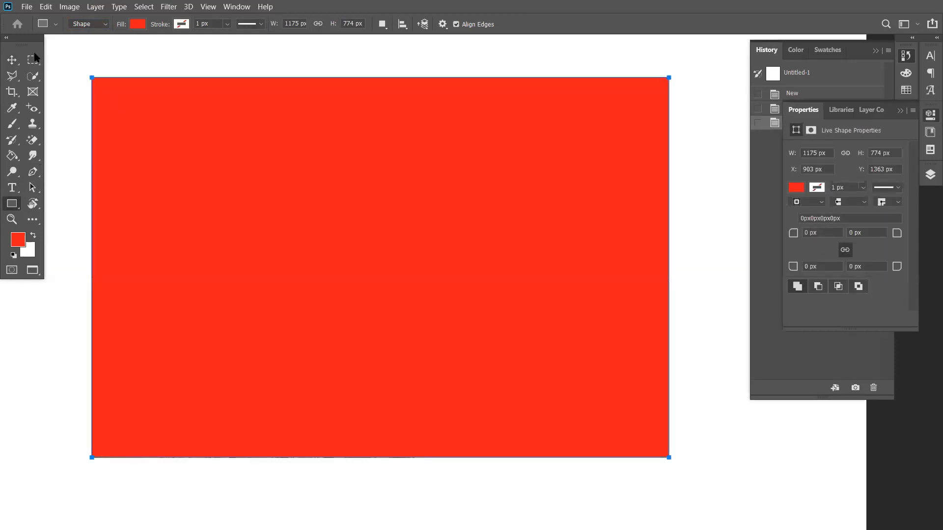
click(12, 59)
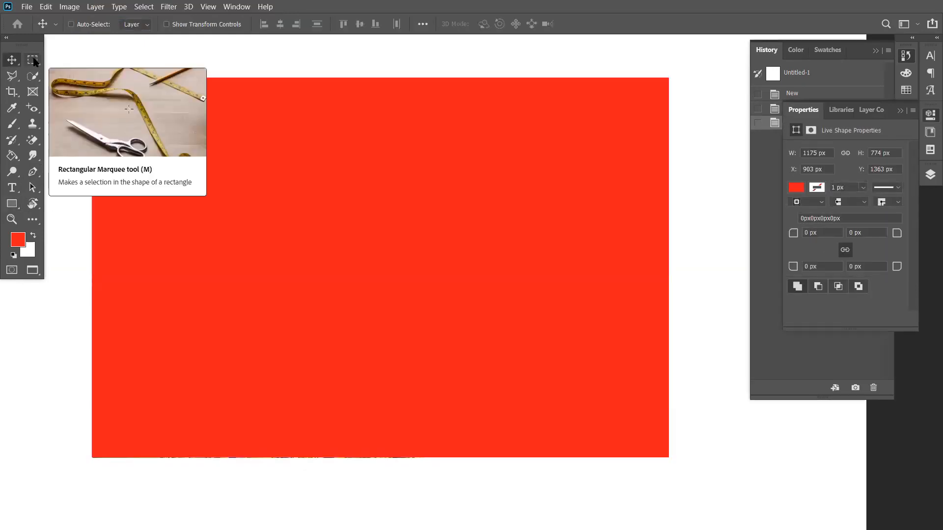
key(ctrl+[)
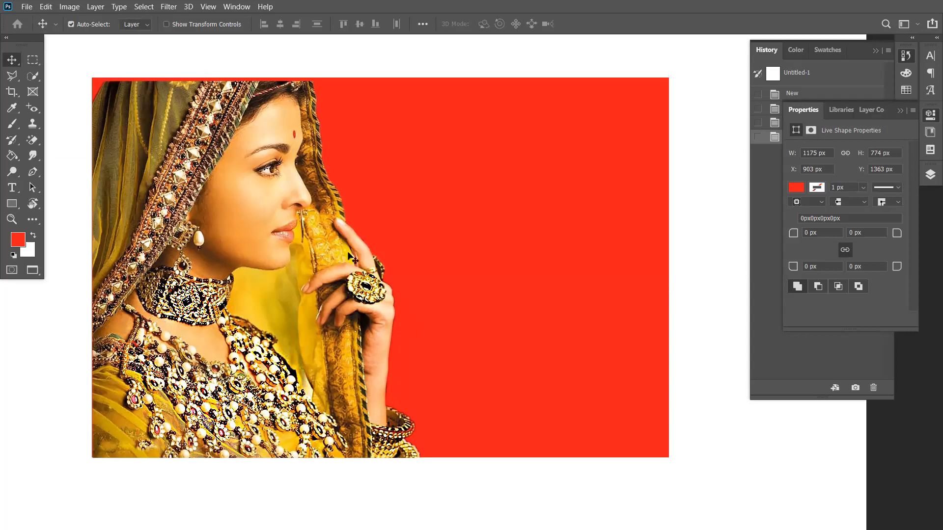
Select the cut-out woman's layer, Layer 1, on the canvas and display the document's layer list
right_click(329, 223)
click(346, 225)
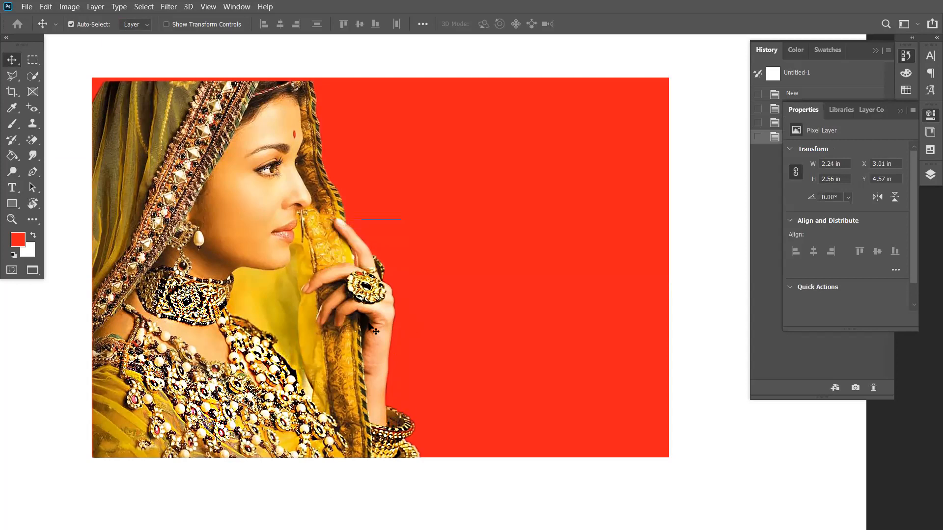
right_click(321, 255)
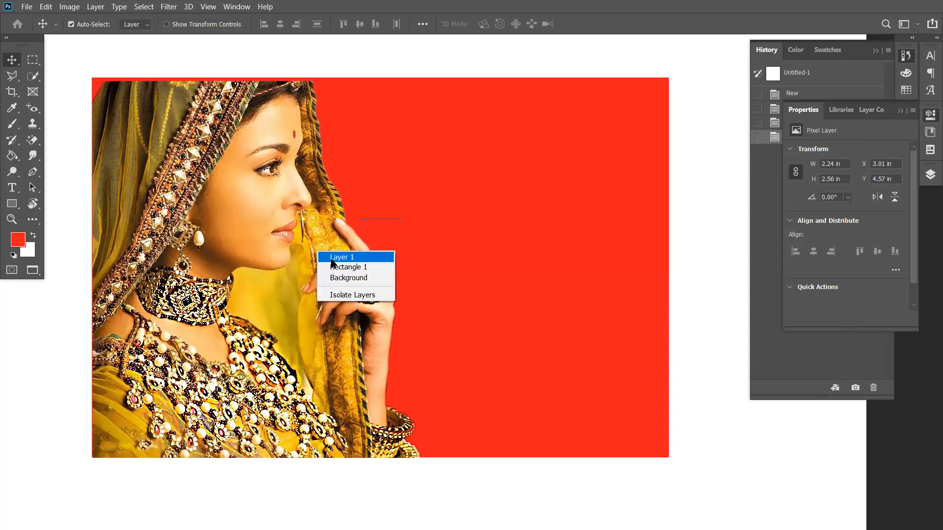
click(331, 259)
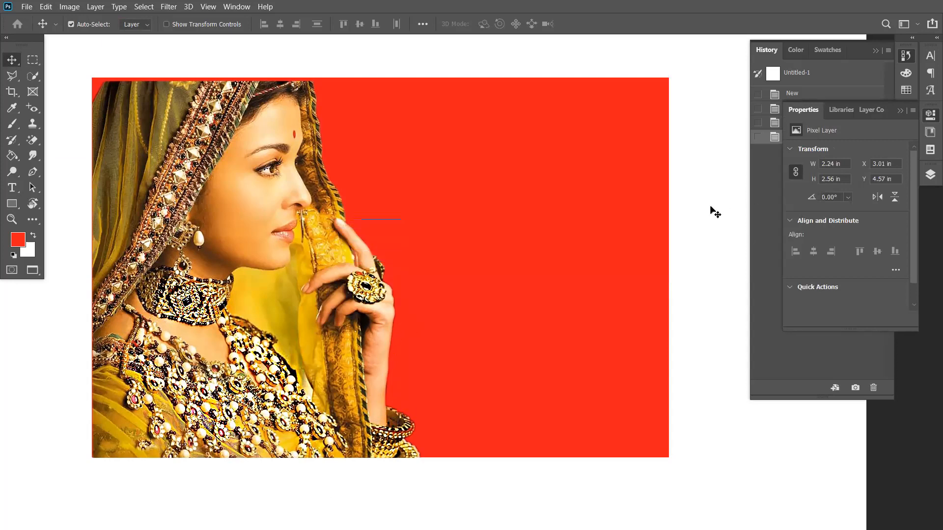
key(F7)
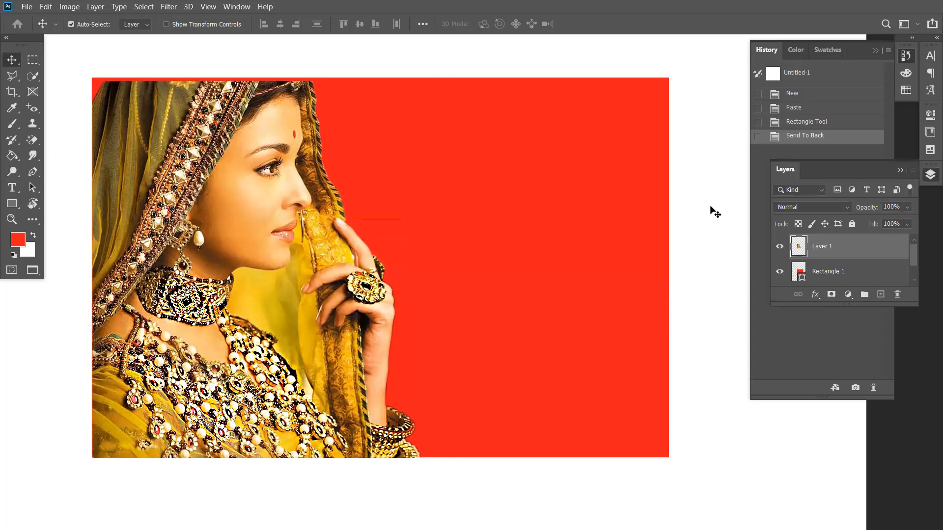
Defringe the cut-out woman's layer, Layer 1, with a width of 1 pixel
drag(918, 404, 918, 442)
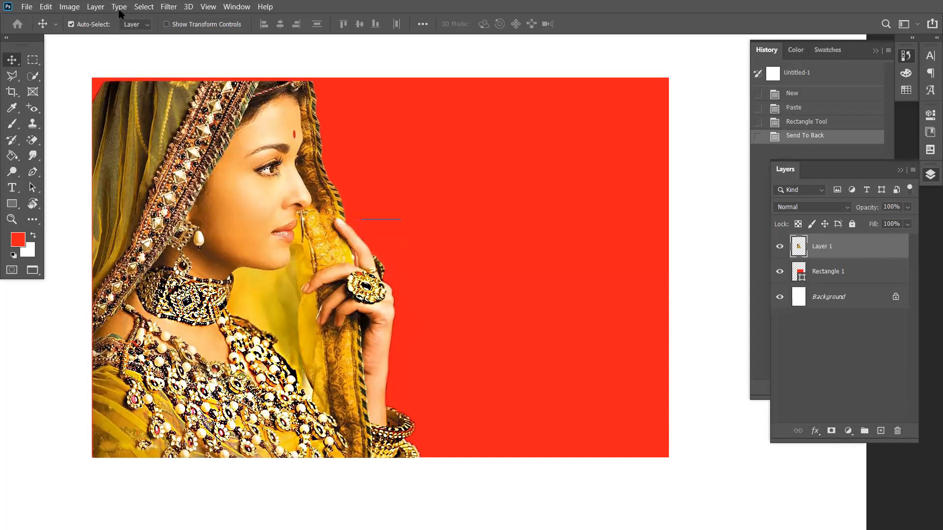
click(96, 7)
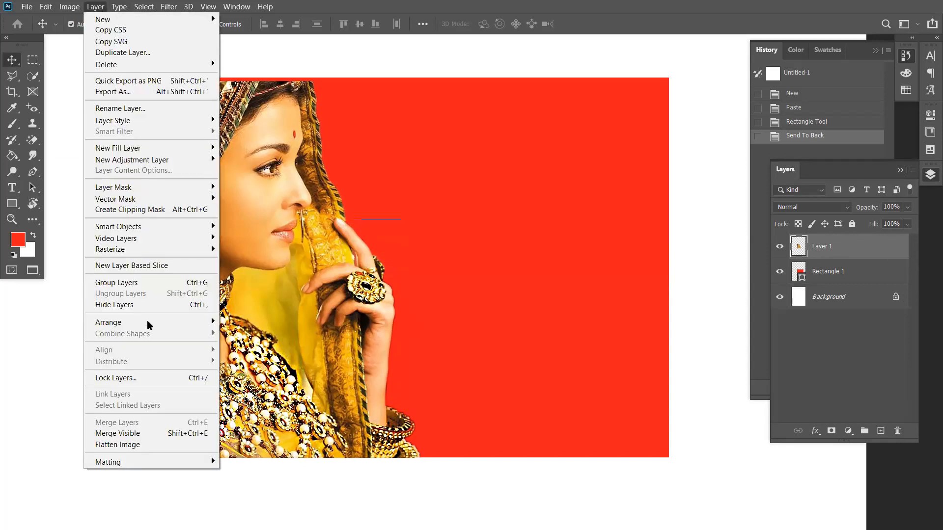
mouse_move(174, 463)
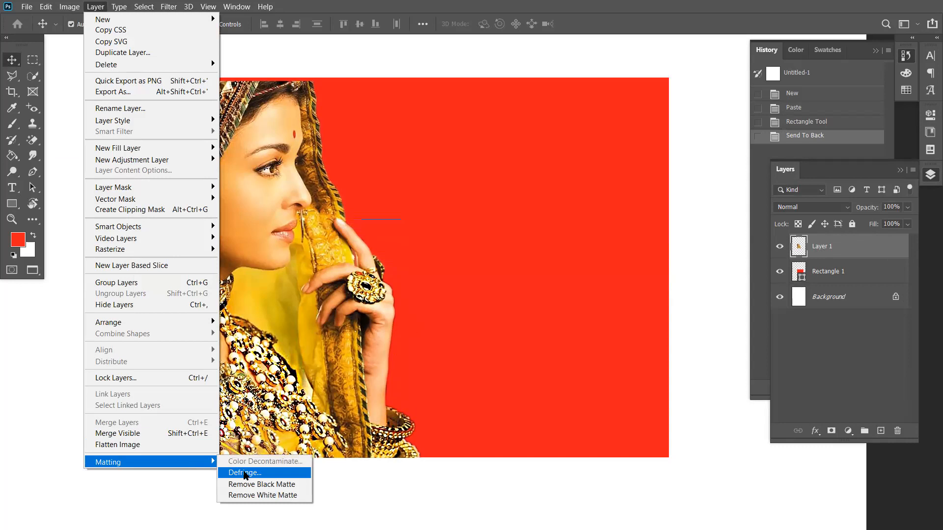
click(246, 474)
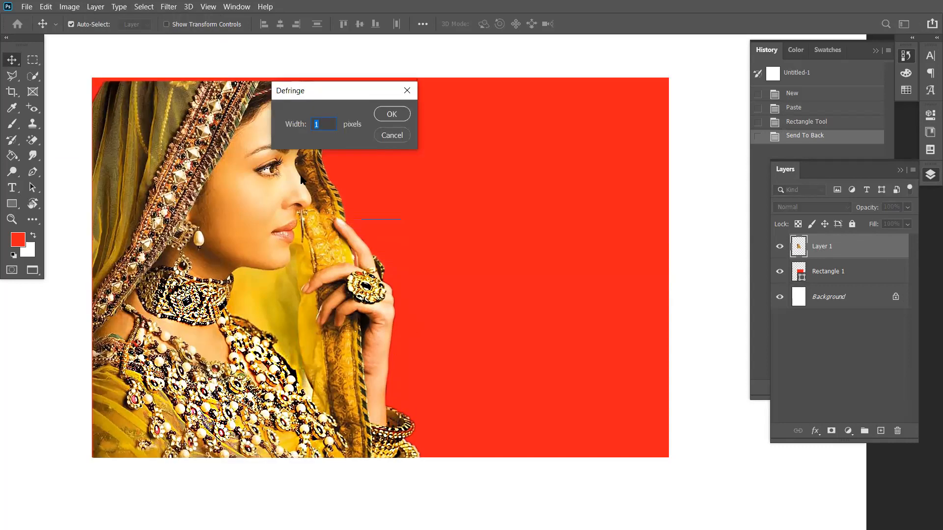
text(1)
key(Return)
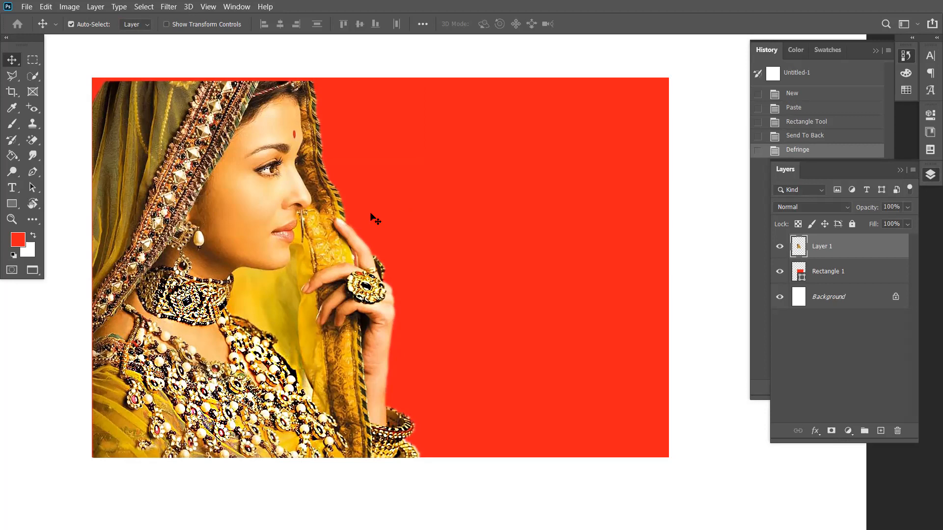
key(ctrl)
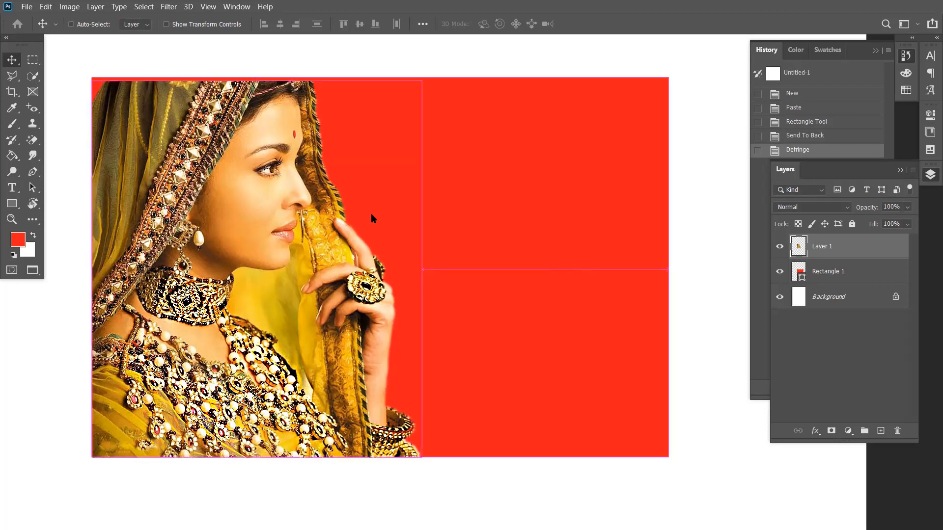
Open the image korn_056 from the New Wallpapers folder
key(ctrl+o)
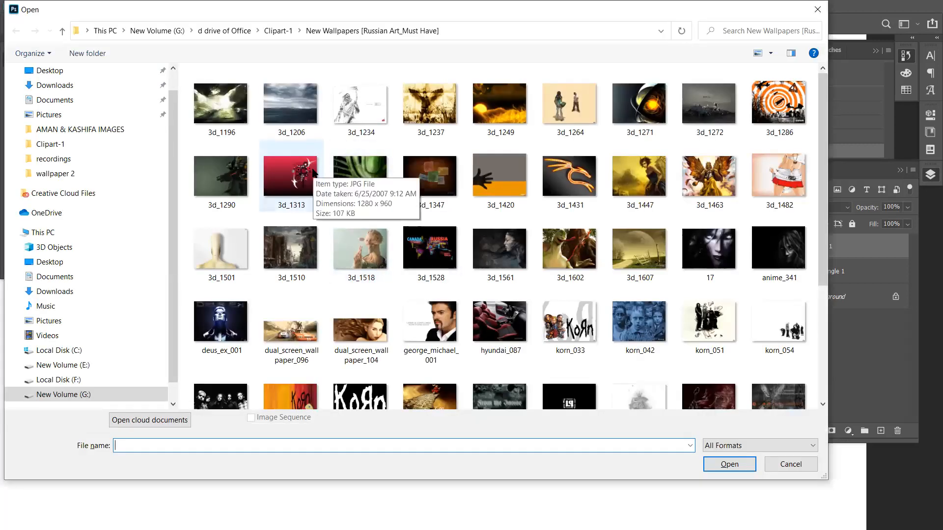
scroll(474, 381, down, 4)
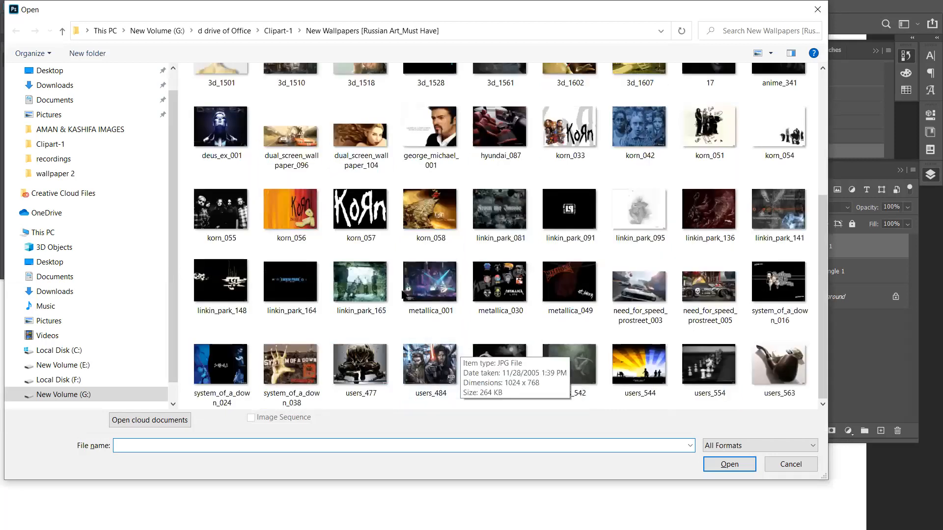
click(296, 224)
double_click(297, 224)
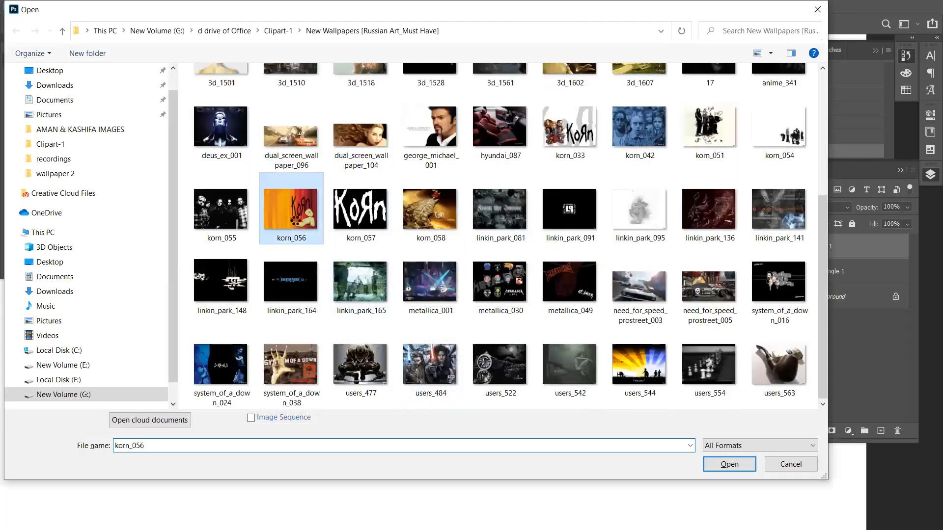
key(ctrl+a)
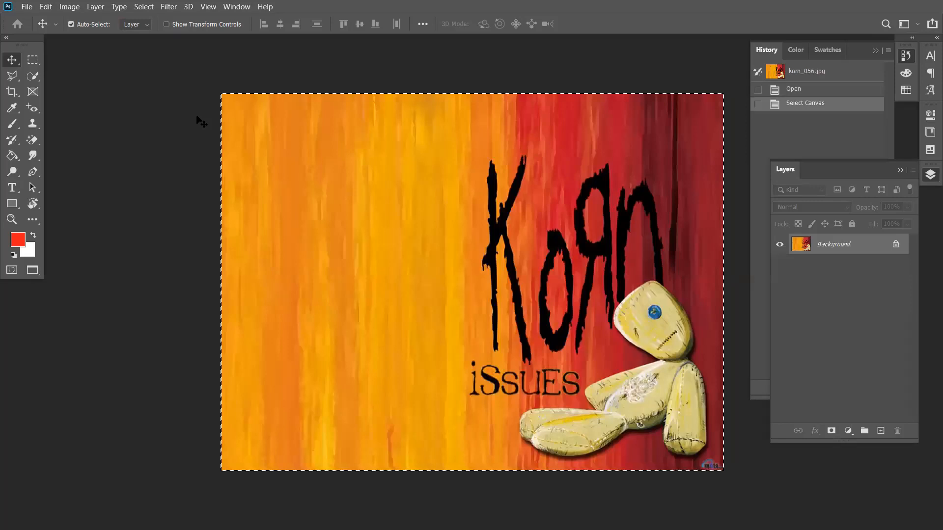
key(ctrl)
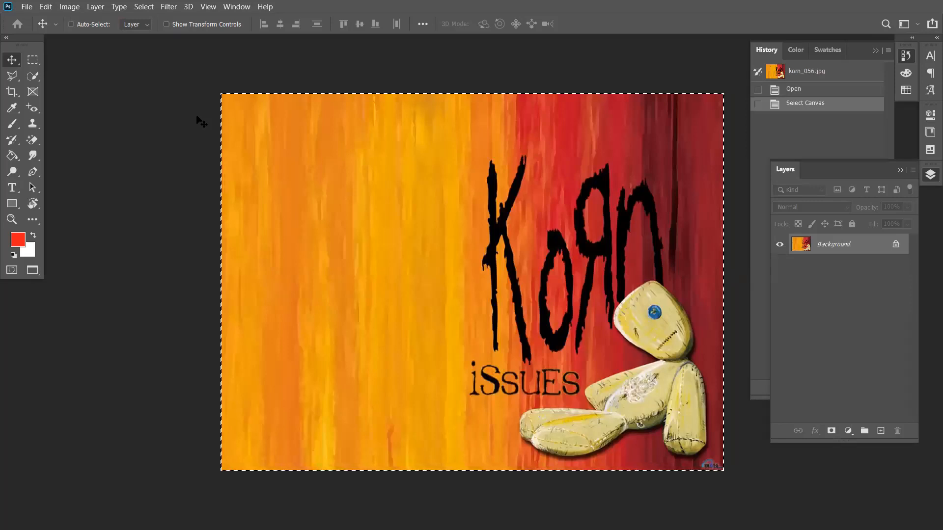
key(ctrl+d)
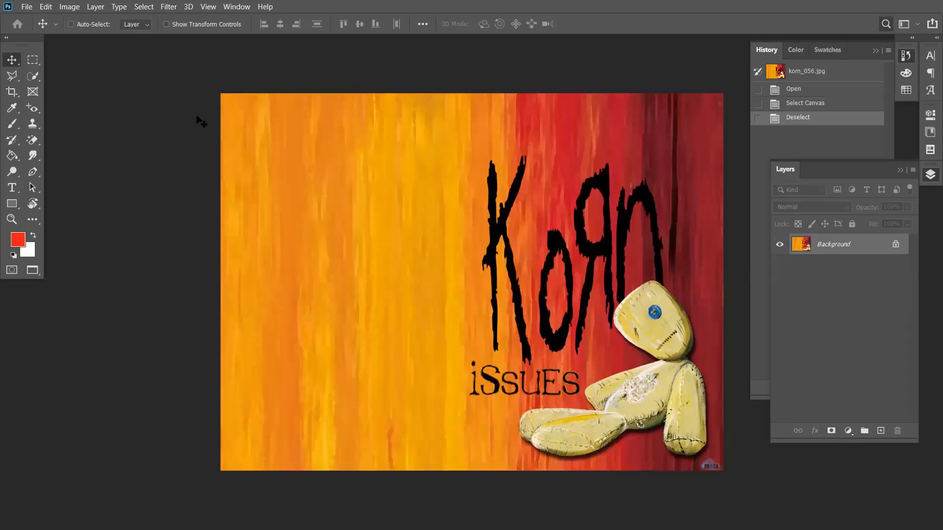
key(ctrl+f)
text(ff)
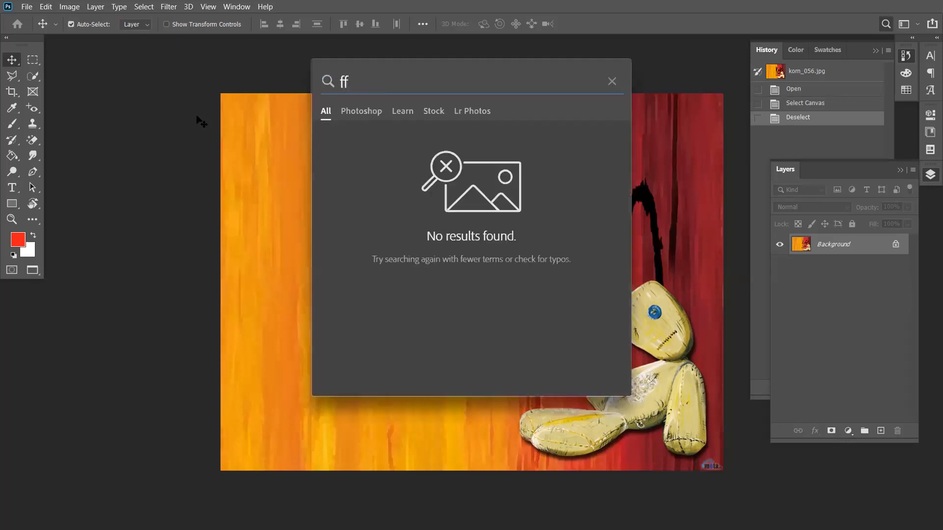
key(Escape)
Change the screen mode to show separate document windows and copy the korn_056 picture into Untitled-1
key(f)
key(f)
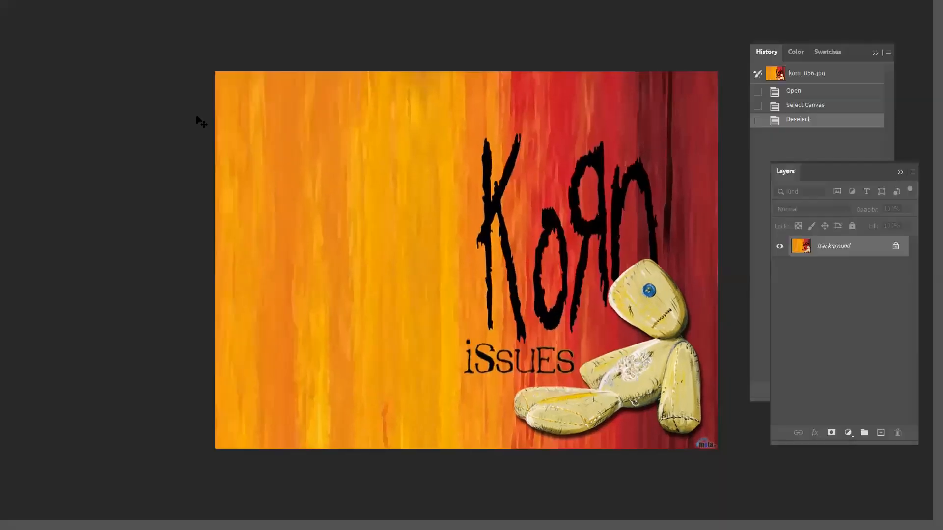
key(f)
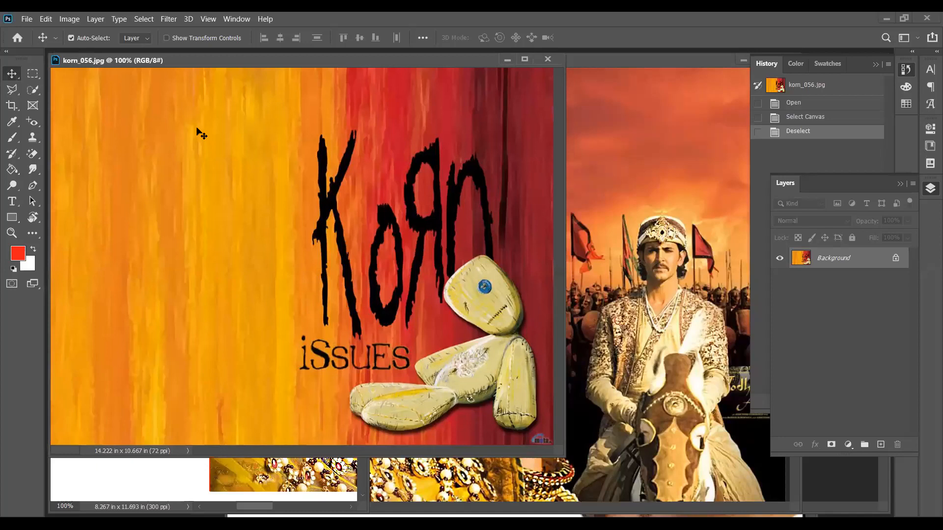
drag(259, 63, 528, 94)
drag(481, 221, 224, 183)
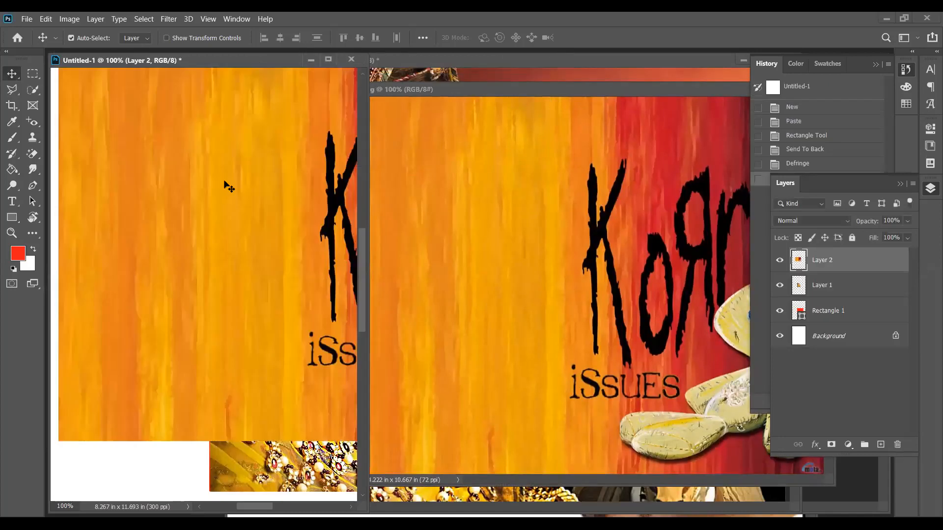
Align the pasted picture with the woman and stretch it to about 115% width and 112% height to span the red rectangle
key(ctrl+0)
drag(232, 281, 269, 293)
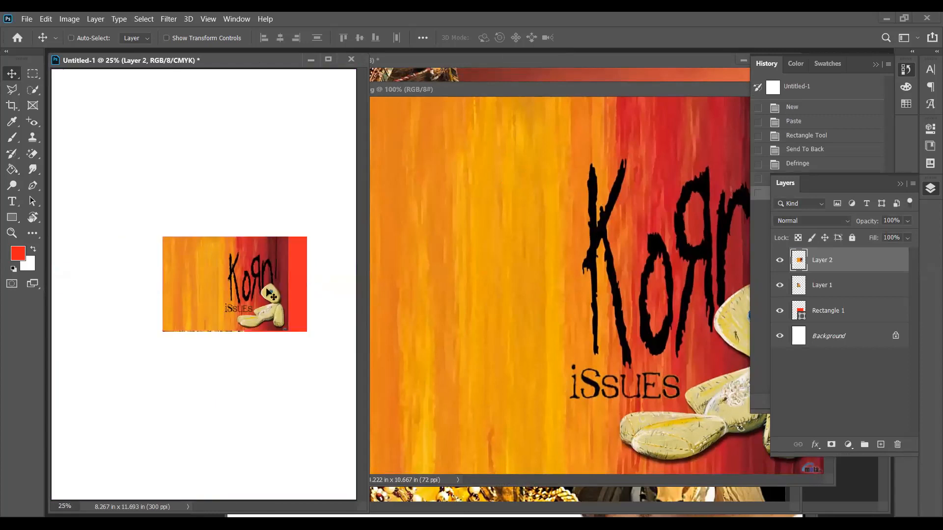
key(ctrl)
key(ctrl+t)
drag(287, 331, 306, 342)
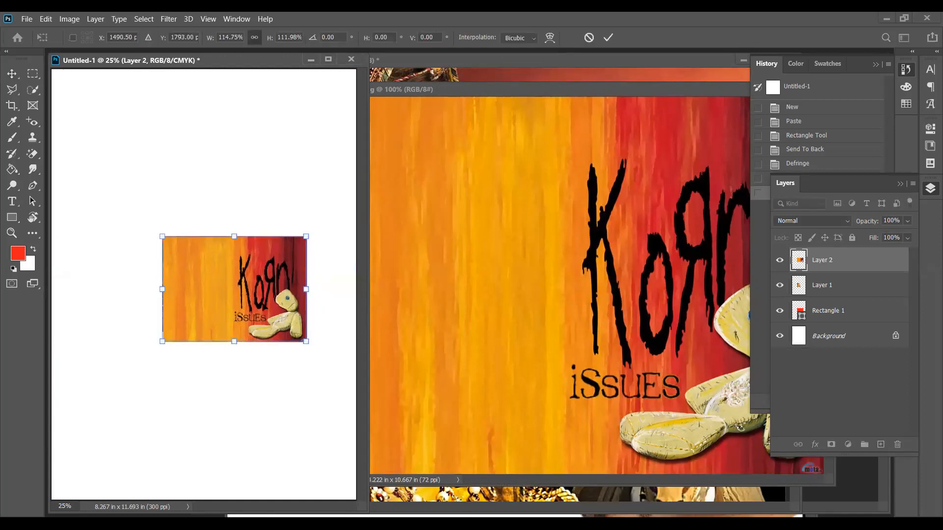
key(Return)
Send the pasted picture behind the woman and the red rectangle, and delete the rectangle
key(ctrl+shift+bracketleft)
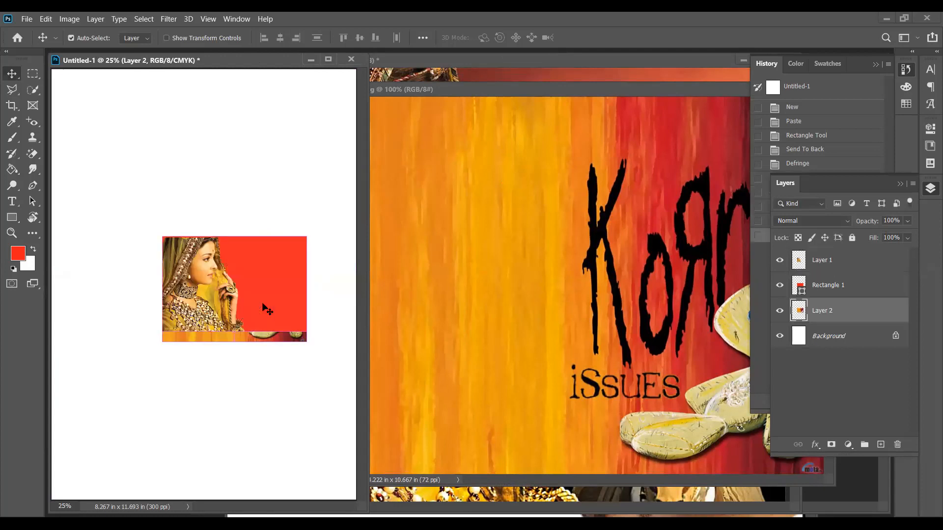
click(265, 309)
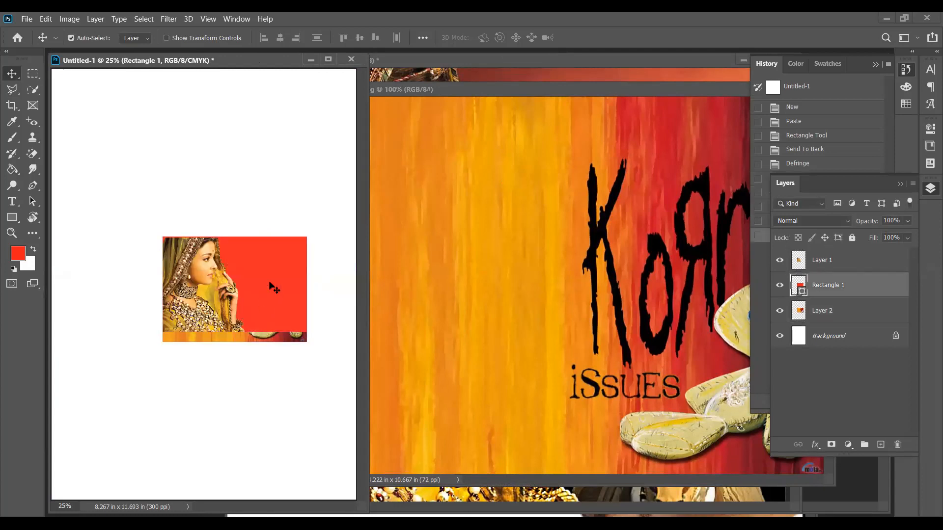
key(Delete)
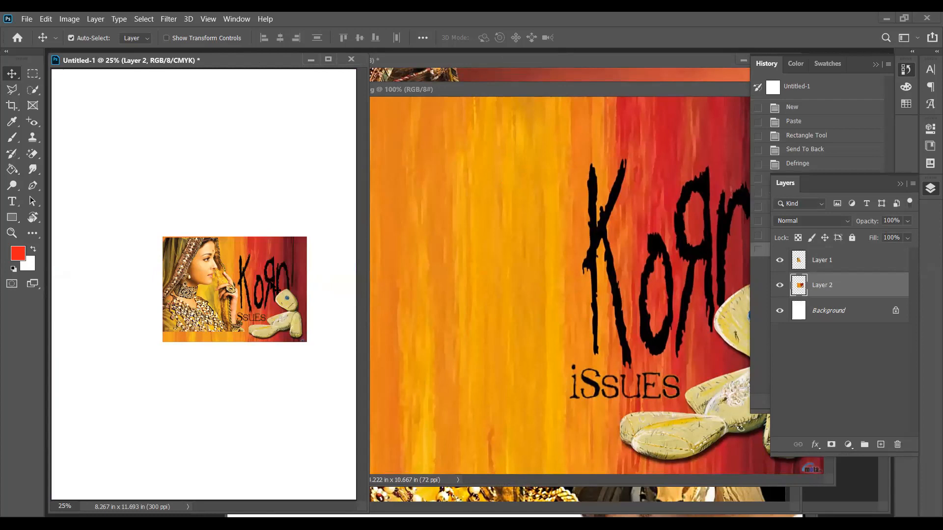
Nudge the cut-out woman up until her top edge aligns with the background picture's top edge
key(ctrl+0)
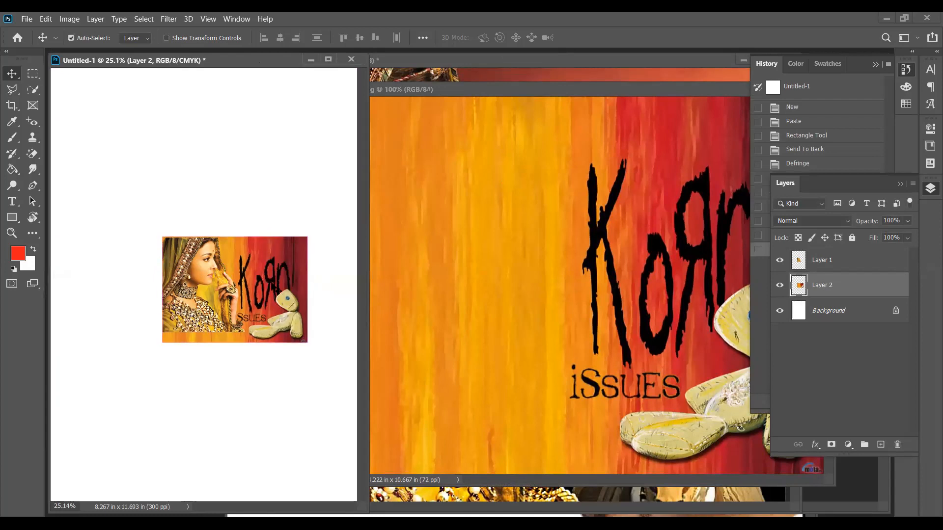
key(f)
key(ctrl+1)
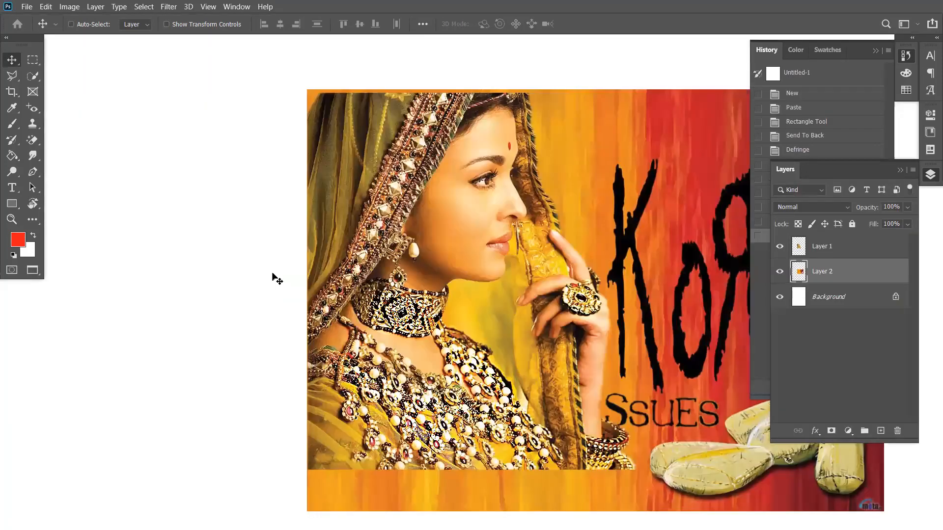
scroll(269, 147, right, 10)
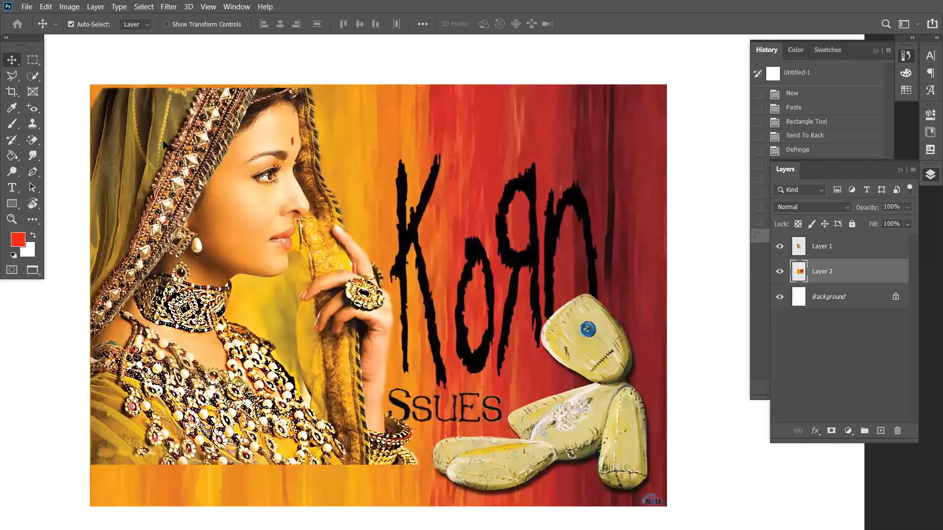
click(165, 146)
key(Up)
key(Up)
key(Up)
key(Up)
key(Up)
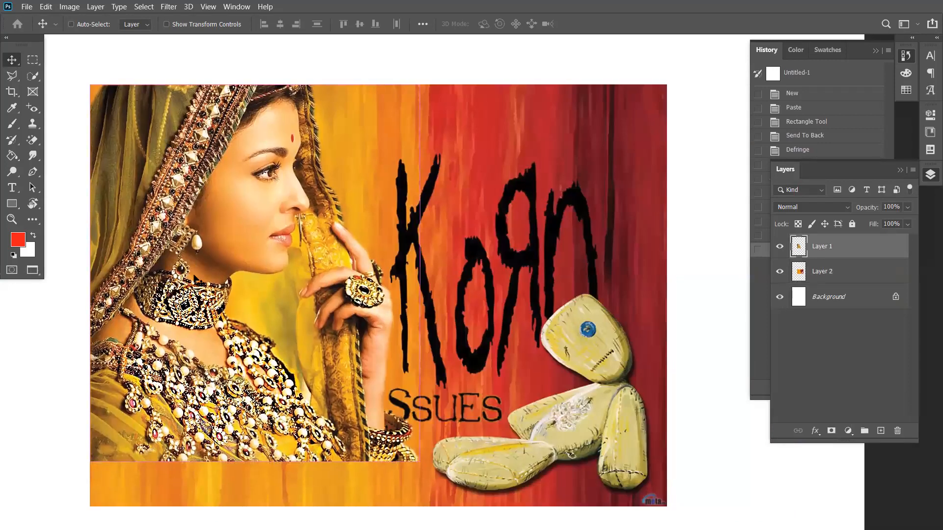
Enlarge the cut-out woman until her lower edge meets the lower edge of the background picture
key(ctrl+t)
drag(423, 463, 475, 498)
key(Return)
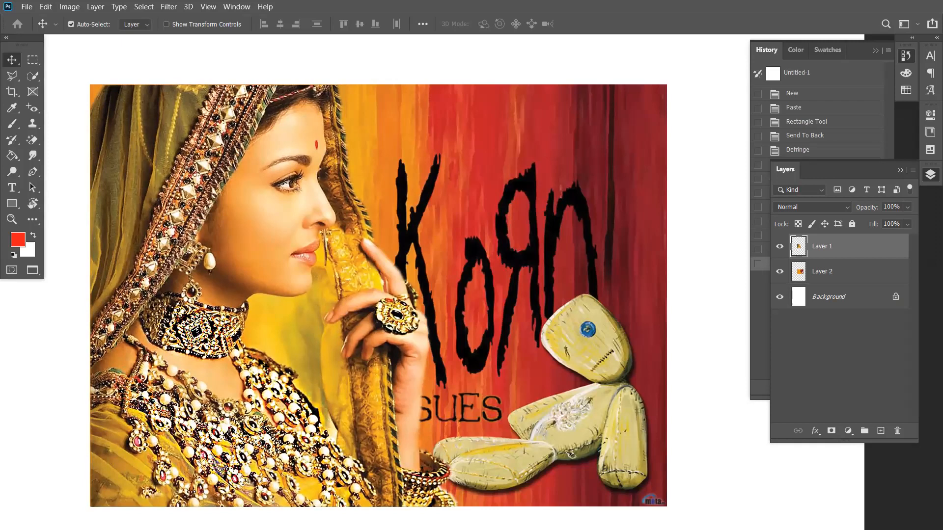
Flip the background picture on Layer 2 horizontally
right_click(487, 180)
click(498, 186)
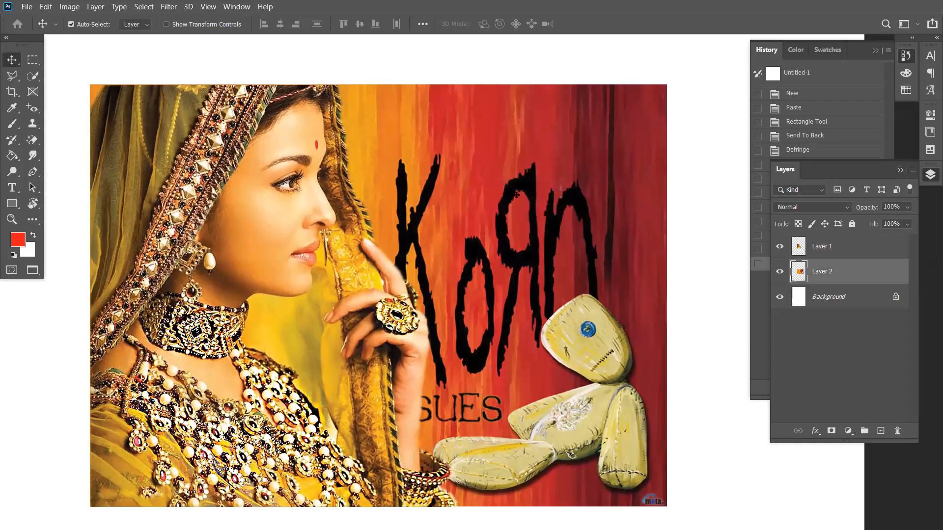
key(ctrl+t)
right_click(491, 183)
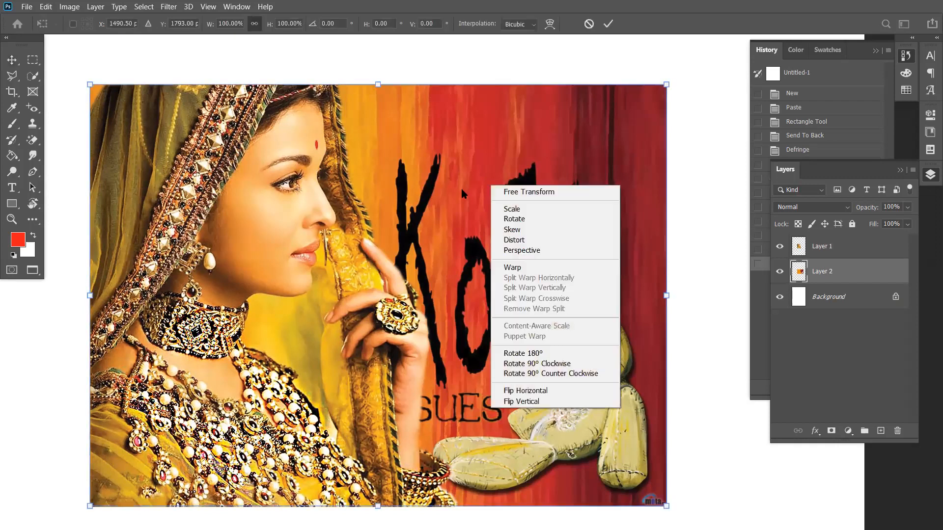
click(528, 394)
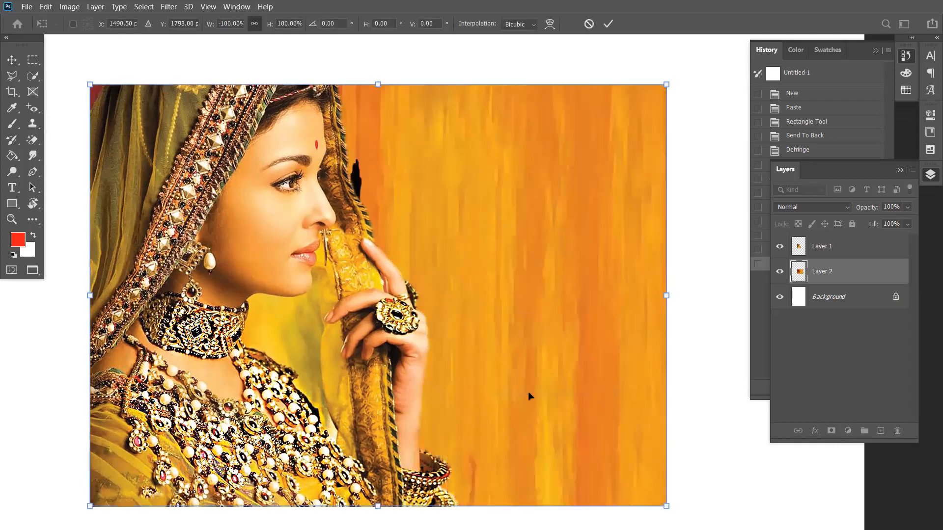
key(Return)
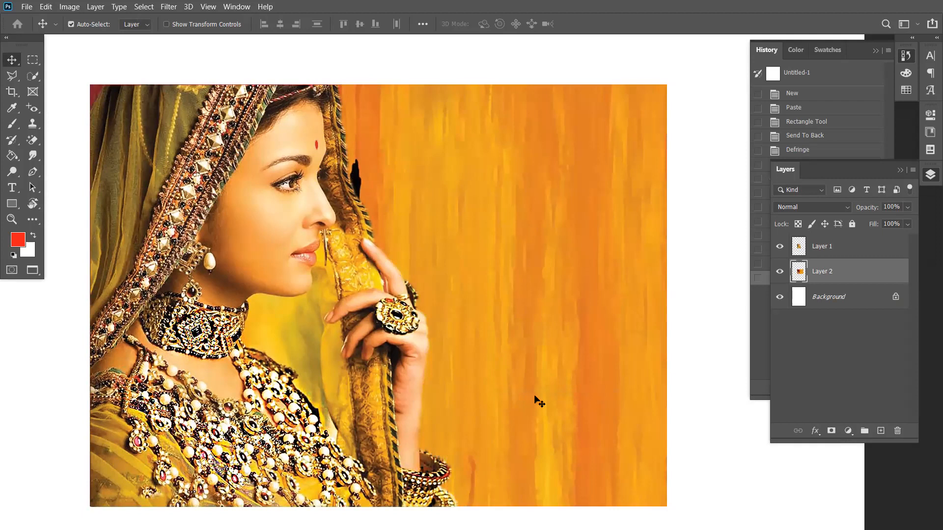
Draw a closed five-point red Pen shape, about 262 by 326 px, on the orange background beside the woman's face
key(ctrl)
click(32, 171)
click(486, 142)
click(548, 187)
click(505, 289)
click(420, 286)
click(446, 178)
click(487, 142)
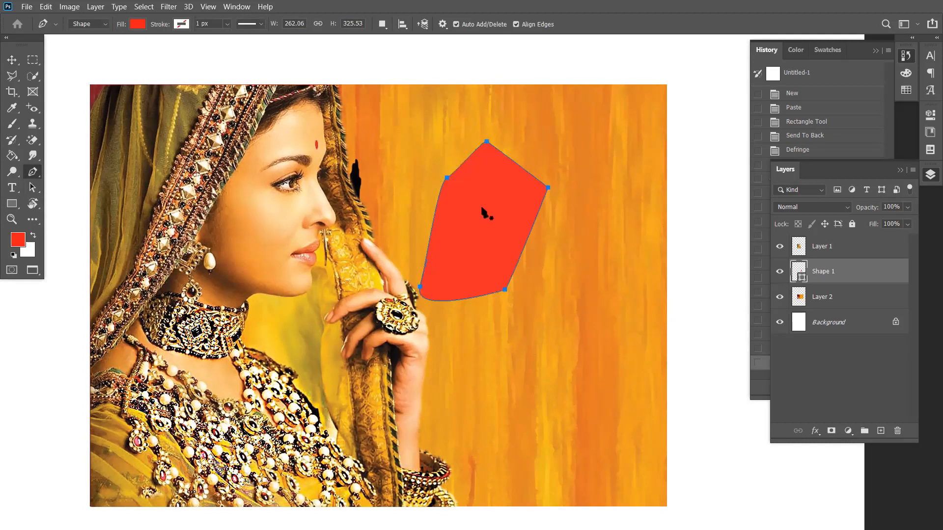
Set the Pen tool to Path mode and draw a closed five-point path to the right of the red shape
click(86, 24)
click(89, 40)
click(584, 214)
drag(624, 265, 624, 277)
click(573, 352)
click(546, 292)
click(558, 245)
click(584, 213)
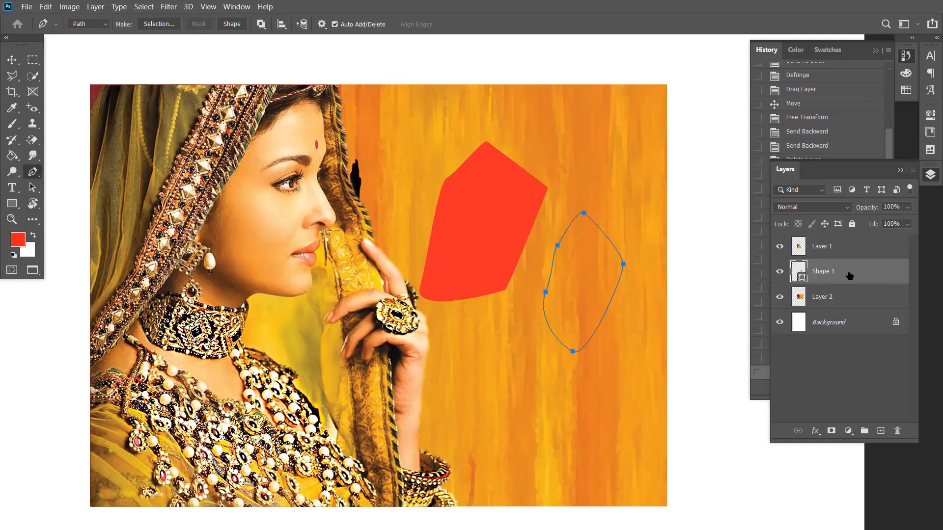
Select Layer 2 and draw a closed five-point curved path over the woman's cheek
click(830, 298)
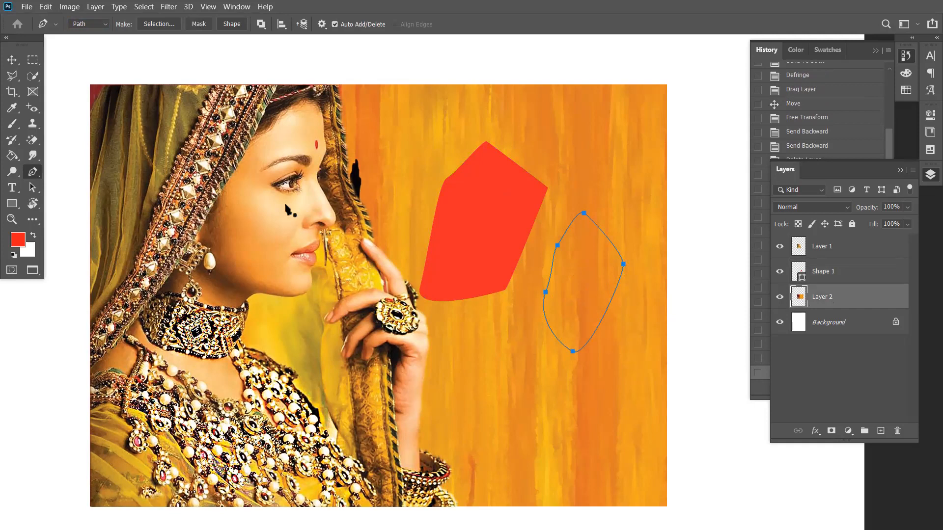
drag(254, 209, 299, 220)
drag(306, 242, 295, 255)
drag(267, 256, 256, 250)
drag(246, 231, 245, 218)
click(255, 208)
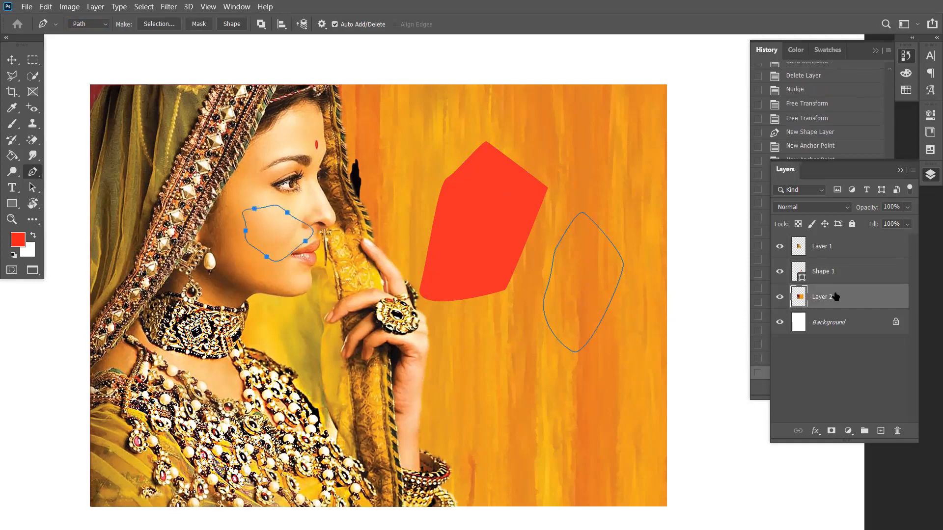
Set the Pen tool to Shape mode and draw a curved shape of about 128 by 107 px around the woman's eye
click(104, 28)
click(99, 36)
drag(279, 146, 318, 173)
drag(305, 188, 262, 174)
drag(262, 157, 293, 142)
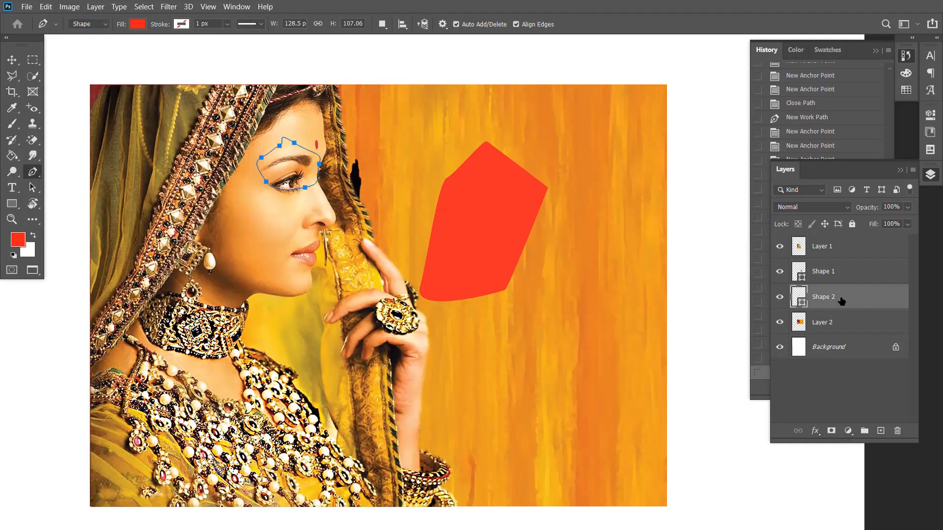
Move the eye shape's layer to the top of the stack and lower it to directly above Background
drag(849, 296, 850, 240)
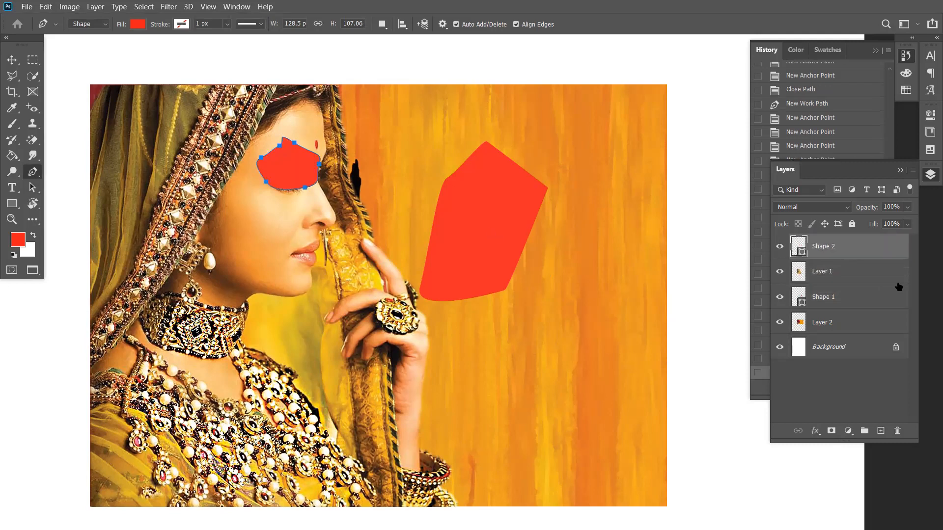
mouse_move(845, 252)
mouse_down()
mouse_move(846, 329)
mouse_move(852, 246)
mouse_move(835, 247)
mouse_up()
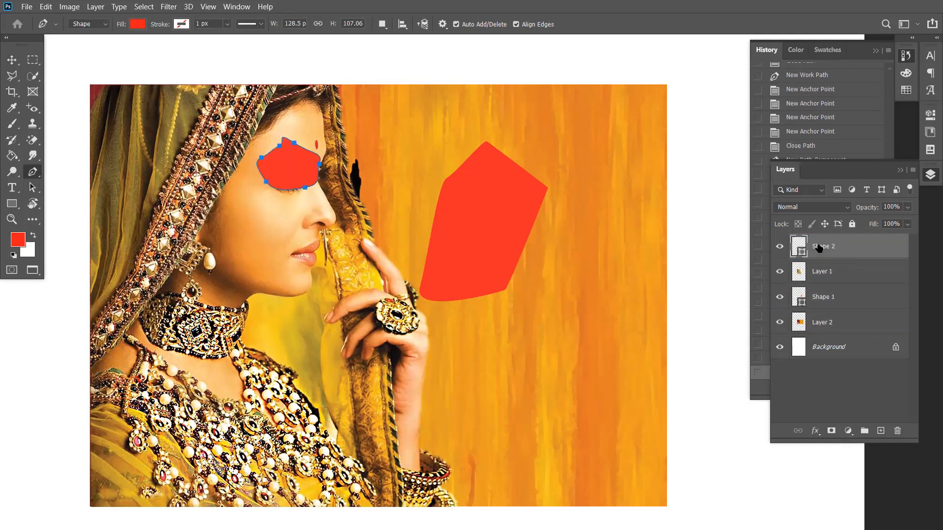
key(ctrl+bracketleft)
key(ctrl+bracketleft)
key(ctrl+bracketleft)
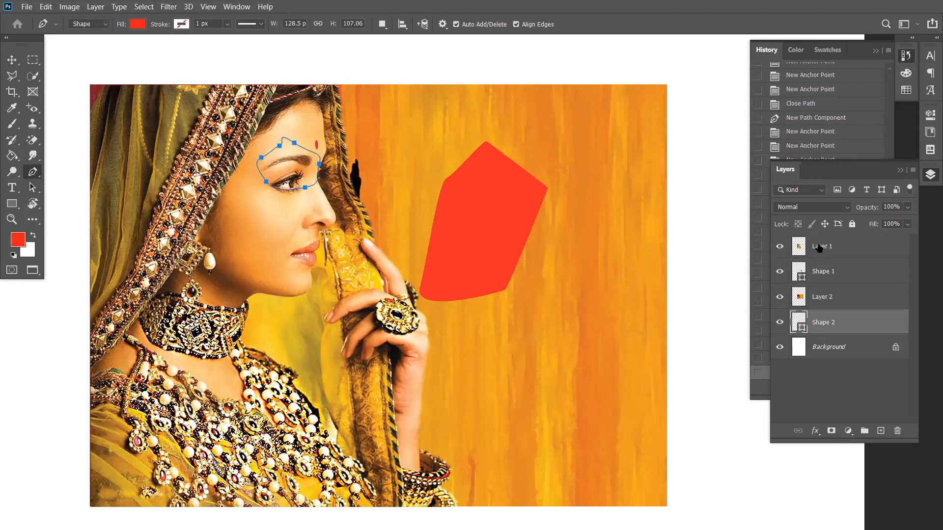
Bring the eye shape's layer to the front, send it to the back, and return it to the front
key(ctrl+shift+bracketright)
key(ctrl+shift+bracketleft)
key(ctrl+shift+bracketright)
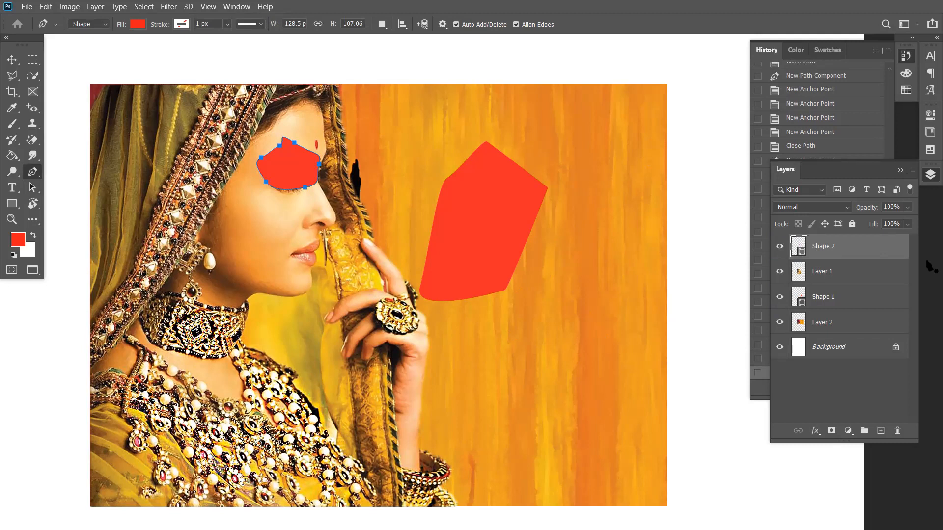
Delete the eye shape's layer and the large red shape on the orange background
key(Delete)
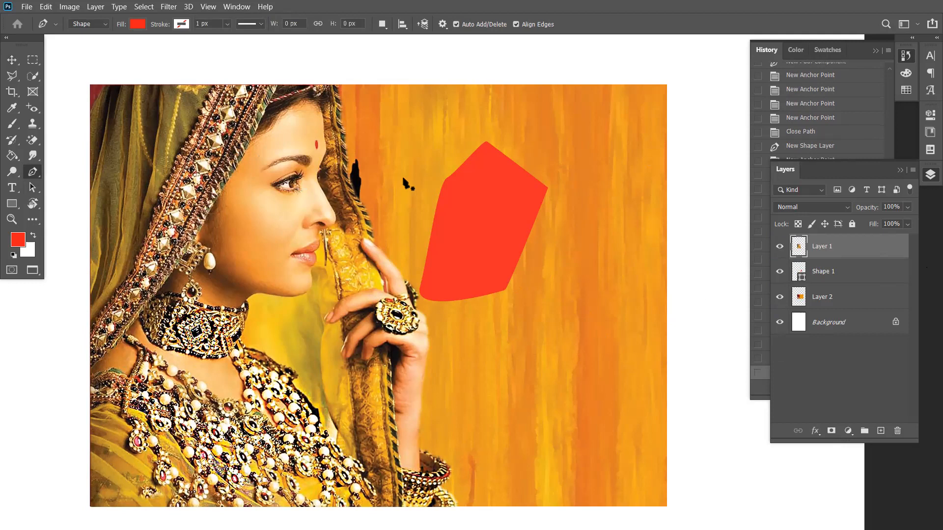
click(12, 60)
drag(474, 210, 496, 206)
key(Delete)
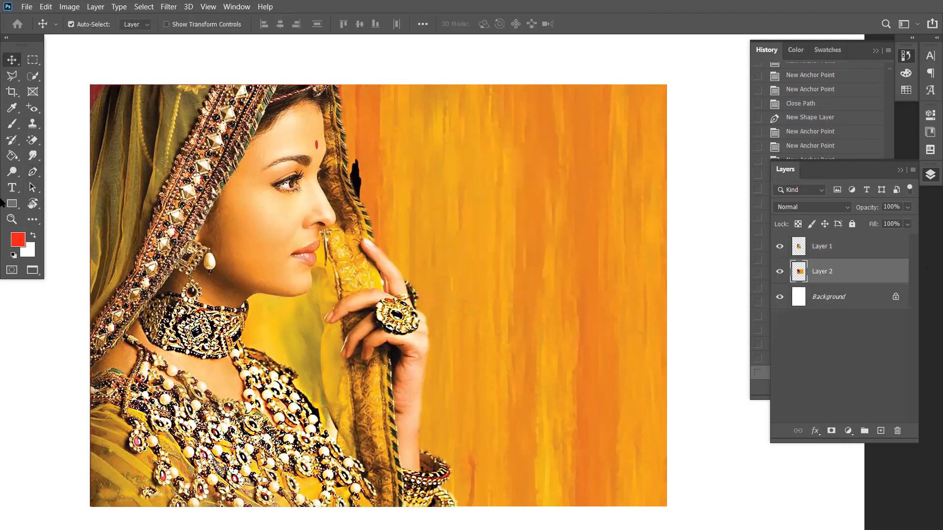
Set the Pen tool to Path mode and draw a closed four-point path on the orange background beside the woman
click(33, 173)
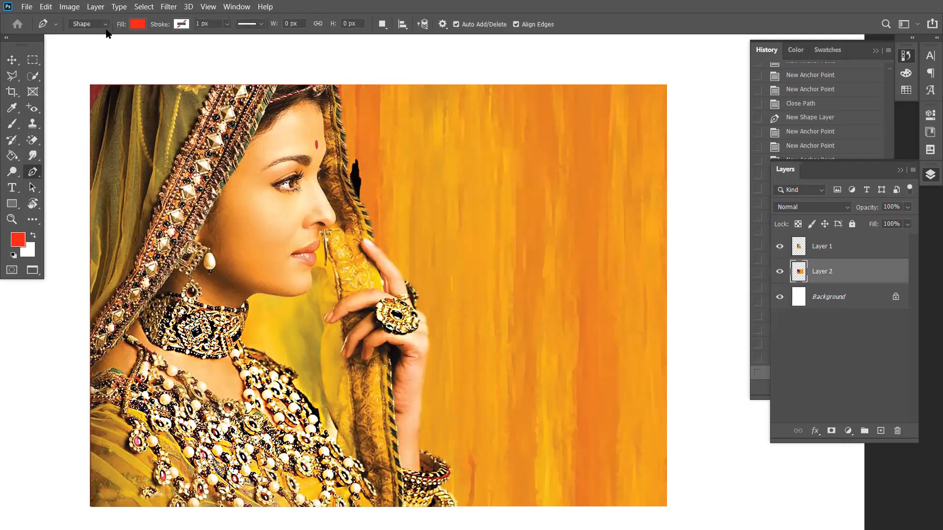
click(89, 23)
click(89, 46)
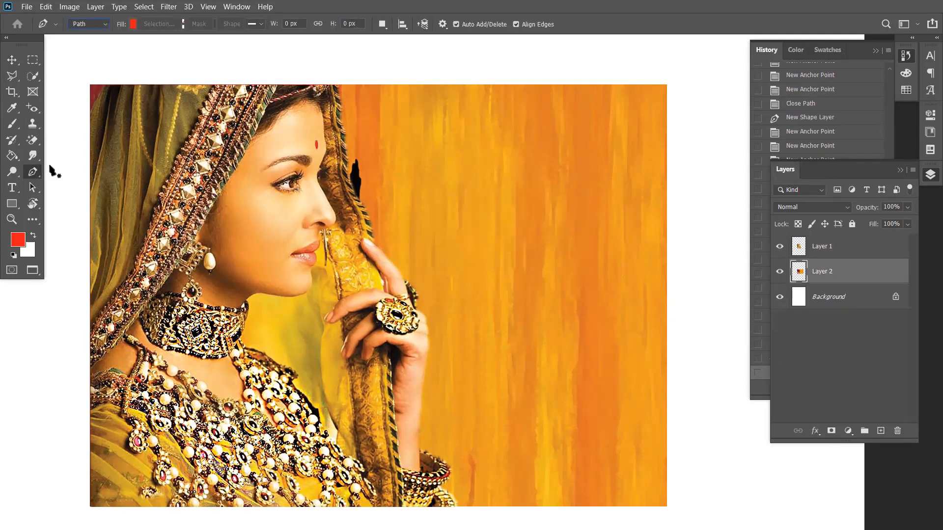
click(477, 105)
click(594, 124)
click(597, 284)
click(466, 231)
click(477, 105)
click(477, 105)
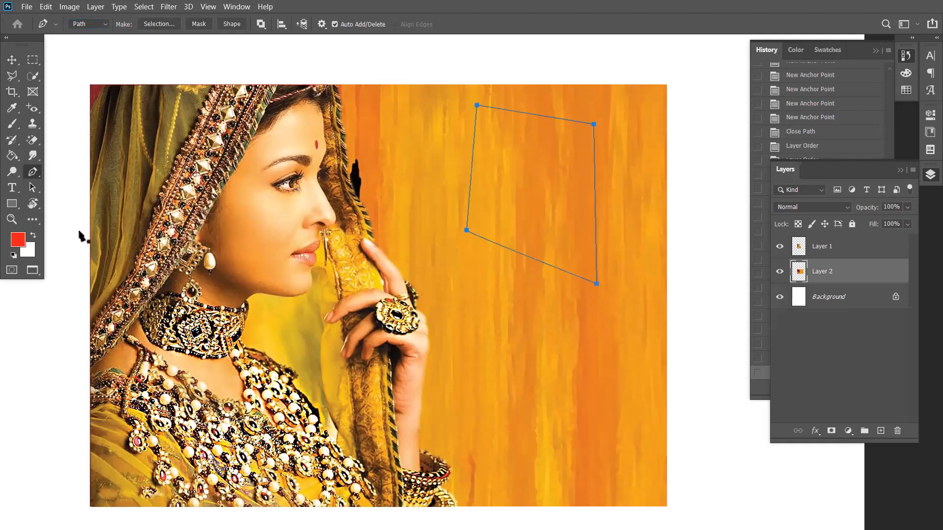
Add an anchor point in the middle of the path's upper edge and another on its lower edge
right_click(32, 172)
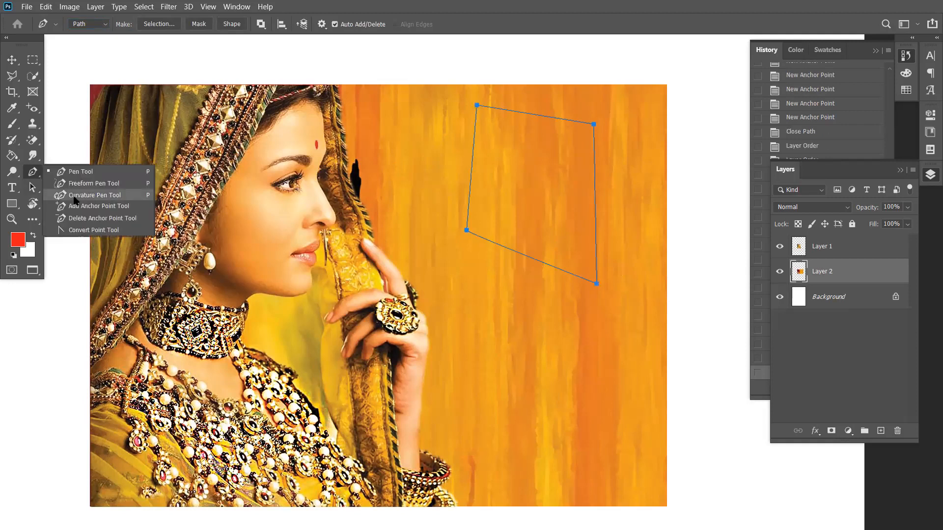
click(98, 206)
click(538, 115)
click(532, 259)
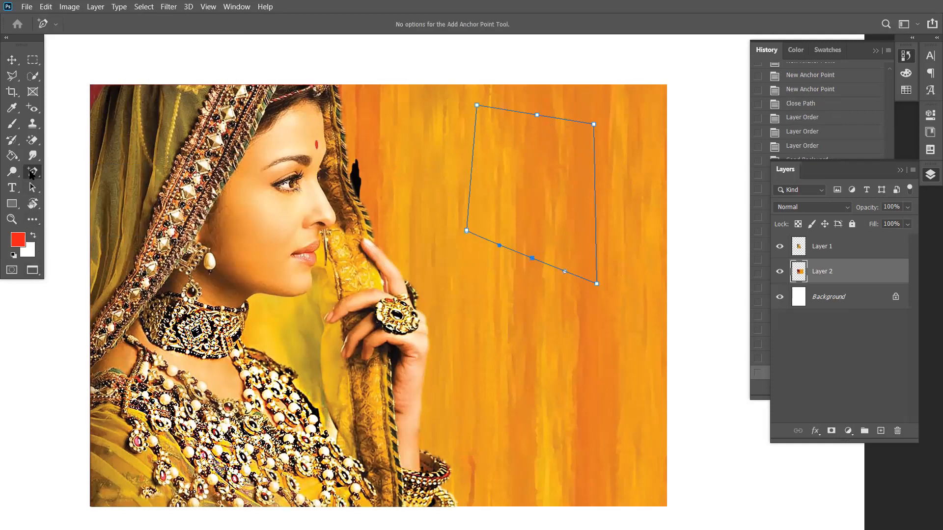
Delete the two added anchor points from the path's lower and upper edges
right_click(32, 173)
click(75, 219)
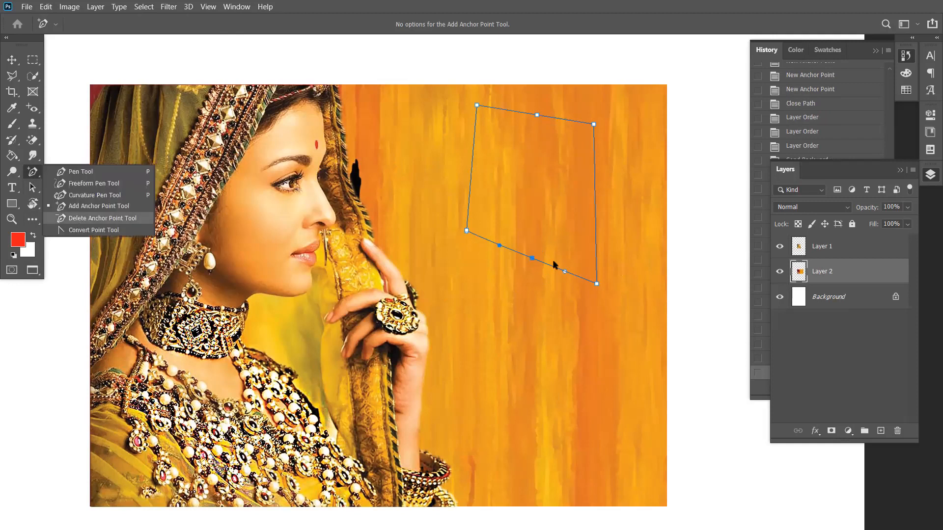
click(532, 258)
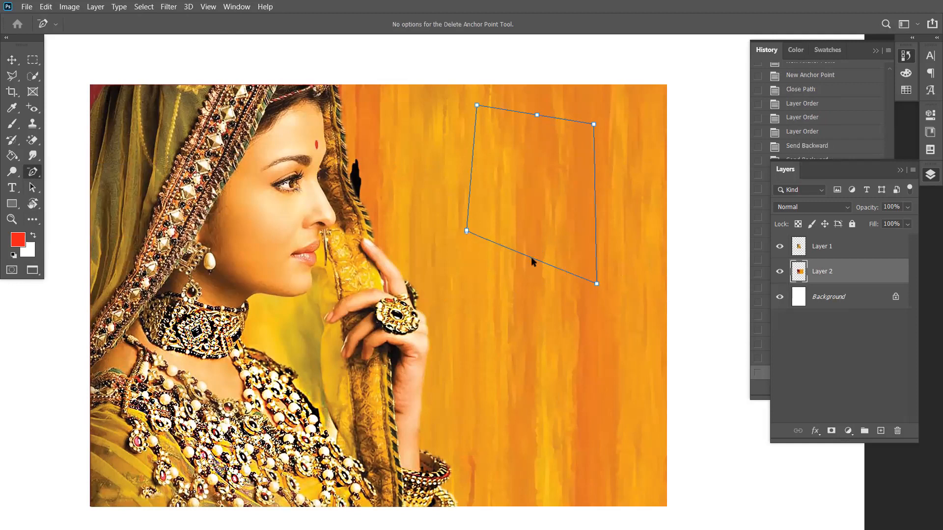
click(538, 116)
Convert the path's lower-right corner to a curve and swing one handle upward to bow the lower edge inward
right_click(34, 173)
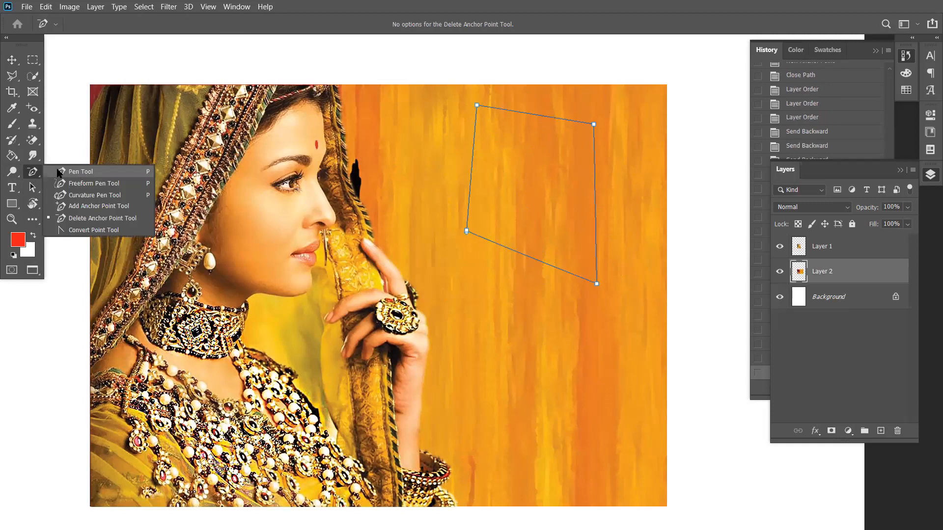
click(81, 231)
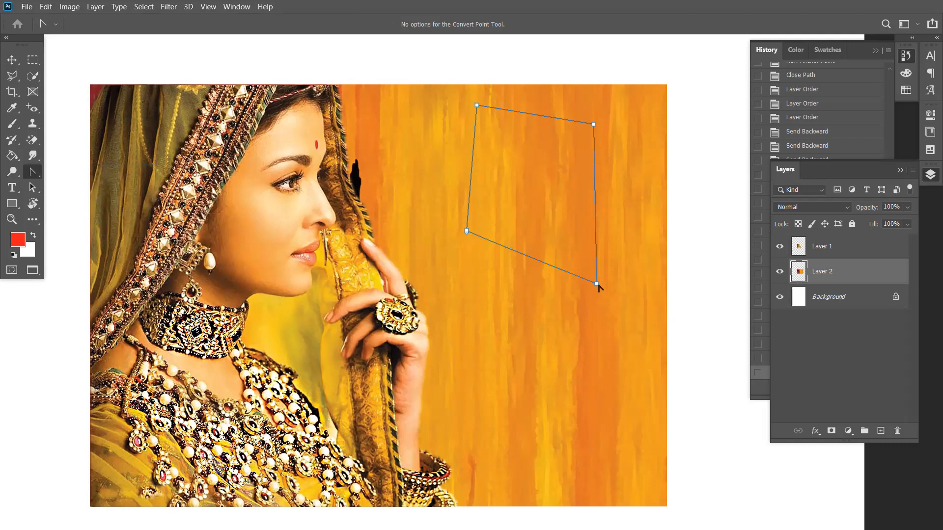
drag(597, 285, 549, 318)
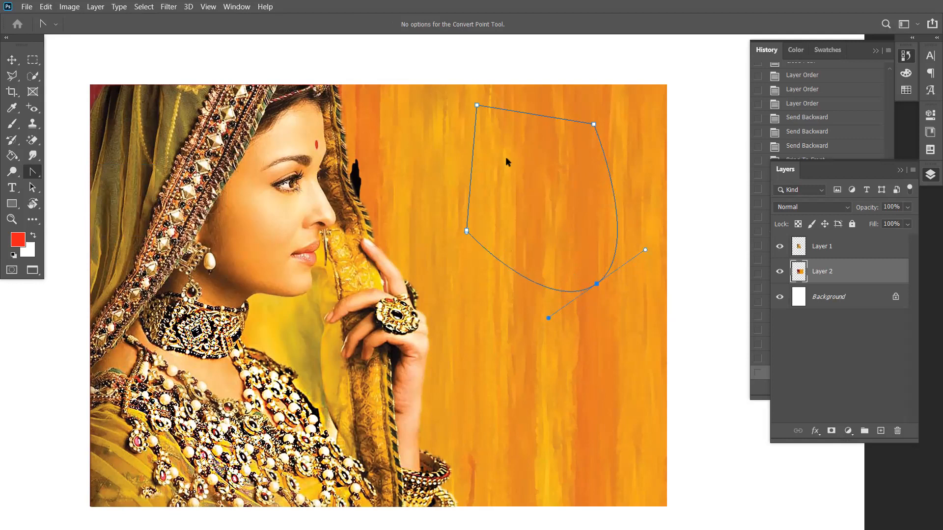
drag(545, 315, 527, 313)
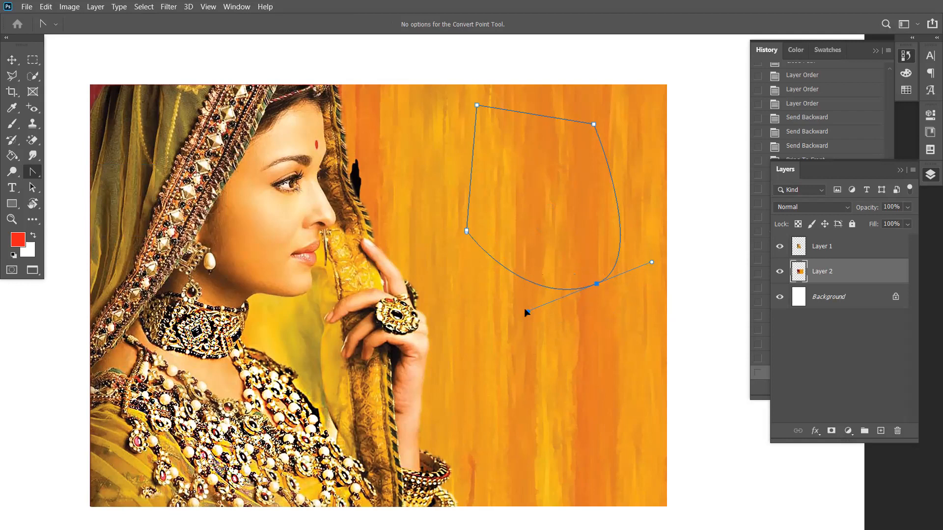
drag(526, 311, 527, 305)
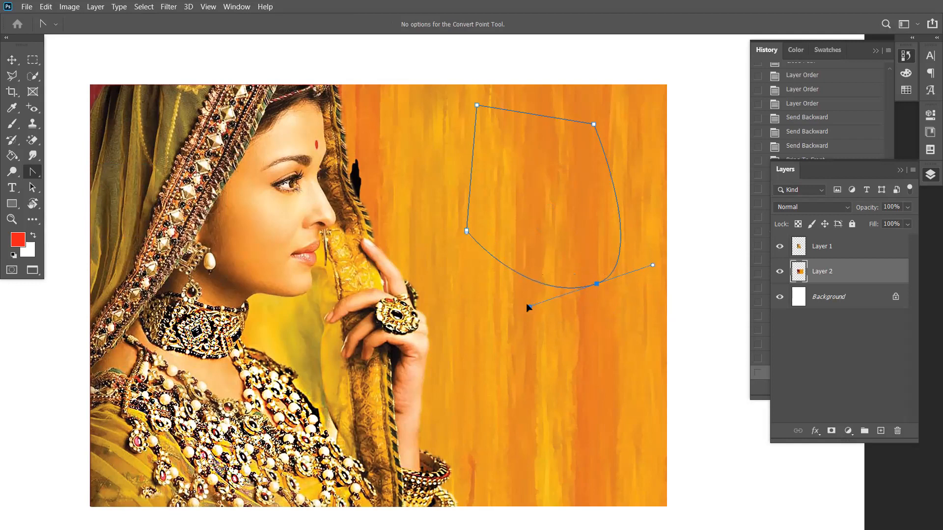
drag(527, 305, 580, 203)
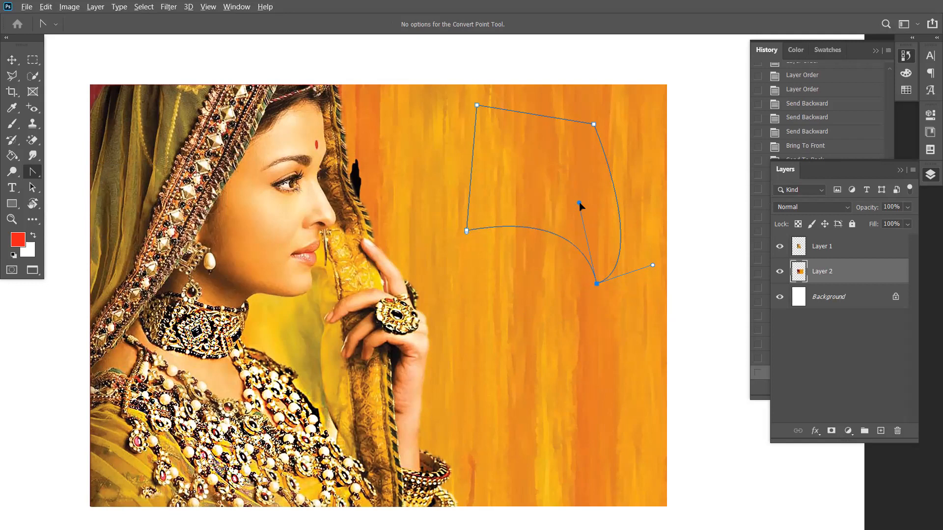
drag(580, 203, 596, 176)
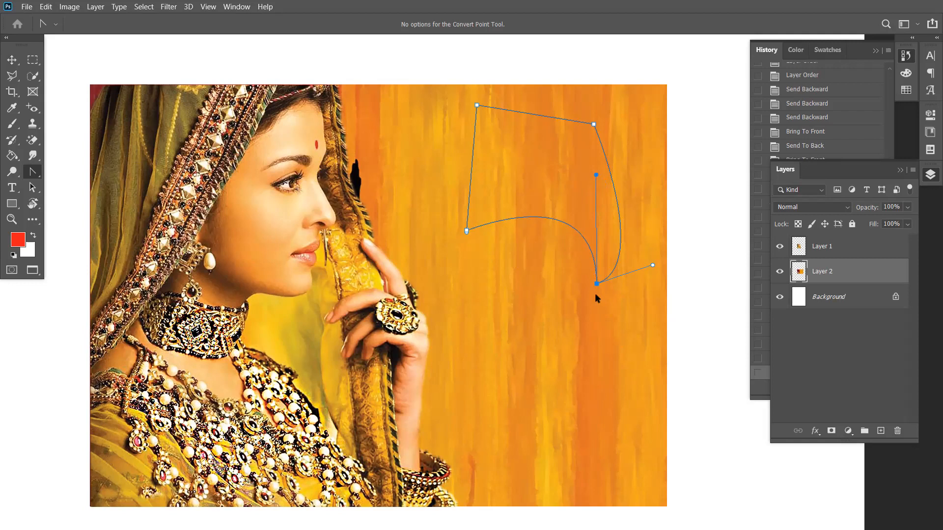
Move the path's curved lower-right point slightly down and shift its upper handle to the right
drag(597, 286, 592, 315)
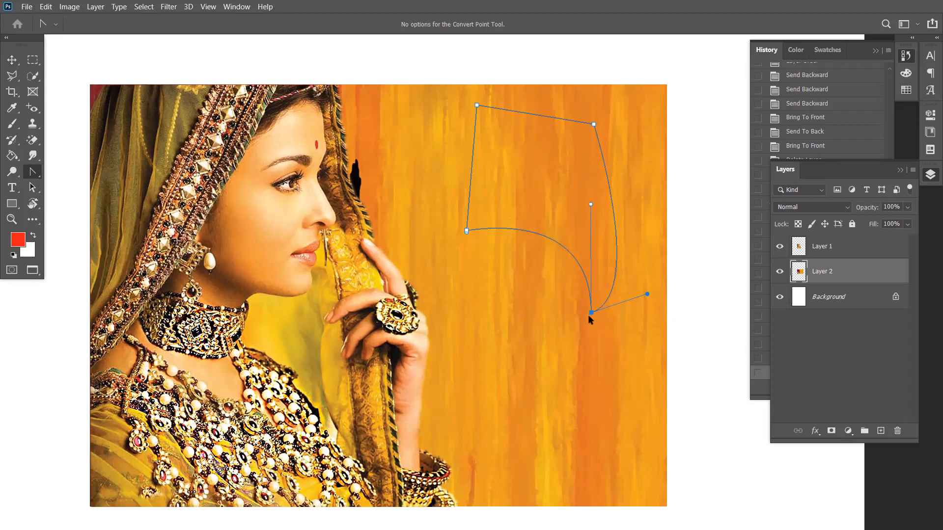
drag(591, 314, 590, 319)
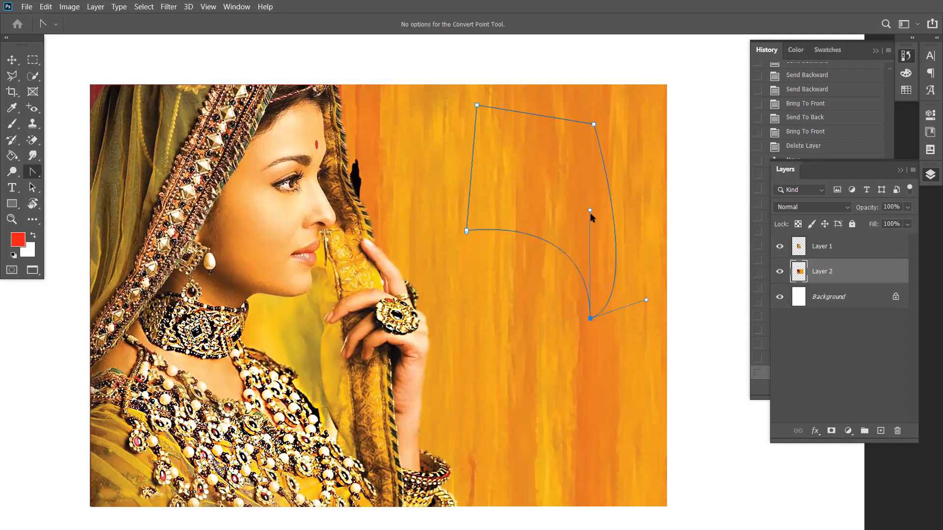
drag(591, 210, 613, 214)
click(646, 300)
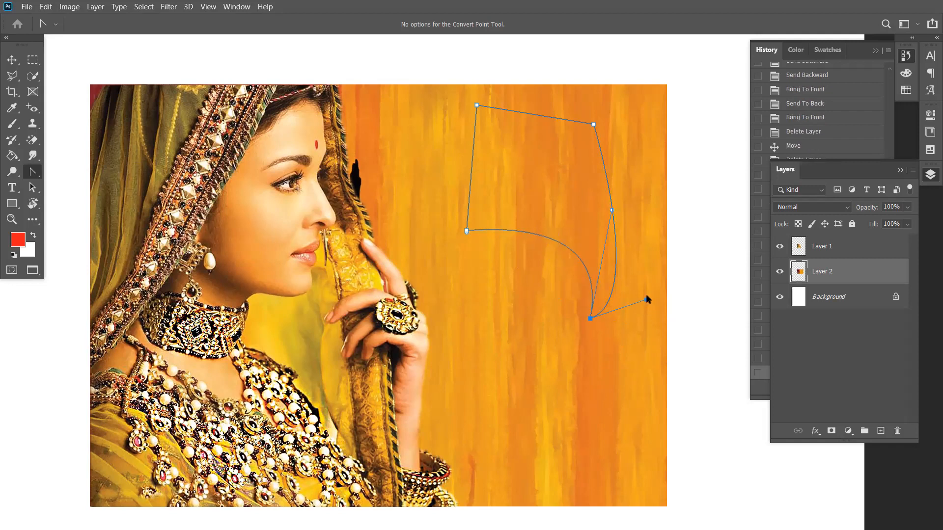
click(612, 211)
click(612, 212)
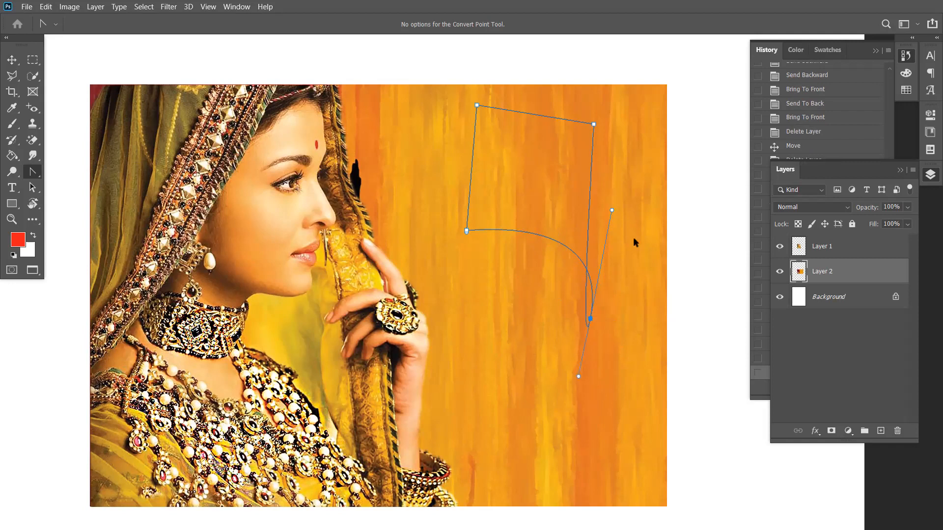
key(ctrl+z)
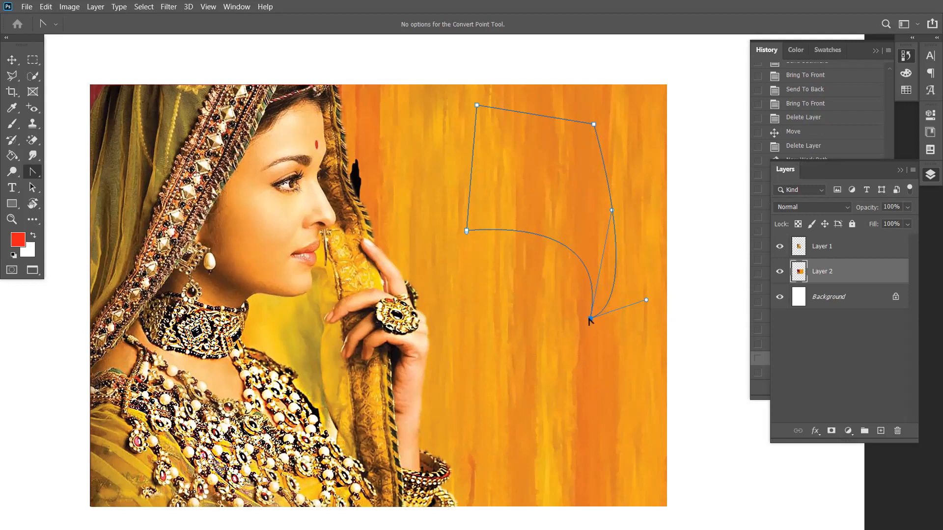
Move the curved lower point slightly down and left, and adjust both of its direction handles
drag(590, 319, 575, 329)
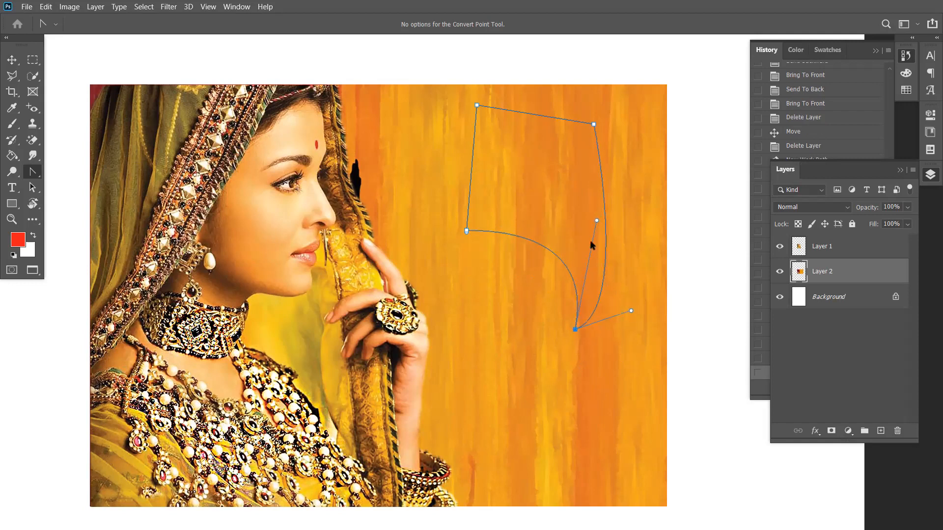
drag(596, 220, 592, 217)
drag(629, 311, 651, 293)
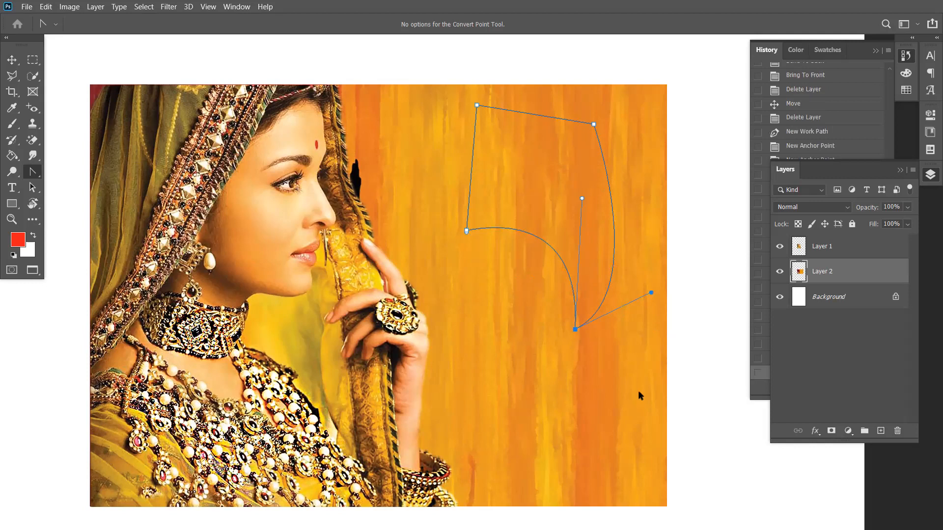
Make a new selection from the path with a feather radius of 0 pixels
right_click(536, 197)
click(559, 251)
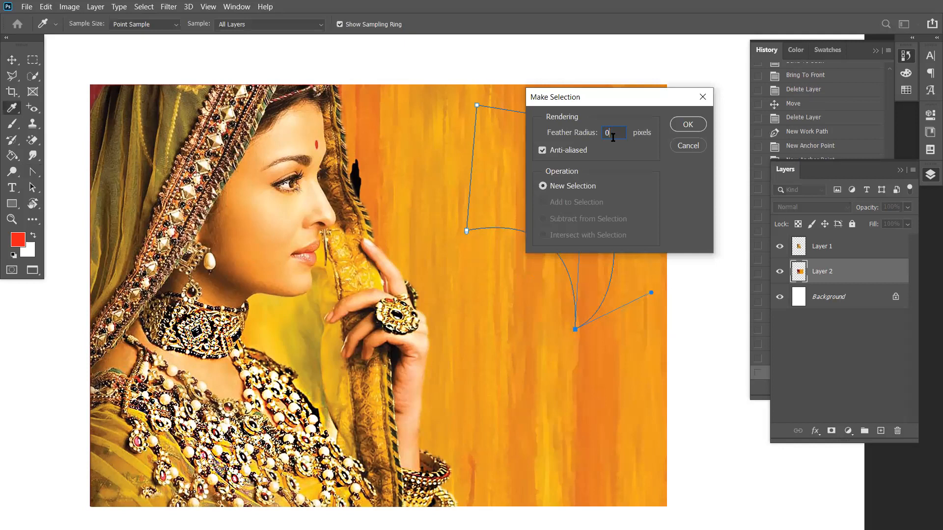
text(0)
key(Return)
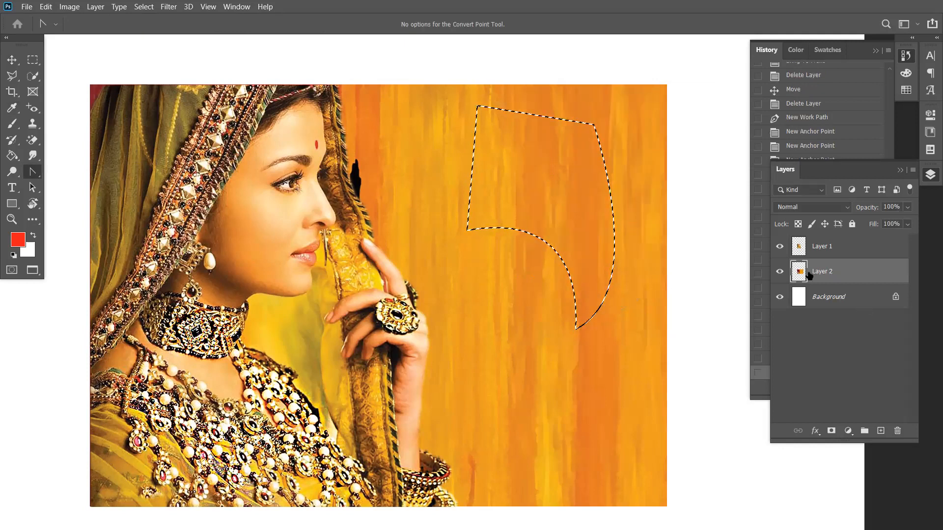
Copy the selected area of Layer 2 to a new layer and move the copy down and slightly right
click(780, 272)
click(779, 271)
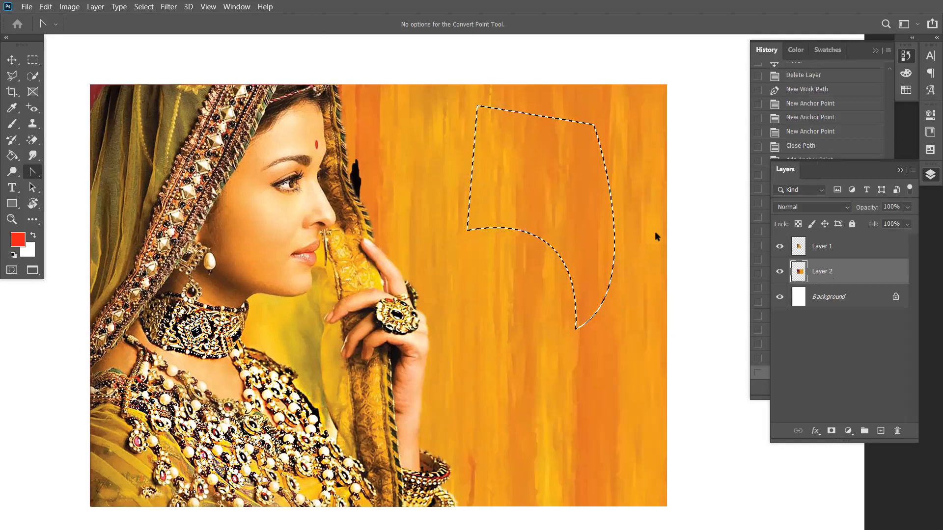
key(ctrl+j)
key(v)
drag(567, 192, 598, 270)
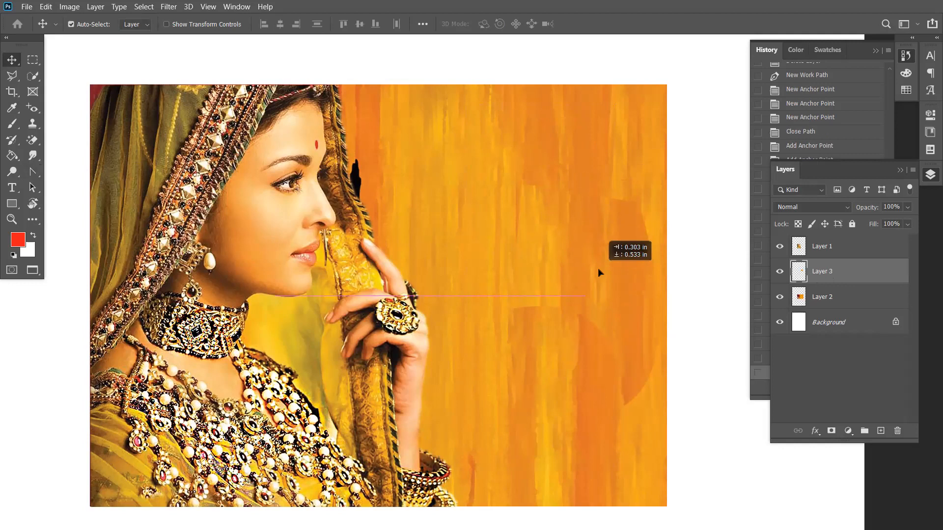
mouse_move(598, 270)
mouse_down()
mouse_move(573, 257)
mouse_move(594, 285)
mouse_up()
Add a Bevel & Emboss effect to Layer 3 with a size of 18 px and the half-round gloss contour
click(816, 431)
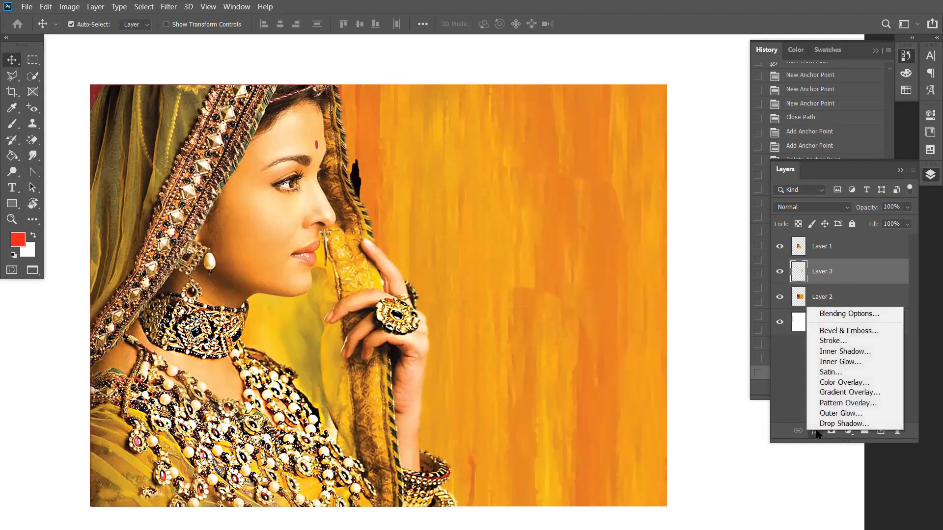
click(833, 332)
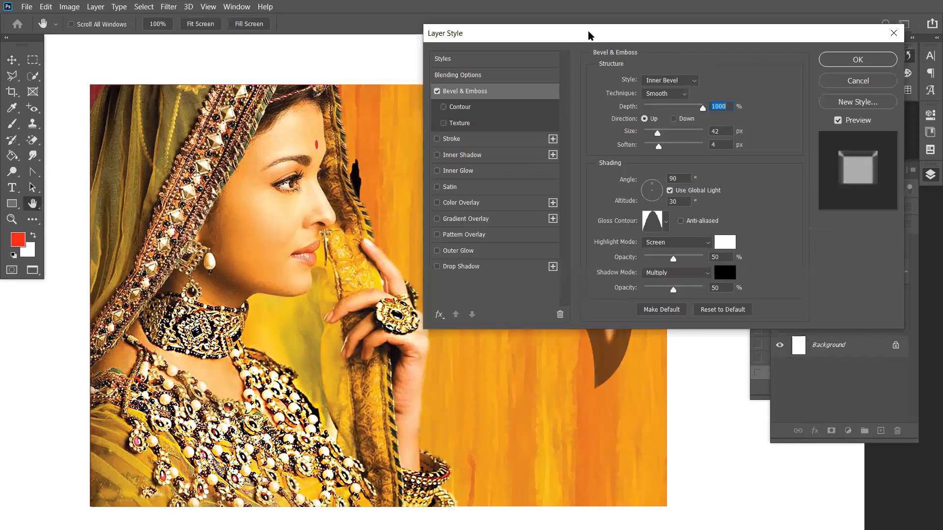
drag(590, 34, 791, 135)
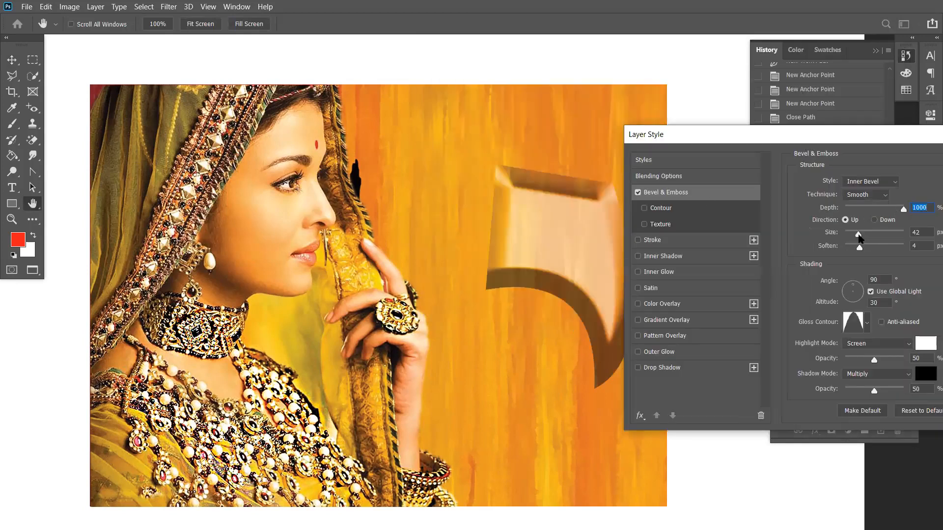
drag(859, 239, 854, 239)
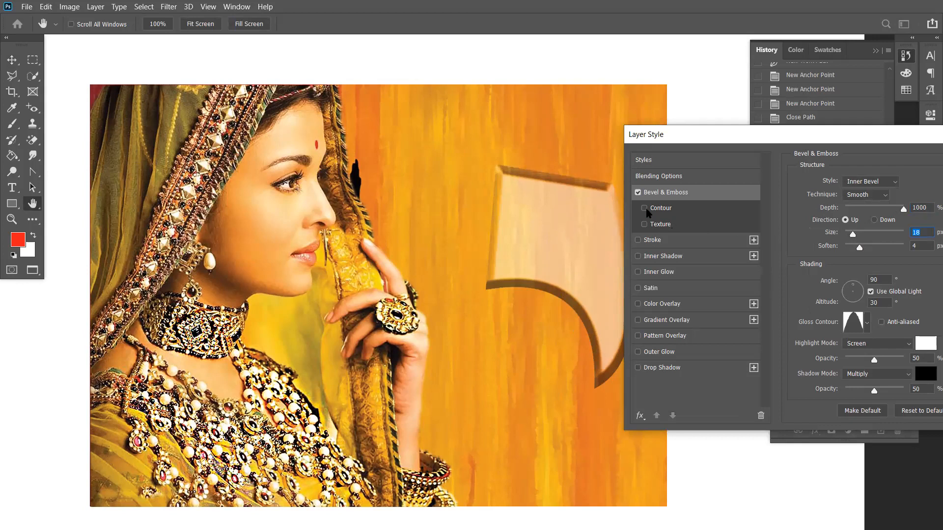
click(867, 325)
click(831, 351)
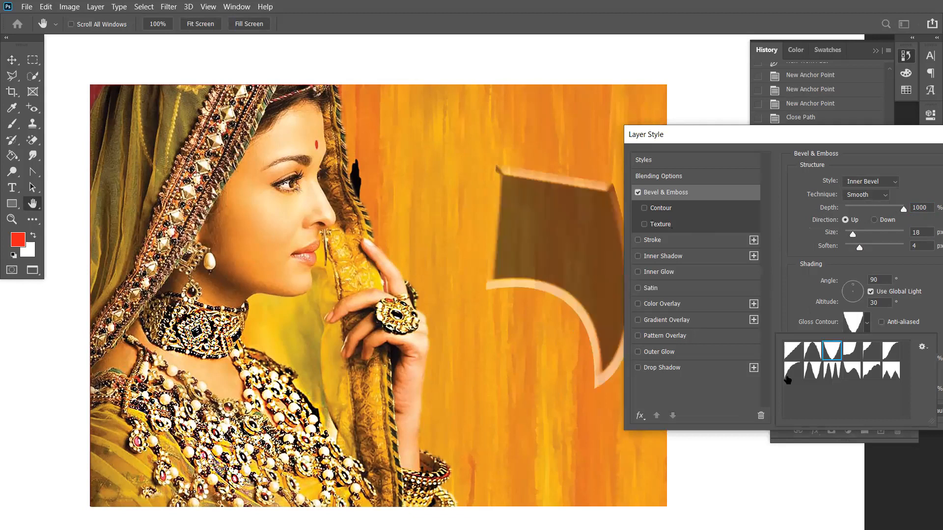
click(791, 372)
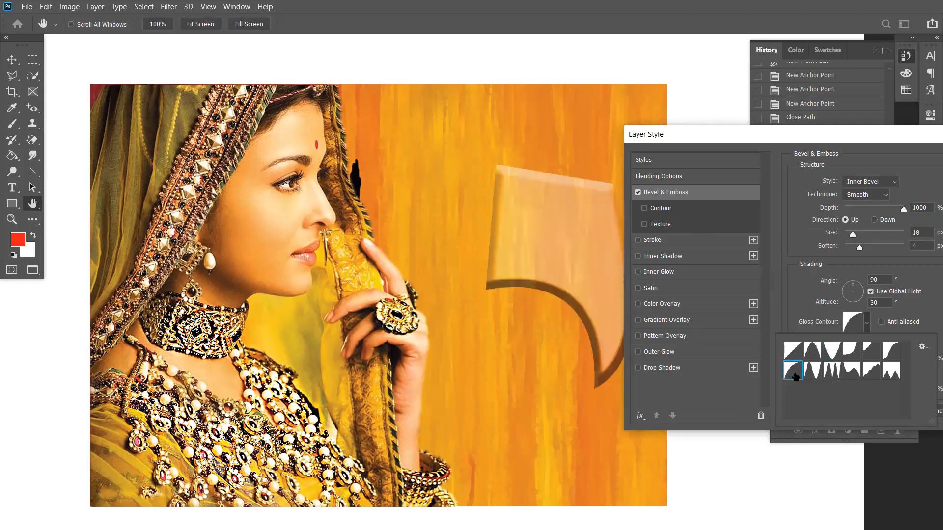
Try a Color Overlay on Layer 3, remove it, and look through the Styles and Blending Options settings
click(668, 305)
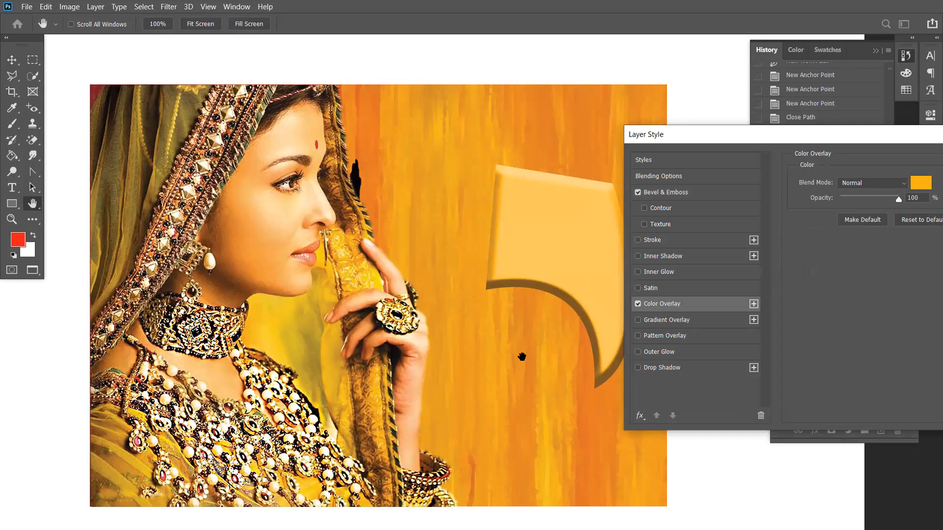
click(638, 304)
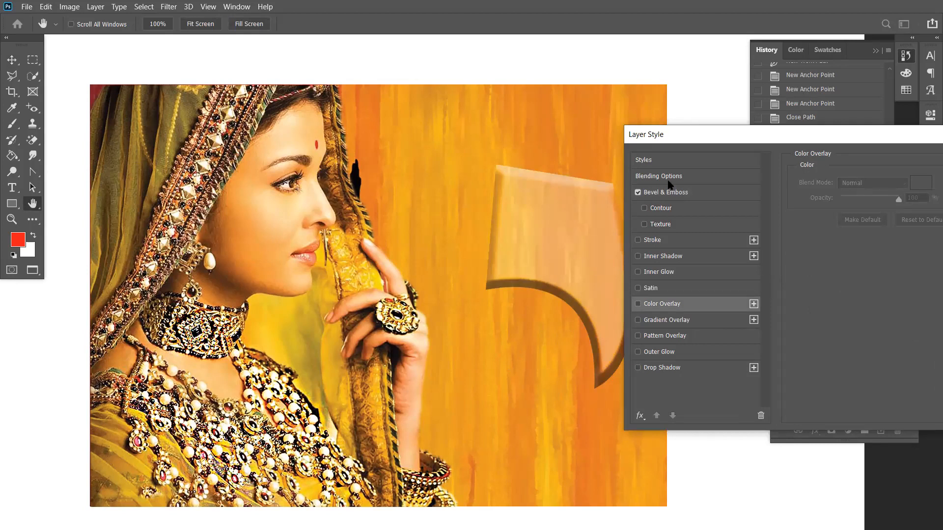
scroll(691, 236, up, 2)
click(693, 161)
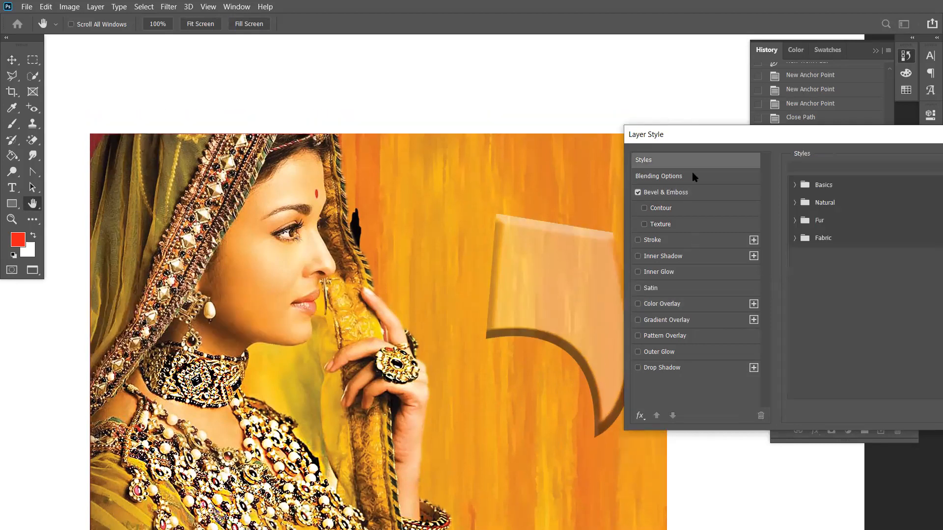
scroll(741, 233, up, 2)
click(671, 177)
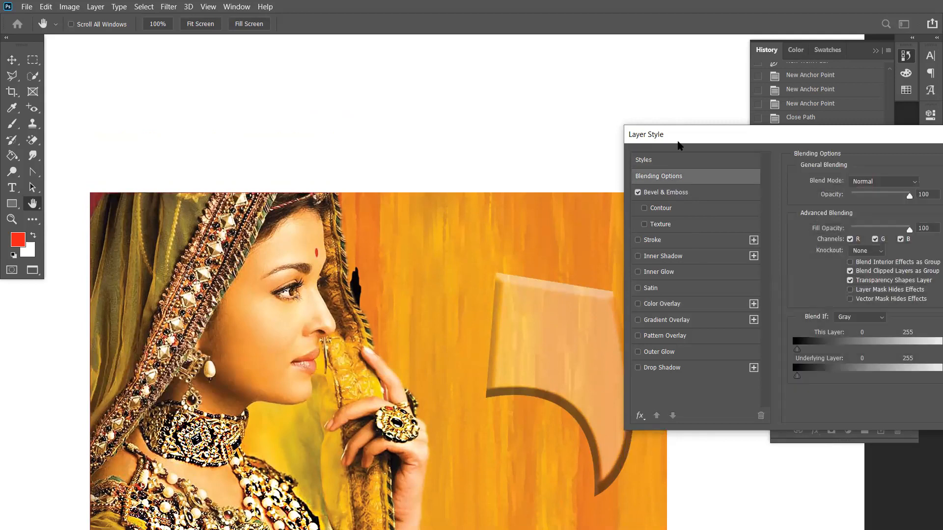
drag(673, 135, 424, 44)
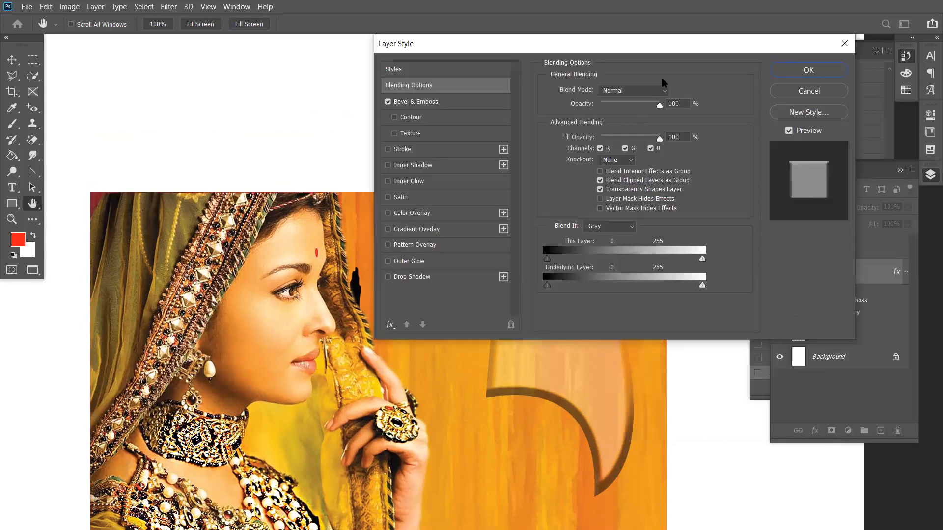
click(426, 105)
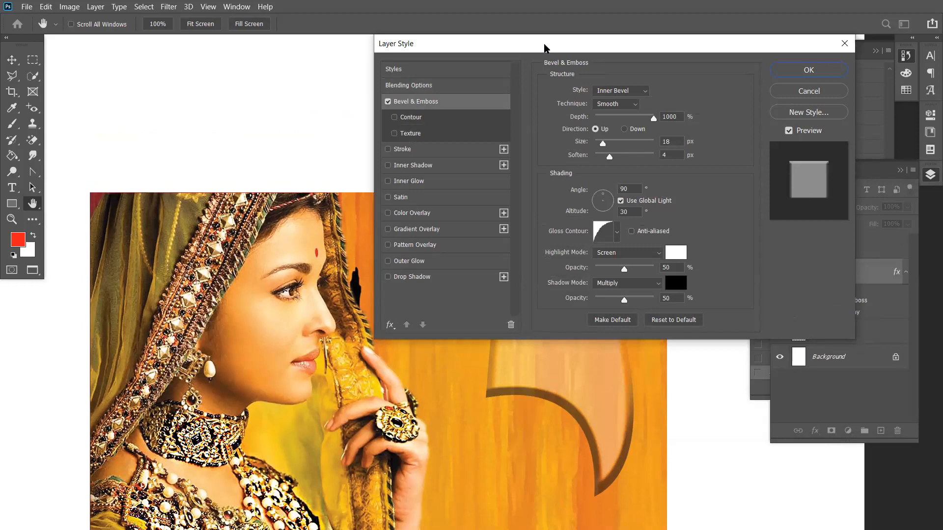
Apply the layer style and move the beveled piece slightly down and to the left on the canvas
drag(545, 47, 664, 14)
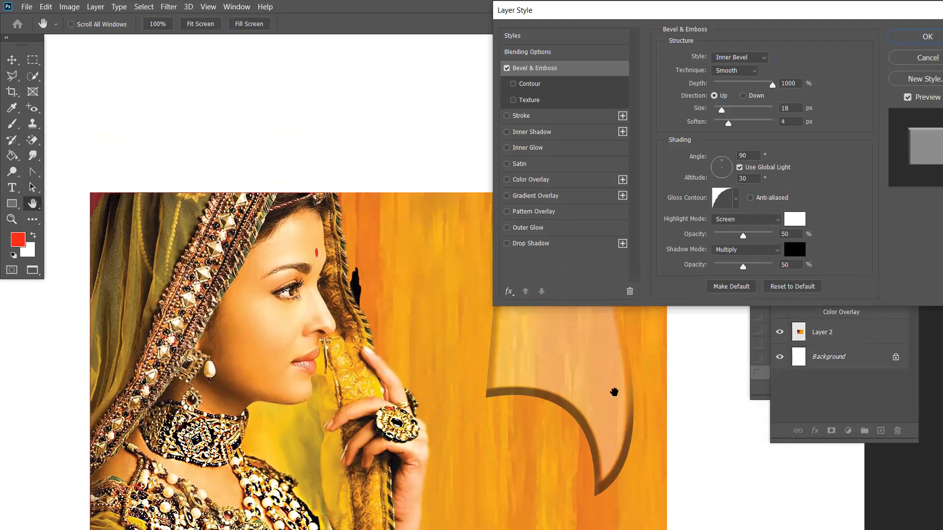
click(910, 41)
drag(590, 357, 559, 391)
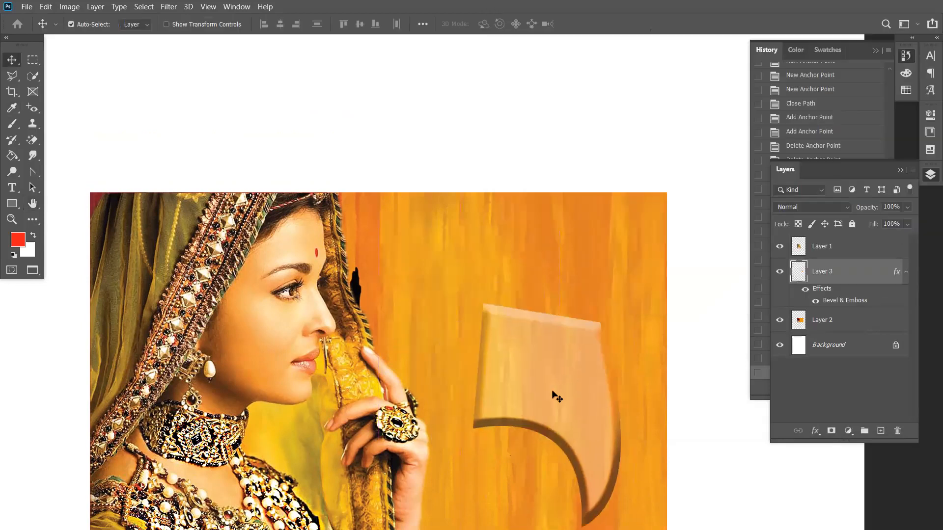
scroll(641, 510, down, 3)
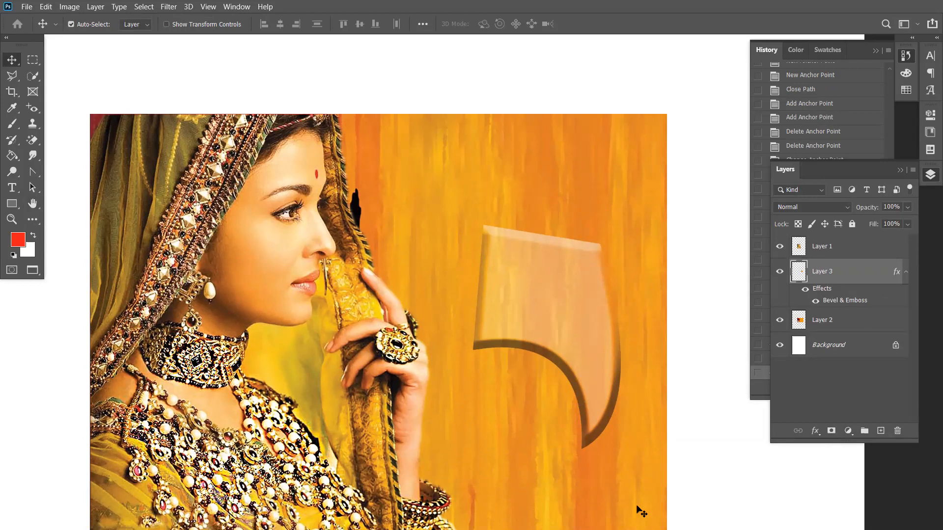
Draw a short three-point work path with the Pen tool and remove it along with Layer 3, keeping Layer 2
click(30, 176)
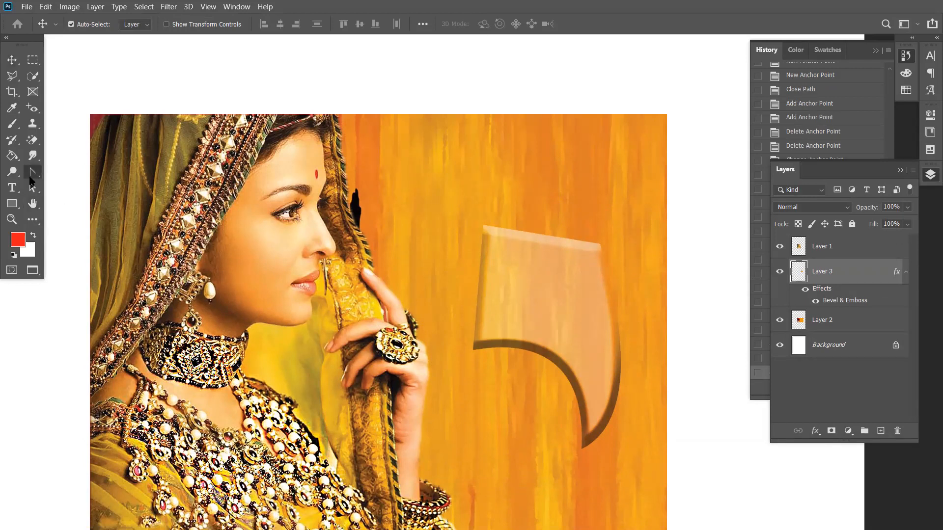
click(396, 157)
click(476, 148)
click(467, 200)
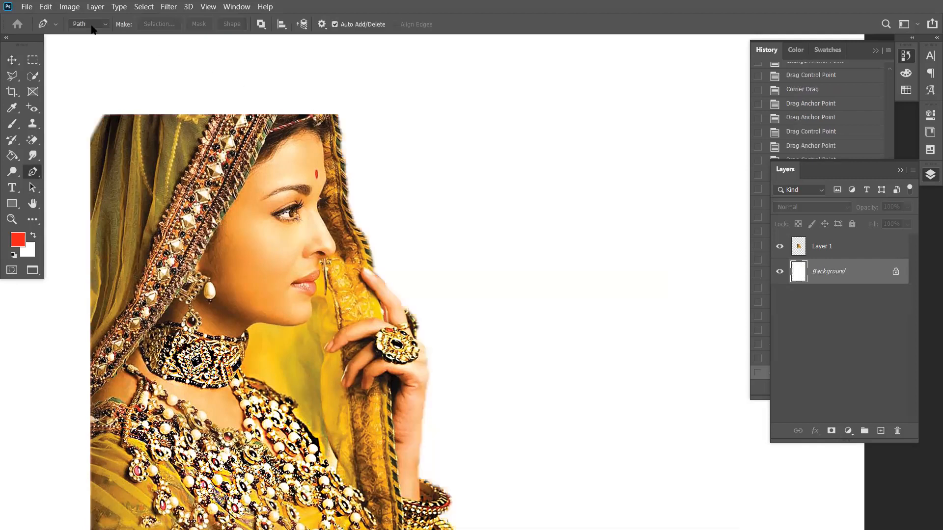
click(92, 26)
click(400, 97)
key(ctrl+z)
Draw a closed, curved five-point red shape about 355 by 547 px beside the woman with the Pen tool in Shape mode
click(107, 25)
click(93, 35)
click(560, 167)
drag(605, 289, 607, 336)
drag(566, 407, 587, 446)
drag(431, 364, 428, 272)
drag(525, 181, 537, 176)
click(559, 168)
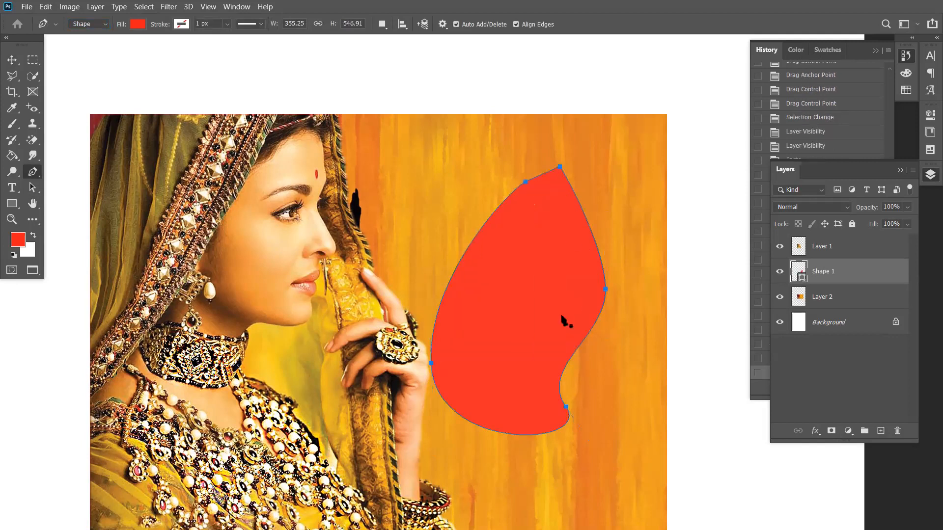
Add anchor points on the large red shape's left, upper-right and lower-right edges
click(477, 233)
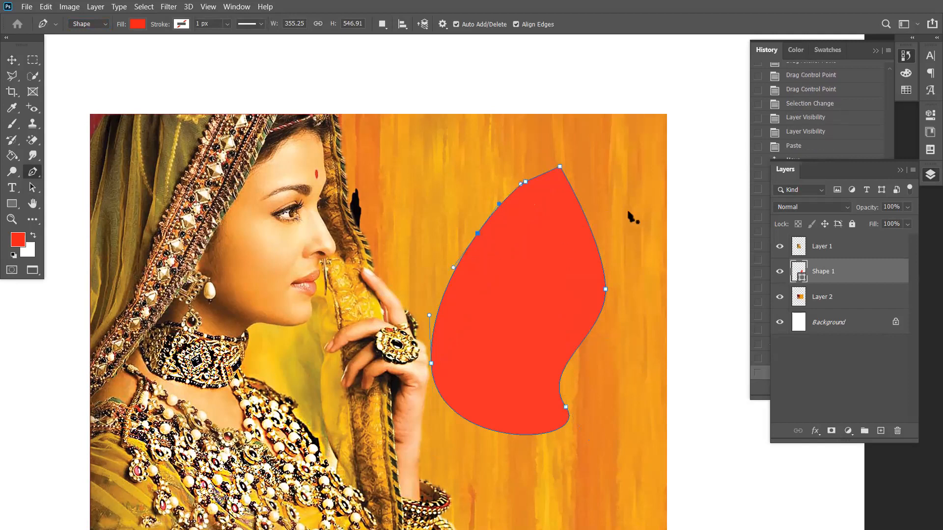
click(590, 229)
click(582, 343)
Delete the shape's left-edge, near-top and lower-right-edge anchor points, and add one on its upper-left edge
click(478, 235)
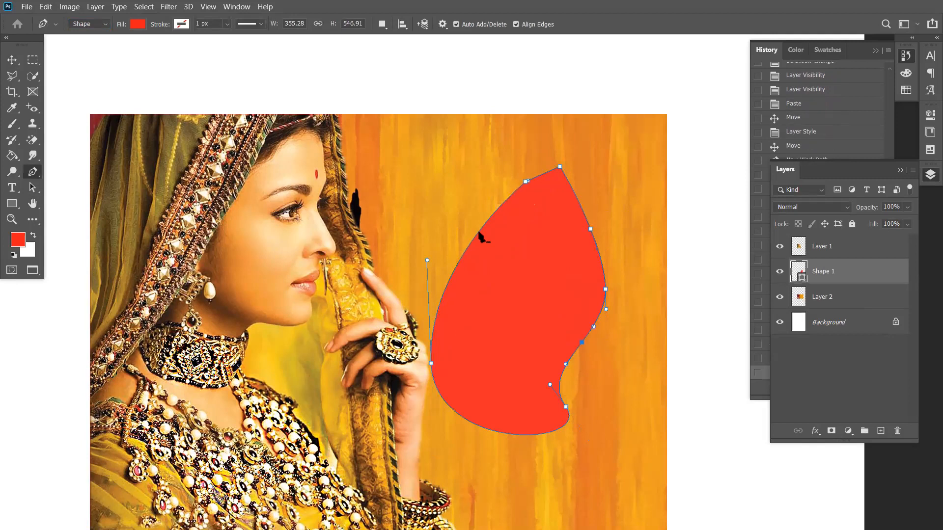
click(525, 182)
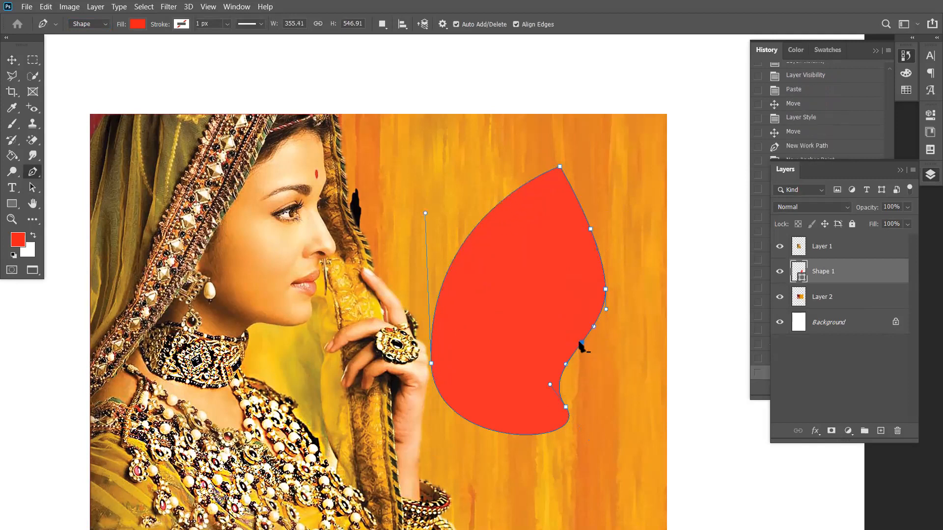
click(582, 343)
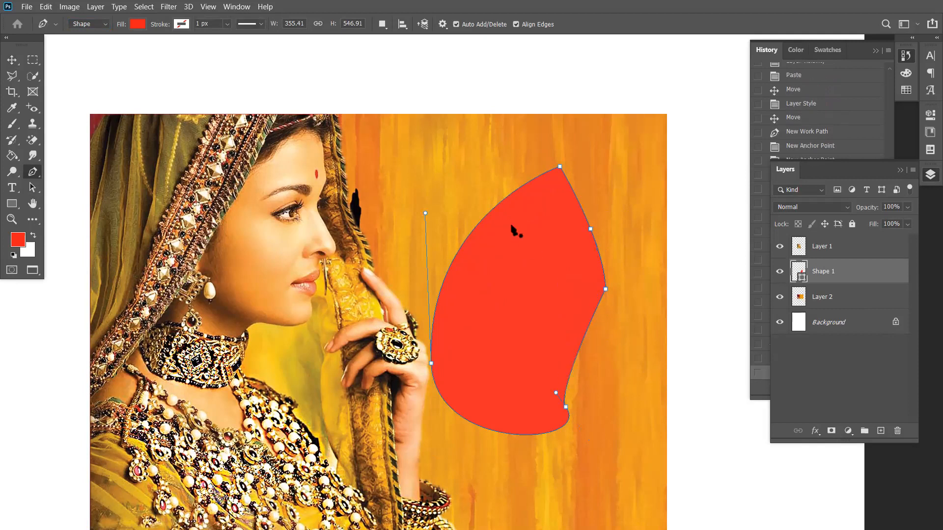
click(495, 210)
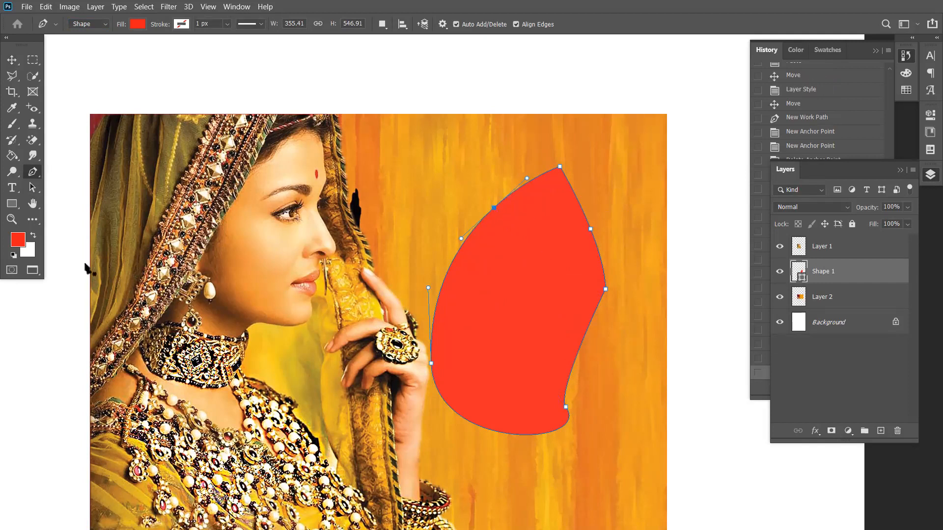
Draw a second closed six-point red shape, about 253 by 277 px, overlapping the large shape's upper-left side
click(408, 150)
click(370, 204)
click(416, 253)
click(410, 286)
click(443, 285)
drag(481, 175, 435, 147)
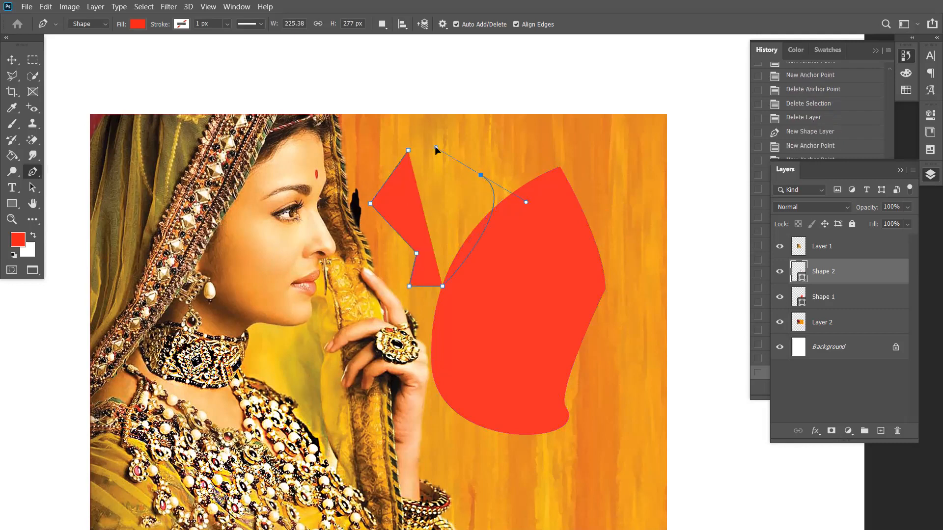
click(408, 151)
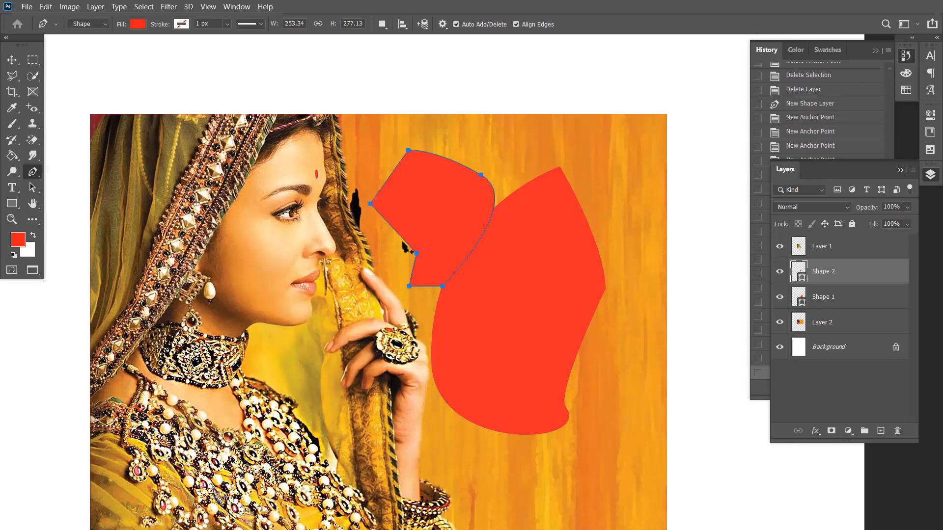
Convert the smaller shape's leftmost corner point to a smooth curve with the Convert Point tool
click(32, 184)
click(33, 174)
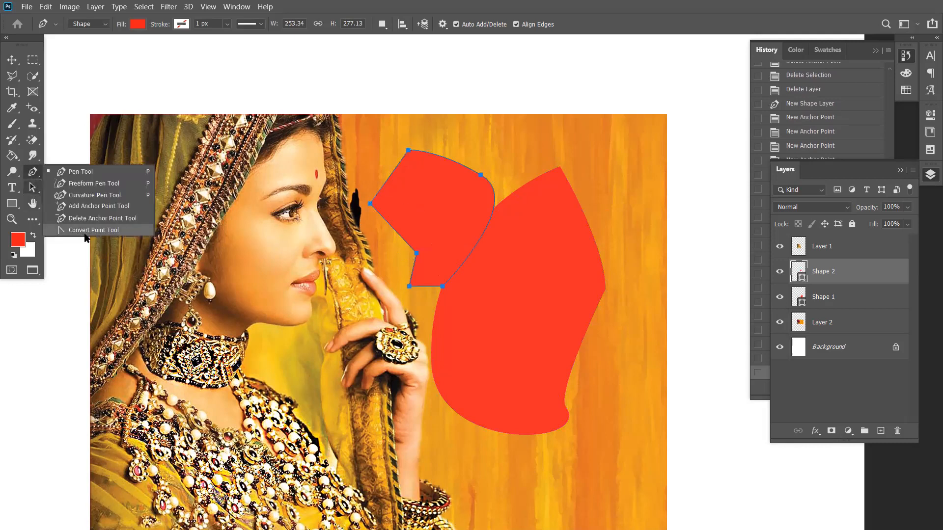
drag(370, 203, 367, 242)
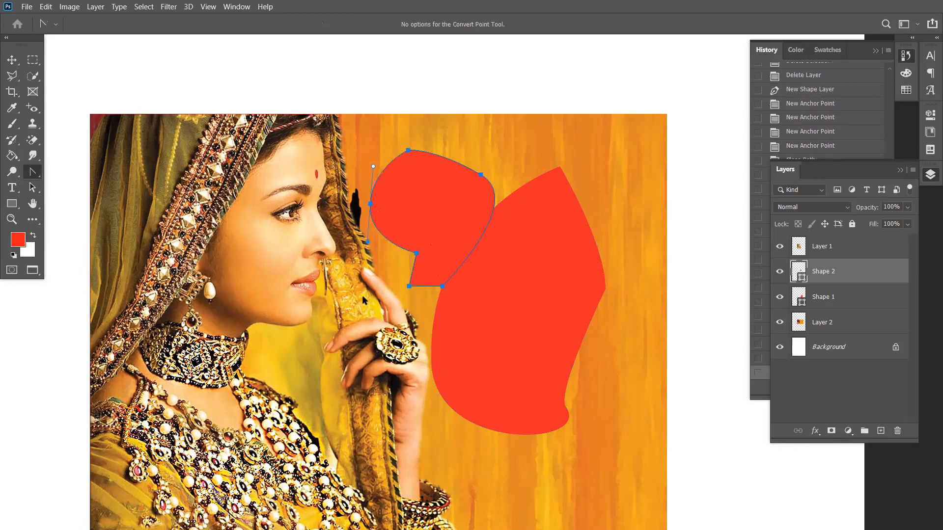
Try the Freeform Pen tool with a closed wavy shape about 274 by 401 px over the large shape's lower-right side, and delete it
click(33, 172)
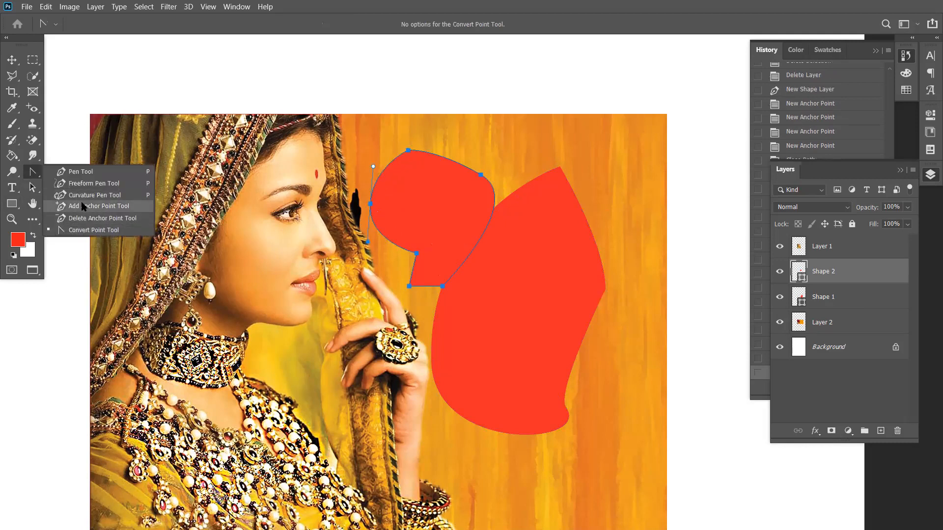
click(94, 189)
mouse_move(617, 266)
mouse_down()
mouse_move(625, 413)
mouse_move(522, 362)
mouse_move(589, 290)
mouse_up()
drag(620, 436, 614, 431)
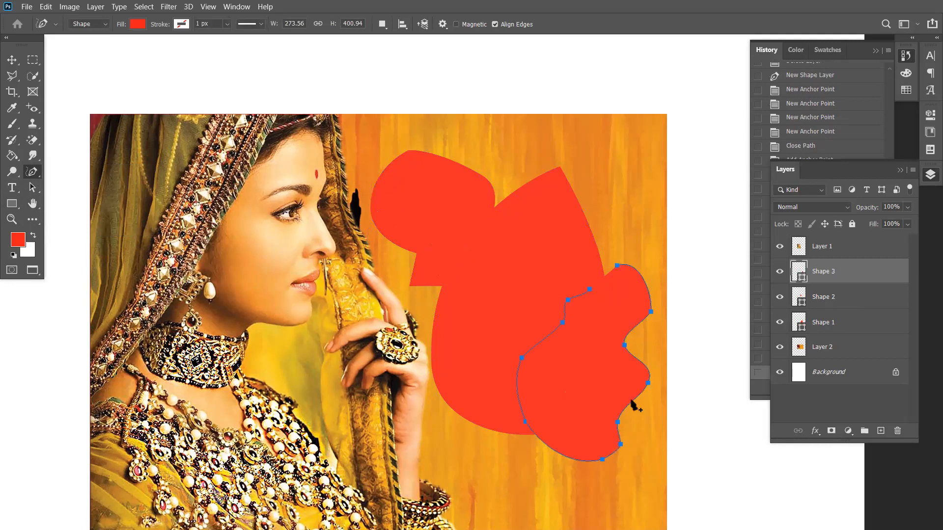
key(Delete)
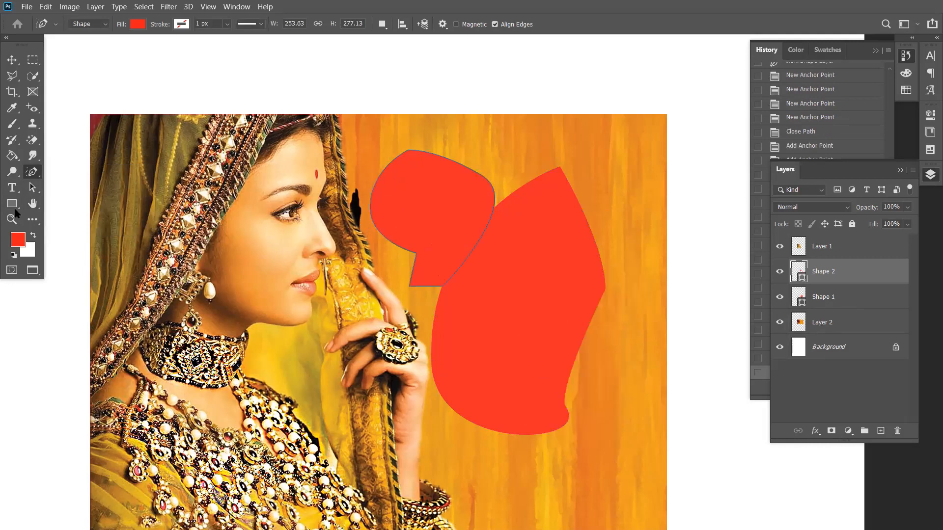
Draw a closed four-point oval about 459 by 694 px over the red shapes with the Curvature Pen tool
right_click(31, 176)
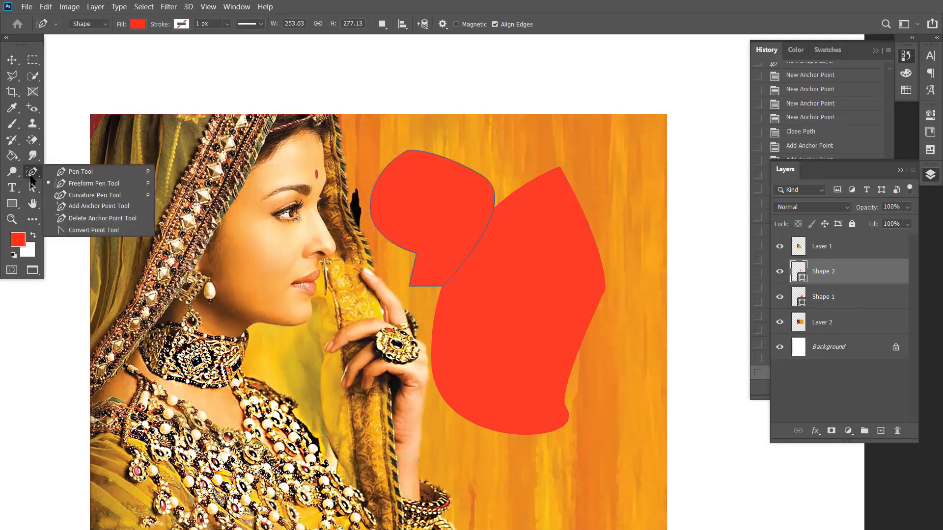
click(79, 195)
scroll(626, 368, down, 3)
click(632, 223)
click(632, 295)
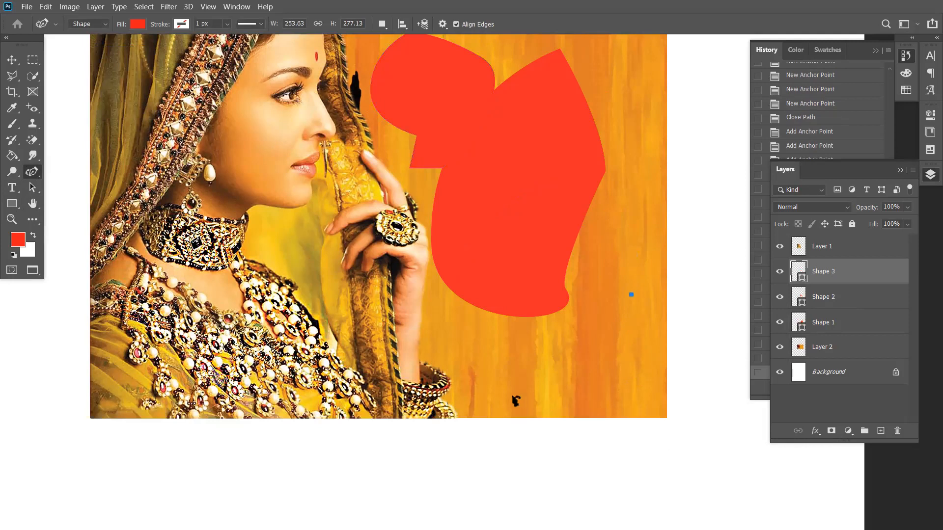
click(466, 393)
drag(454, 391, 514, 405)
drag(440, 296, 431, 295)
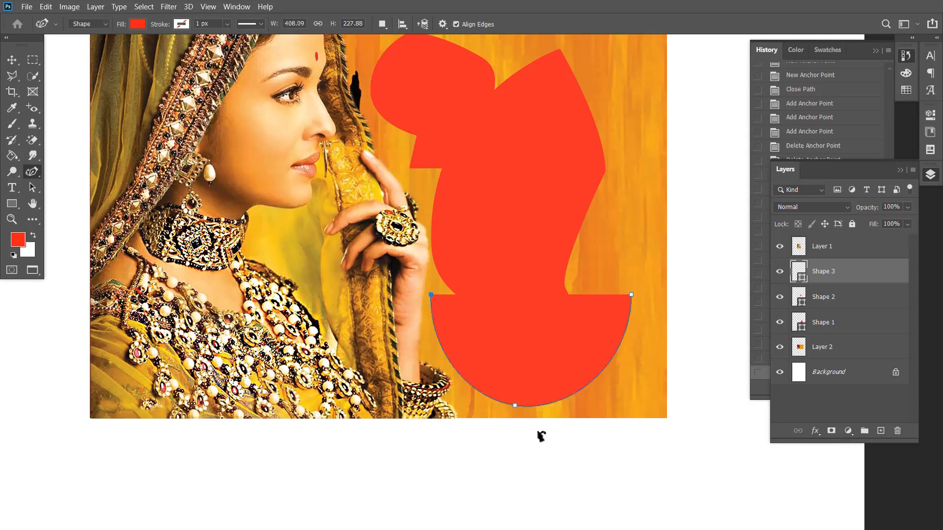
click(614, 67)
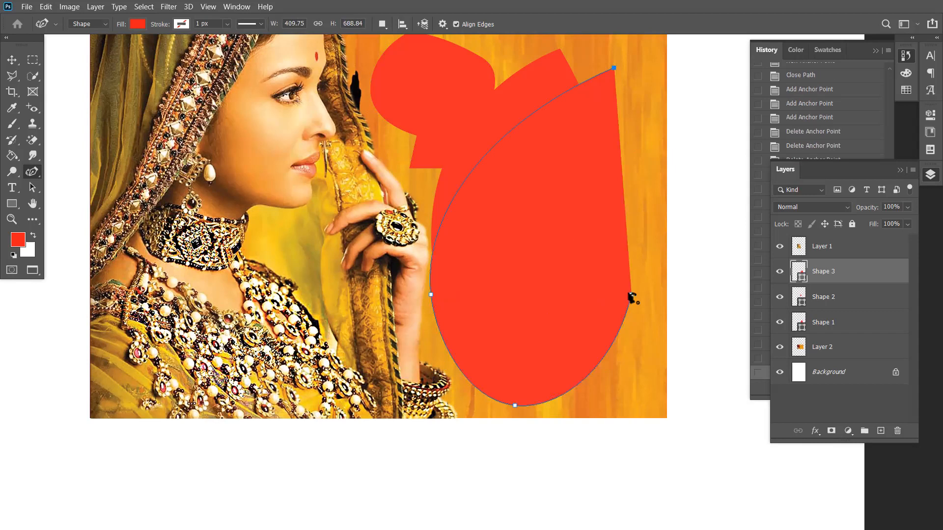
drag(631, 294, 624, 257)
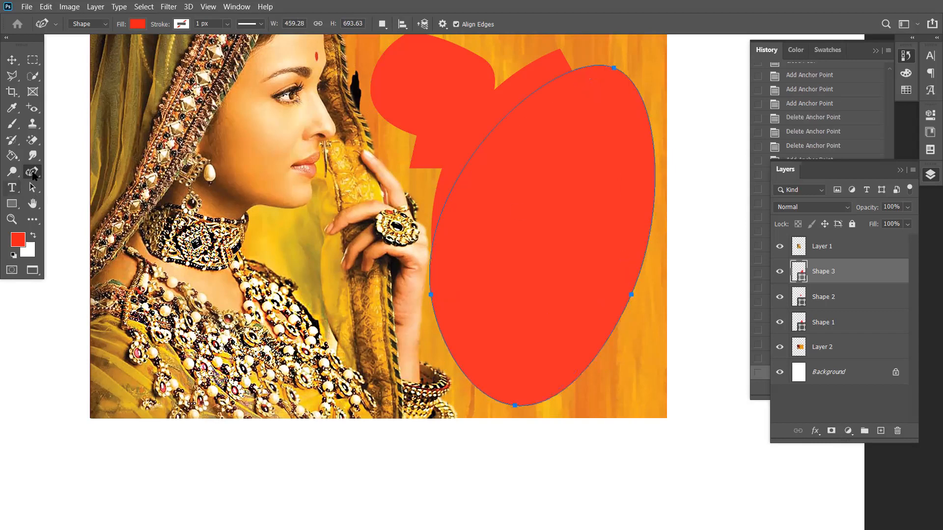
right_click(32, 172)
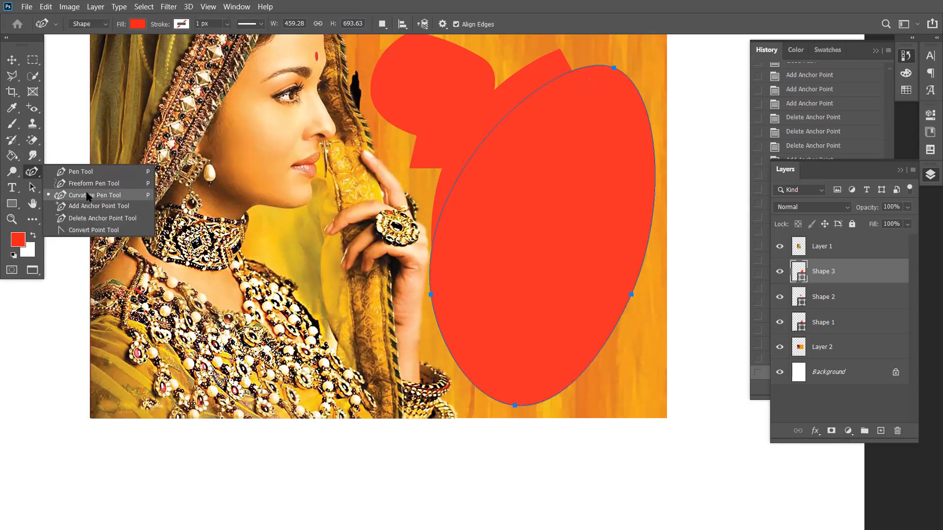
click(88, 196)
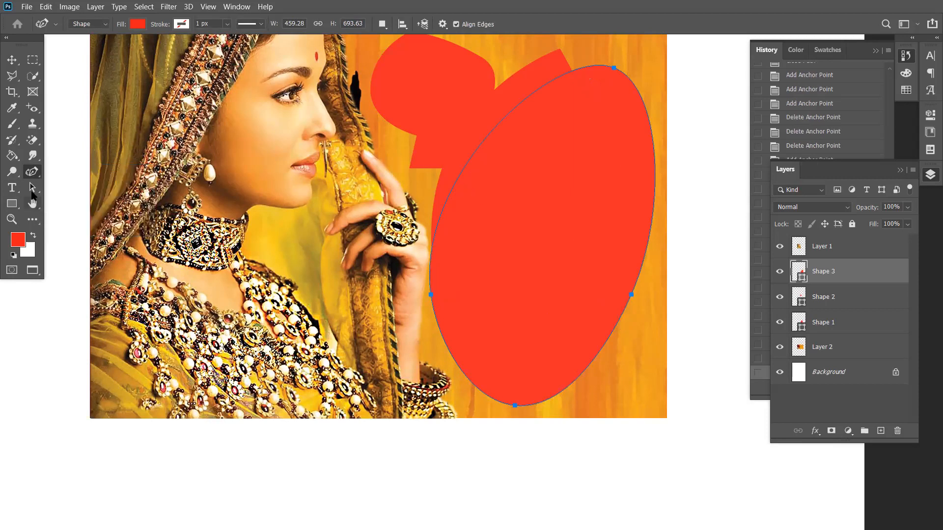
right_click(30, 175)
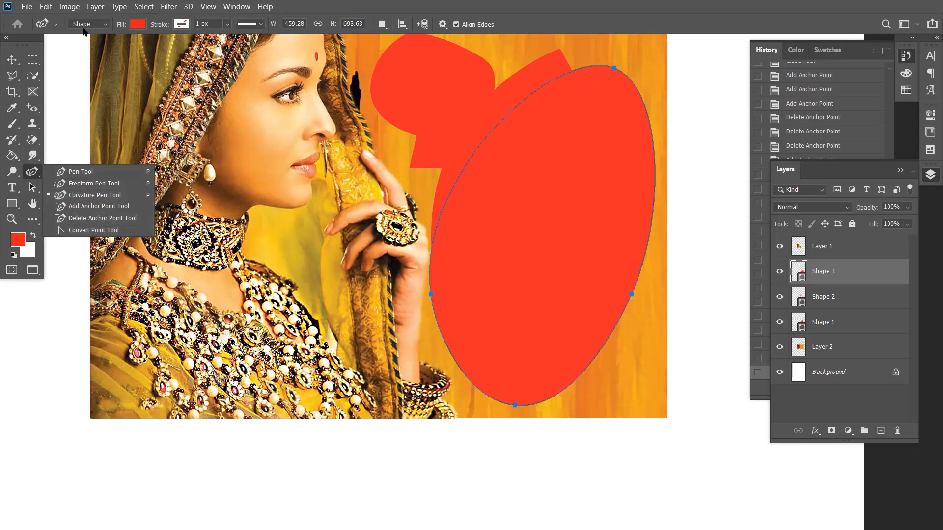
click(11, 203)
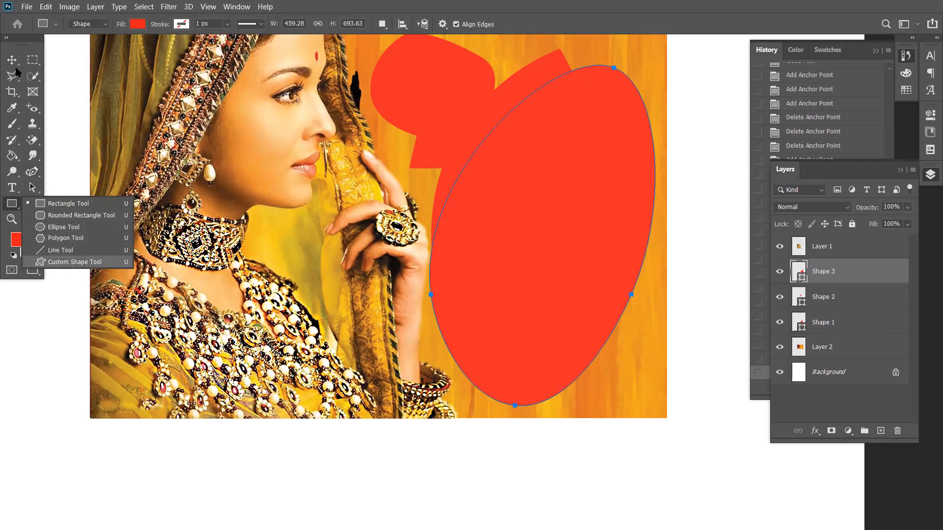
Delete all three red shape layers, leaving Layer 1, Layer 2 and the Background
key(l)
key(Delete)
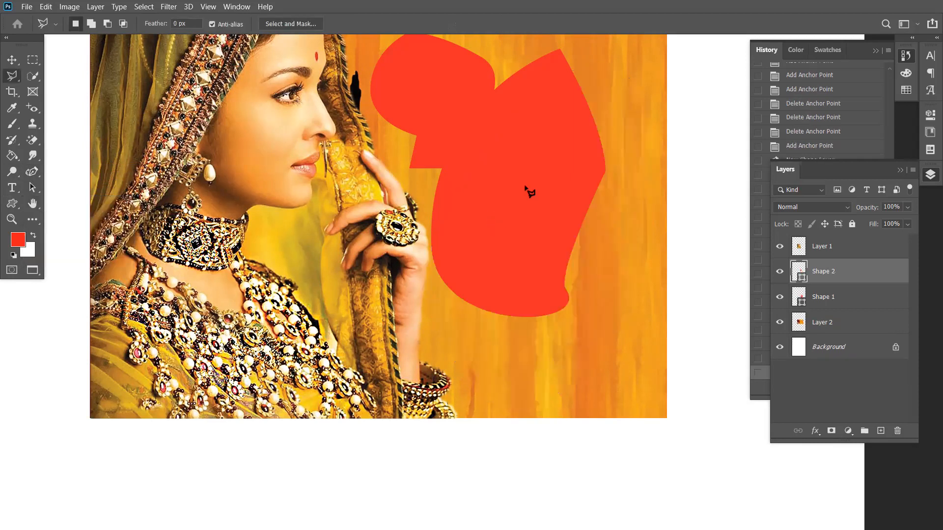
click(500, 148)
key(Escape)
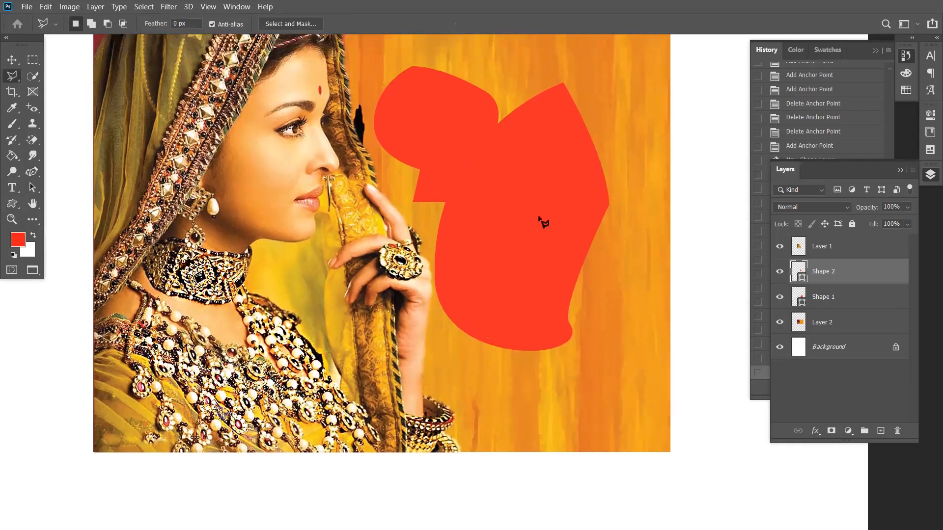
key(v)
key(Delete)
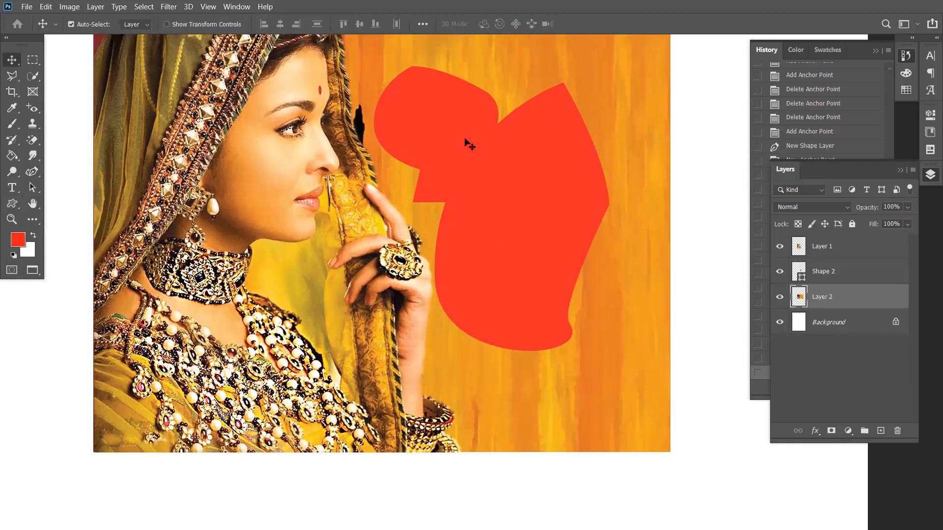
key(Delete)
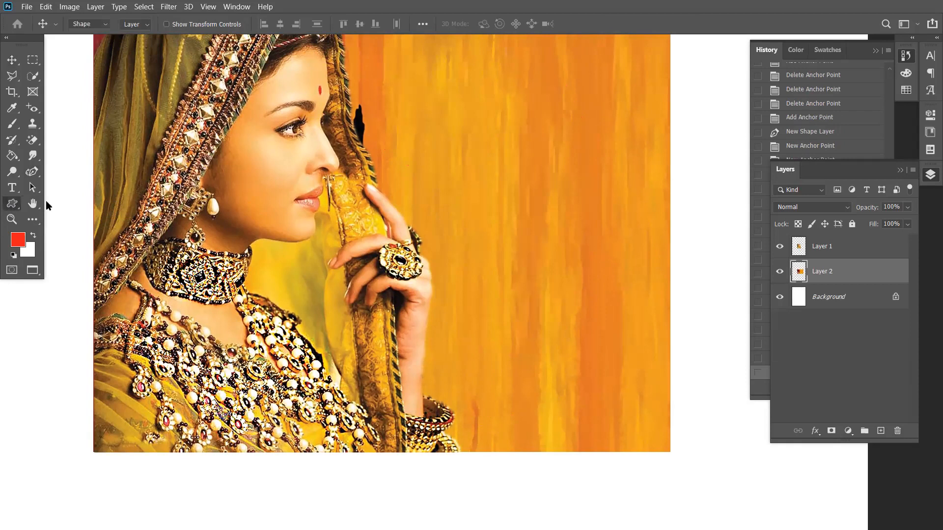
Draw a red rectangle about 405 by 155 px over the lower part of the orange background with the Rectangle tool
key(shift+u)
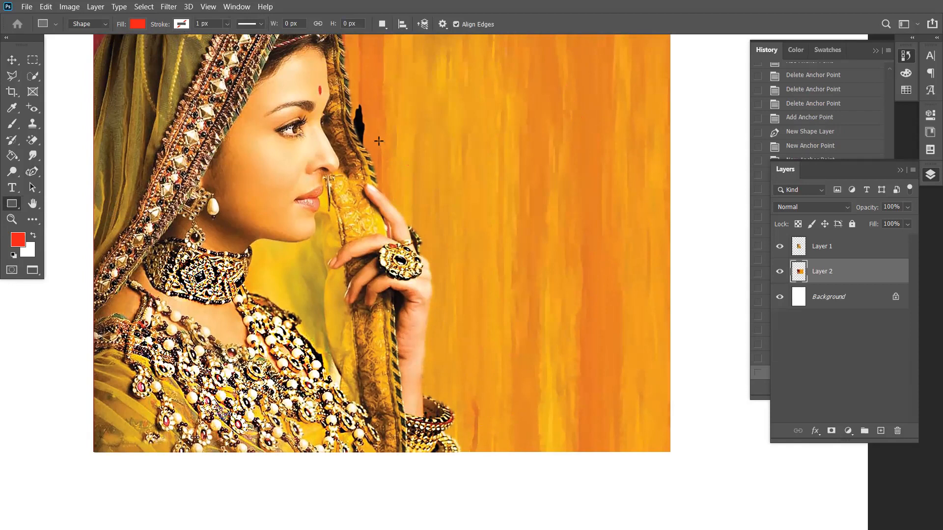
drag(456, 296, 654, 371)
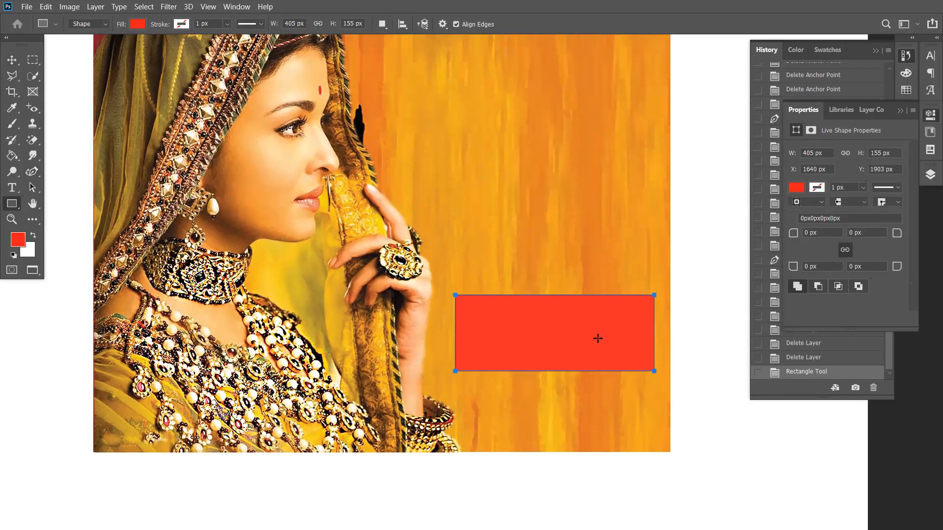
Try the Basics shadow style and several Natural layer styles on the rectangle, ending with the grey bevelled stone style
click(216, 5)
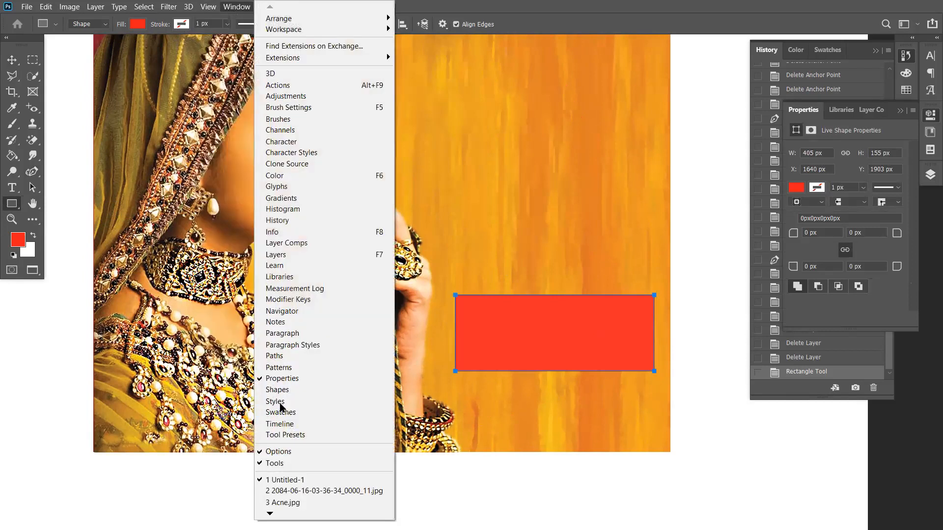
click(275, 401)
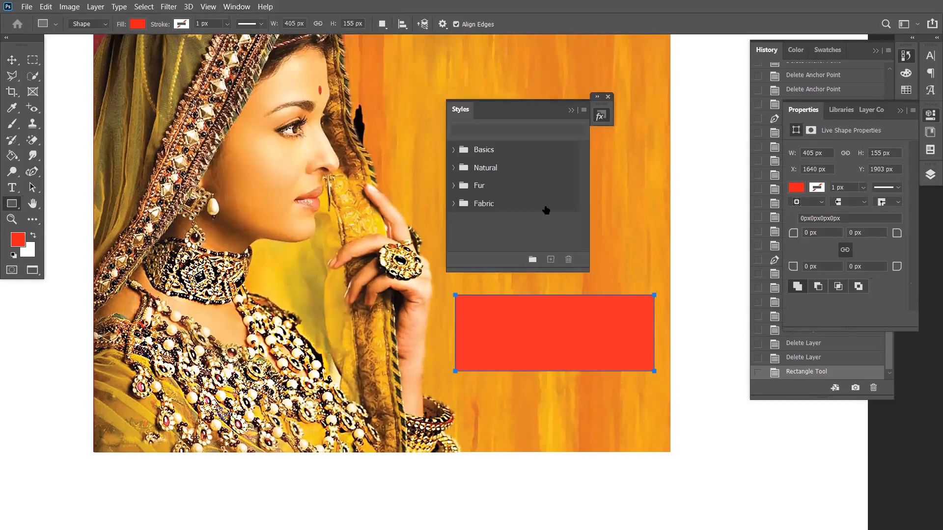
click(453, 150)
click(506, 190)
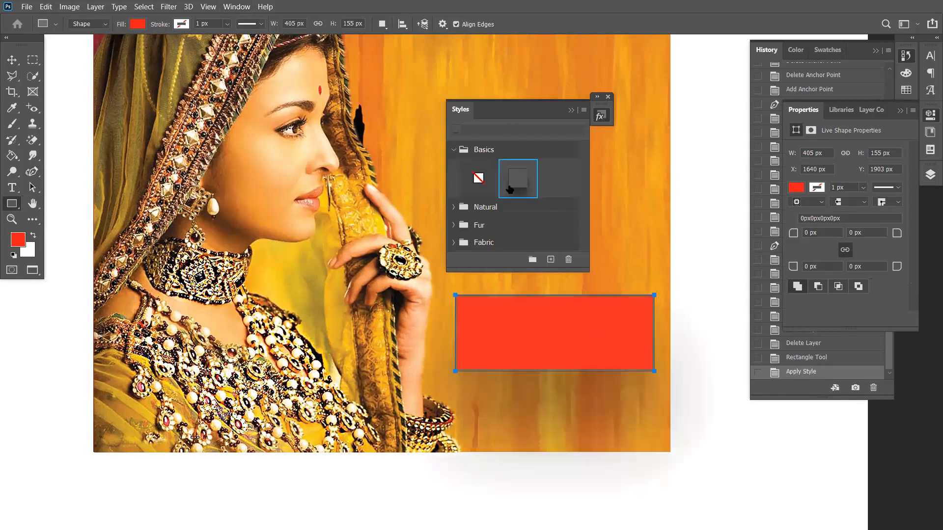
click(454, 207)
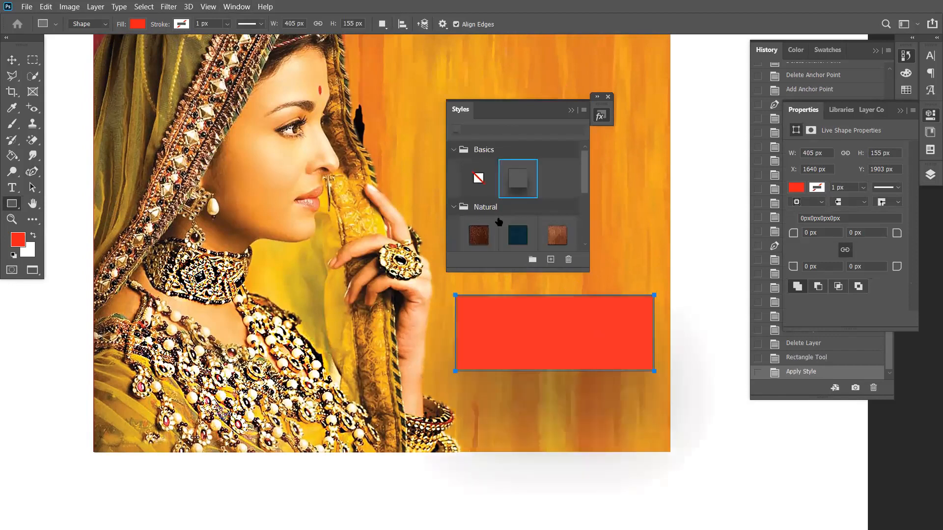
click(516, 238)
click(554, 237)
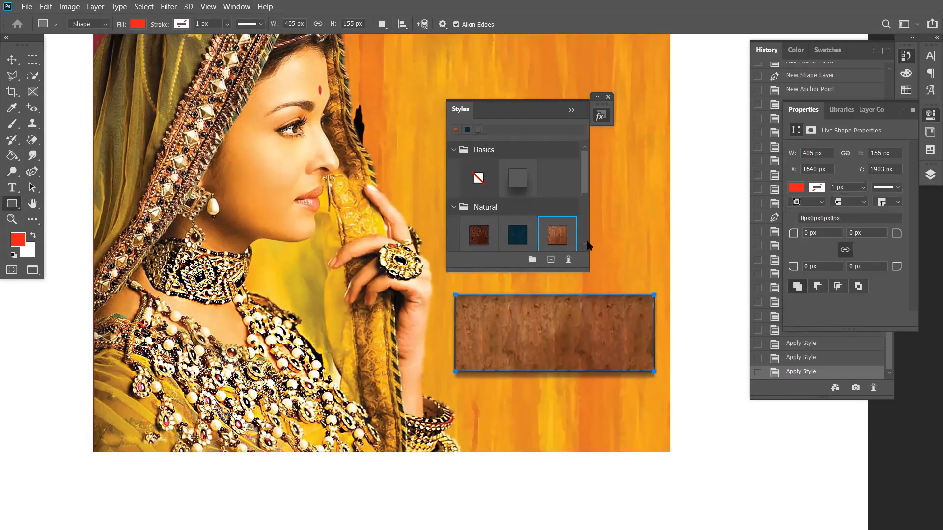
drag(583, 271, 596, 402)
click(557, 316)
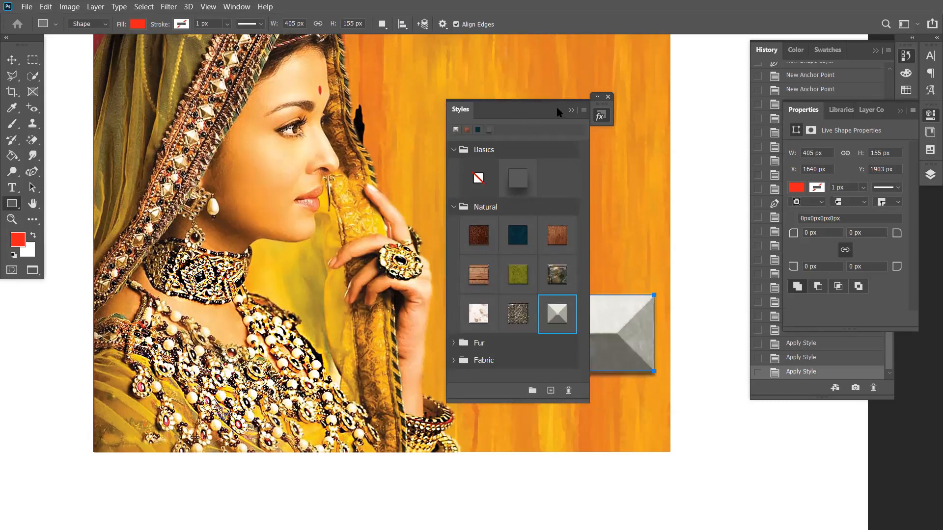
click(608, 97)
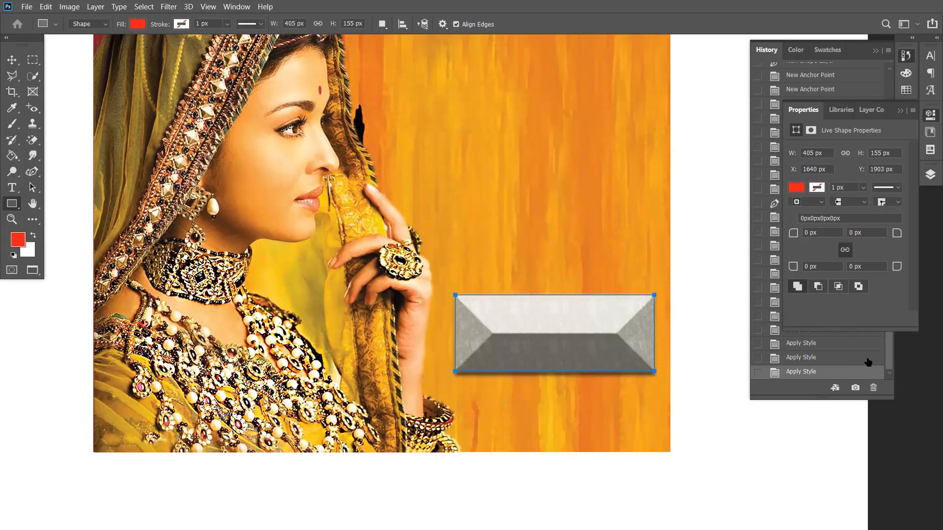
Reduce the rectangle's Bevel & Emboss size to 9 px in its layer style
key(F7)
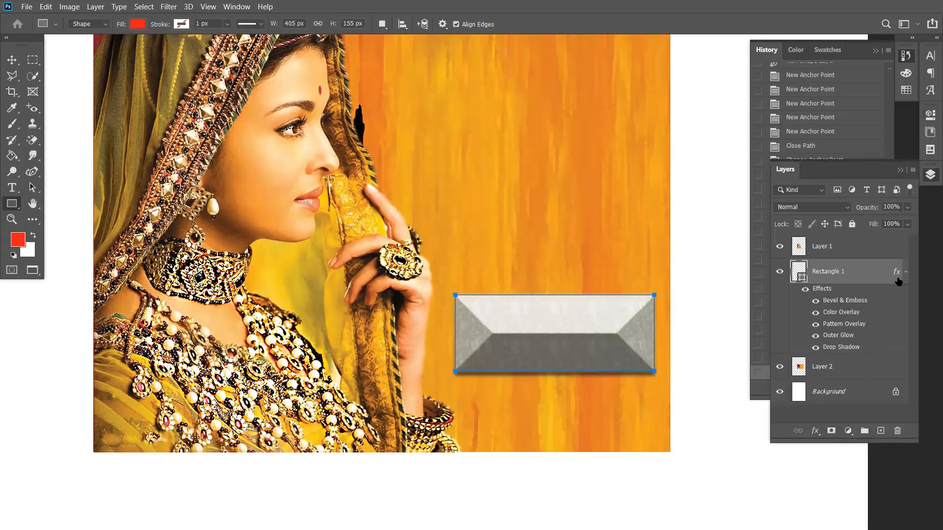
click(815, 432)
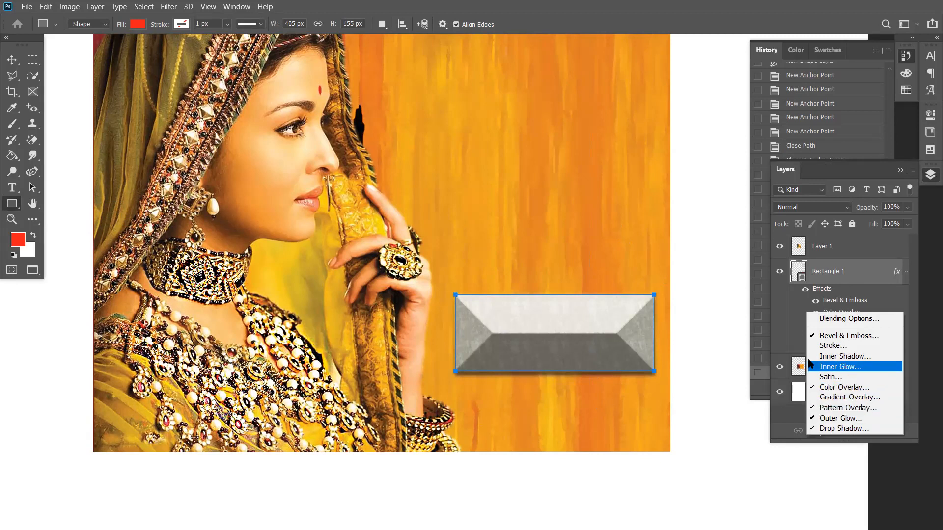
click(851, 336)
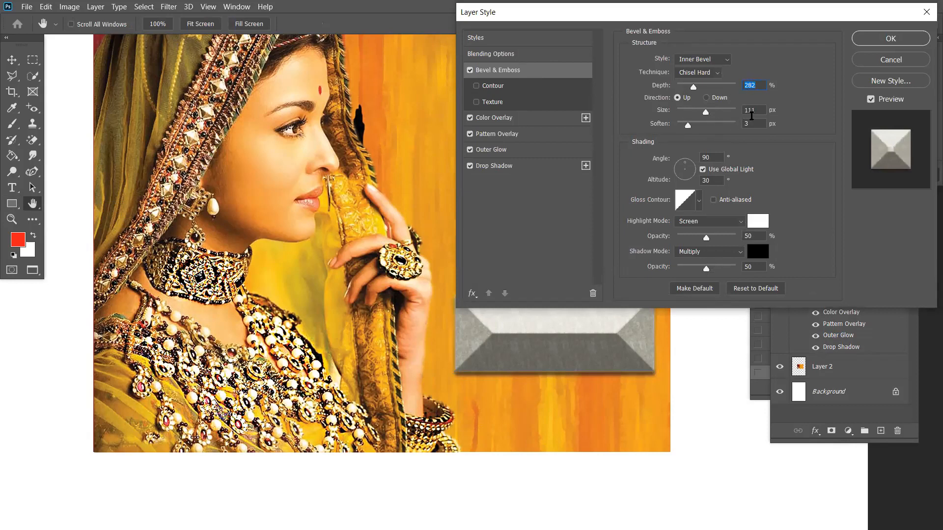
drag(706, 113, 684, 114)
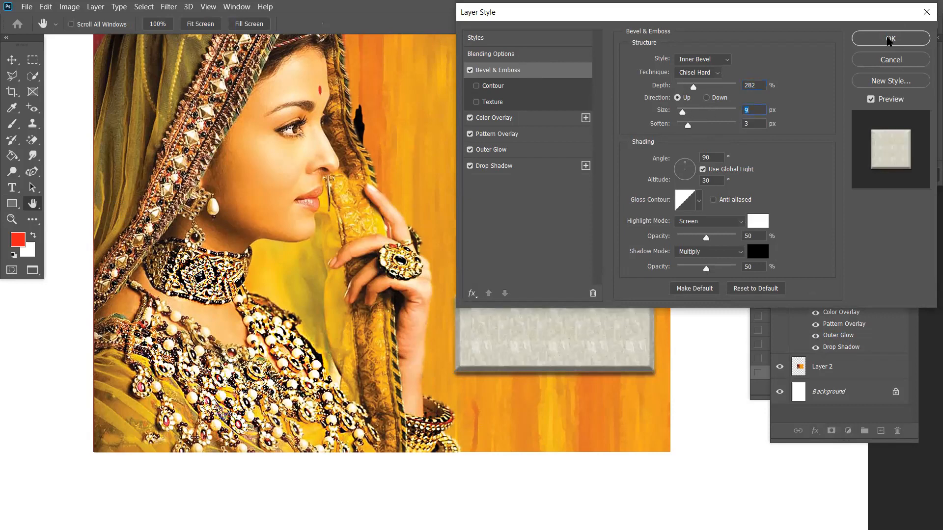
key(Return)
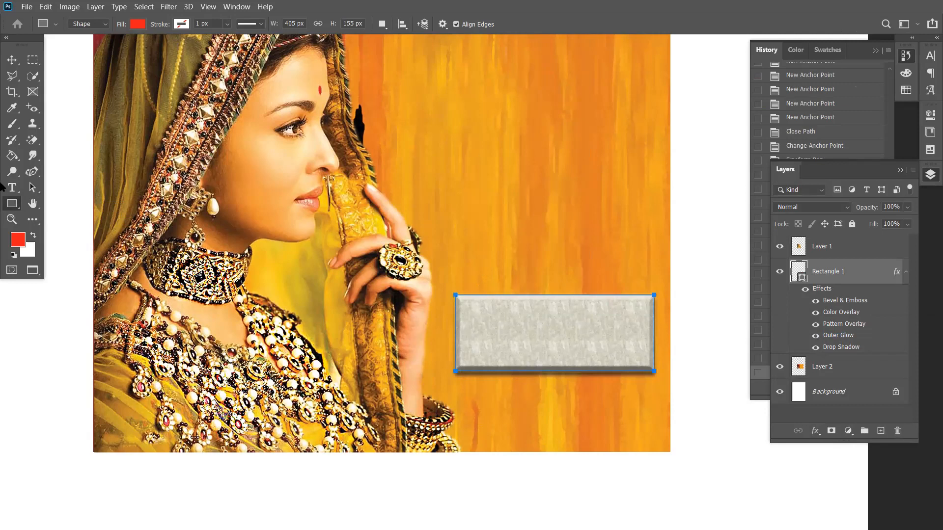
Examine the shape tool variants and the Rectangle tool's stroke, path operation and path alignment options
click(12, 187)
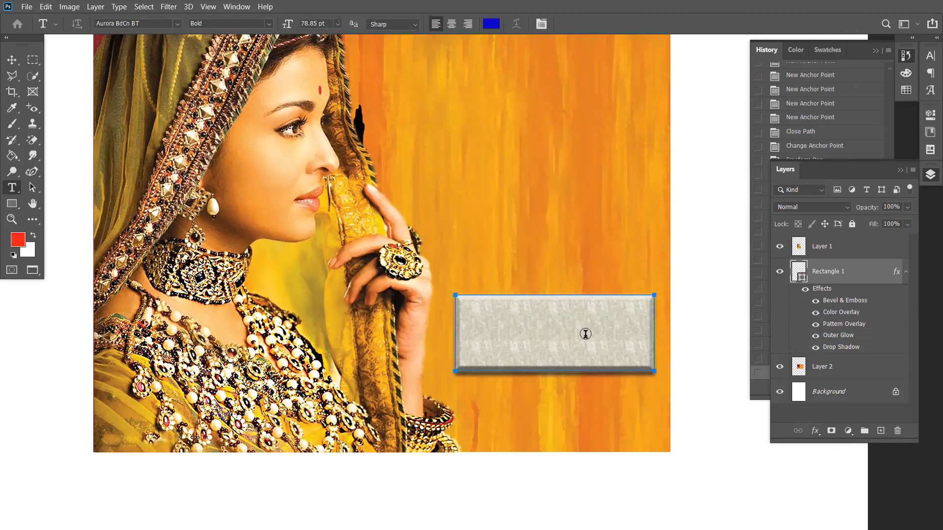
click(12, 203)
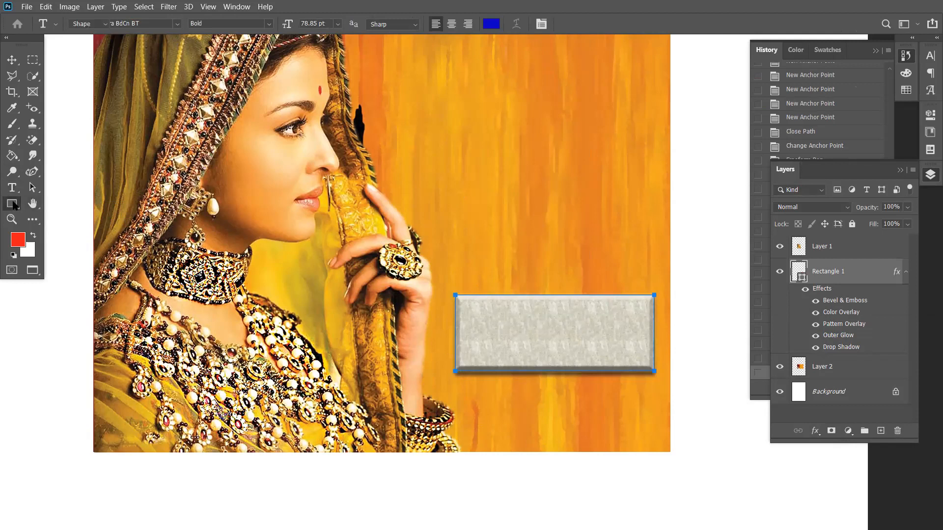
right_click(13, 204)
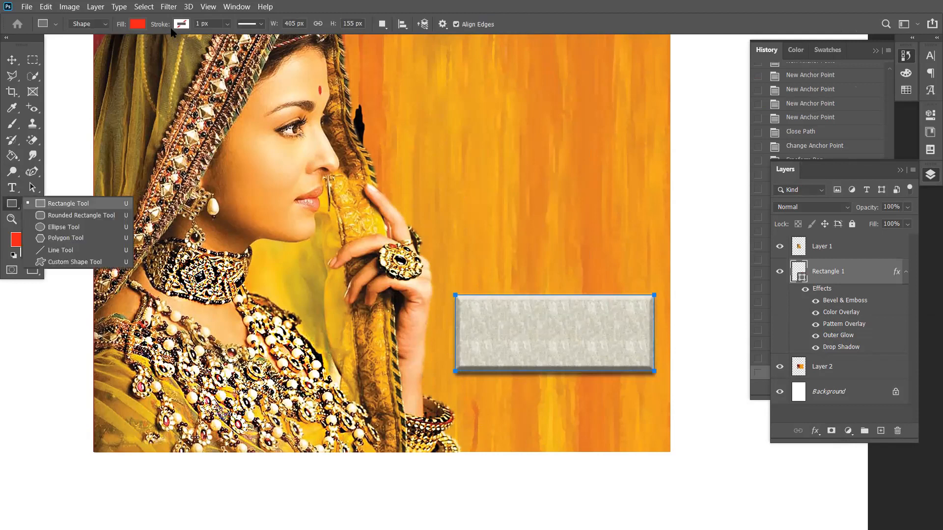
click(144, 27)
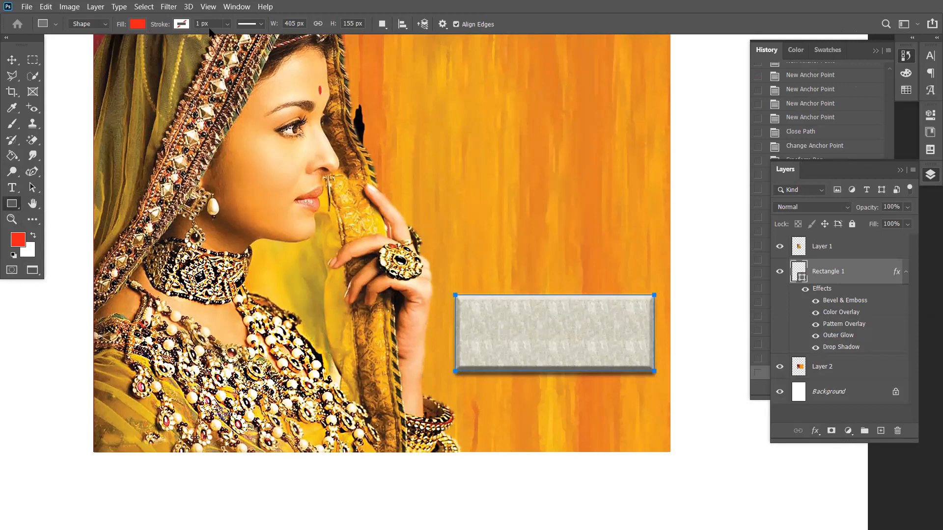
click(260, 24)
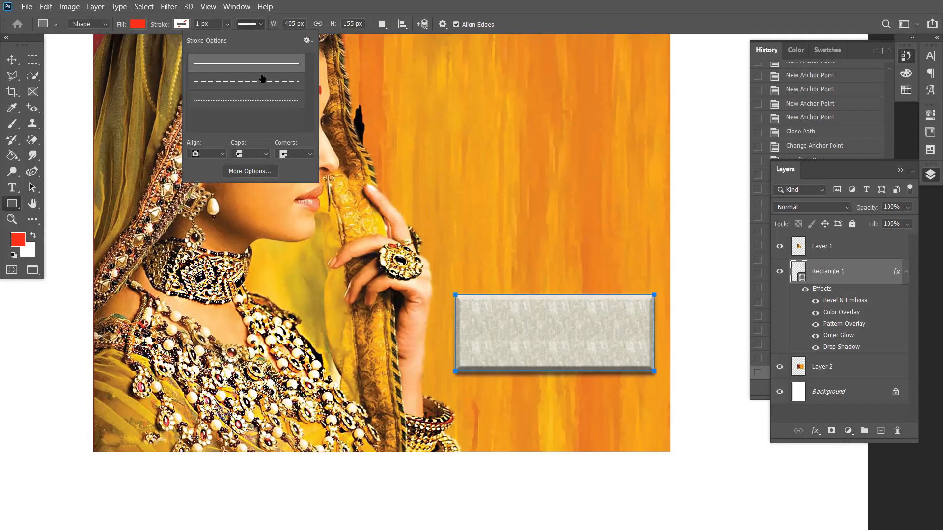
click(382, 24)
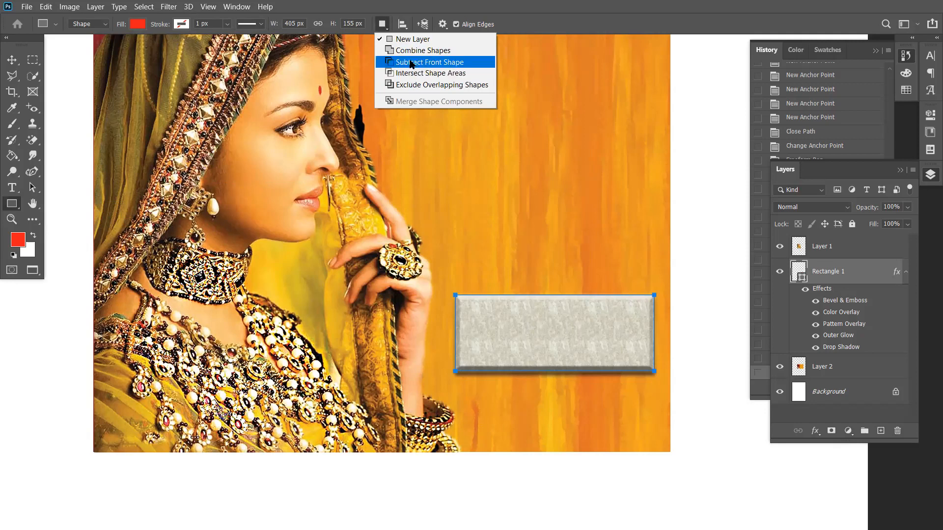
click(404, 25)
click(403, 26)
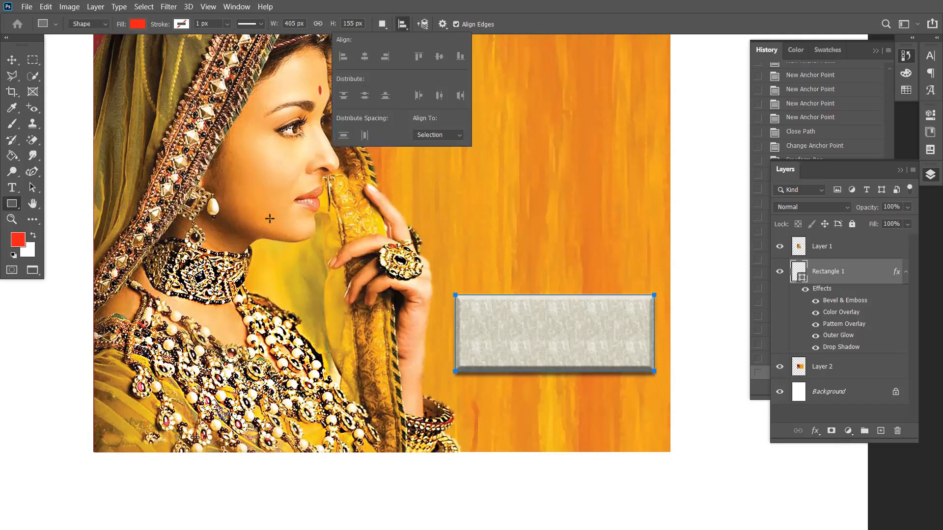
click(497, 152)
key(Tab)
key(Escape)
Draw three small red rectangles above the stone rectangle on the orange background, the first about 102 px wide
drag(511, 139, 561, 165)
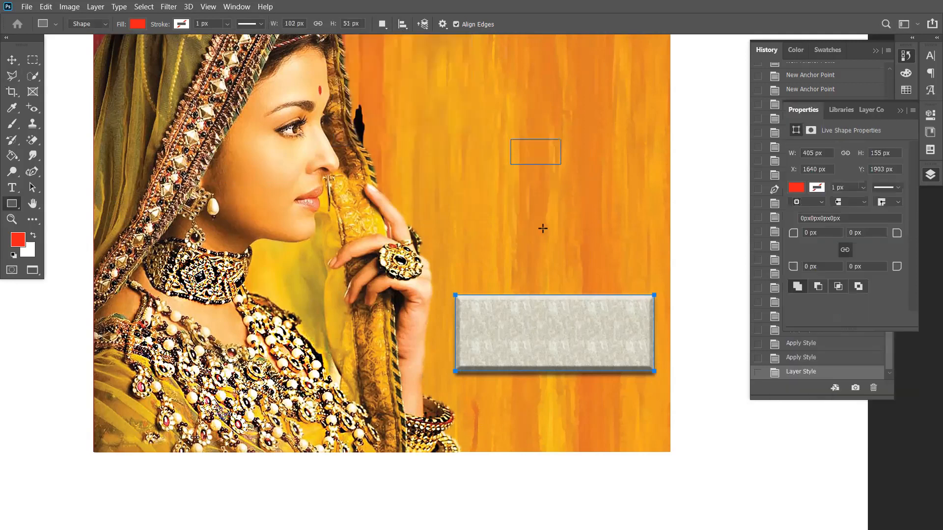
drag(496, 201, 558, 234)
drag(542, 72, 602, 89)
Select the stone and three red rectangles and align them by left edges, right edges, and finally horizontal centers
click(11, 59)
click(506, 319)
click(519, 226)
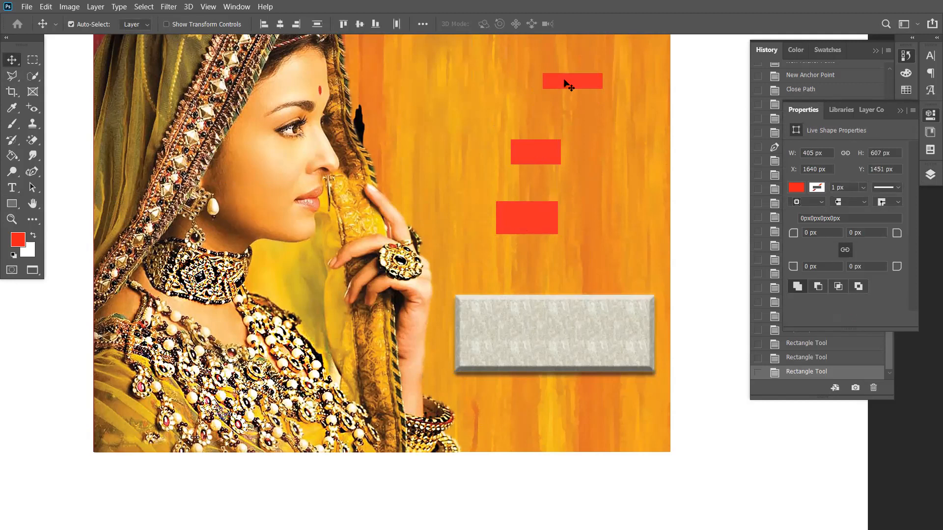
click(265, 24)
click(296, 25)
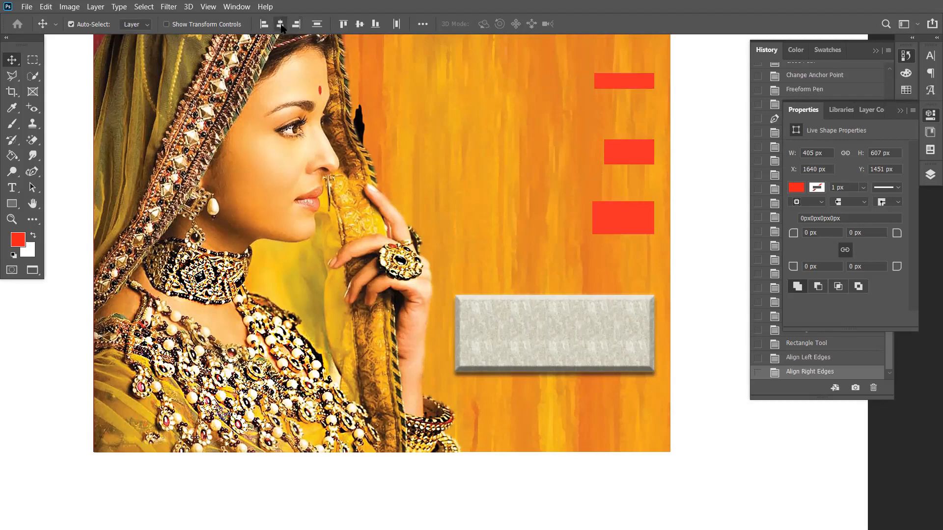
click(280, 24)
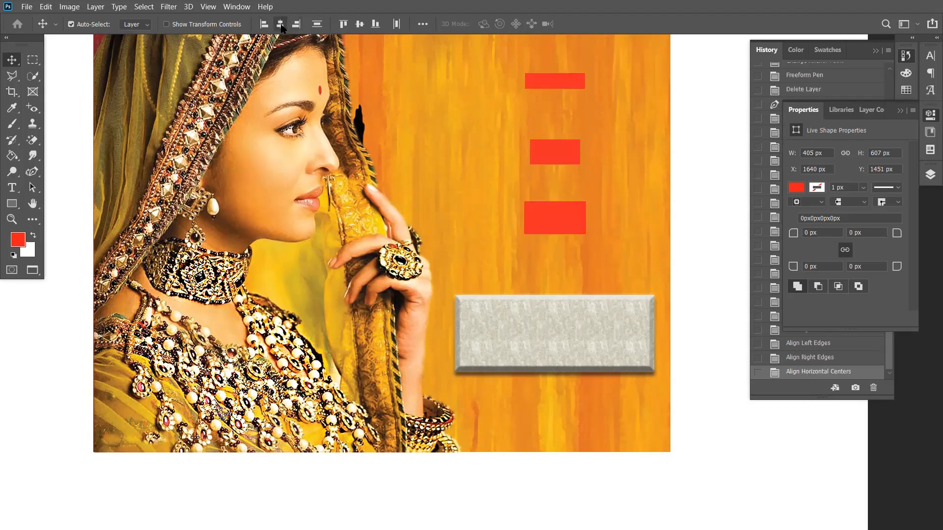
Try aligning the four rectangles by their top edges, and undo that alignment
click(343, 25)
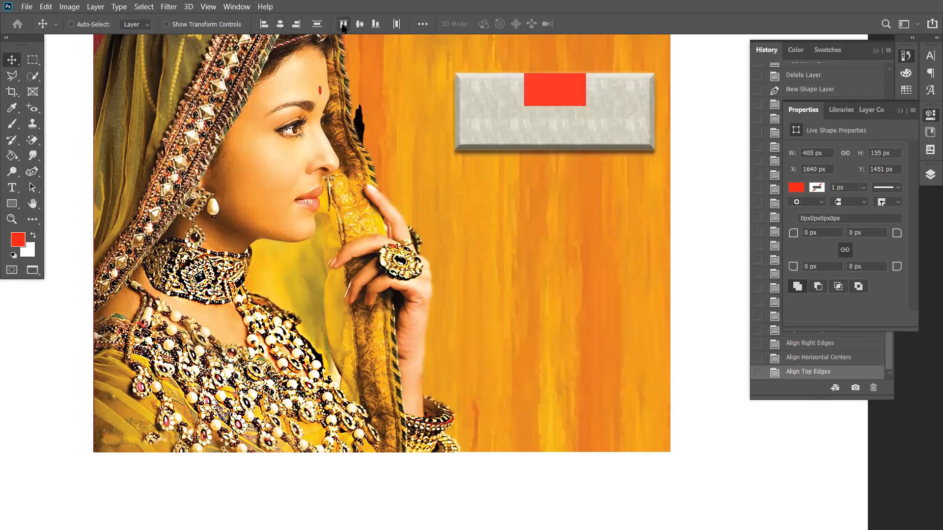
key(ctrl+z)
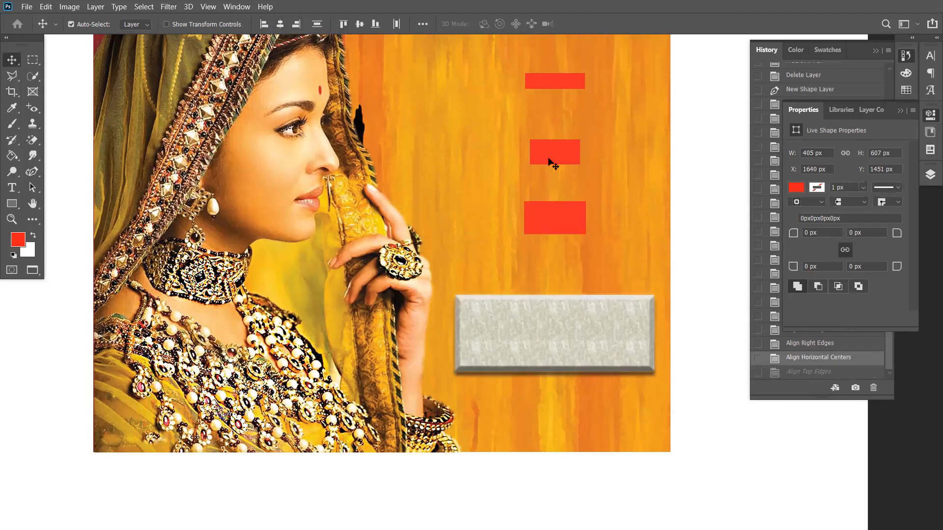
Draw four small red rectangles in a row across the upper orange background, the rightmost about 90 by 36 px
click(11, 204)
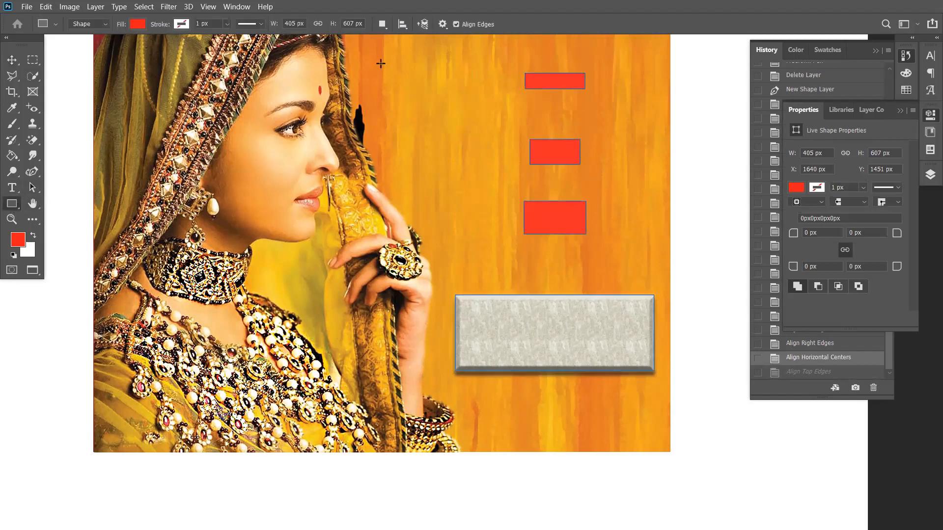
drag(359, 61, 392, 75)
drag(484, 53, 507, 65)
drag(593, 58, 637, 75)
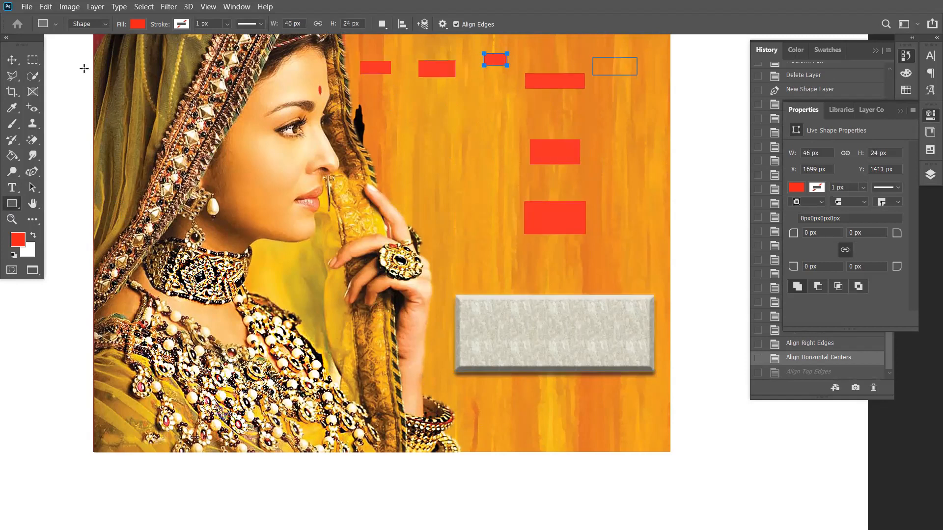
Select the five red rectangles in the uppermost row and align them by top edges, vertical centers, and finally bottom edges
key(v)
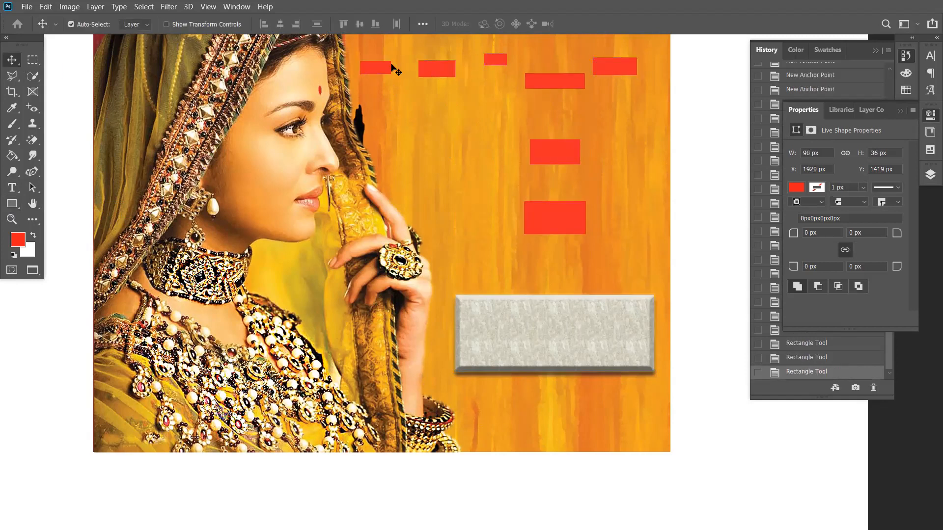
click(369, 66)
shift+click(437, 71)
shift+click(494, 60)
shift+click(540, 79)
shift+click(604, 73)
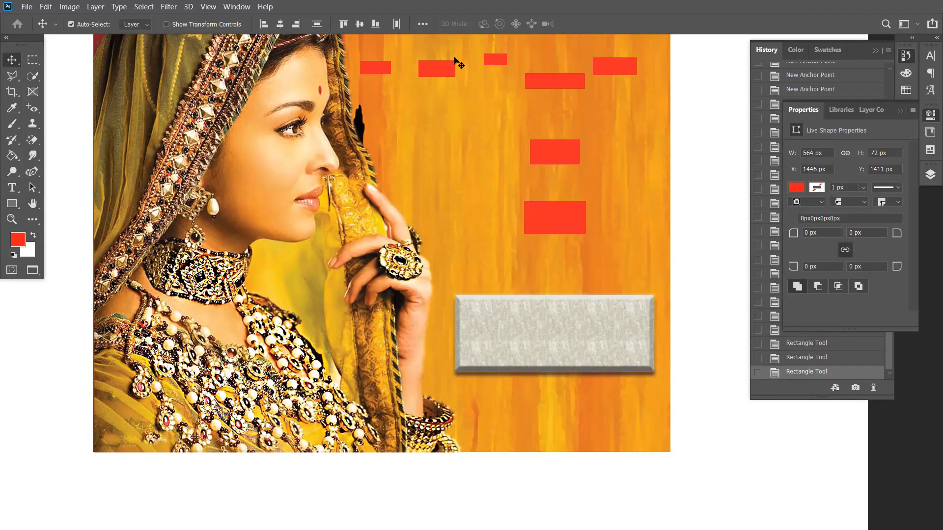
click(344, 25)
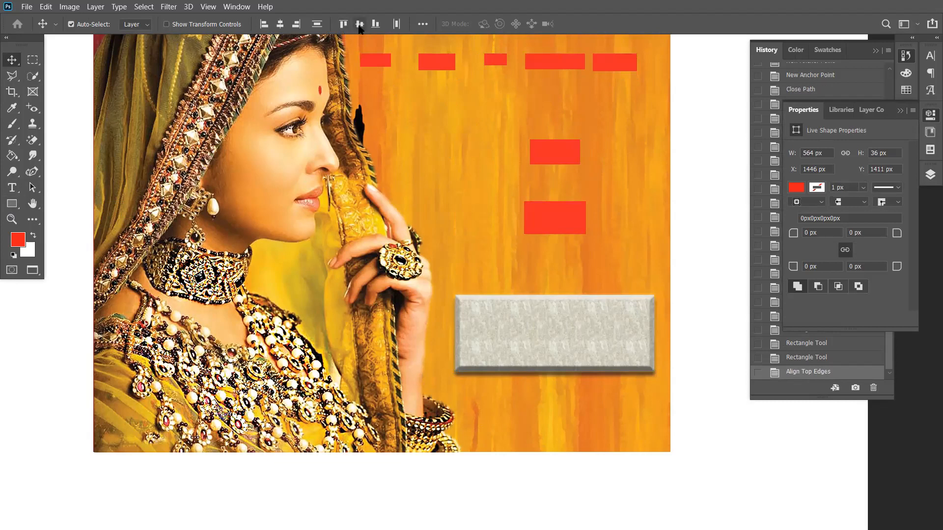
click(360, 25)
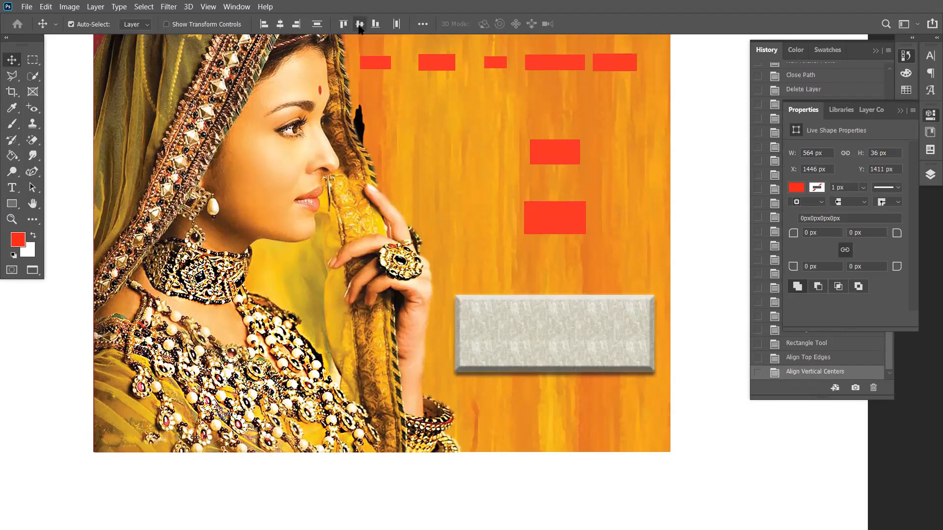
click(374, 25)
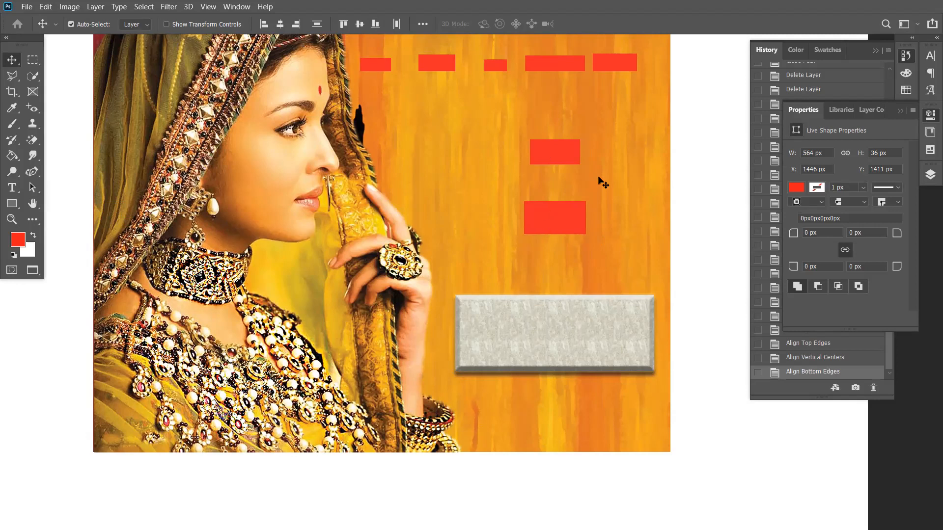
Examine the Rectangle tool's path alignment and path arrangement options
click(12, 203)
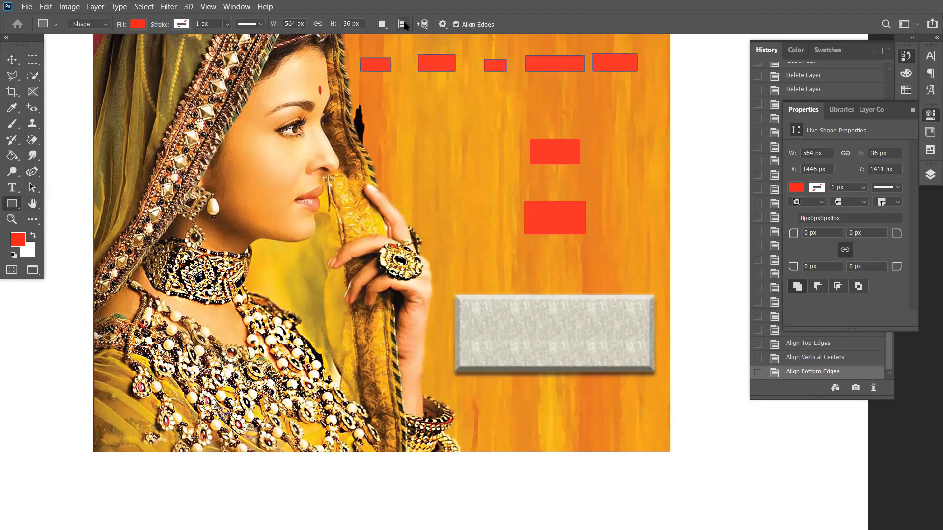
click(403, 24)
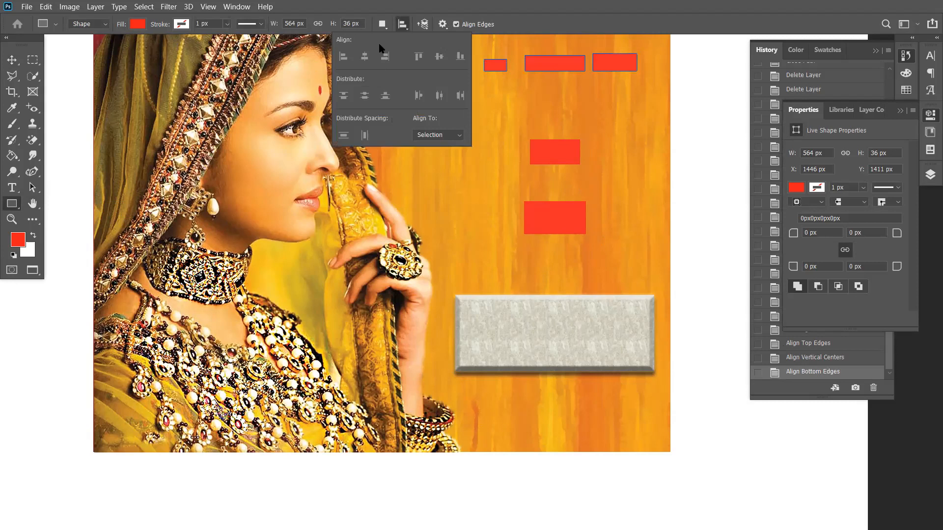
click(425, 24)
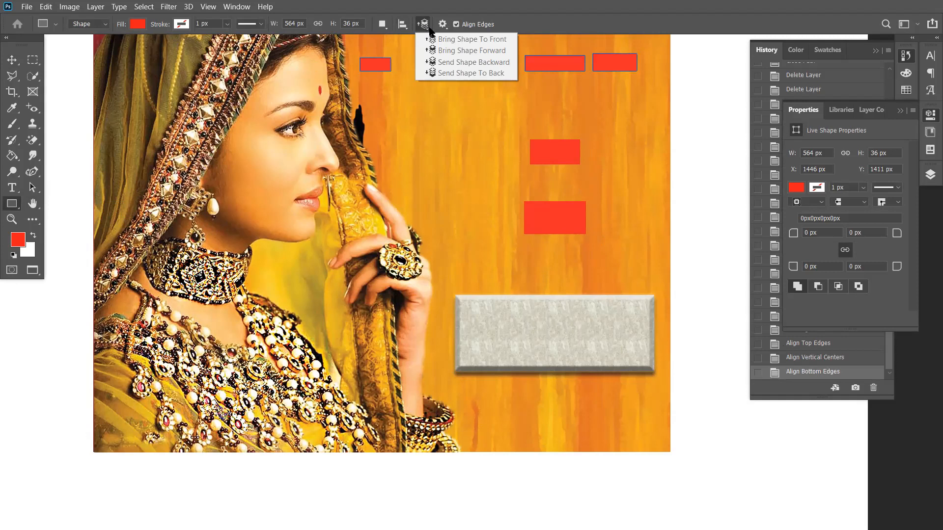
click(444, 27)
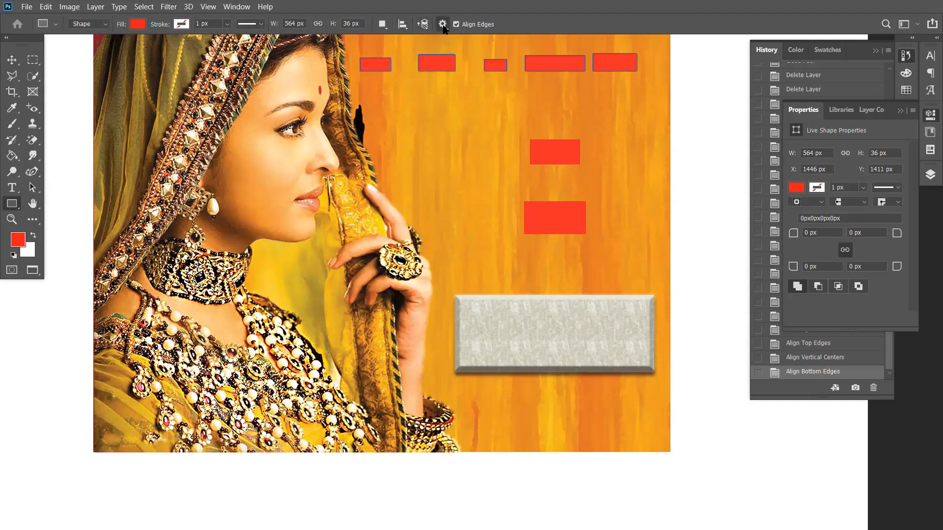
Constrain the Rectangle tool to Square and draw two red squares, about 105 px and 97 px wide, on the orange background
click(444, 25)
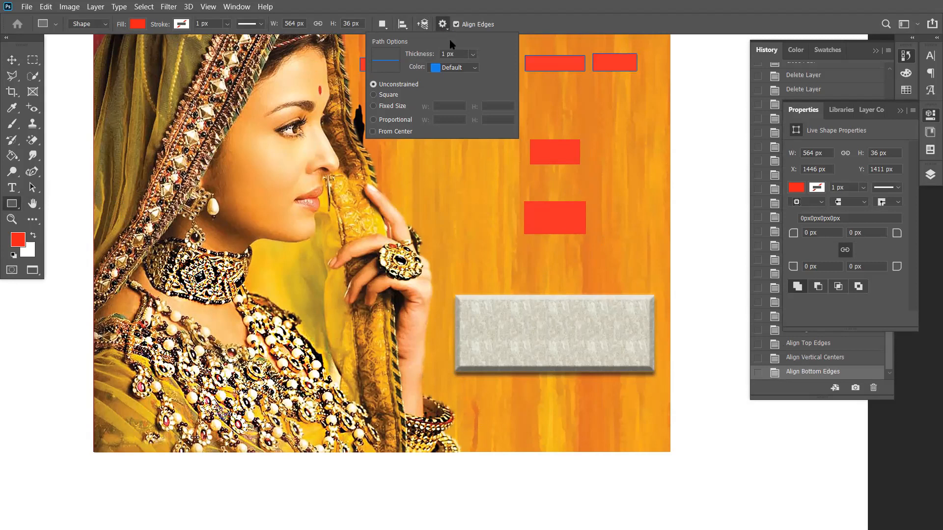
click(376, 97)
drag(425, 172, 491, 220)
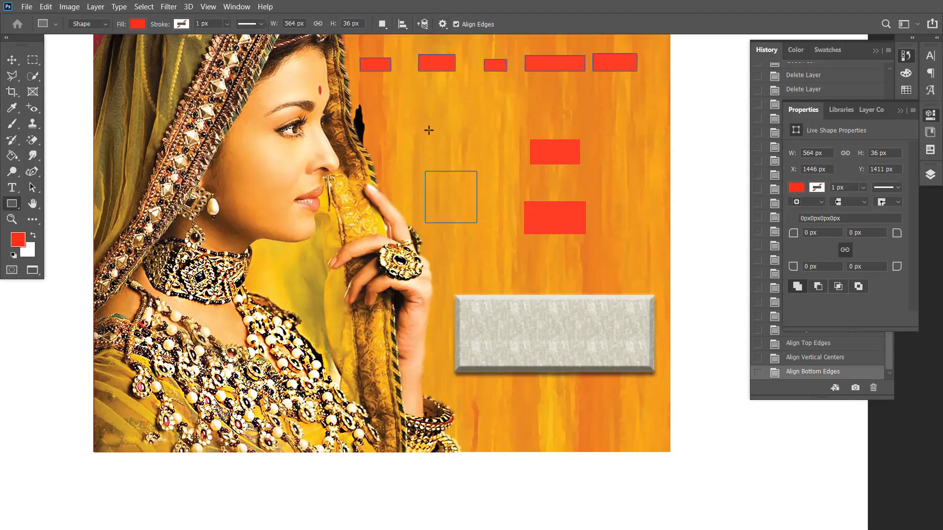
drag(411, 103, 458, 151)
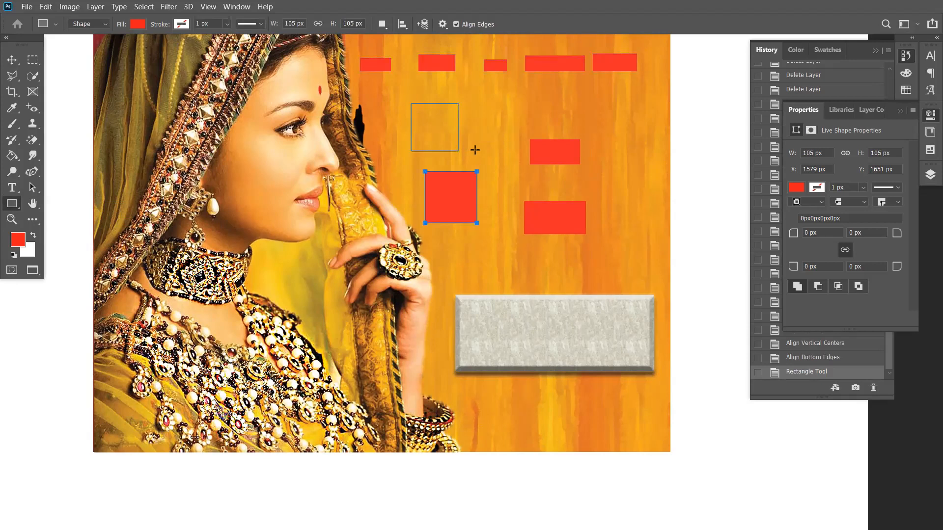
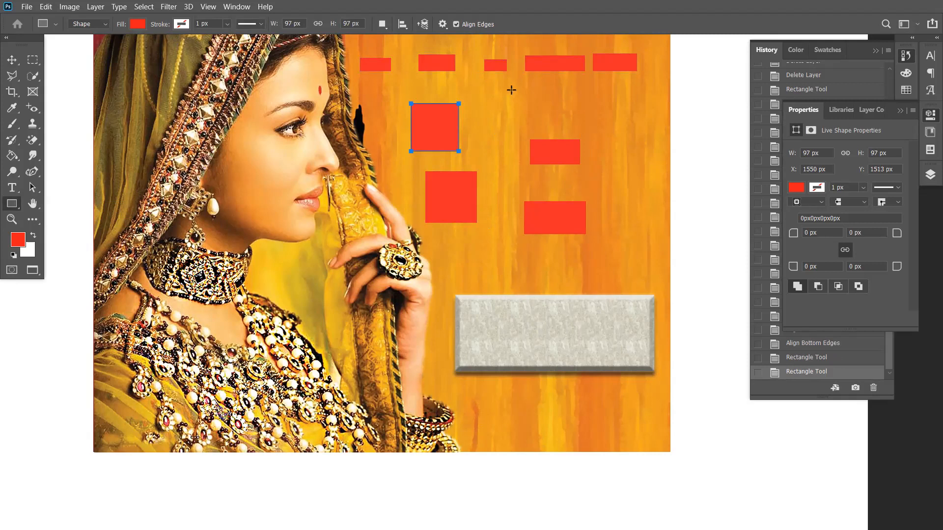
Set the Rectangle tool to a Fixed Size of 15 in by 15 in and place one rectangle on the image
click(496, 200)
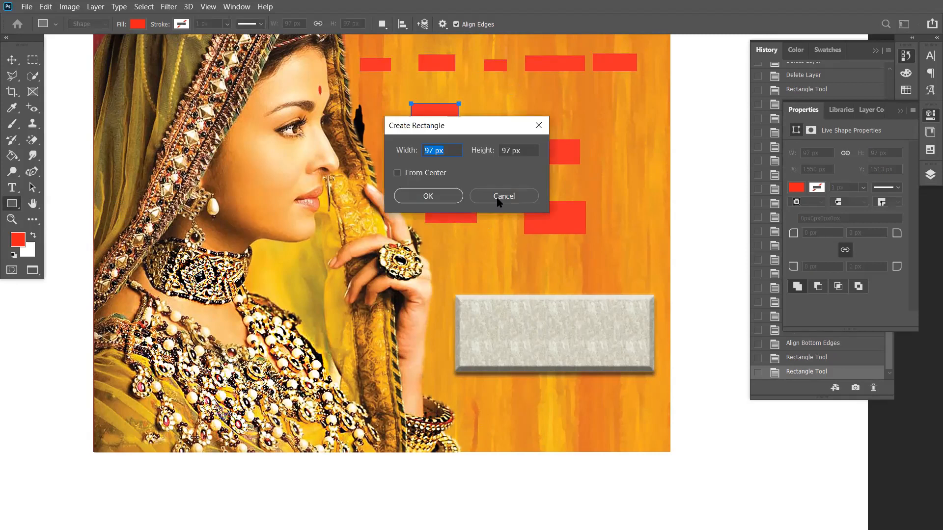
key(Escape)
click(442, 24)
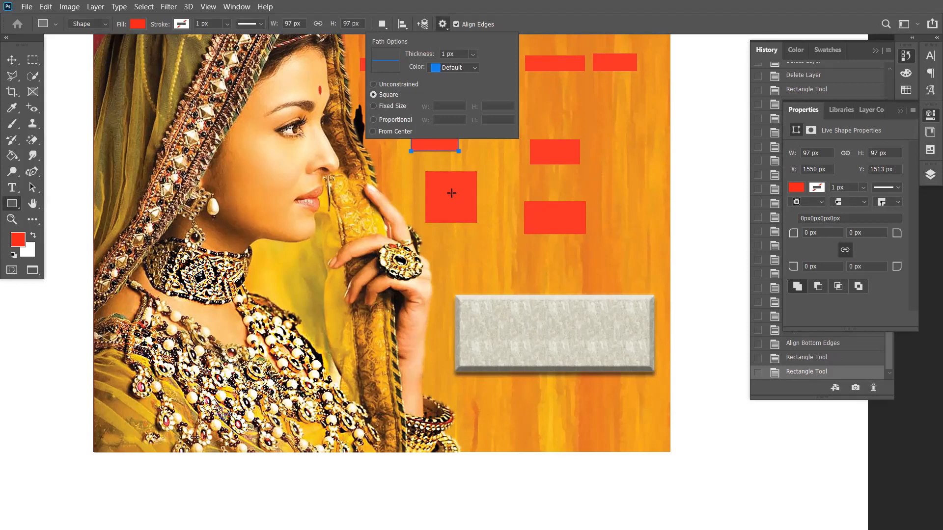
click(373, 106)
text(15 in)
click(492, 105)
key(Return)
click(496, 141)
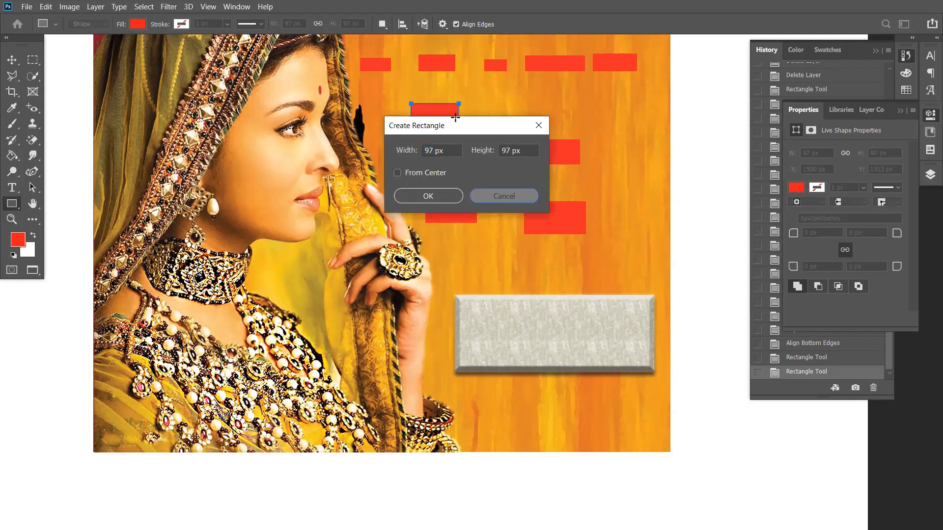
click(408, 110)
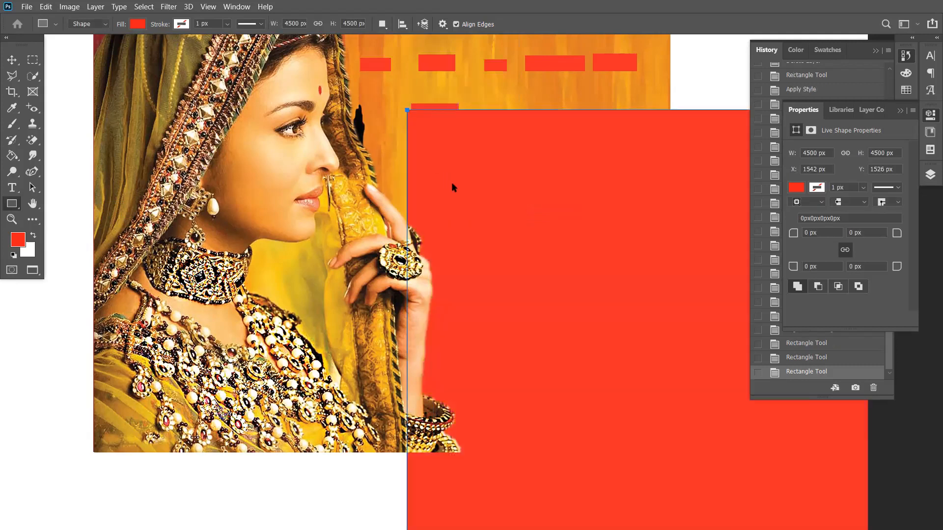
Delete the oversized red rectangle that covers the image
key(ctrl+minus)
key(ctrl+minus)
key(ctrl+minus)
key(ctrl+minus)
key(ctrl+minus)
key(ctrl+minus)
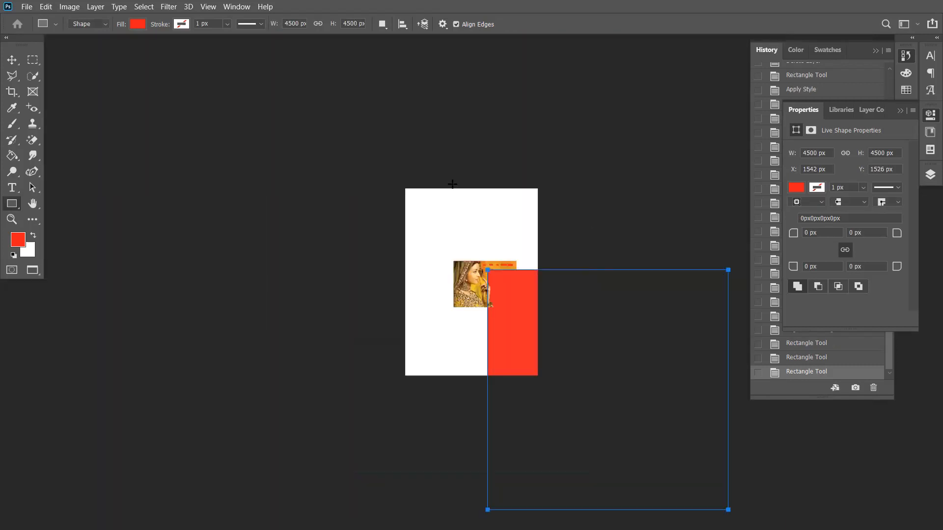
key(Delete)
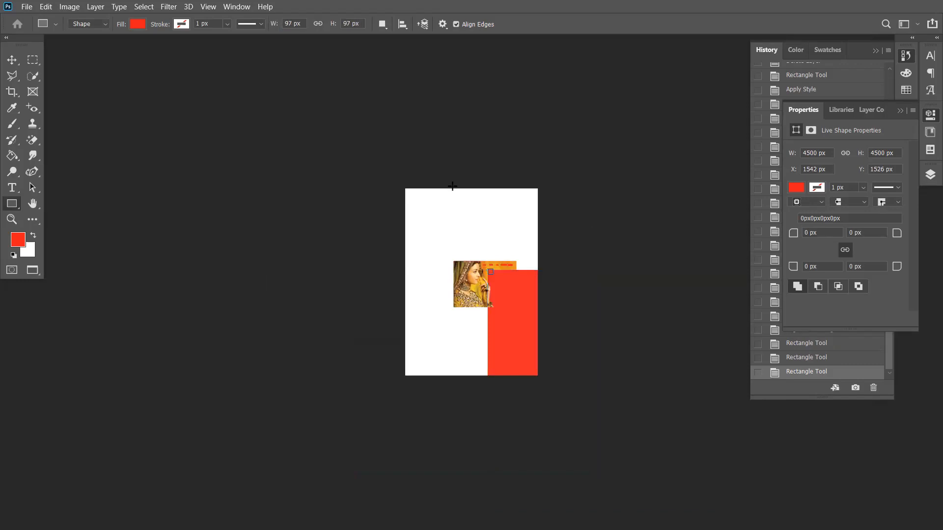
key(ctrl+plus)
key(ctrl+plus)
key(ctrl+plus)
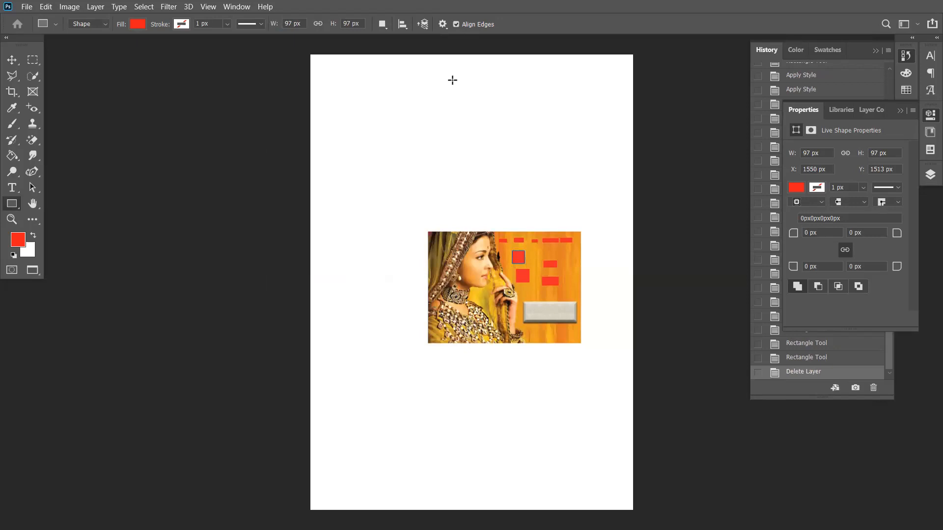
Change the Rectangle tool's fixed size to 15 px by 15 px
click(489, 186)
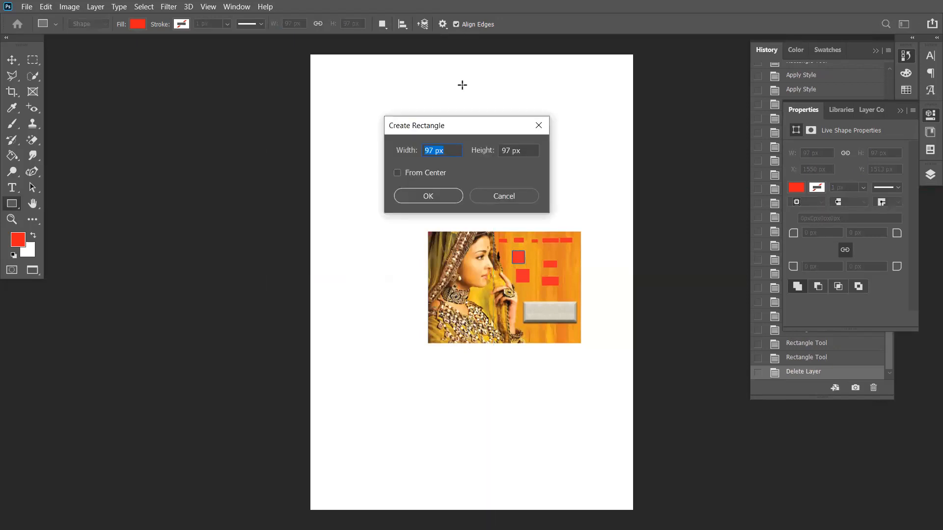
key(Return)
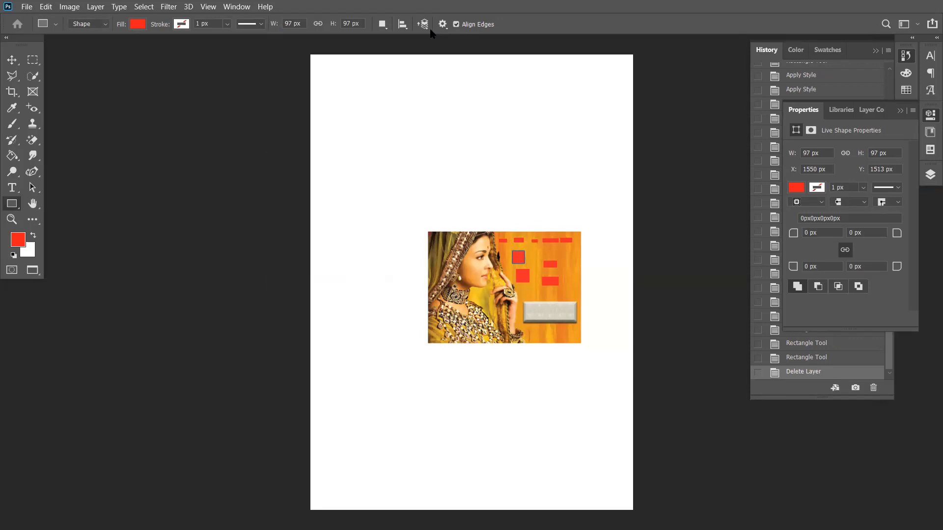
mouse_move(456, 104)
mouse_down()
mouse_move(430, 109)
mouse_move(447, 118)
mouse_up()
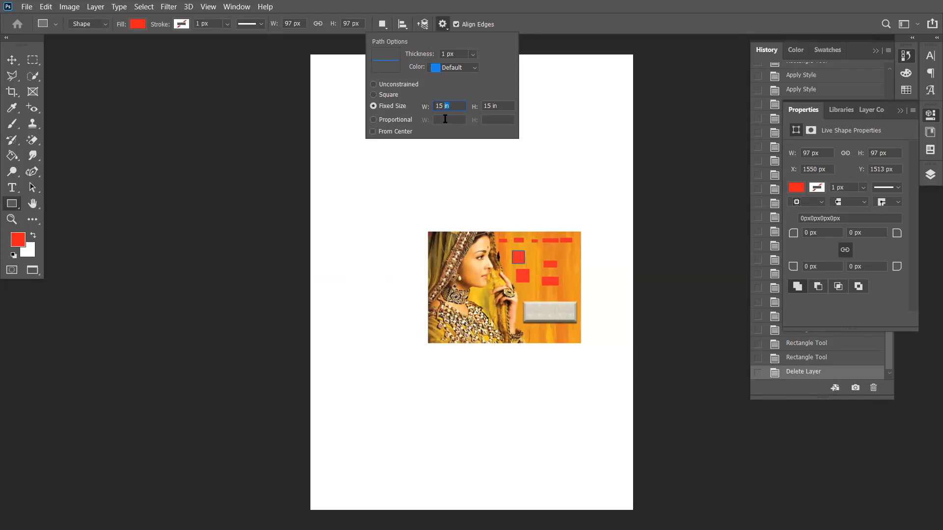
text(px)
drag(501, 105, 494, 110)
text(px)
key(Return)
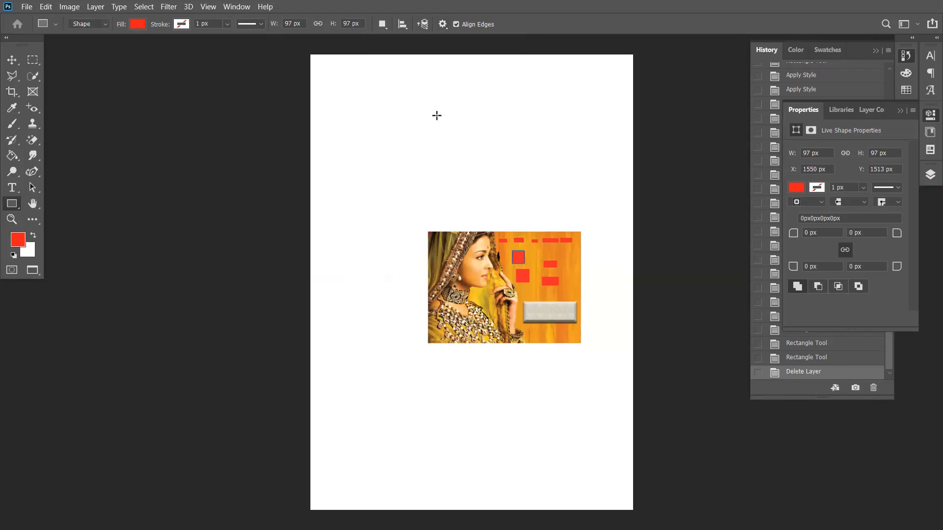
Place four red 15 px squares on the white canvas area above the photo
click(437, 116)
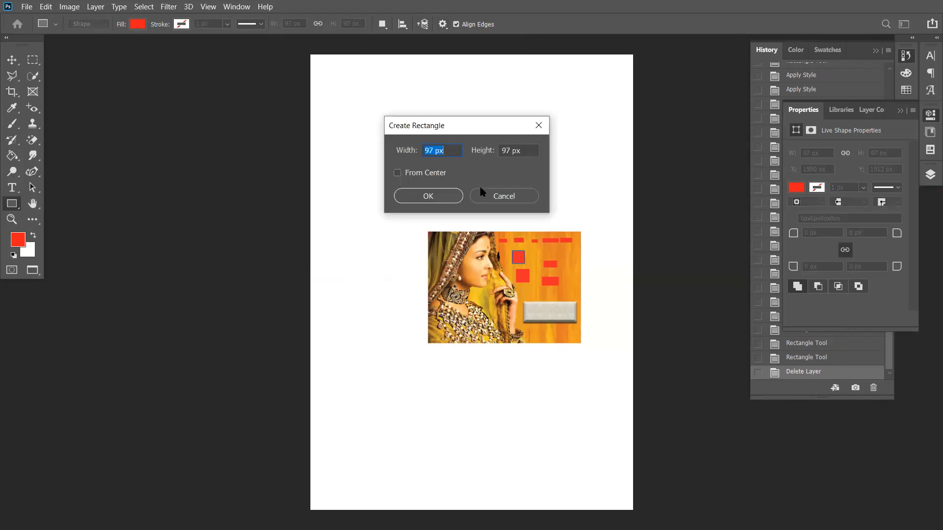
key(Escape)
click(412, 122)
click(403, 147)
click(490, 151)
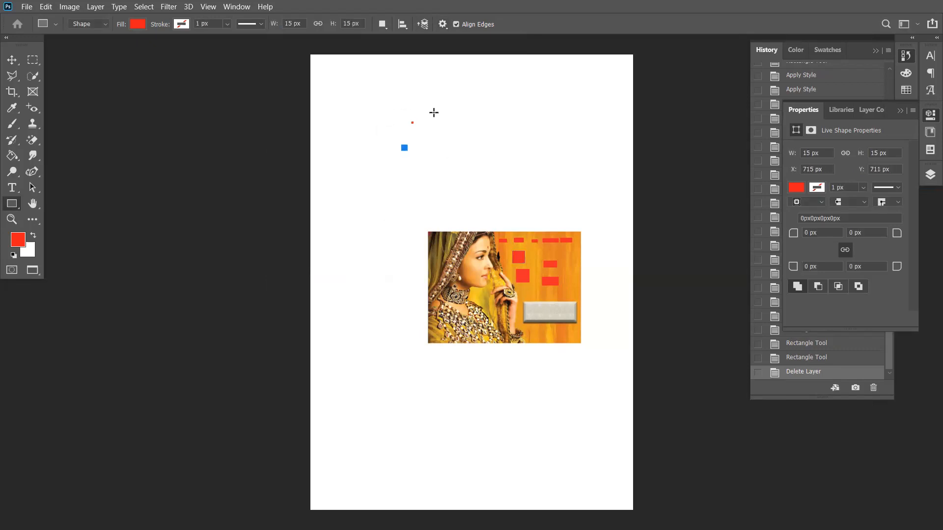
click(452, 130)
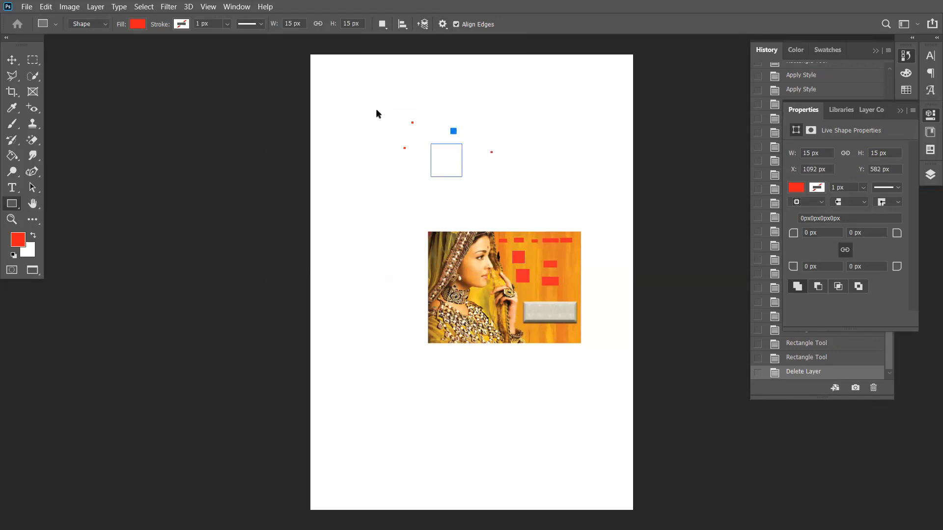
ctrl+click(501, 198)
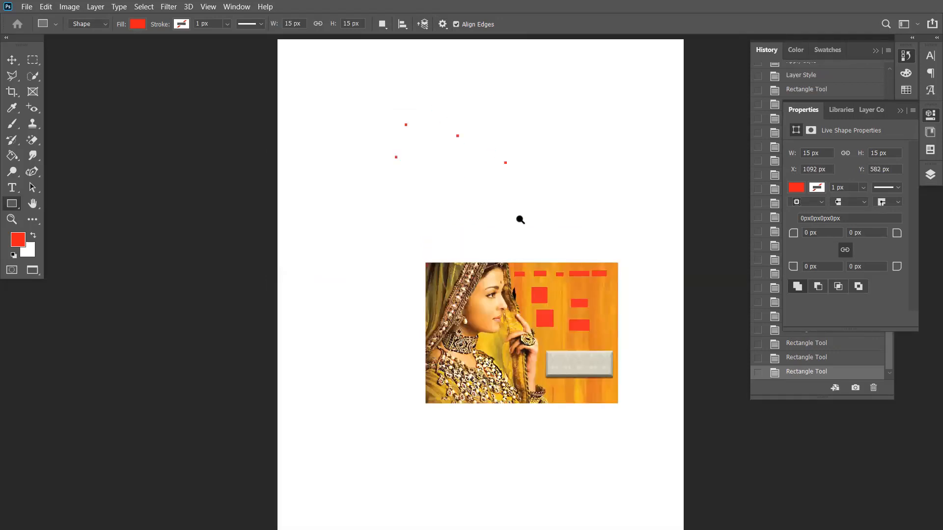
Set the Rectangle tool to Proportional 1:2 and draw a tall red rectangle, about 205 by 410 px, on the white area beside the photo
click(445, 26)
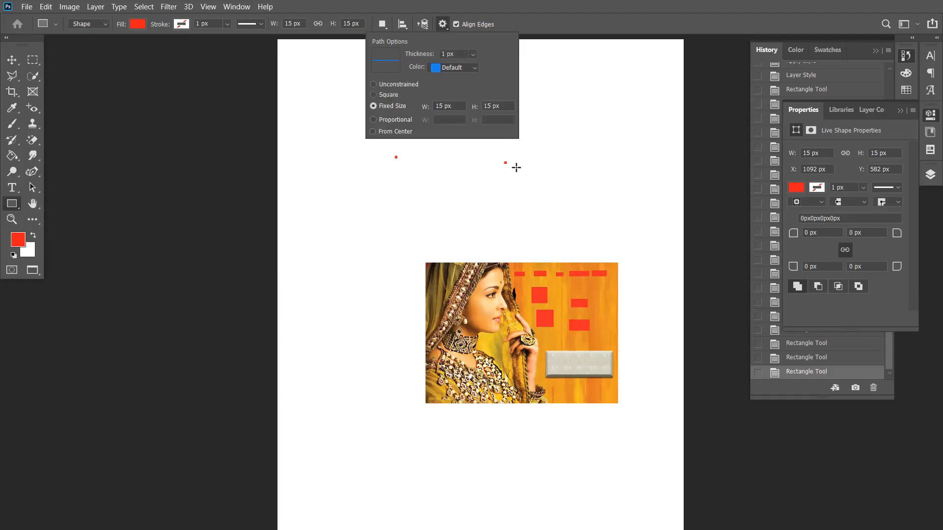
click(388, 120)
key(Tab)
text(2)
drag(367, 207, 485, 415)
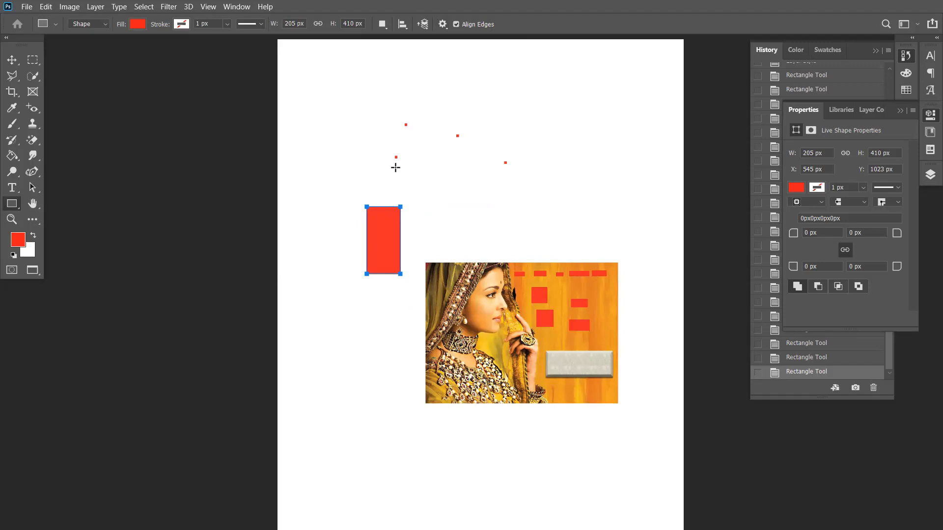
Set the Rectangle tool's proportions to 2:1 and draw a wide red rectangle, about 358 by 179 px, above the photo
click(442, 25)
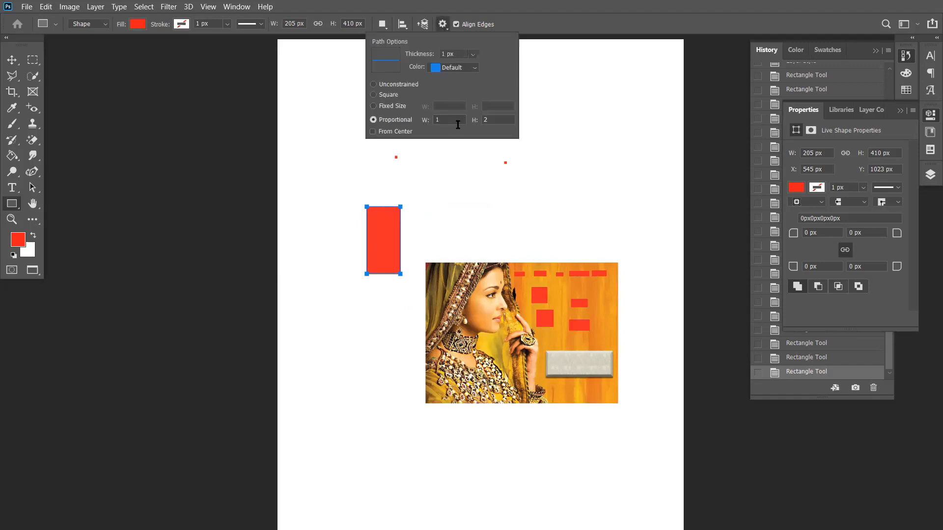
text(2)
click(499, 117)
text(1)
drag(474, 186, 534, 232)
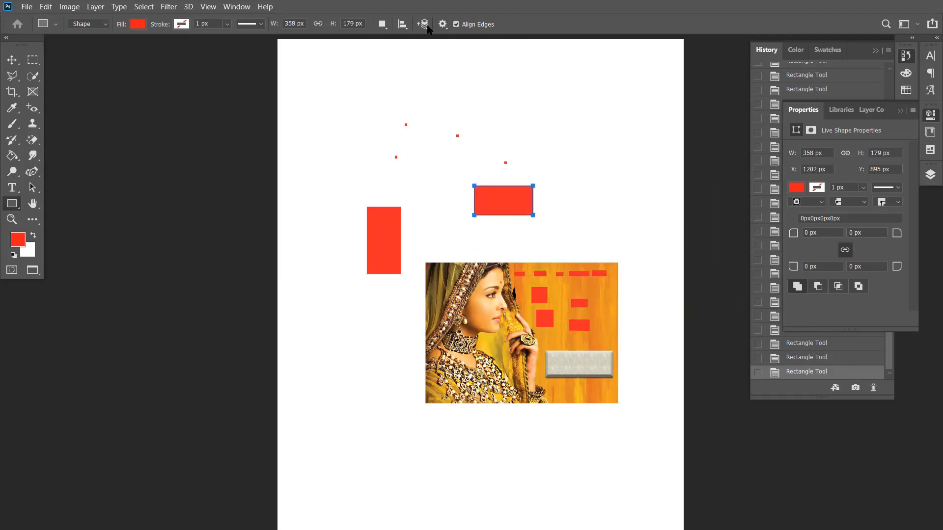
Enable From Center for the 2:1 Rectangle tool and draw a red rectangle about 1015 by 508 px above the photo
click(442, 24)
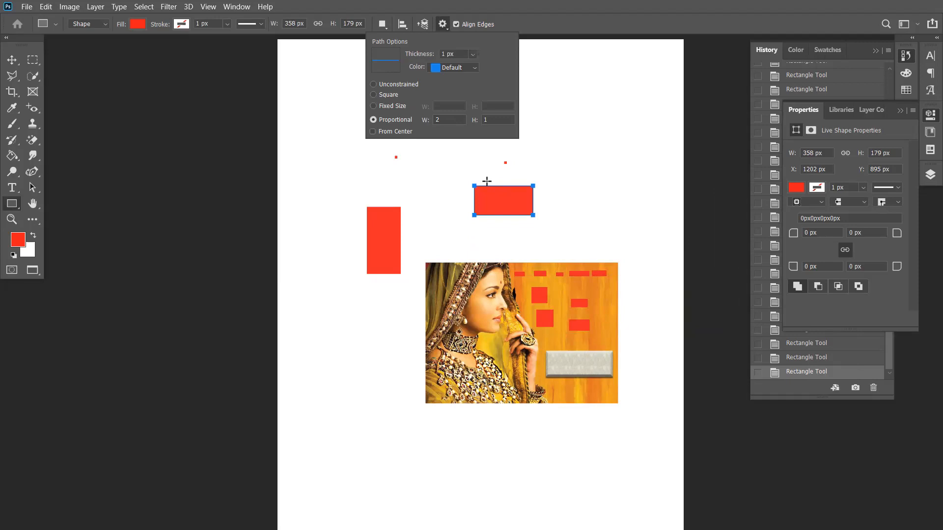
click(373, 132)
drag(567, 144, 649, 239)
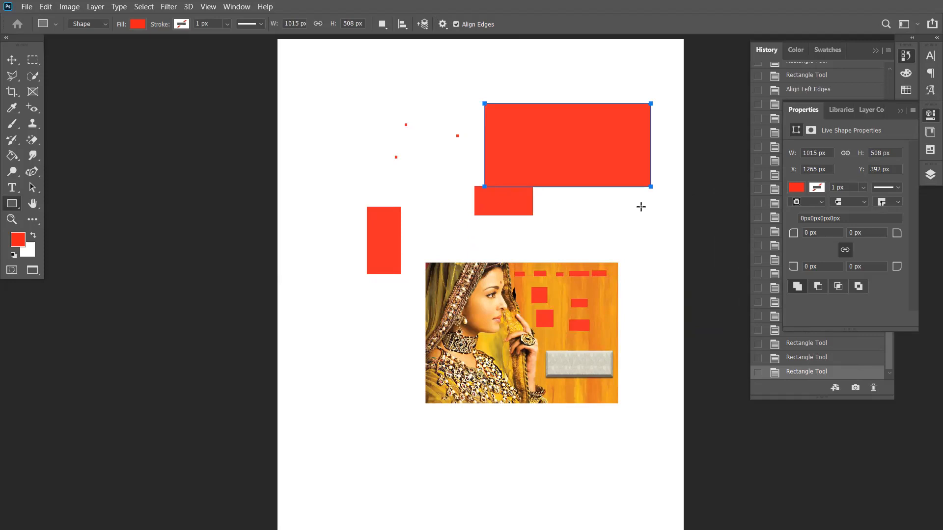
click(443, 24)
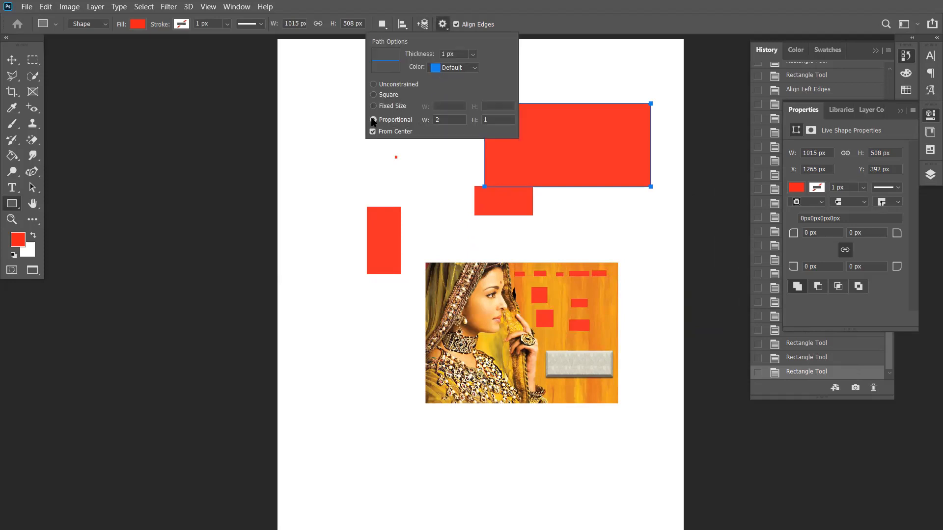
Draw an unconstrained red rounded rectangle with 10 px corners, about 1124 by 463 px, over the photo's lower edge
right_click(11, 208)
click(43, 216)
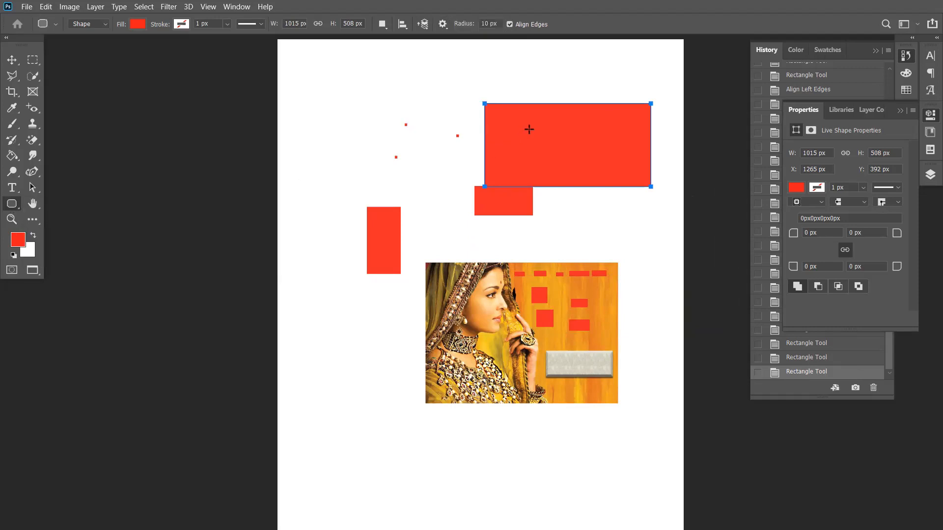
click(442, 24)
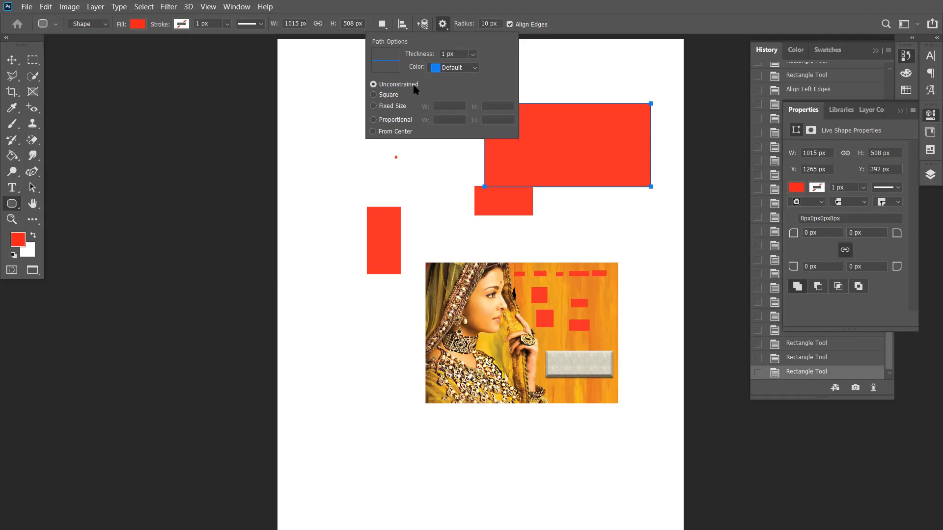
drag(354, 392, 540, 468)
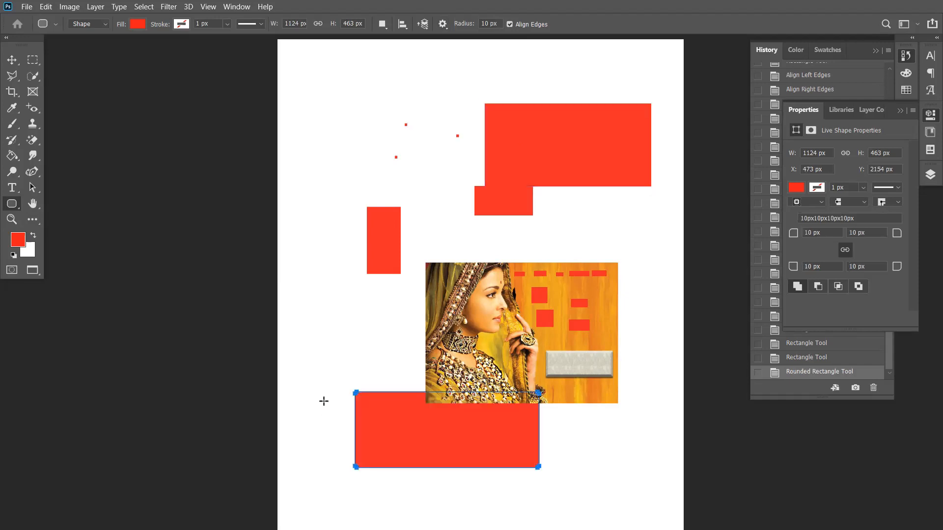
Set the corner radius to 25 px and draw a red rounded rectangle about 1217 by 469 px near the canvas's upper edge
double_click(481, 23)
text(25)
drag(329, 77, 529, 153)
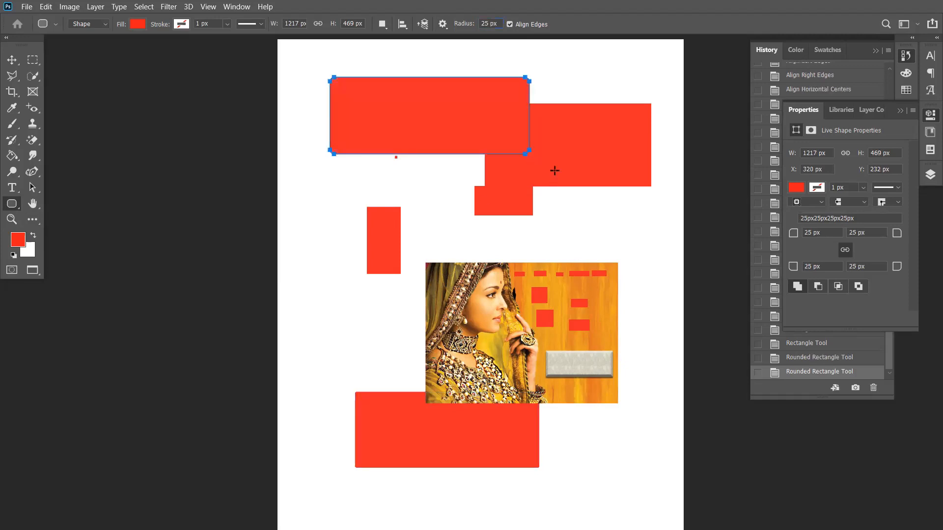
Set the corner radius to 100 px and draw a red rounded rectangle about 1789 by 593 px near the canvas's lower edge
click(482, 25)
text(100)
key(Return)
drag(402, 362, 344, 251)
drag(273, 361, 566, 459)
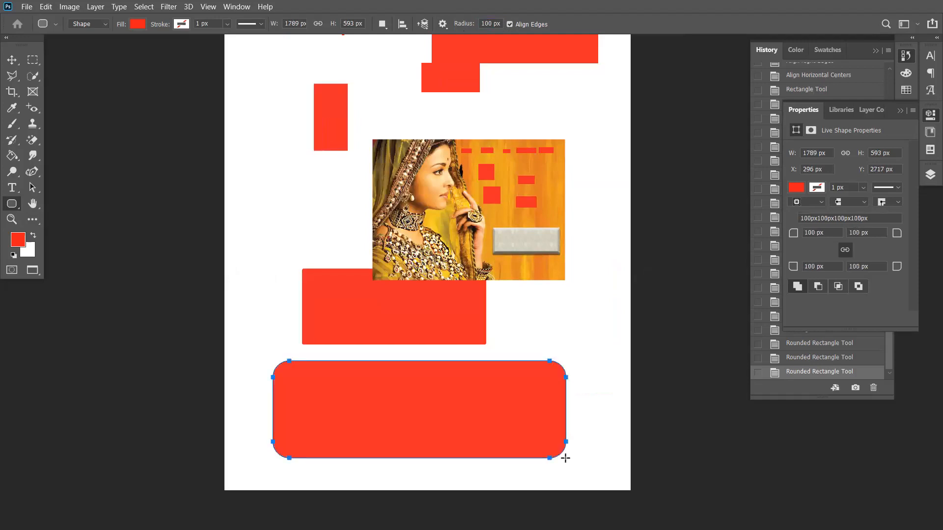
Draw a pill-shaped rounded rectangle about 457 by 139 px above the photo and apply the gray pyramid-like Natural style to it
drag(511, 101, 586, 122)
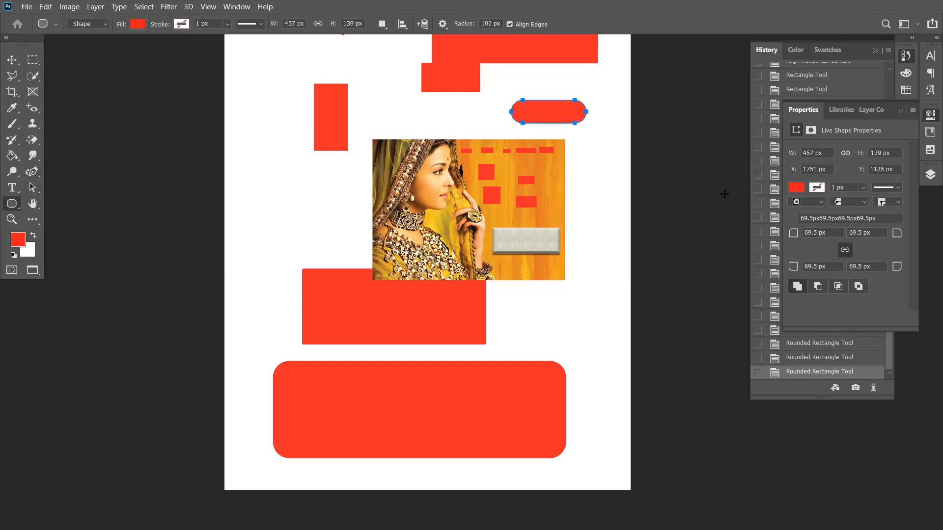
key(alt+w)
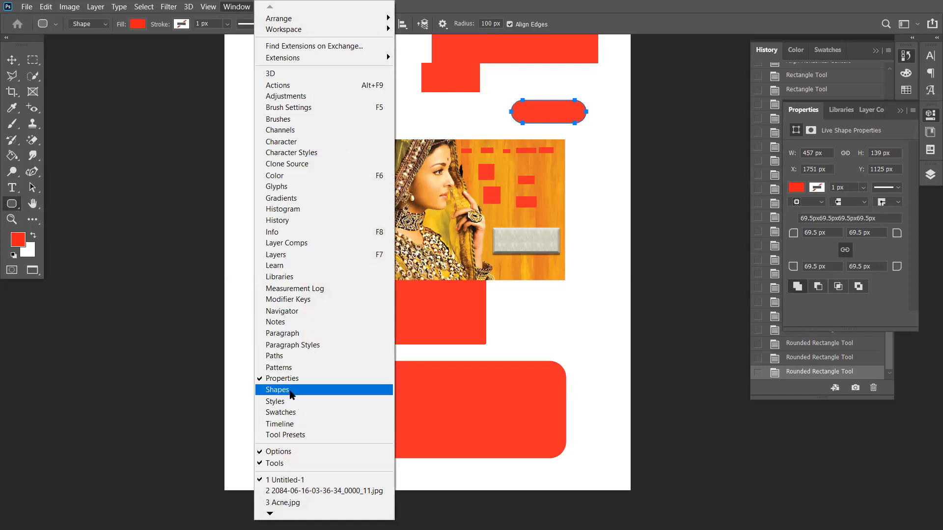
click(289, 401)
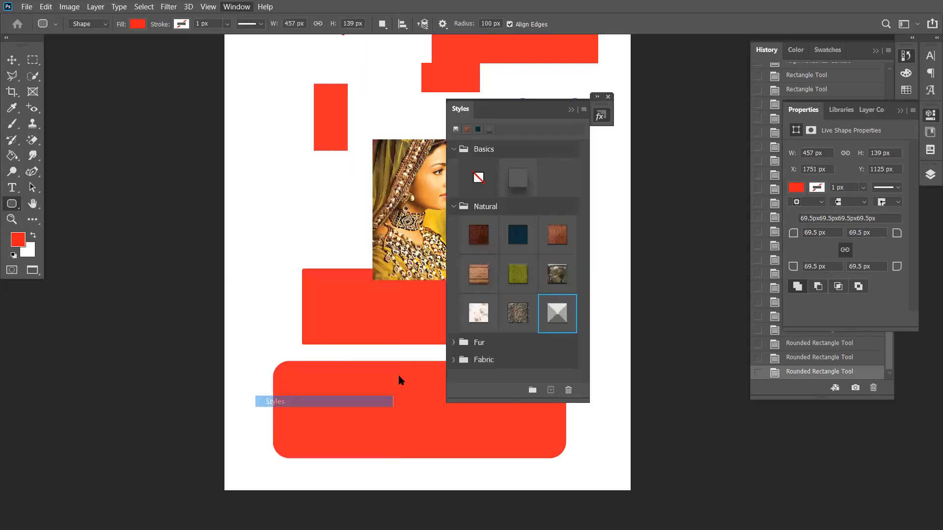
click(554, 316)
drag(526, 103, 672, 147)
scroll(565, 125, up, 5)
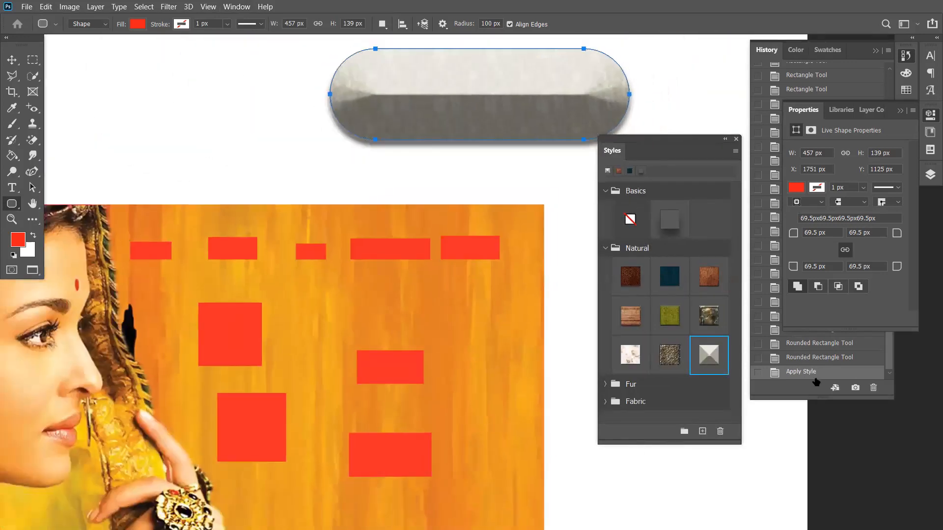
Try a Bevel & Emboss size of 16 px on the pill-shaped button's layer style
key(F7)
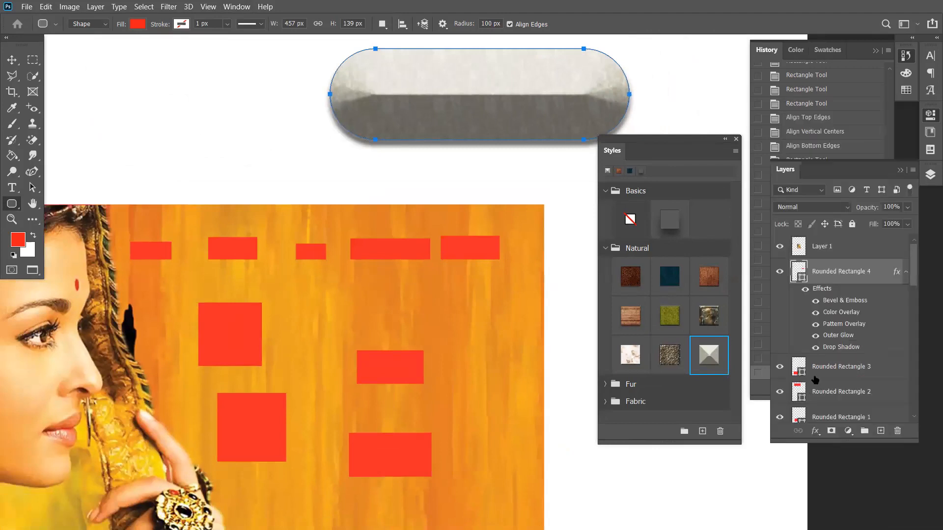
click(816, 432)
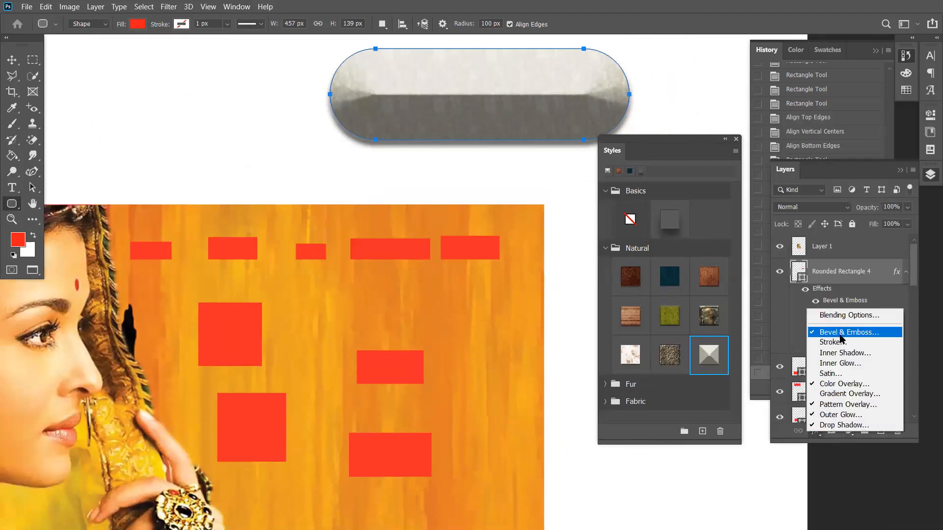
key(Escape)
double_click(802, 254)
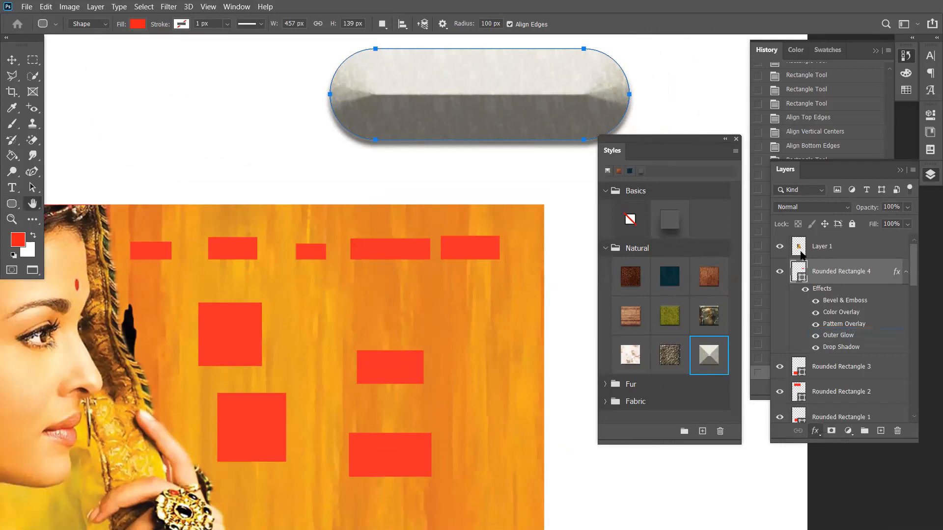
drag(662, 24, 747, 71)
drag(791, 159, 769, 165)
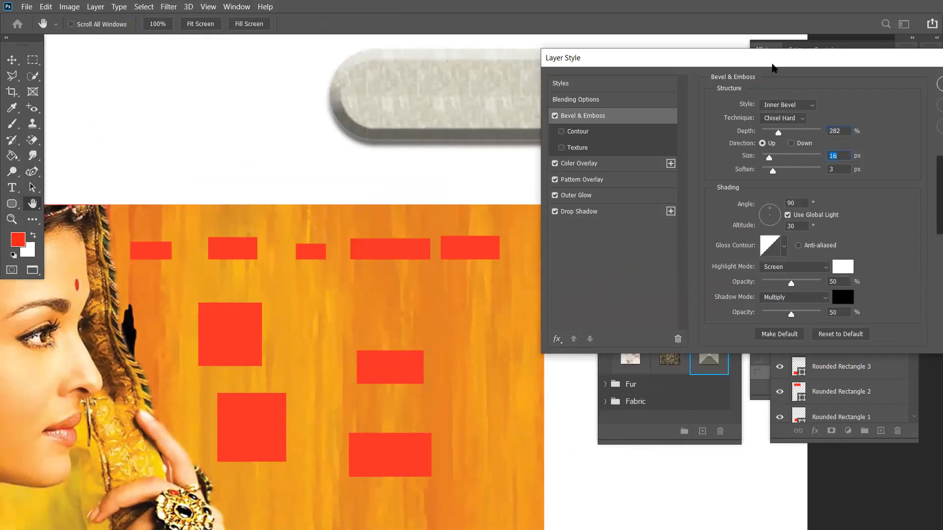
drag(772, 67, 429, 194)
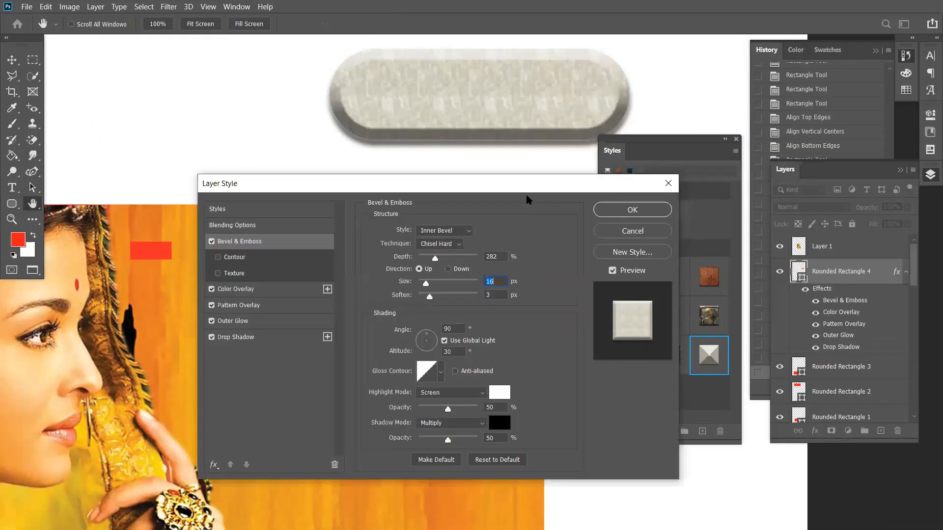
Try the pill-shaped button without Pattern Overlay and Outer Glow, and discard the layer style changes
click(236, 290)
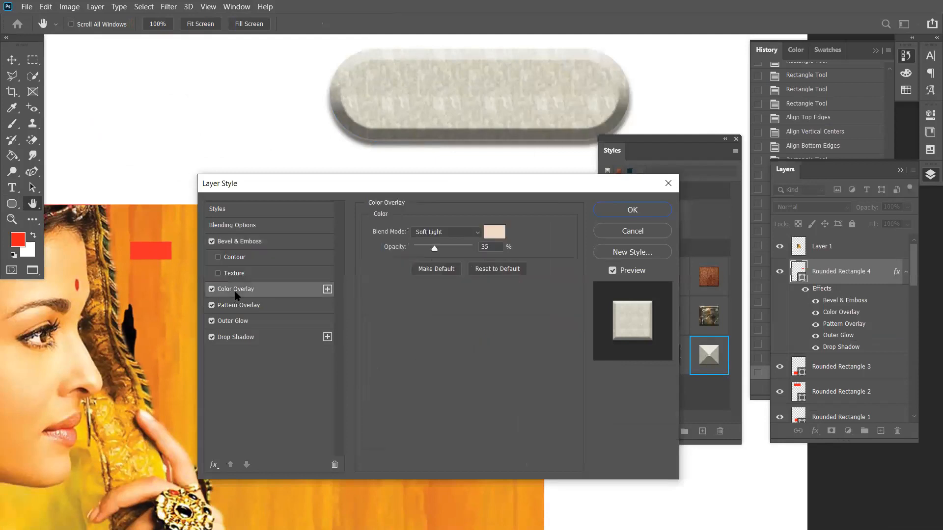
click(211, 305)
click(211, 322)
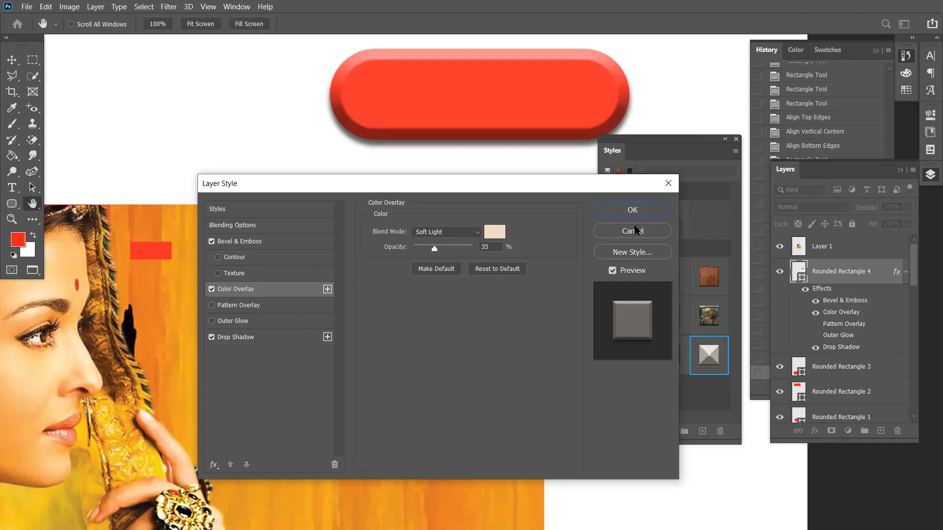
click(634, 233)
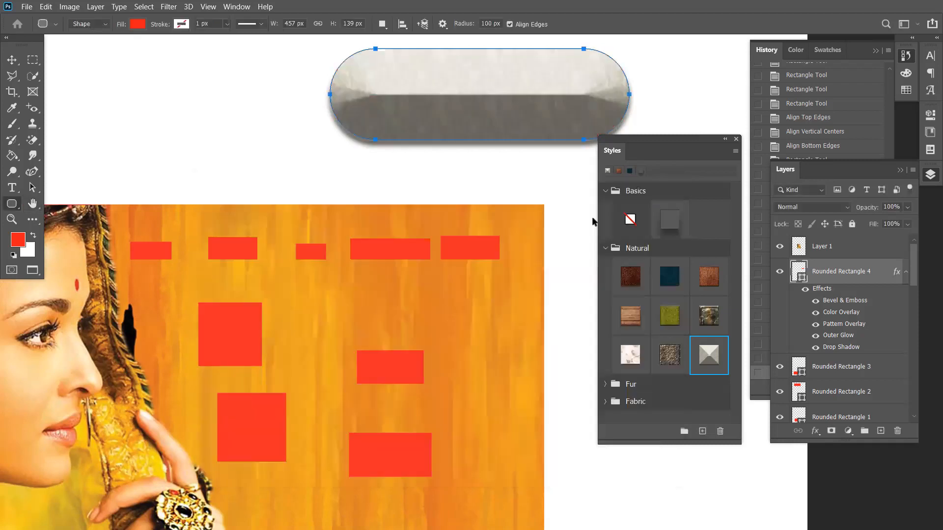
Review the path options of the Rounded Rectangle tool and the Ellipse tool
key(ctrl+0)
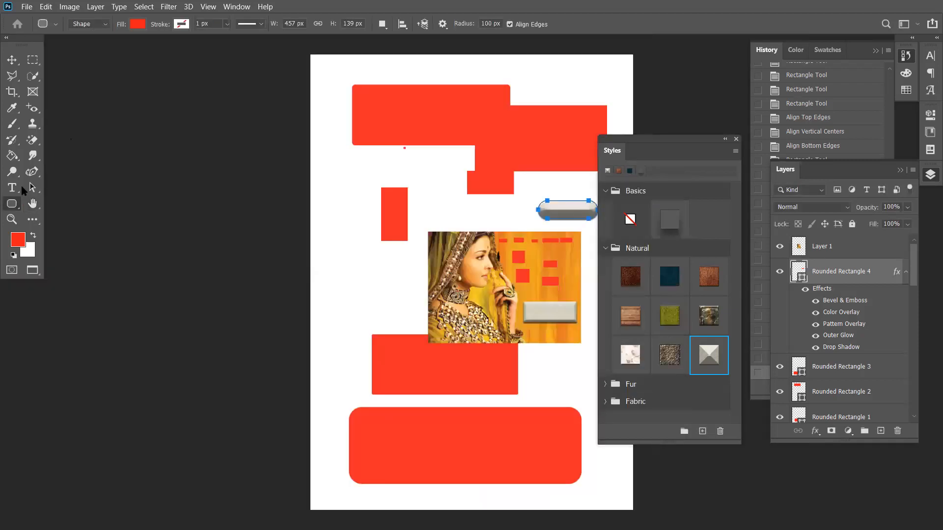
right_click(17, 208)
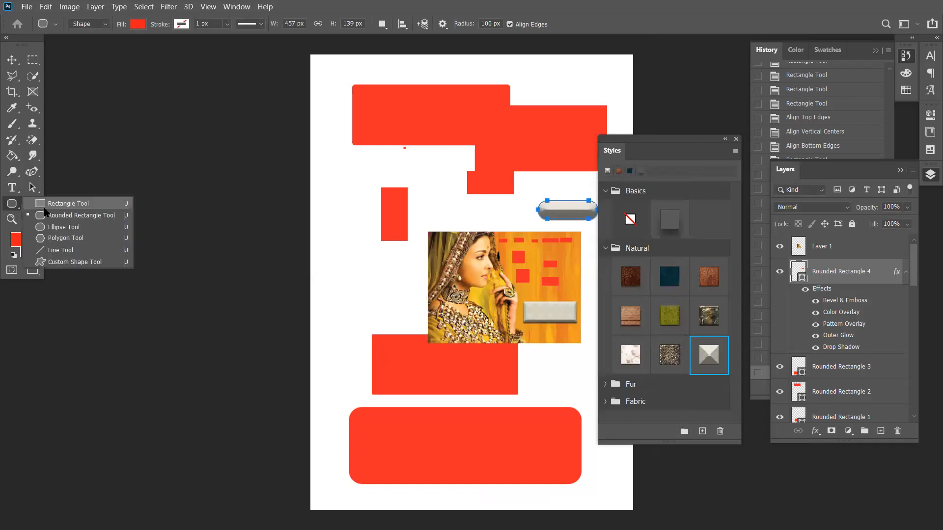
click(46, 215)
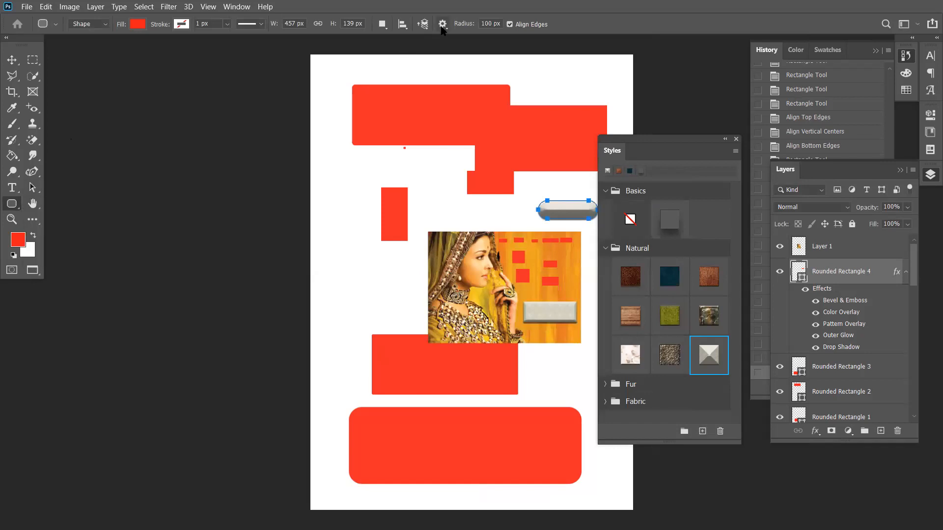
click(442, 26)
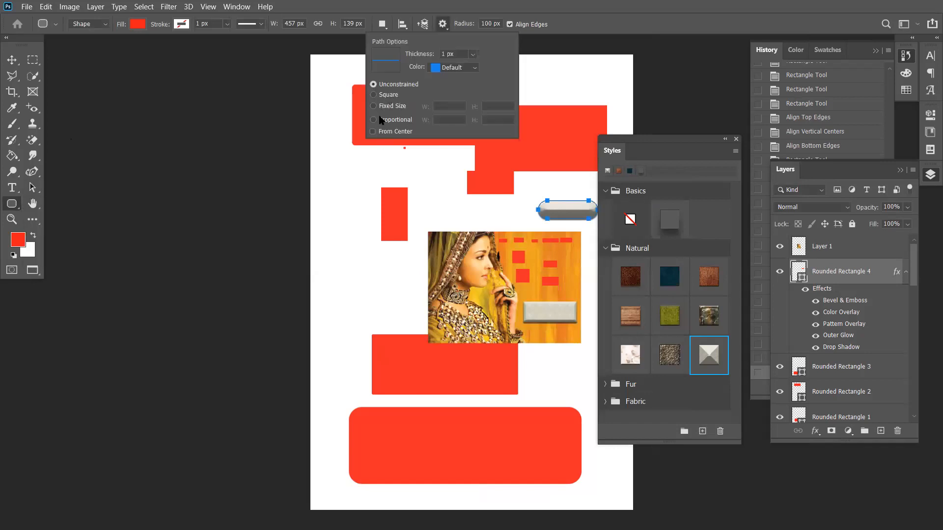
right_click(13, 204)
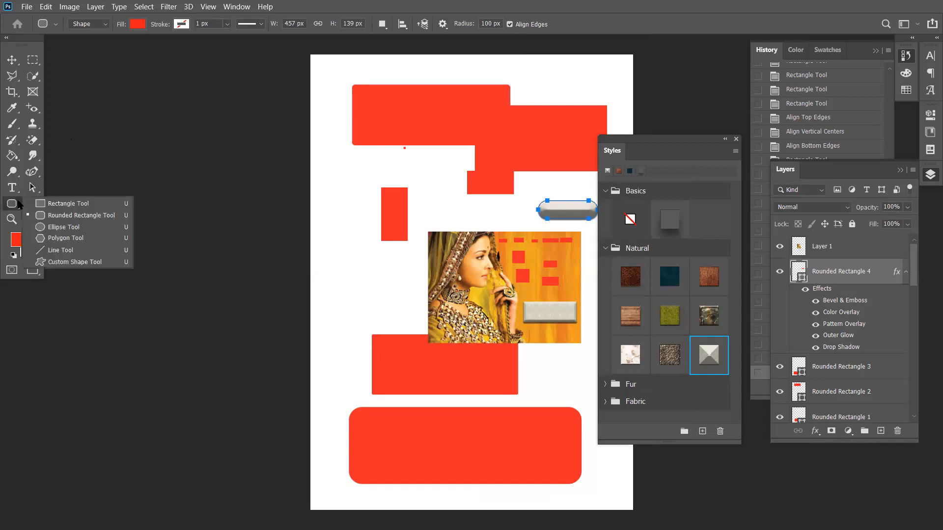
click(53, 228)
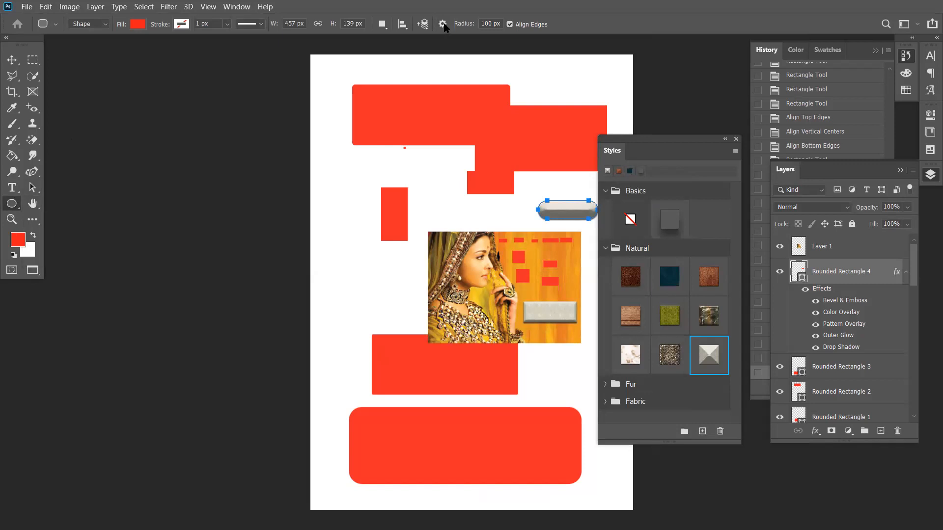
click(442, 24)
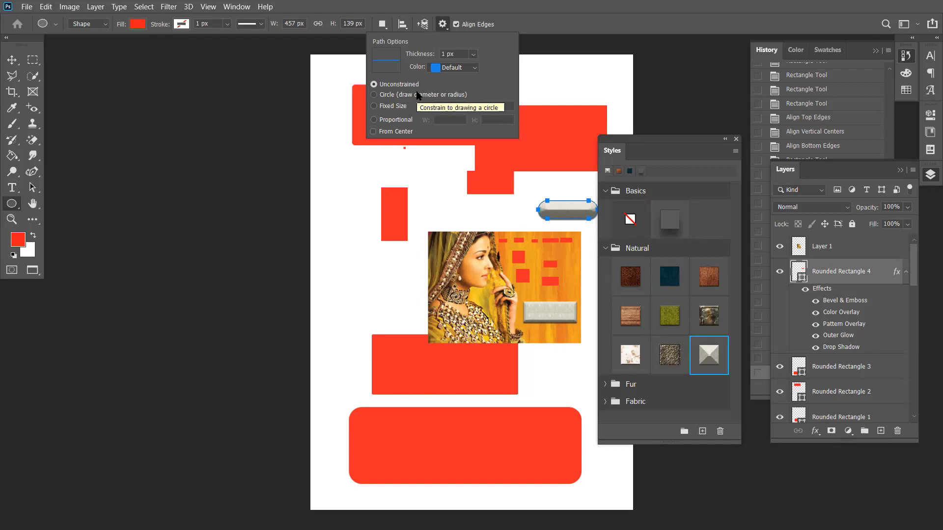
Set the five-sided Polygon tool's radius to 100 px and place three red pentagons on the white area beside the photo
right_click(11, 203)
click(73, 239)
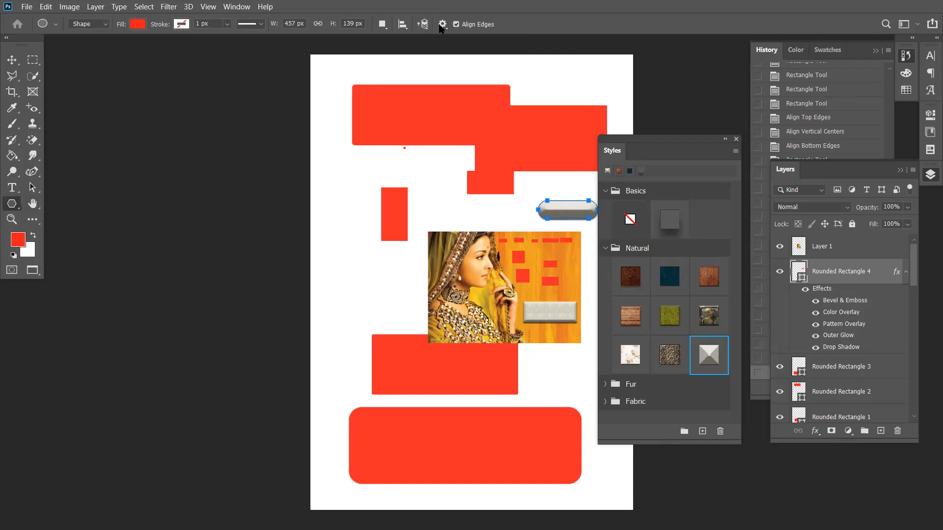
click(442, 24)
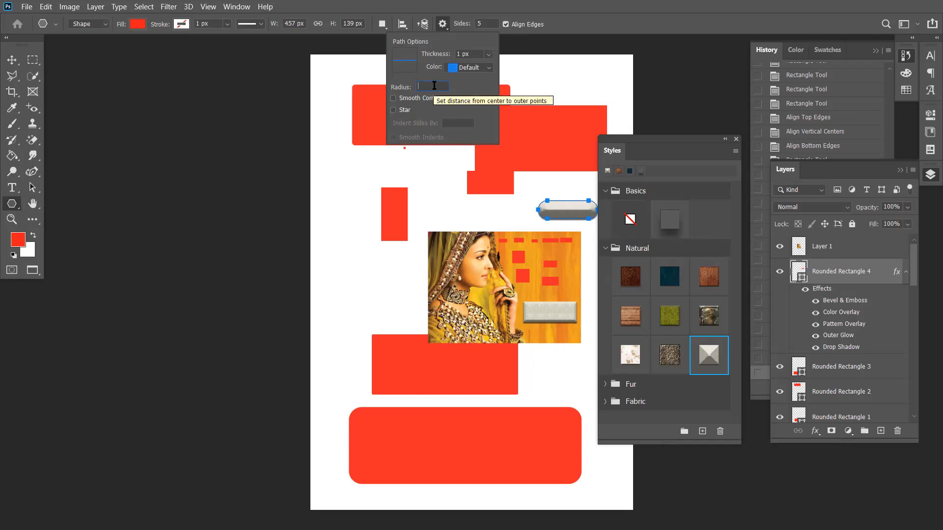
text(2)
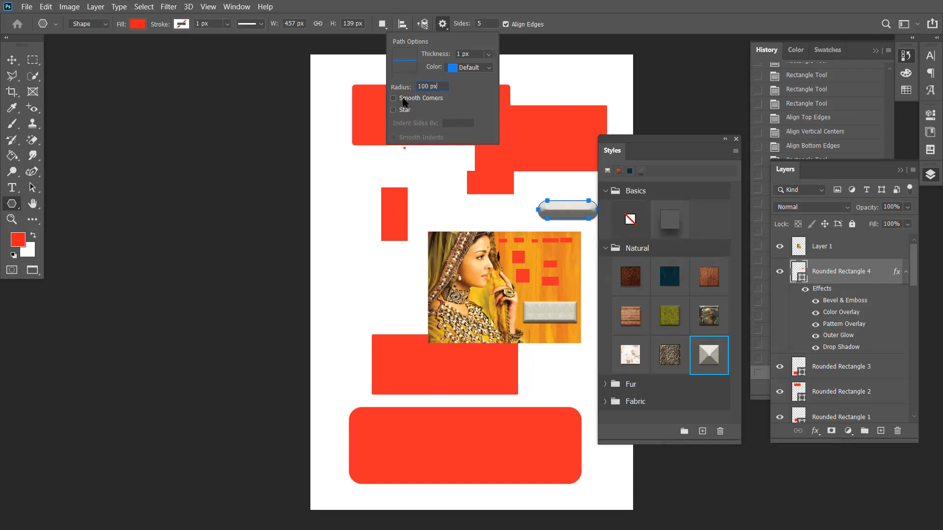
mouse_move(313, 184)
mouse_down()
mouse_move(374, 273)
mouse_move(377, 297)
mouse_move(408, 307)
mouse_move(539, 400)
mouse_up()
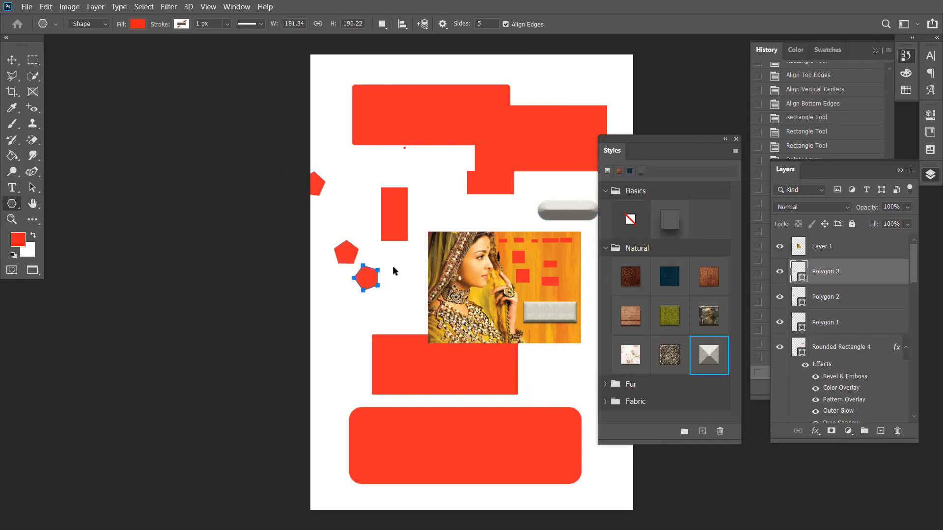
Clear the polygon radius, set the sides to 6, and draw a red hexagon about 674 by 751 px beside the photo
key(ctrl+plus)
key(ctrl+plus)
click(442, 25)
drag(439, 86, 401, 95)
key(BackSpace)
drag(269, 193, 315, 266)
key(Delete)
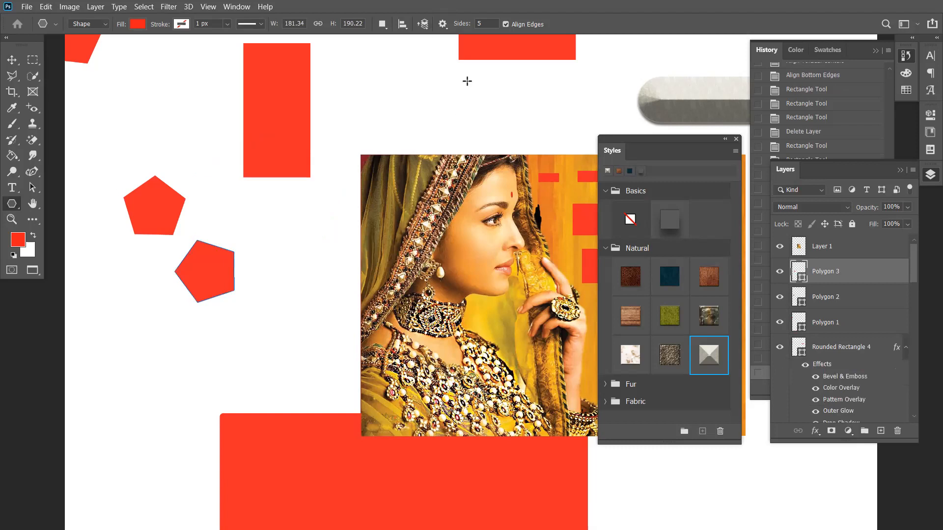
text(6)
drag(279, 249, 178, 319)
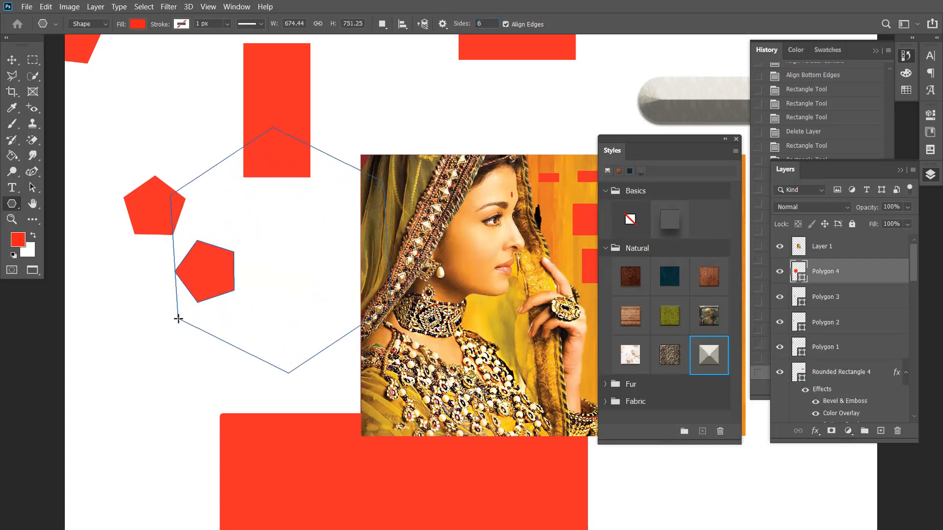
Enable Smooth Corners and Star with sides indented by 53%, and draw a six-pointed star about 207 by 191 px below the hexagon's left side
click(443, 25)
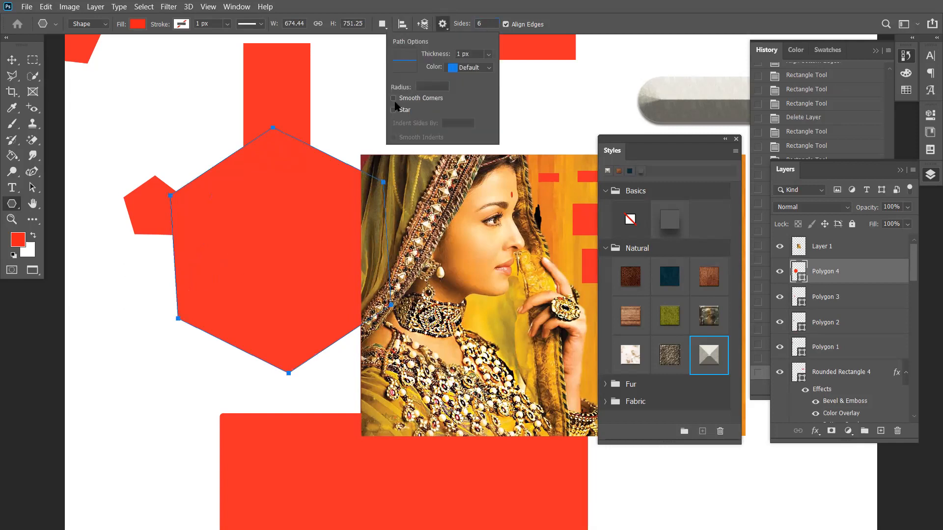
click(394, 110)
scroll(293, 266, down, 5)
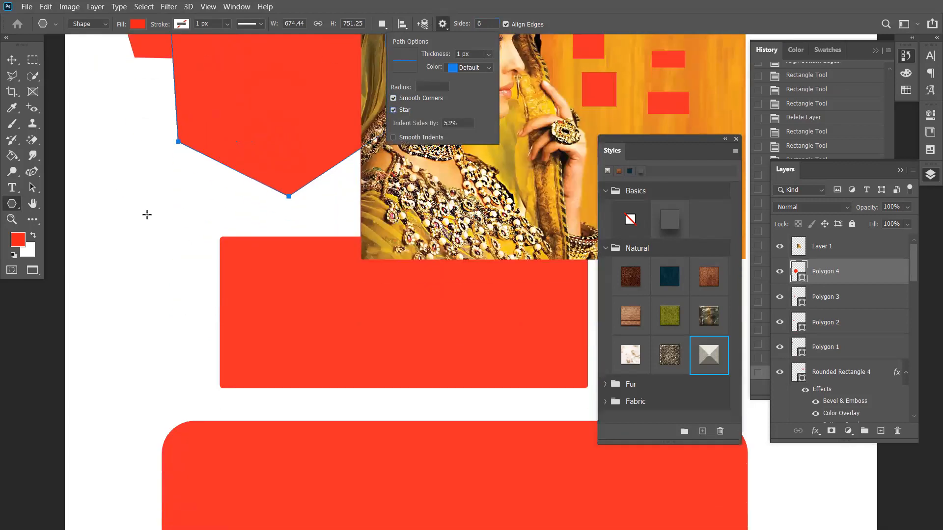
drag(141, 205, 170, 246)
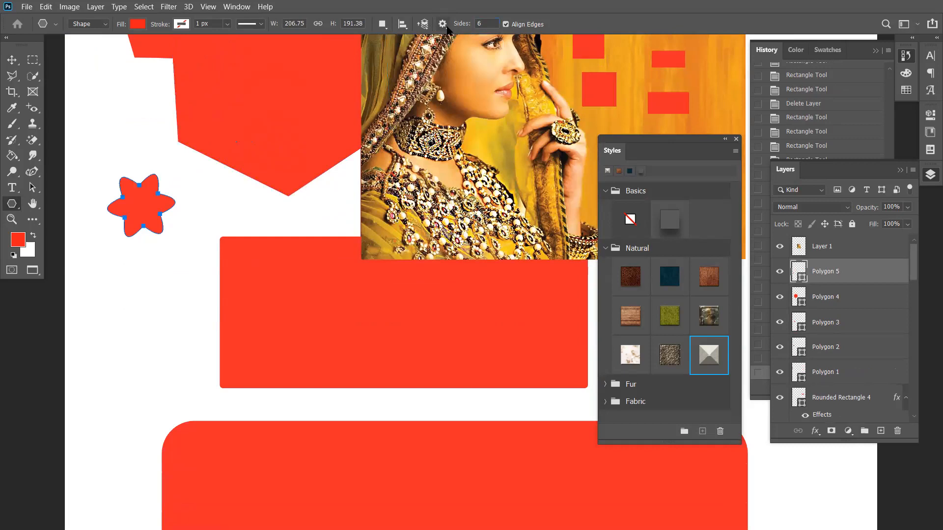
Enable Smooth Indents, set Indent Sides By to 75%, and draw a star about 284 by 262 px below the first one
click(443, 25)
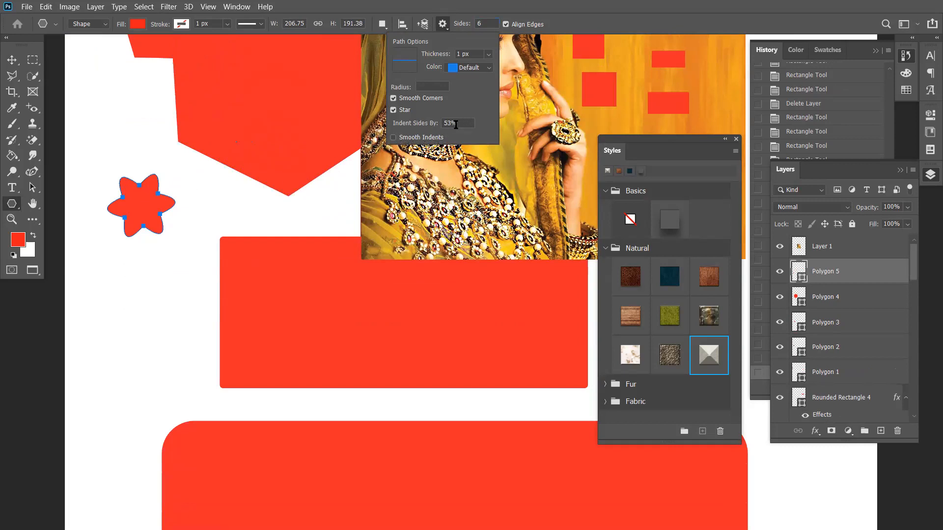
click(393, 137)
drag(452, 124, 438, 127)
click(380, 189)
drag(120, 281, 155, 329)
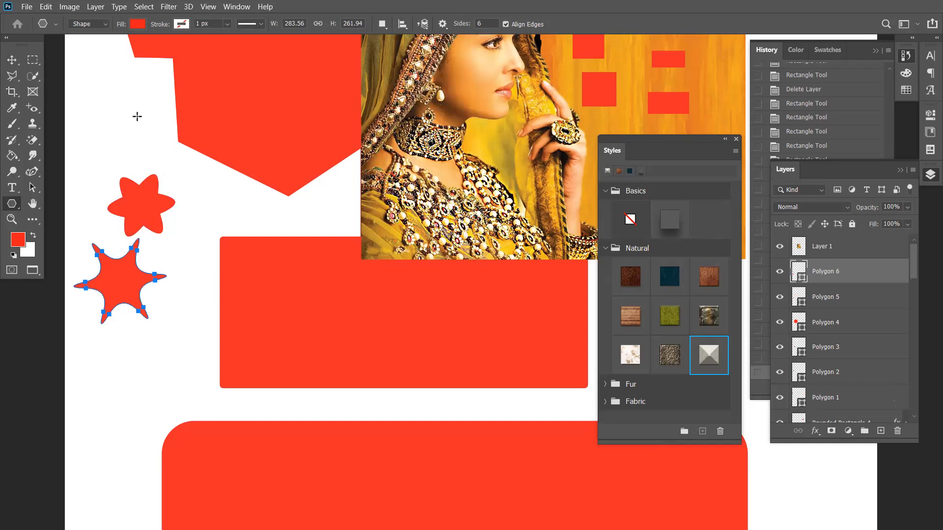
Draw three smaller stars above and beside the first star, and apply the grey pyramid style from the Natural group to the last one
drag(113, 105, 208, 194)
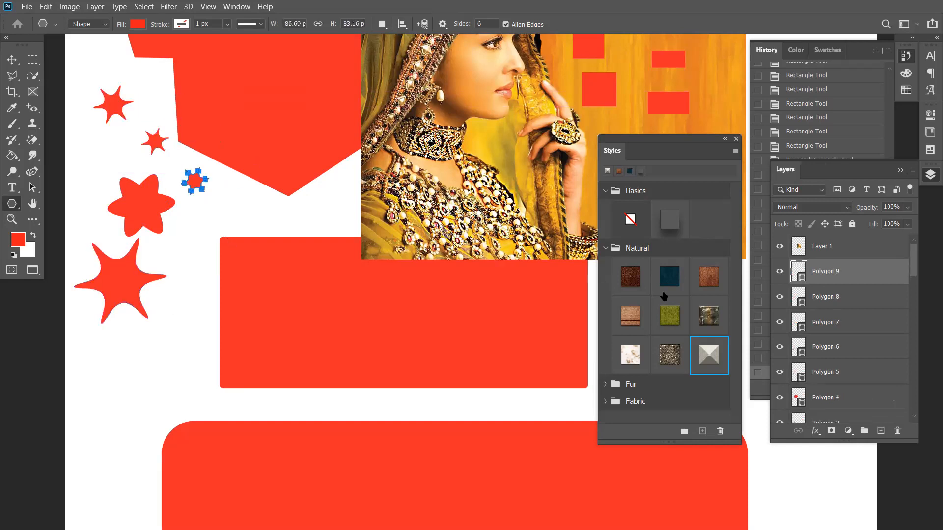
click(705, 357)
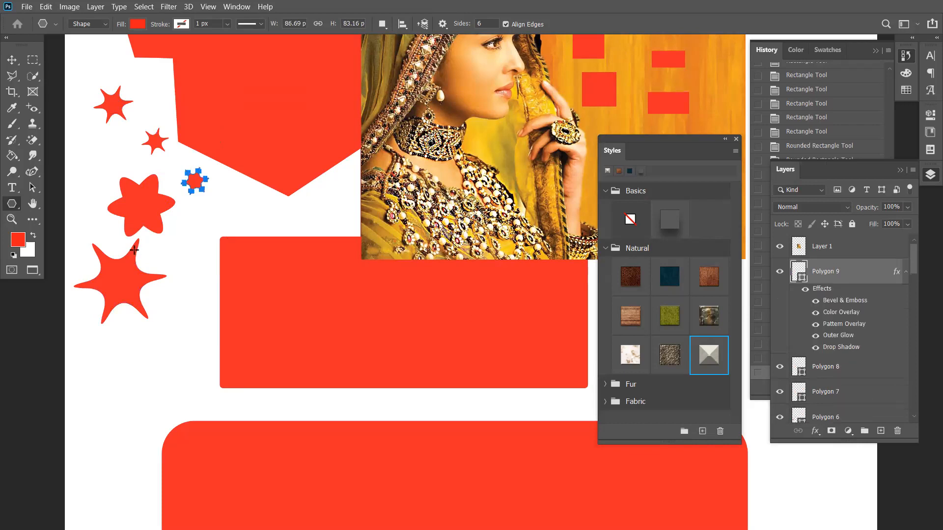
click(10, 61)
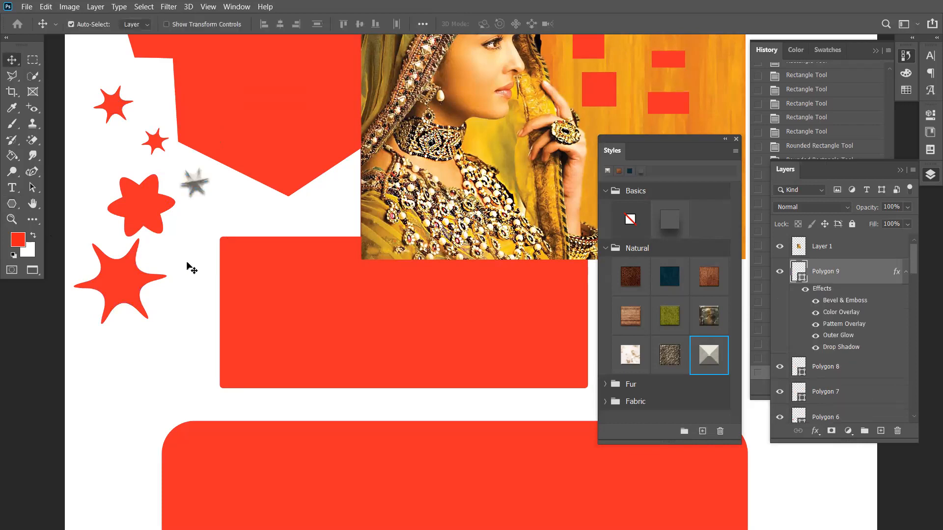
Disable Smooth Corners and Star for the Polygon tool, and draw a plain hexagon about 122 by 132 px below the largest star
click(11, 204)
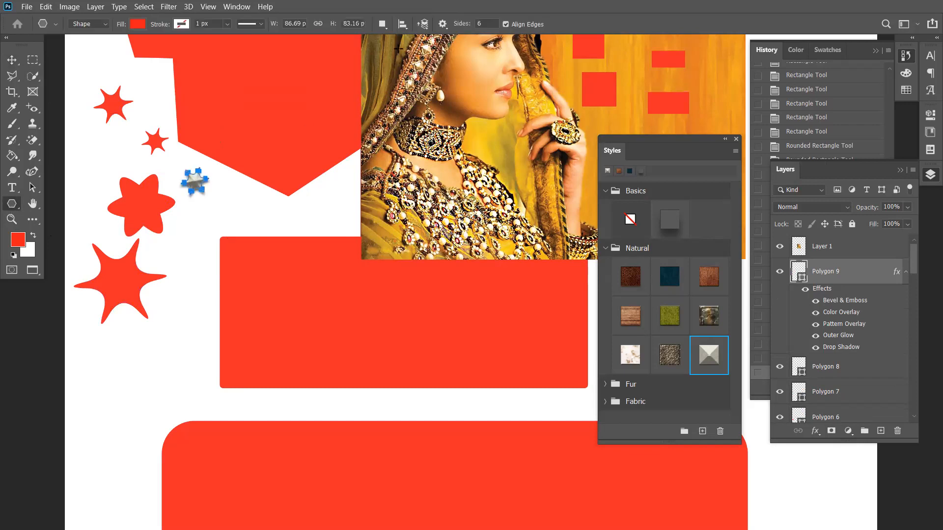
click(444, 25)
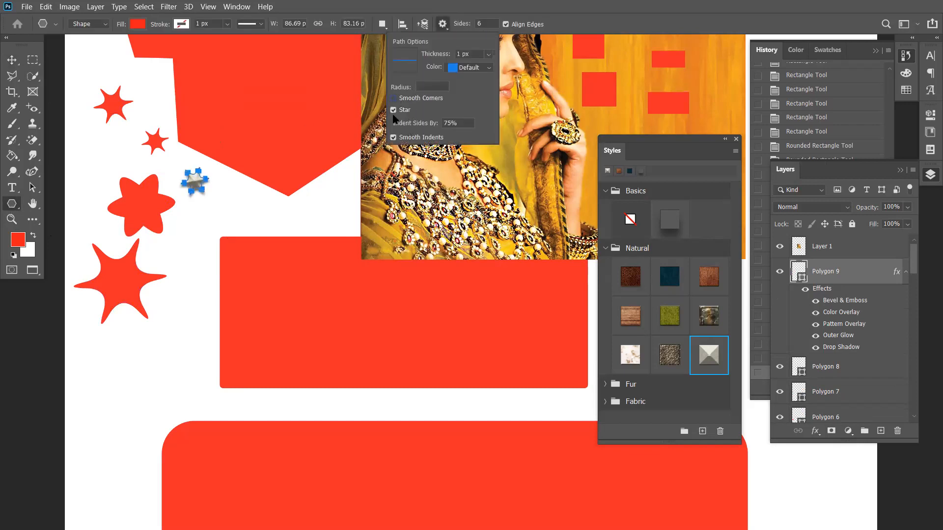
click(394, 110)
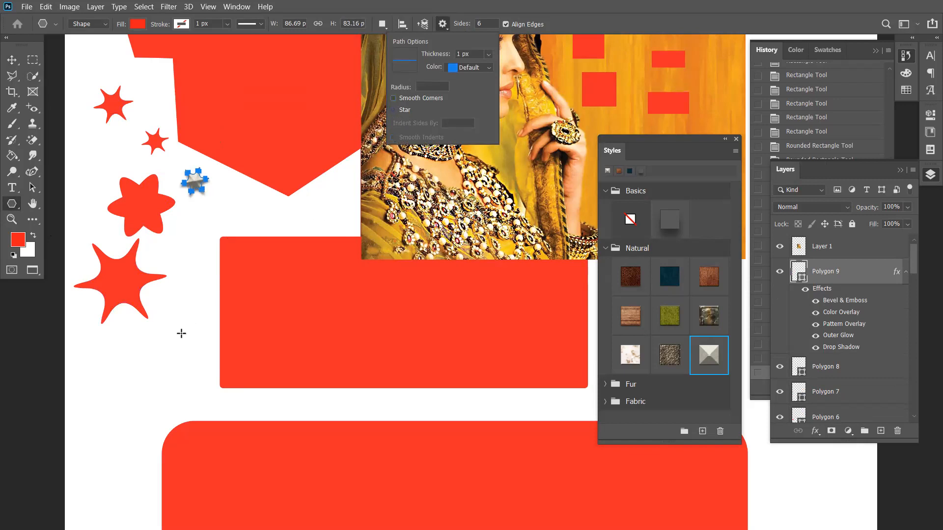
drag(155, 334, 172, 347)
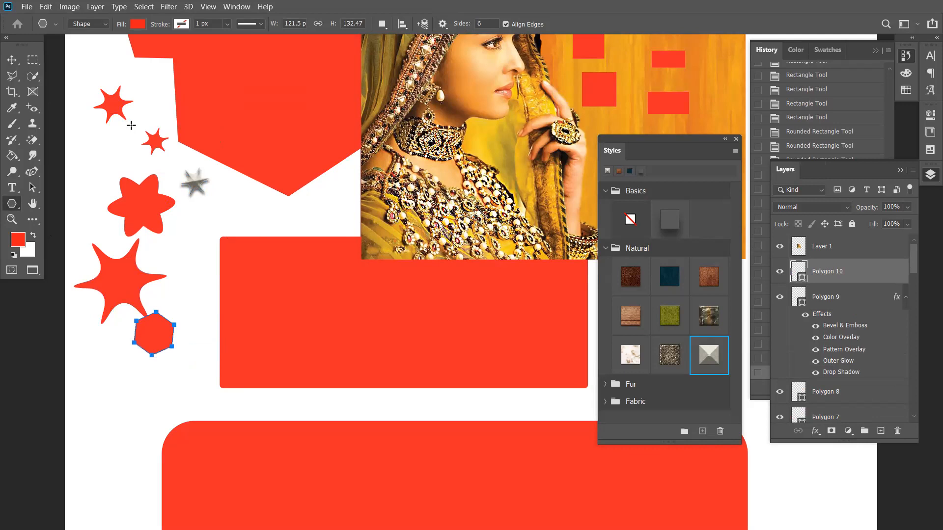
Use the Line tool to draw a slanted line of 1 px weight and a horizontal line of 10 px weight about 1164 px long
right_click(15, 207)
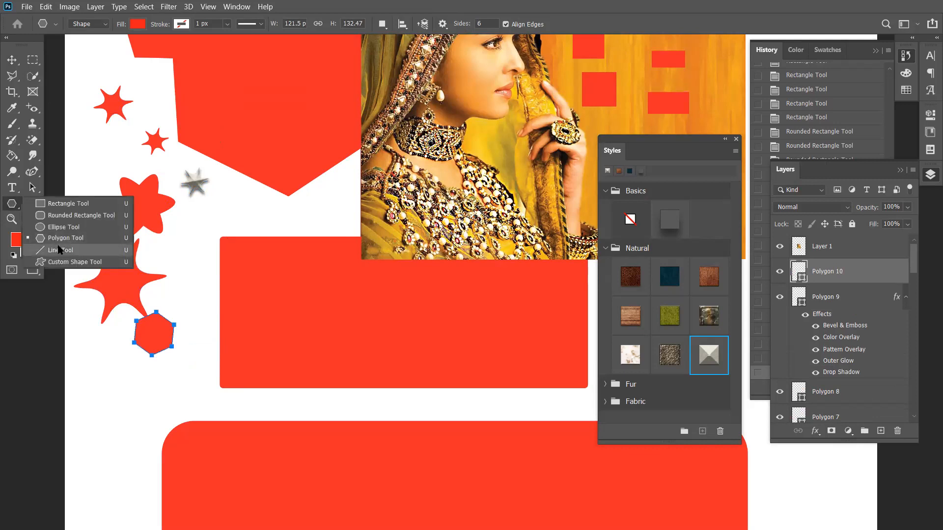
click(59, 250)
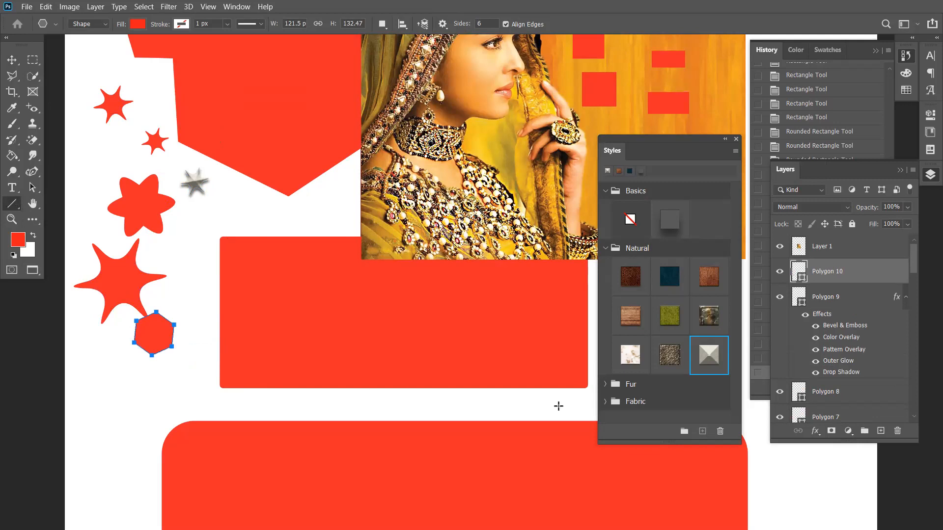
drag(533, 393, 142, 374)
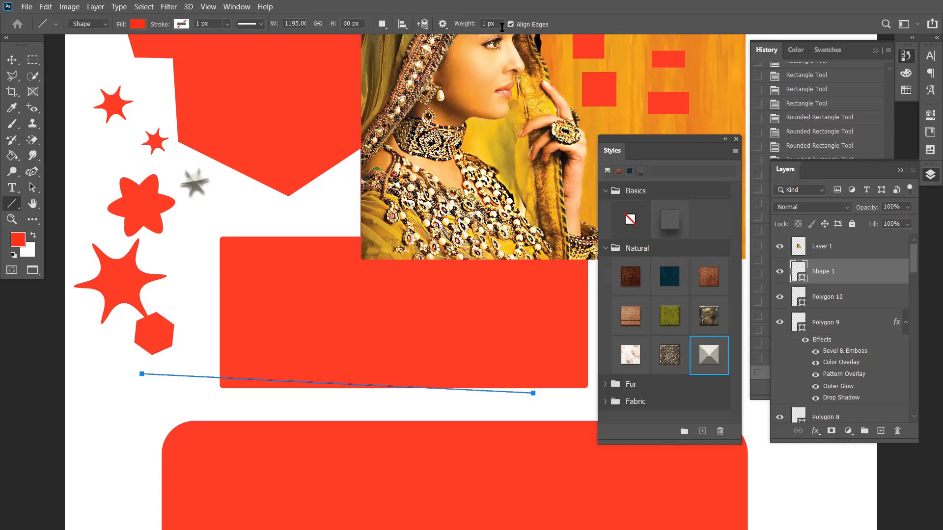
click(483, 24)
text(0)
drag(142, 407, 523, 407)
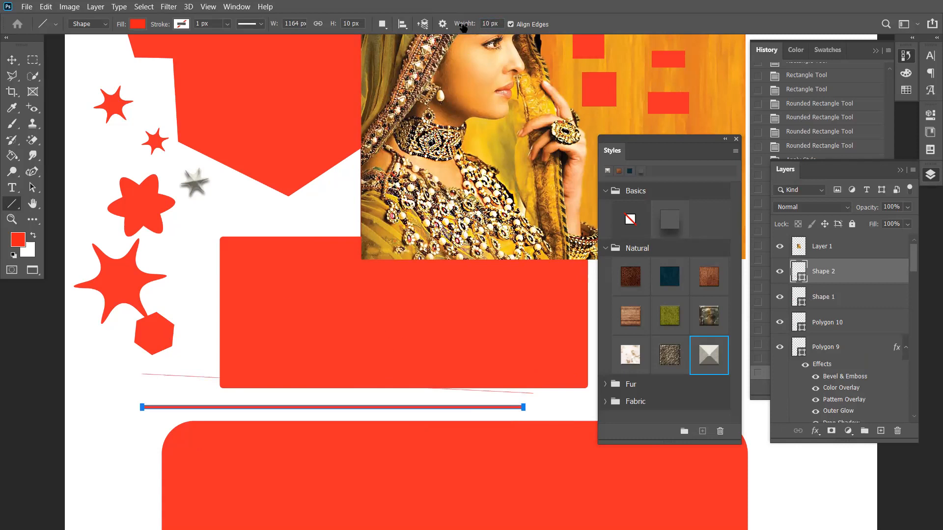
Enable arrowheads at the line's start and end, and draw a horizontal double-headed arrow about 1085 px long above the thick line
click(446, 27)
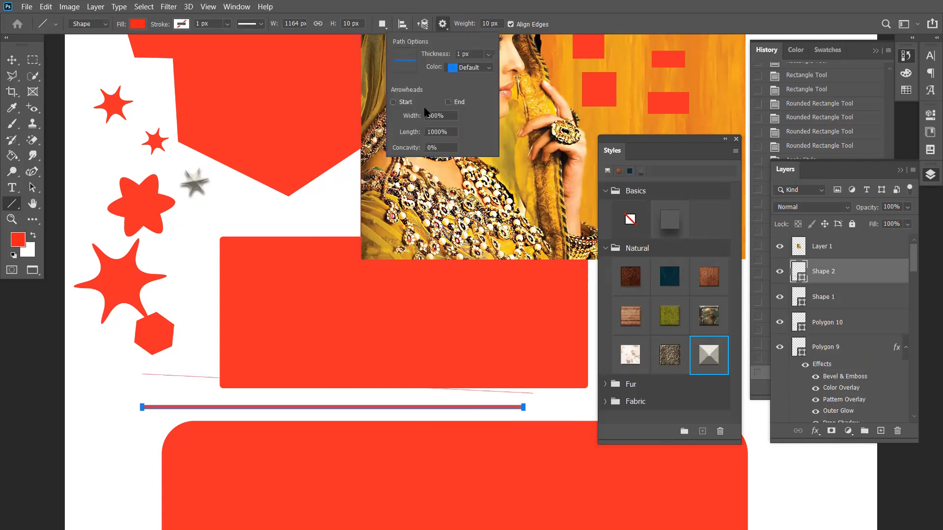
click(407, 104)
drag(137, 373, 492, 374)
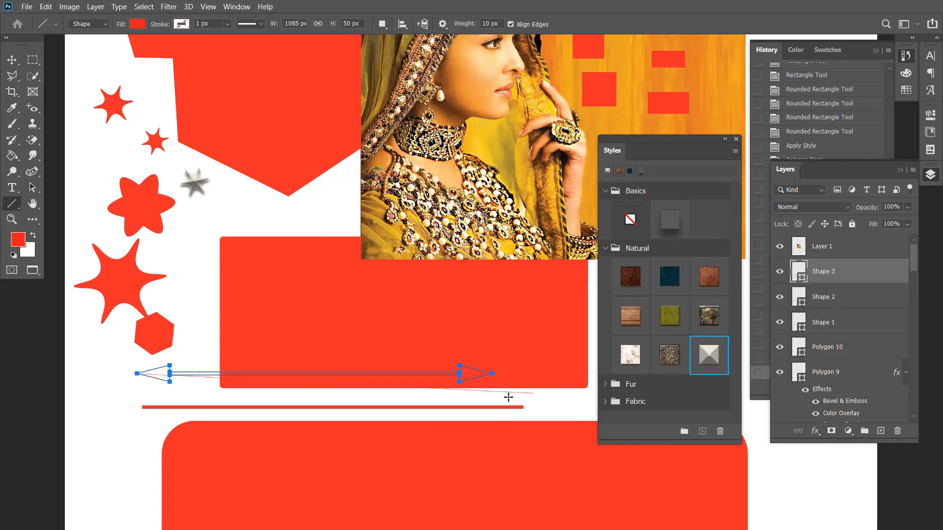
Set the arrowhead concavity to 25% and draw a second double-headed arrow about 663 px long beneath the first one
click(442, 24)
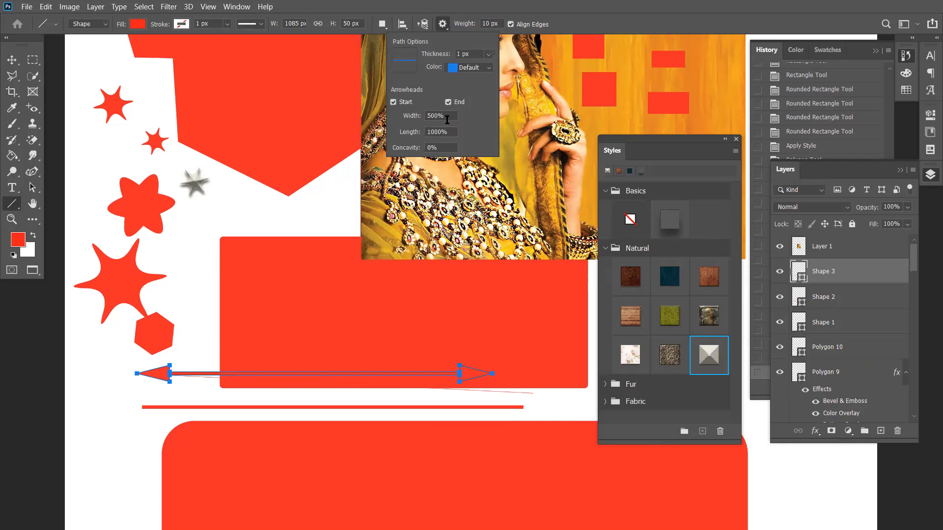
double_click(427, 117)
double_click(439, 131)
double_click(438, 148)
text(50)
click(129, 402)
drag(135, 397, 348, 399)
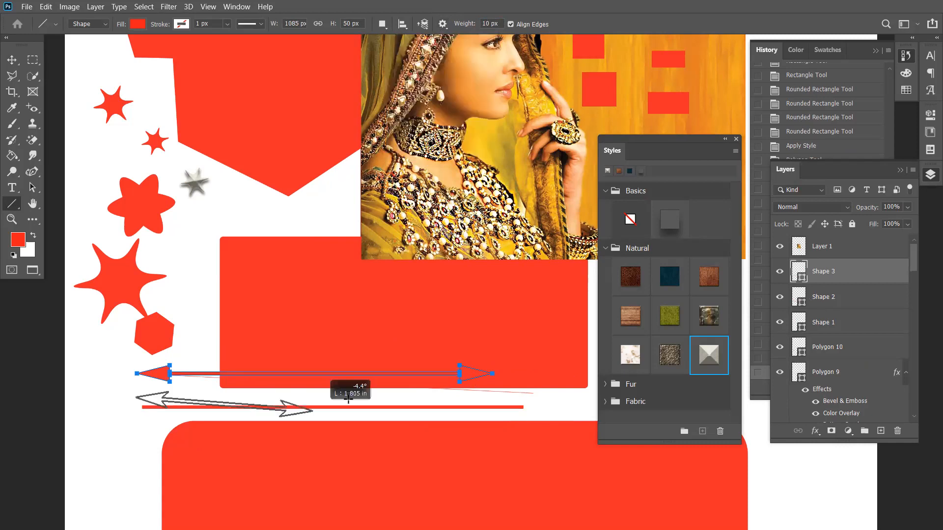
key(v)
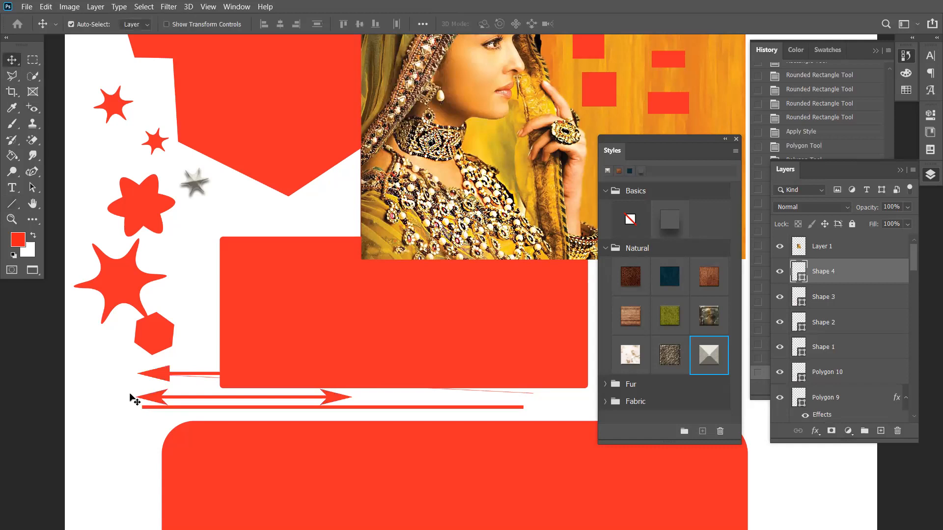
Compare the straight and concave arrowheads up close and review the Line tool's arrowhead width, length and concavity options
drag(144, 363, 207, 416)
drag(188, 369, 141, 149)
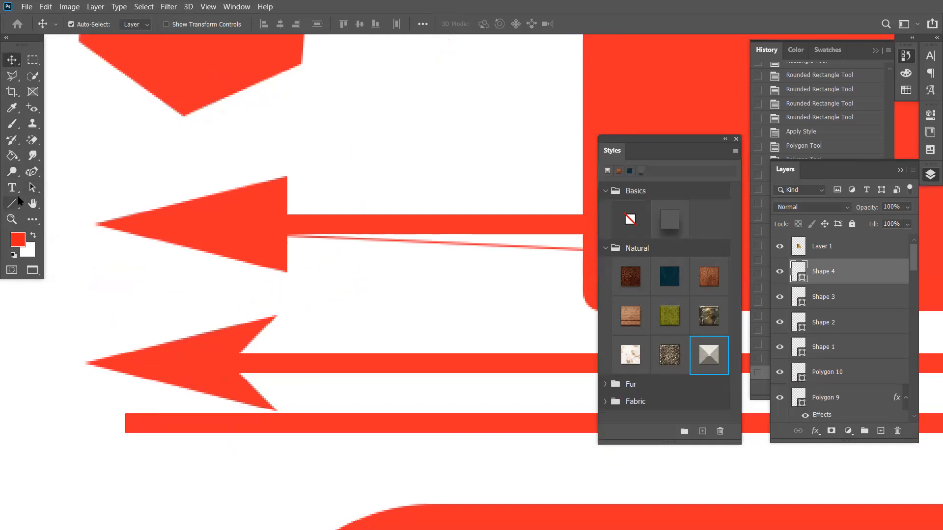
click(13, 206)
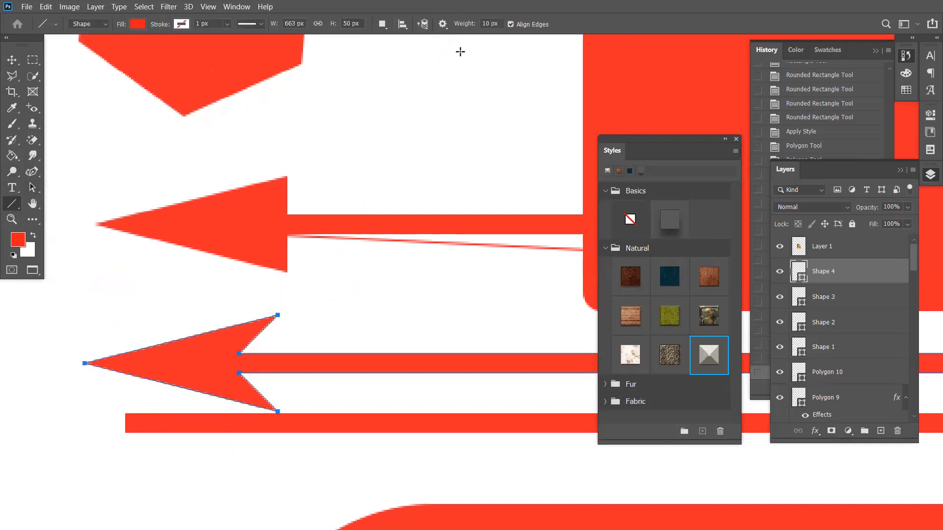
click(443, 23)
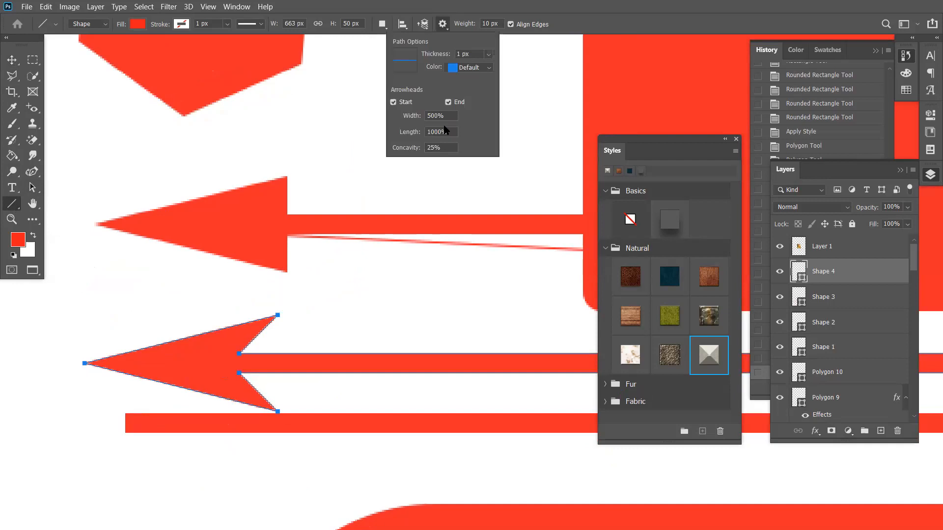
drag(445, 147, 427, 149)
Choose the sycamore tree from the Leaf Trees custom shapes and draw it about 126 by 121 px over the arrows
right_click(12, 204)
click(74, 261)
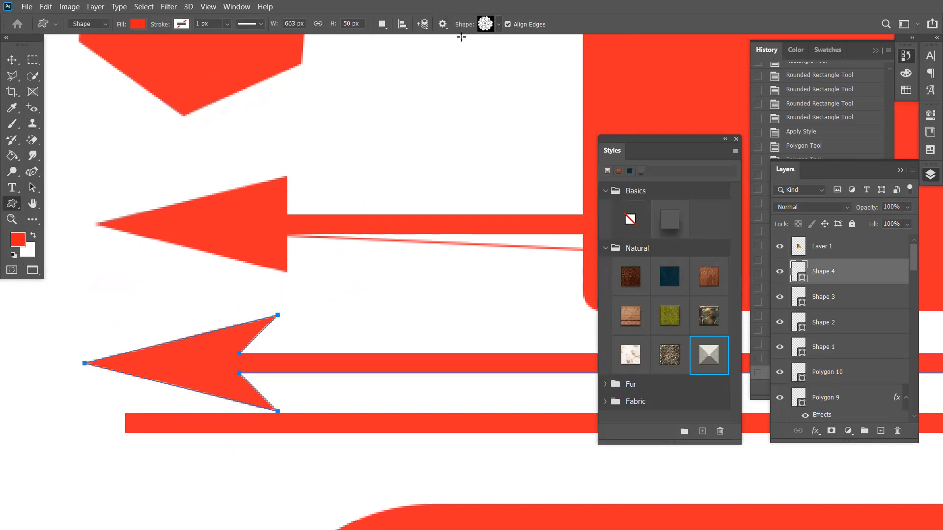
click(498, 25)
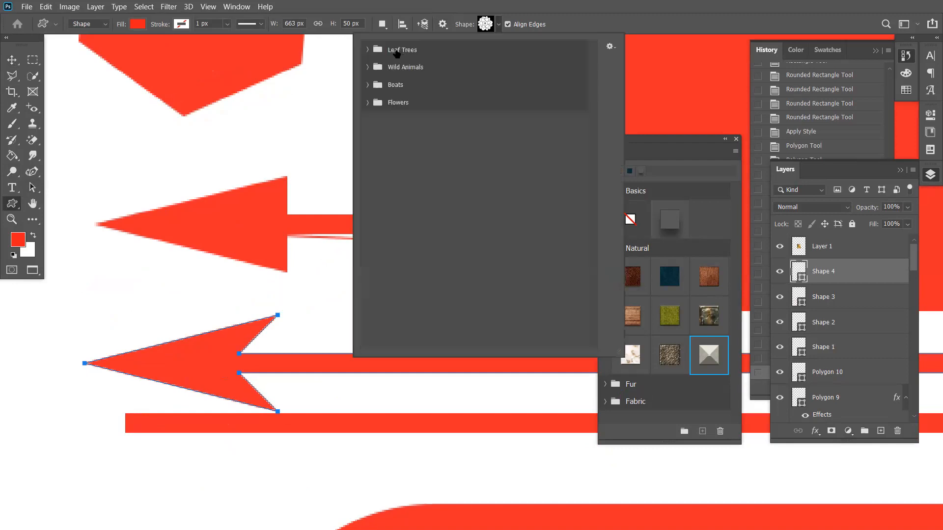
click(367, 50)
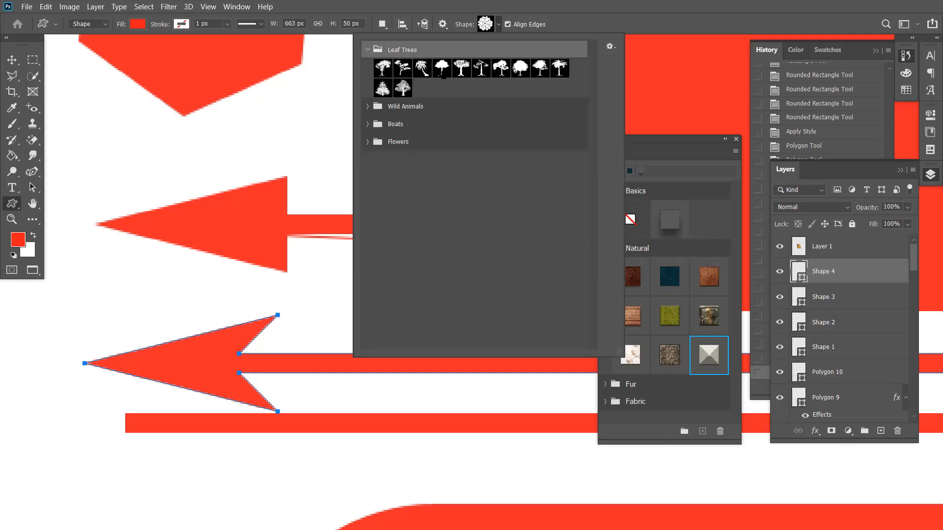
click(402, 88)
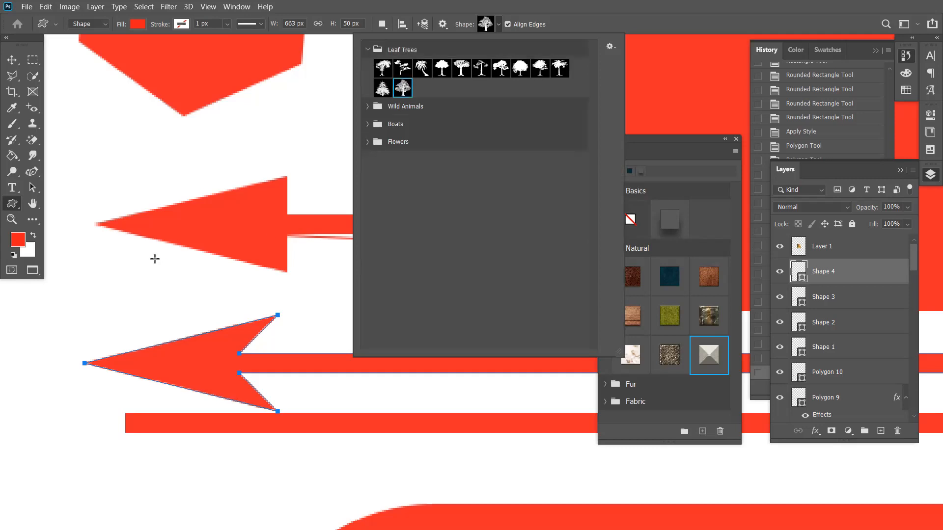
drag(147, 259, 393, 495)
Move the tree shape down onto the empty white area beside the large rounded rectangle
scroll(326, 155, down, 6)
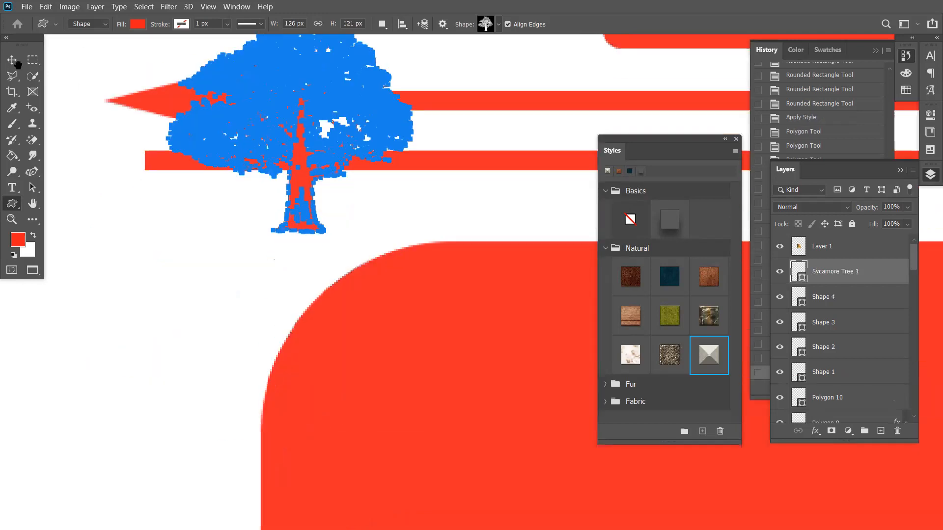
key(v)
drag(347, 96, 211, 309)
drag(461, 134, 473, 80)
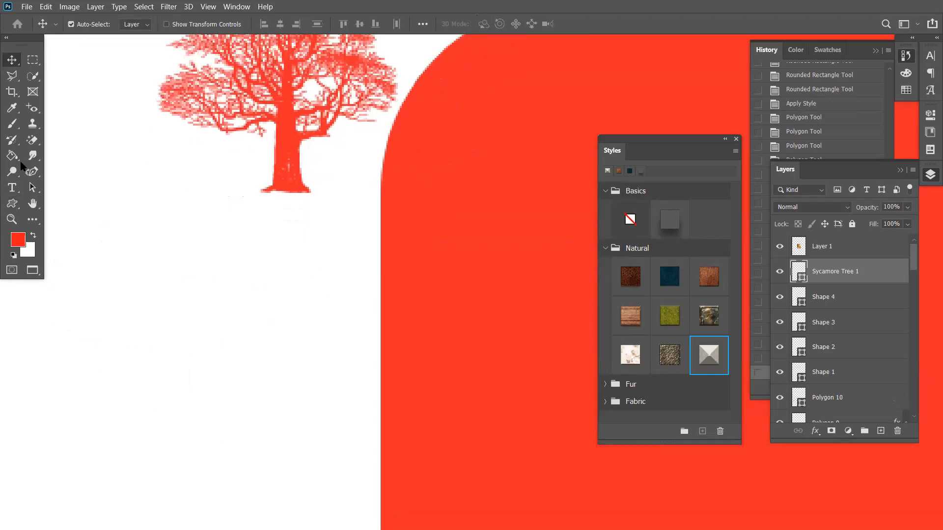
Start a shape with the Curvature Pen tool by placing an anchor point in the white area below the tree
drag(12, 204, 42, 217)
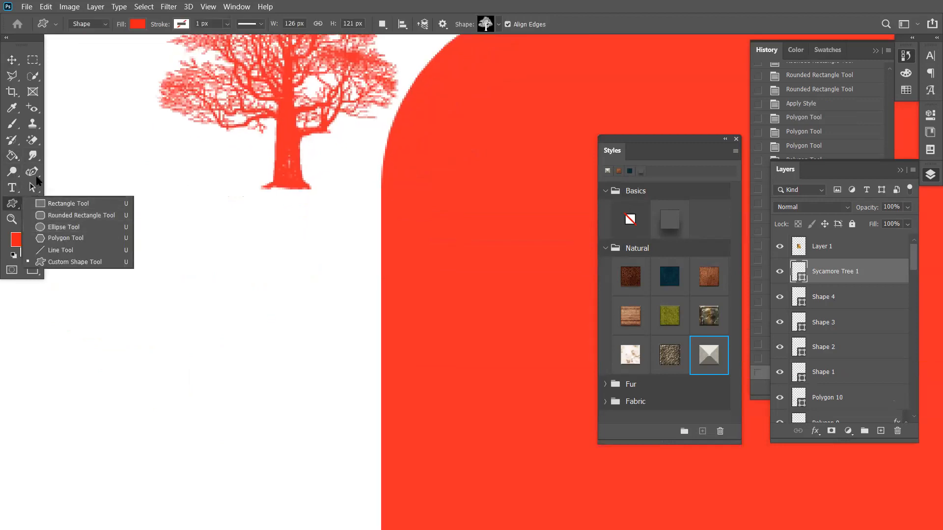
click(33, 173)
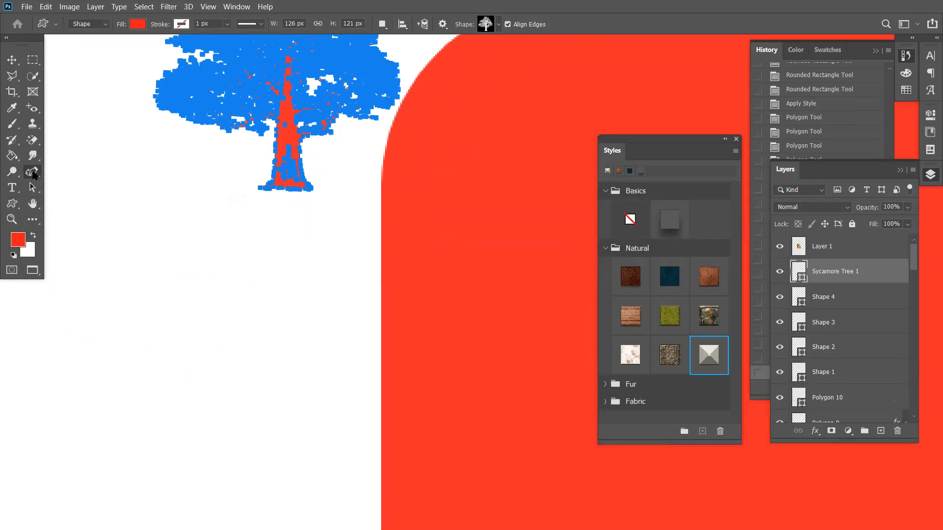
click(154, 202)
click(170, 288)
Draw a closed shape about 31 by 38 px with the Freeform Pen tool below the tree, and move it slightly closer to the trunk
right_click(36, 178)
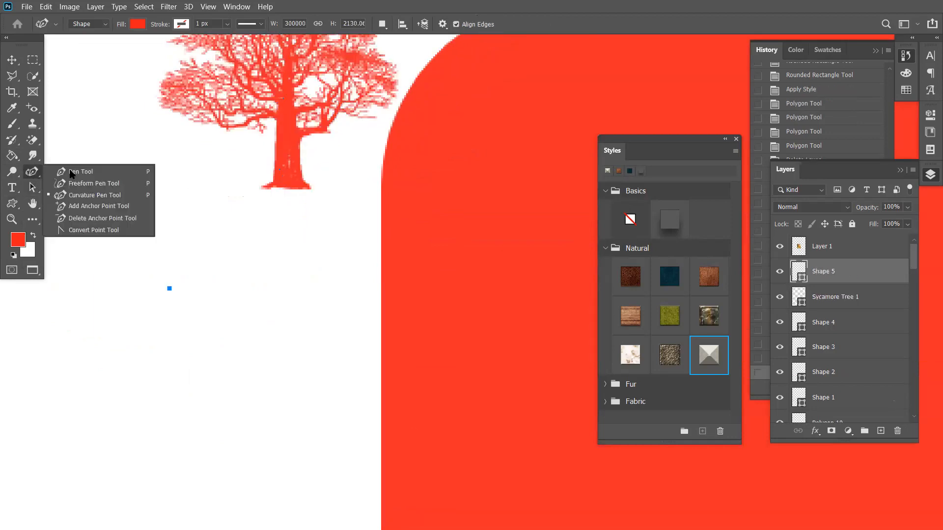
click(72, 185)
mouse_move(206, 266)
mouse_down()
mouse_move(223, 335)
mouse_move(208, 318)
mouse_move(207, 266)
mouse_up()
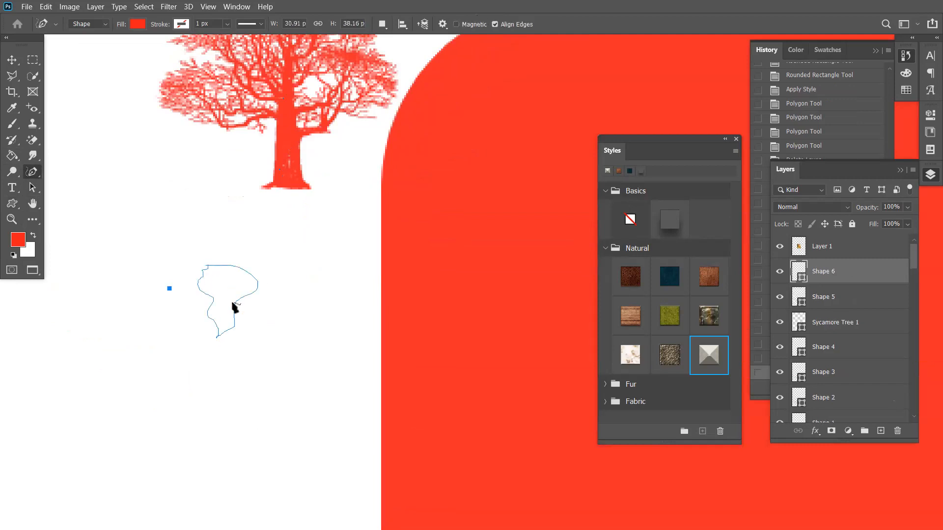
click(12, 61)
drag(216, 293, 230, 263)
Define the hand-drawn freeform shape below the tree as a custom shape, keeping the suggested name
click(45, 7)
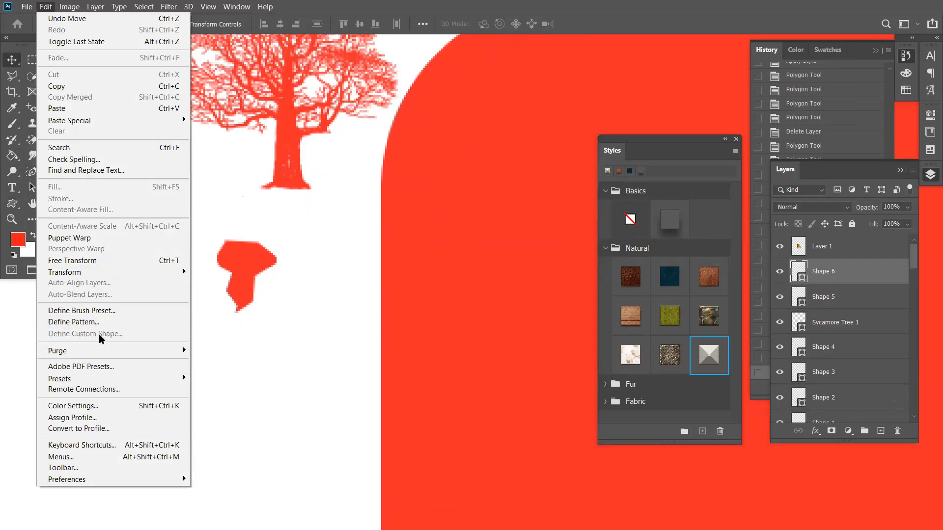
click(252, 239)
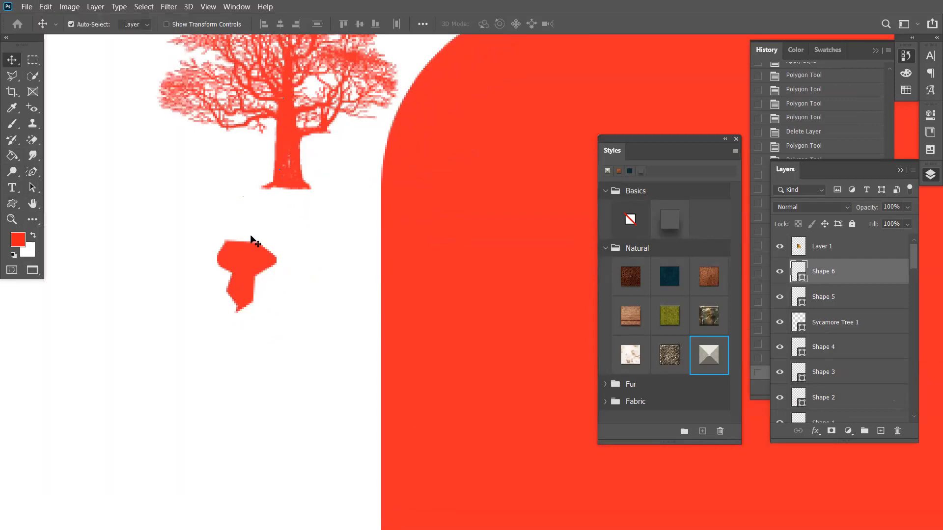
click(33, 171)
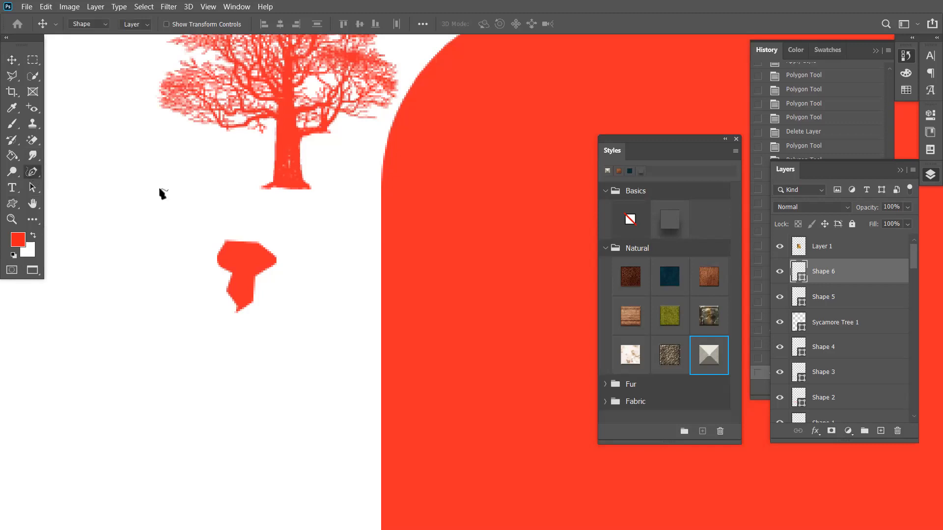
click(51, 7)
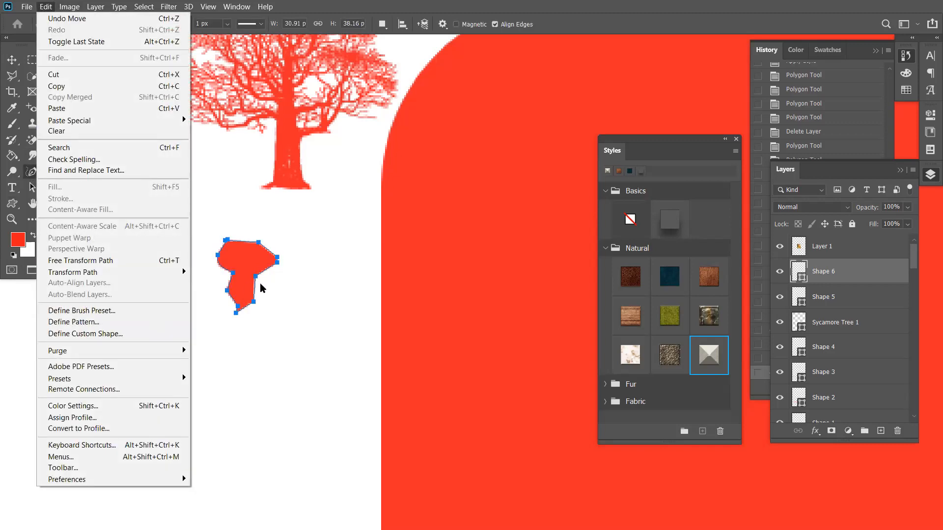
click(94, 335)
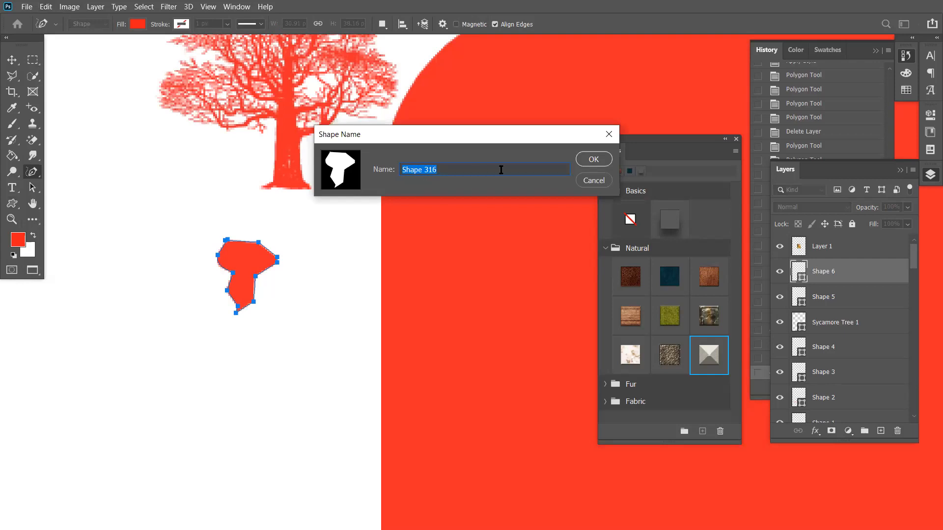
click(588, 160)
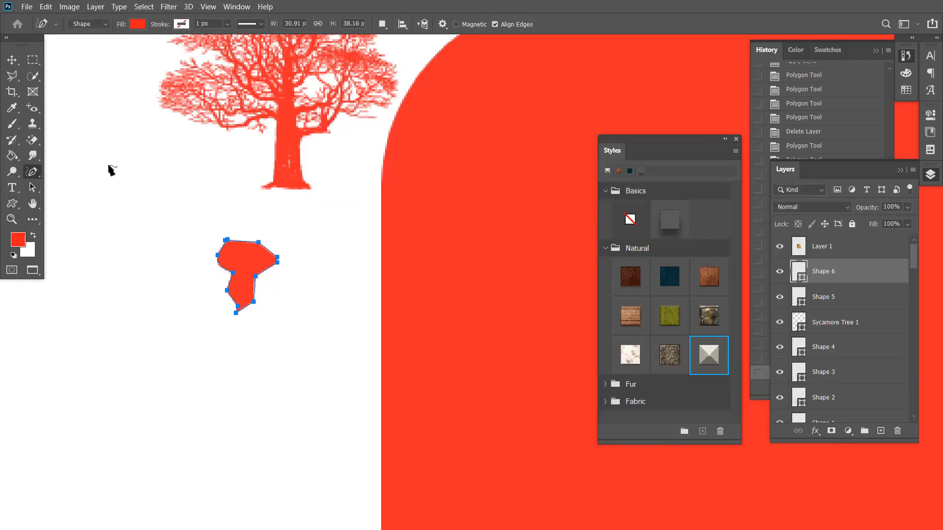
Draw two copies of the newly defined custom shape below the original, about 40 by 57 px and about 38 by 65 px
click(12, 204)
click(499, 27)
click(370, 160)
drag(93, 342, 170, 451)
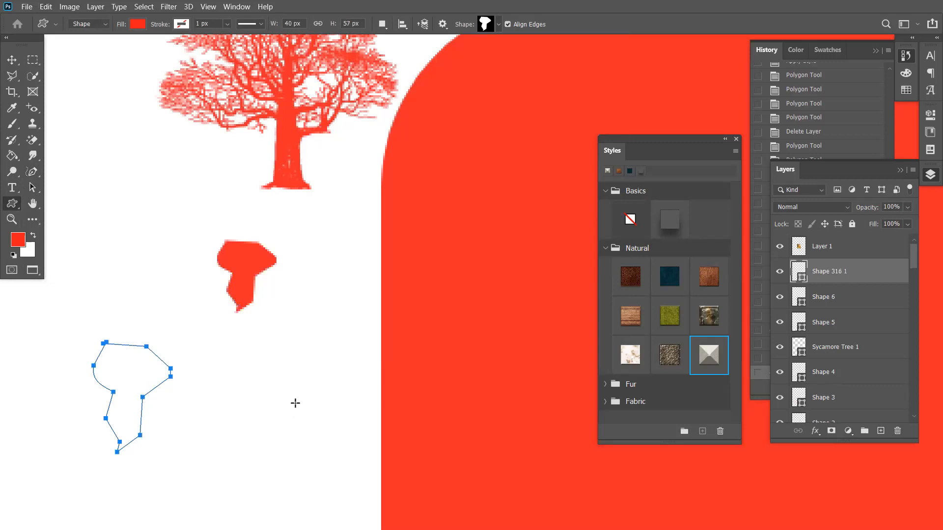
drag(219, 353, 298, 479)
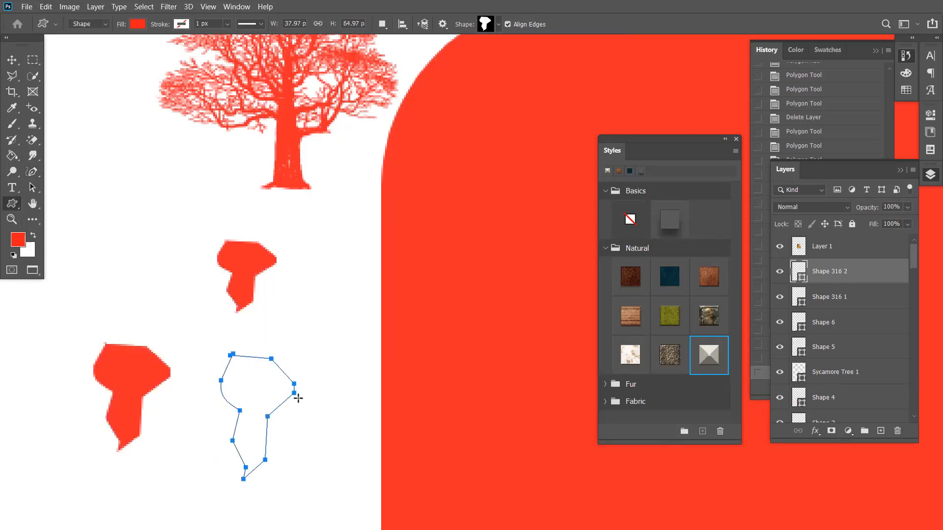
drag(298, 398, 296, 396)
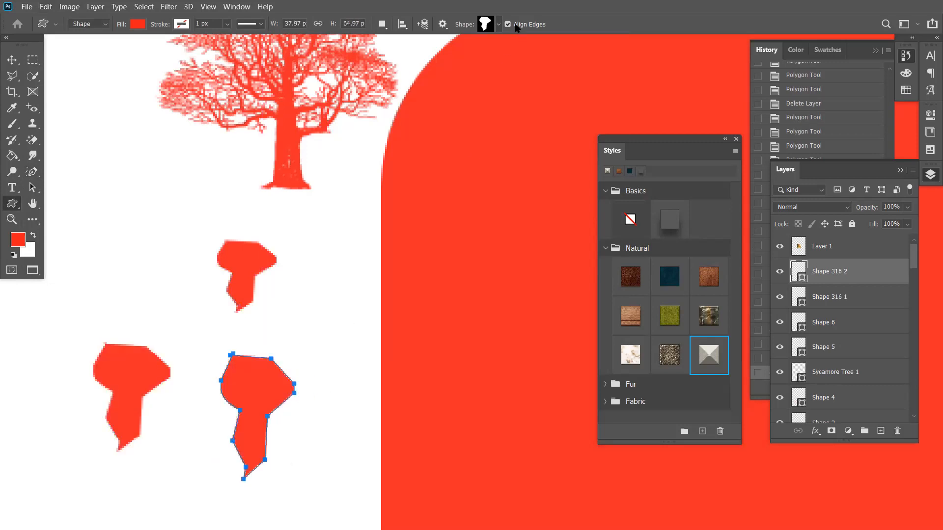
Expand the Wild Animals, Boats and Flowers custom shapes, choose the leafy flower and draw it about 67 by 89 px beside the tree trunk
right_click(410, 93)
click(367, 108)
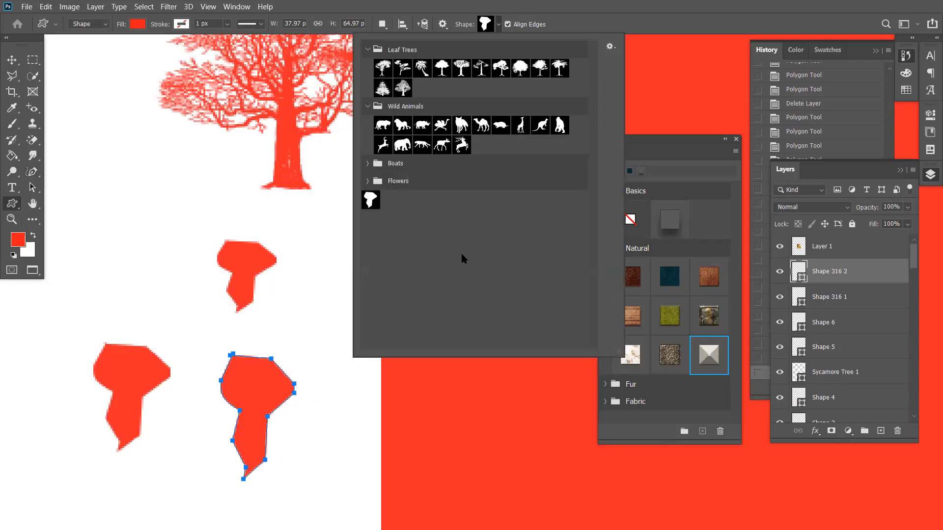
click(367, 163)
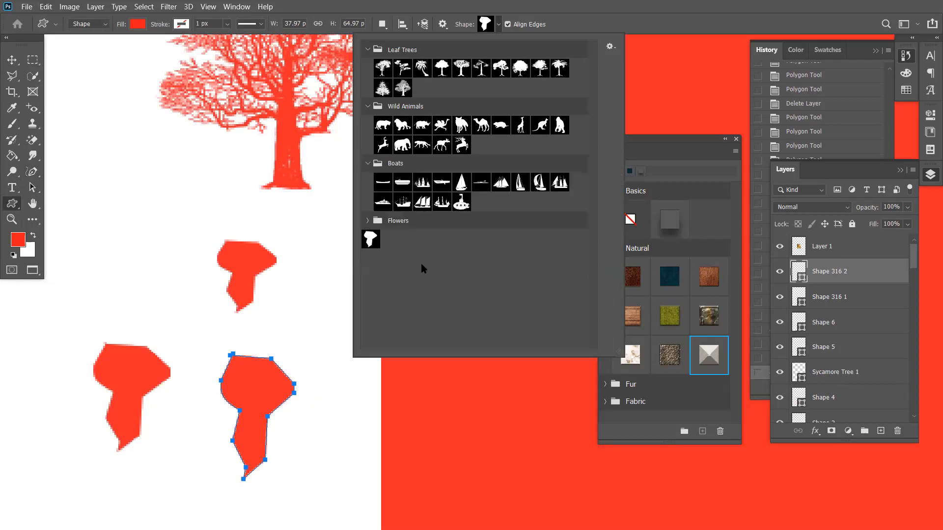
click(367, 220)
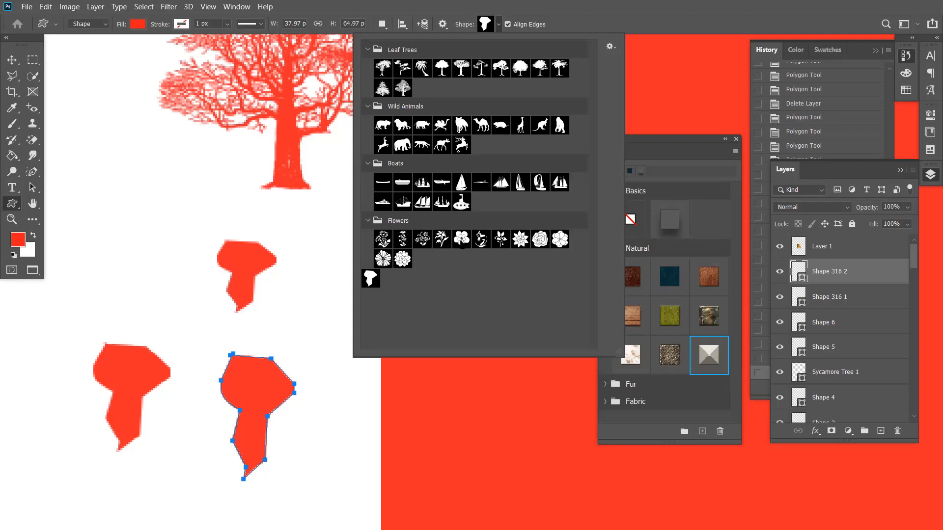
click(441, 240)
drag(98, 140, 229, 314)
Apply the green textured style from the Natural group to the flower shape, and deselect it
click(640, 317)
click(673, 321)
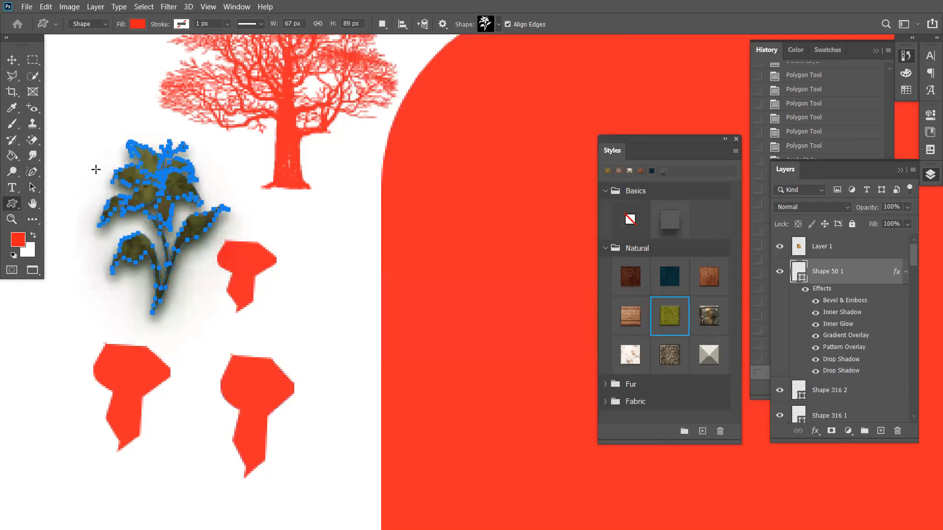
click(12, 59)
click(67, 96)
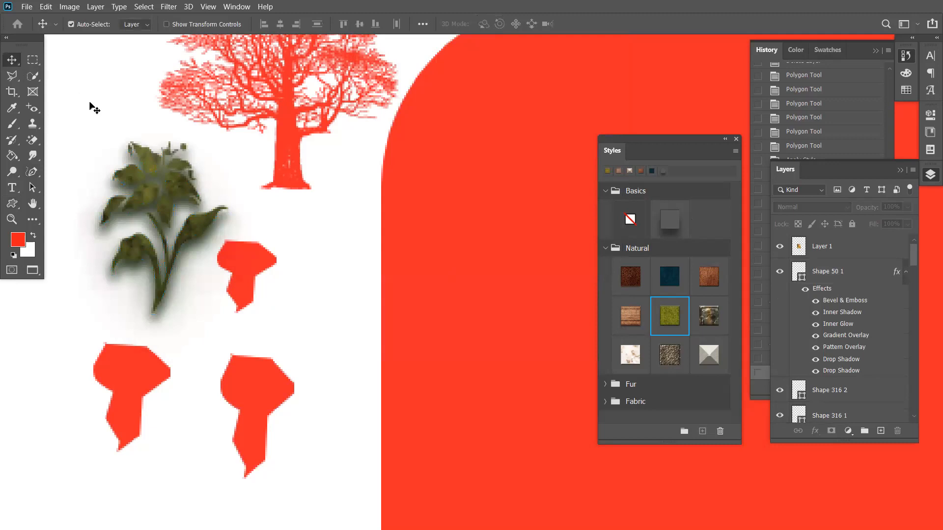
Examine the variants of the pen, shape and smudge tool groups, and view the whole document fitted to the screen
key(ctrl+minus)
key(ctrl+minus)
key(ctrl+minus)
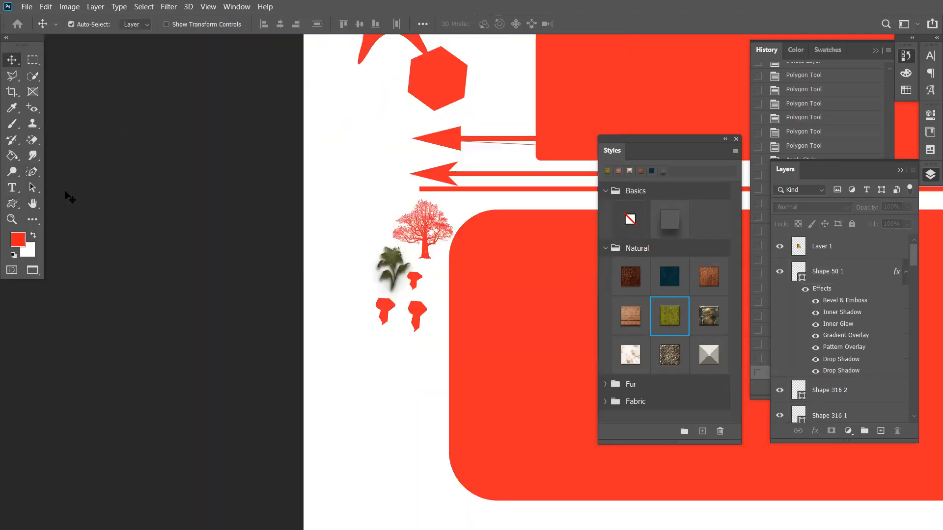
click(35, 173)
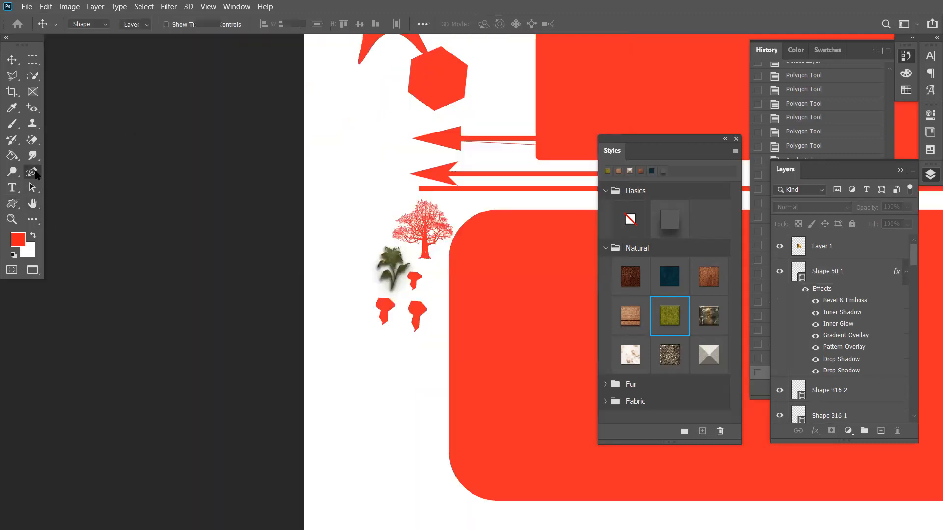
right_click(37, 174)
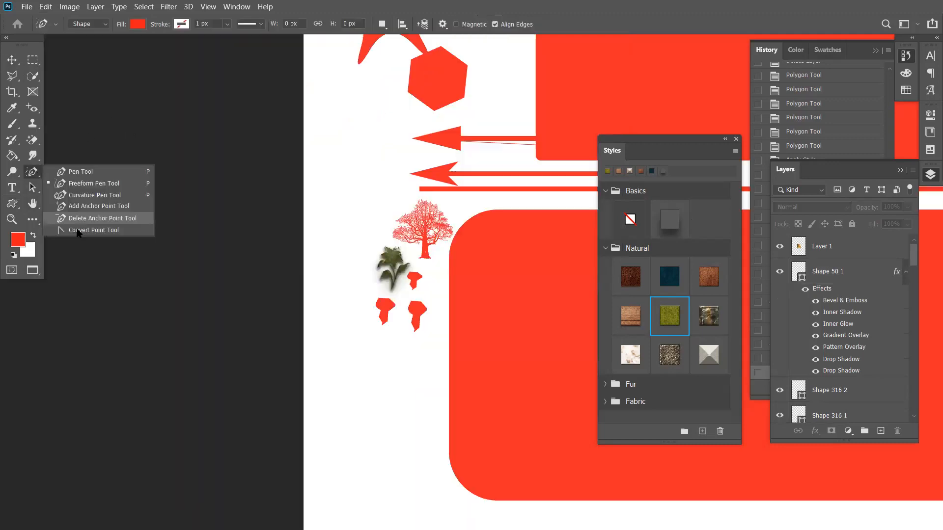
right_click(17, 207)
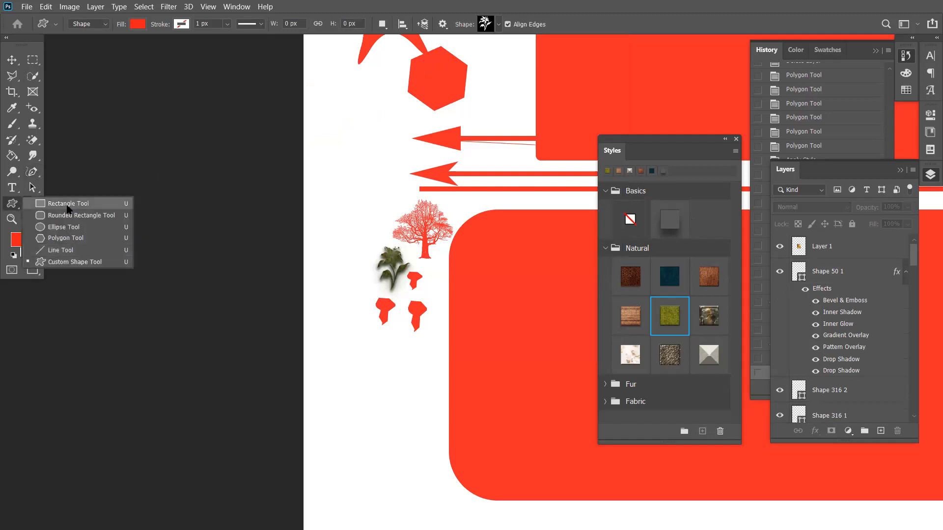
right_click(38, 156)
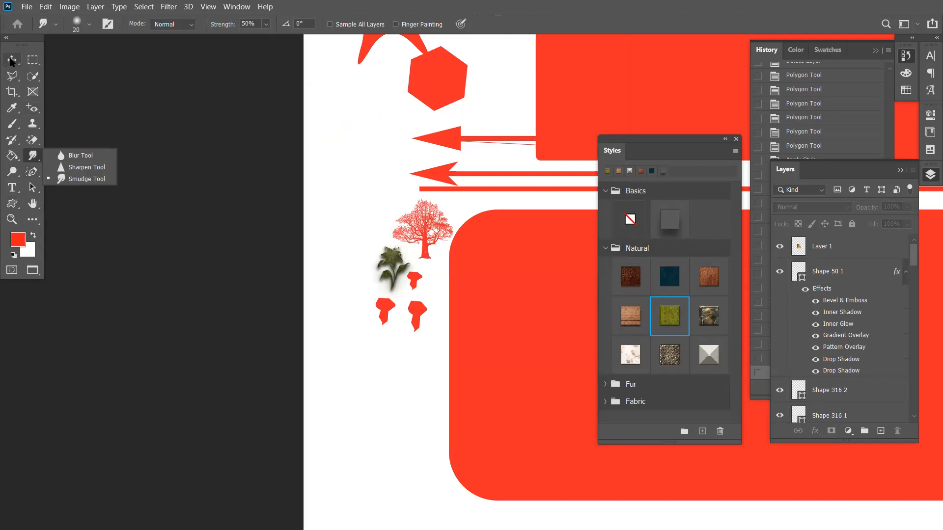
click(12, 59)
key(ctrl)
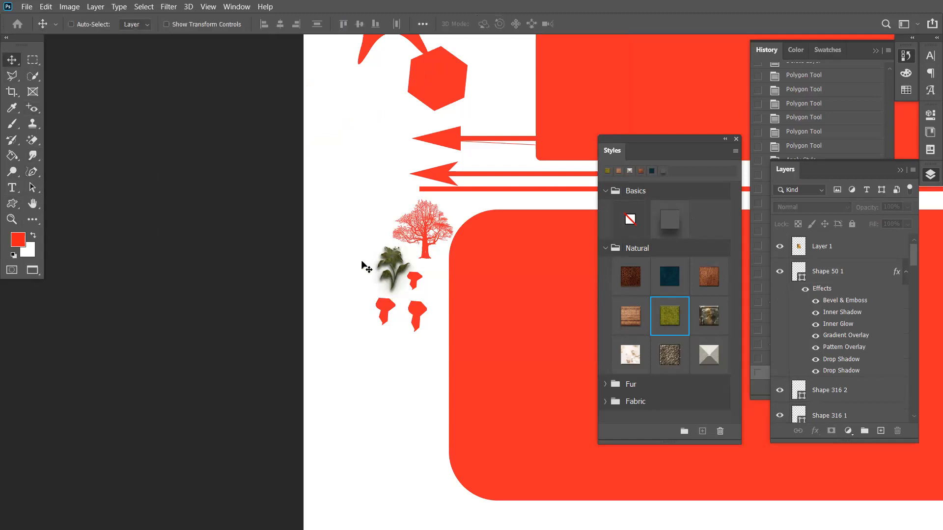
key(ctrl+0)
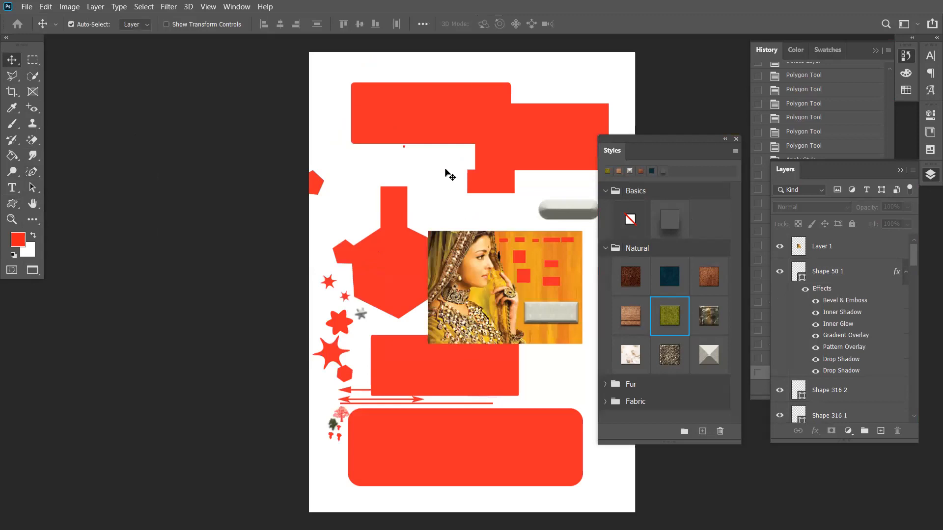